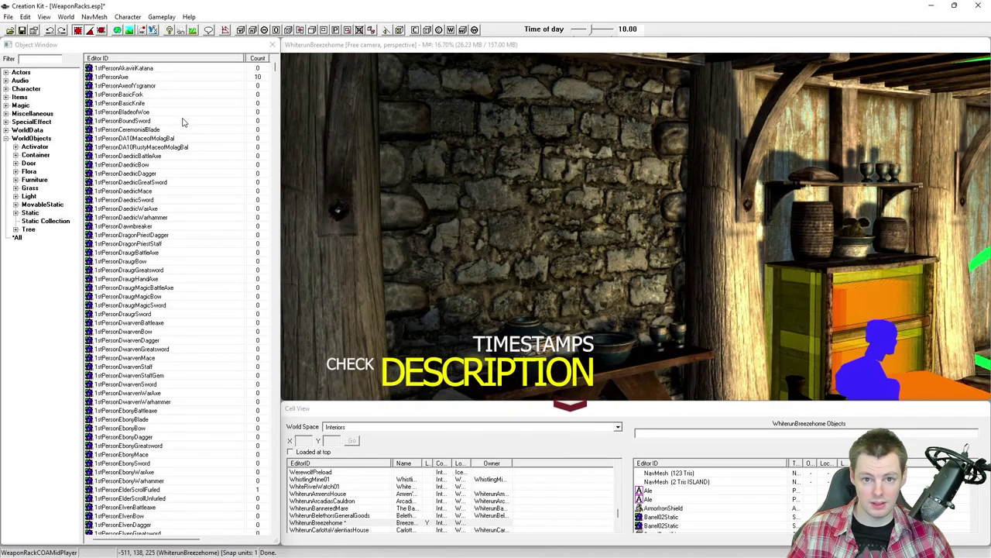
Filter the object list by "weapon" and show only the Activator objects.
left_click(177, 138)
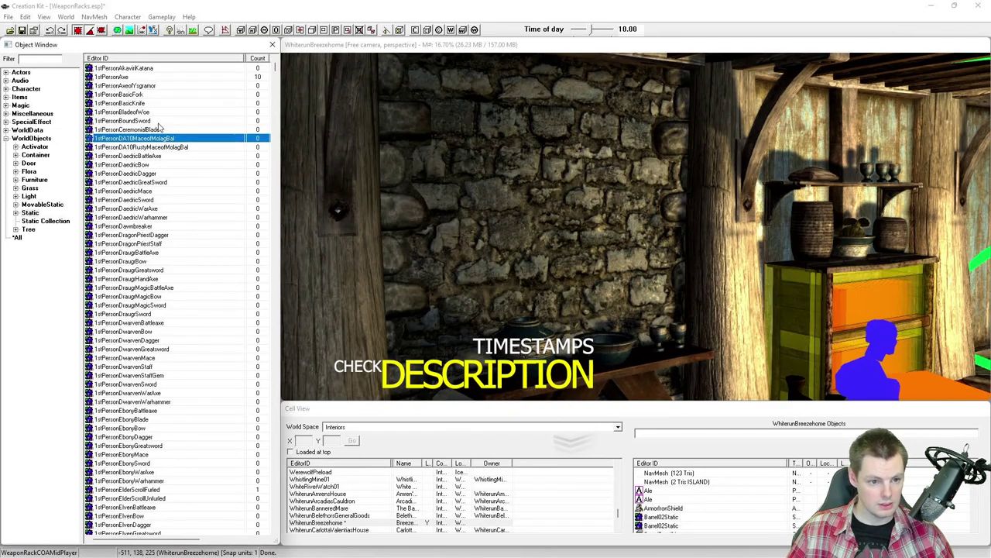
left_click(46, 59)
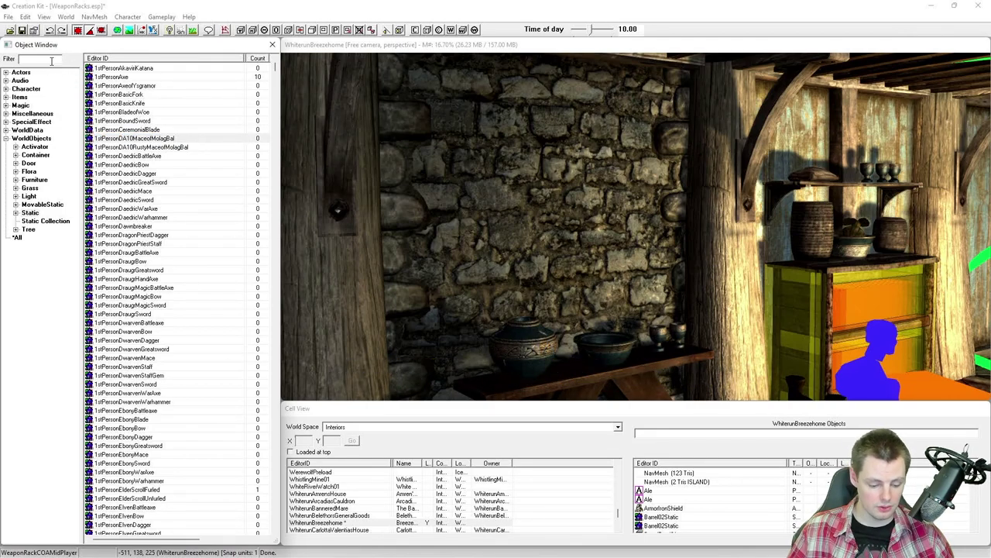
type("weapon")
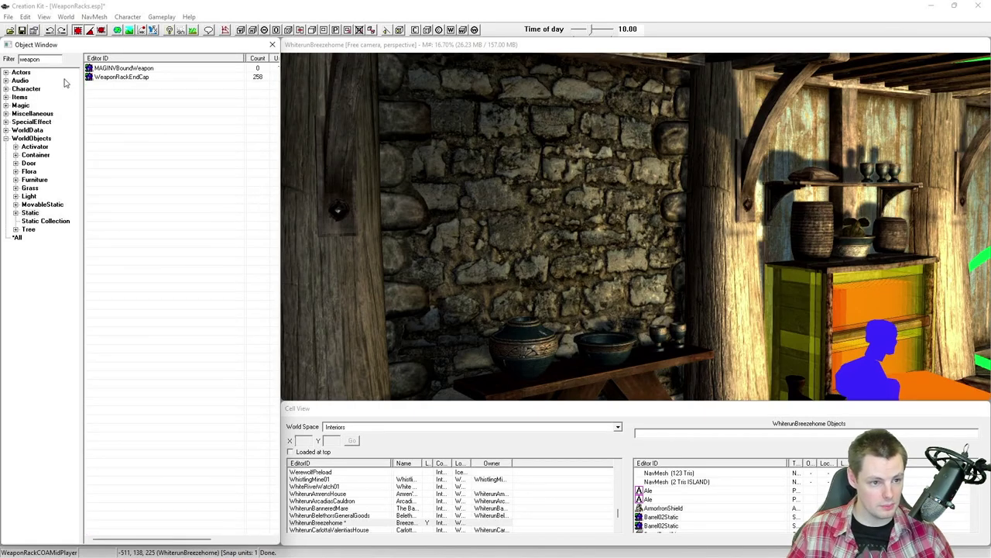
left_click(35, 147)
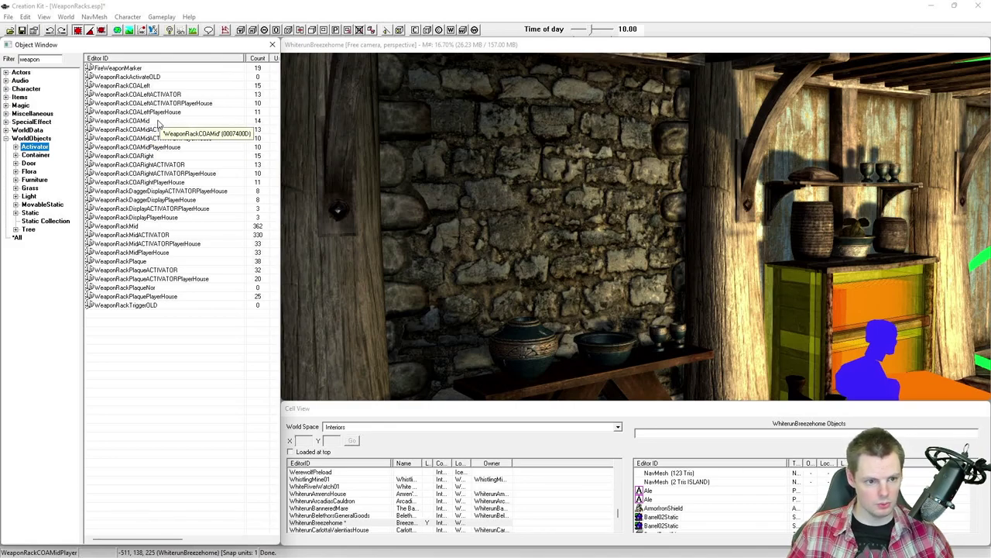
Examine the WeaponRackCOAMid entries and compare the standard, ACTIVATOR and PlayerHouse variants.
left_click(157, 122)
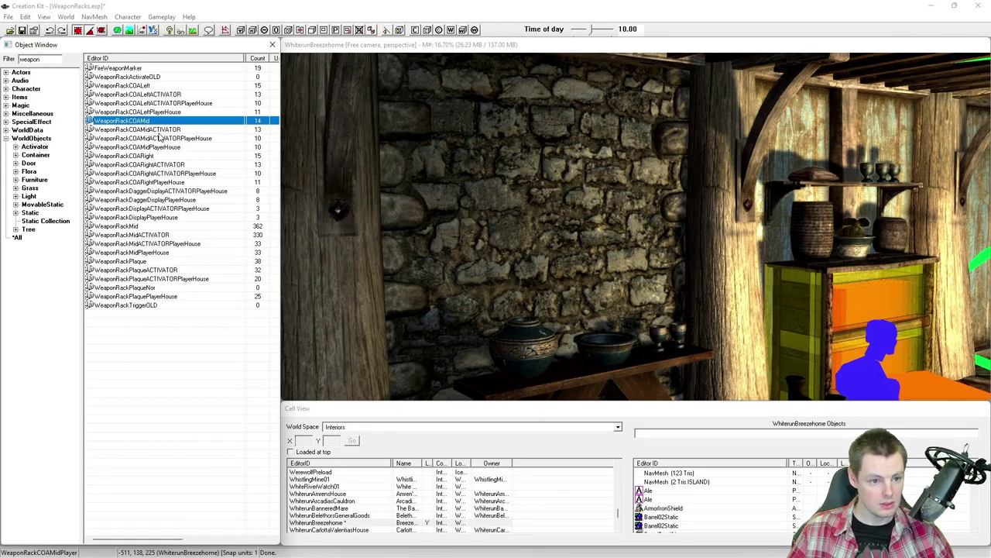
left_click(163, 130)
left_click(189, 138)
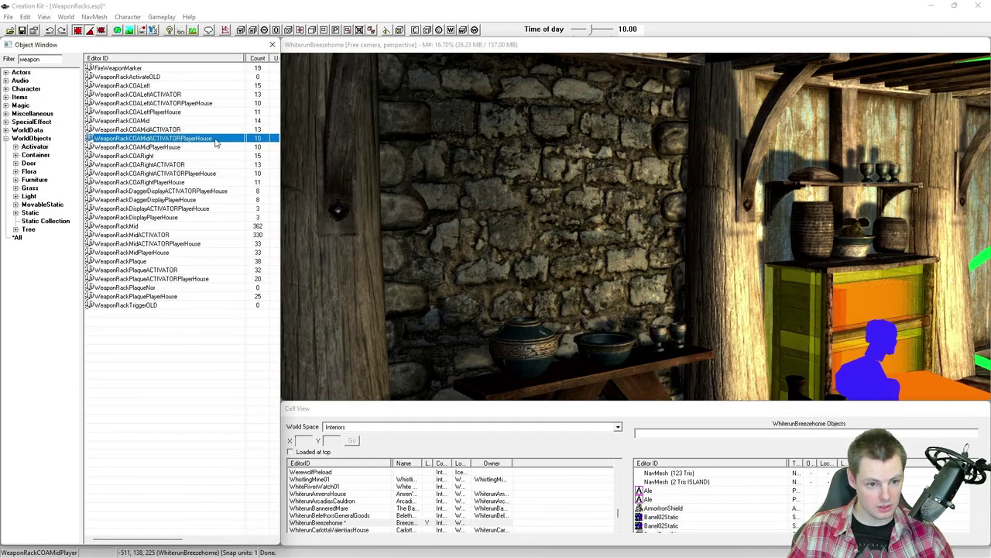
left_click(165, 149)
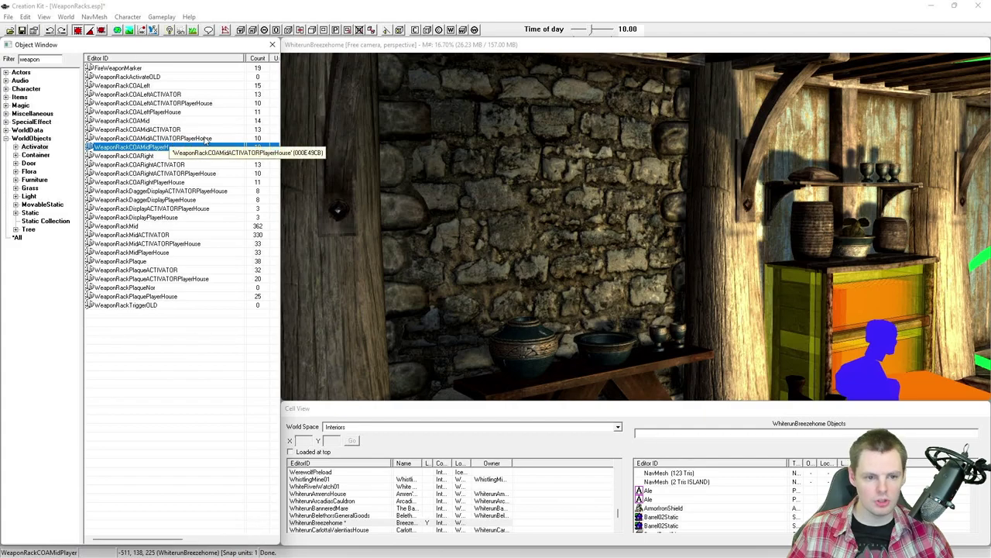
left_click(203, 139)
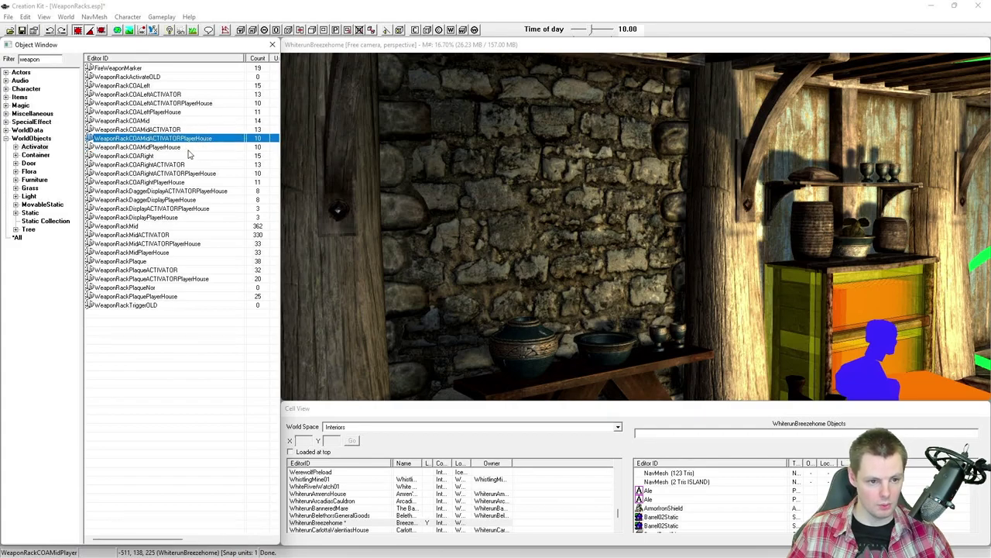
left_click(50, 60)
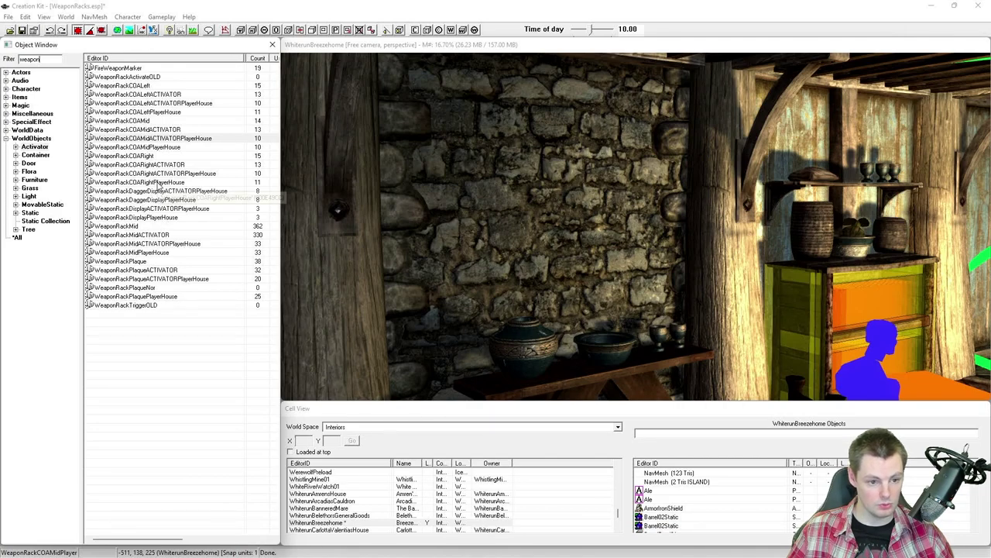
left_click(146, 123)
left_click(172, 139)
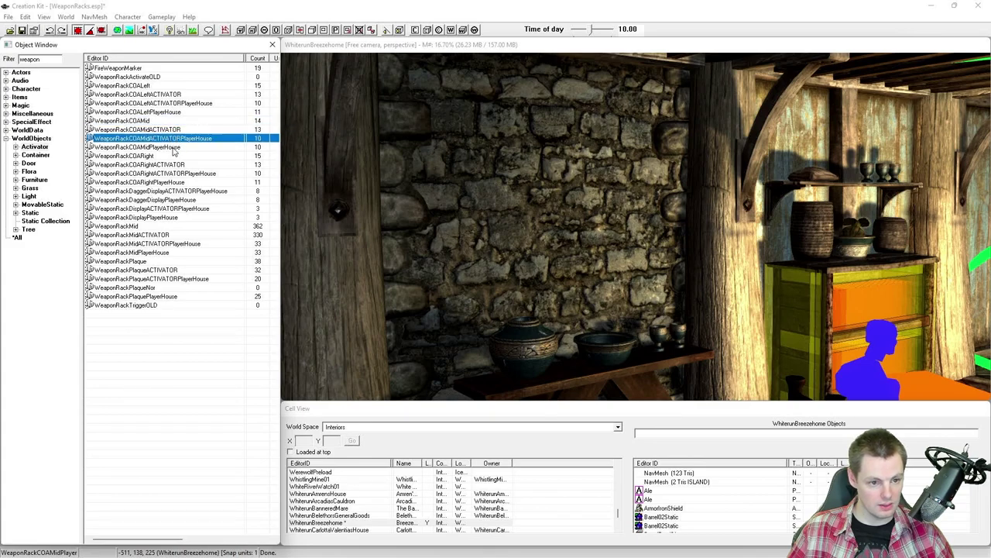
left_click(169, 148)
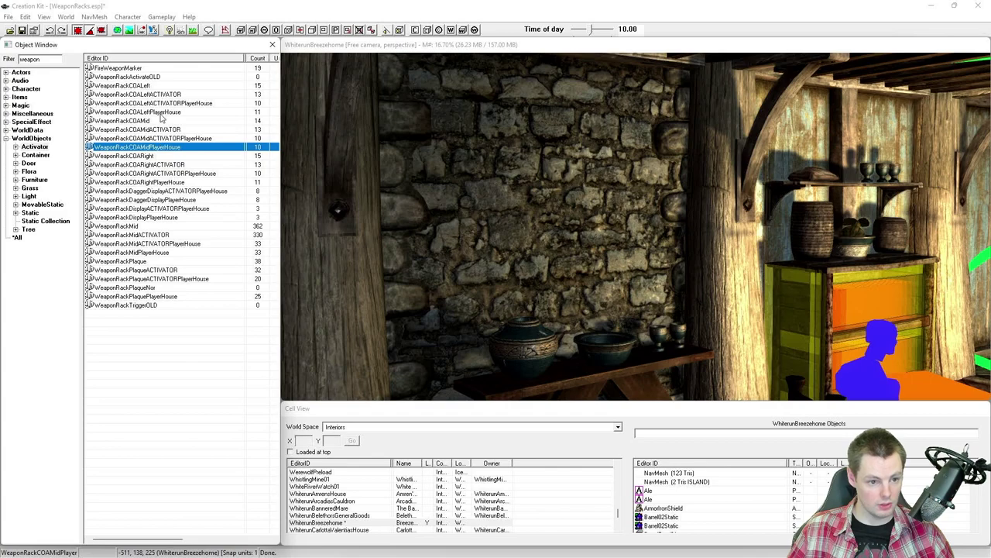
Preview the WeaponRackCOALeftPlayerHouse model and rotate it to see its front.
right_click(163, 114)
left_click(197, 165)
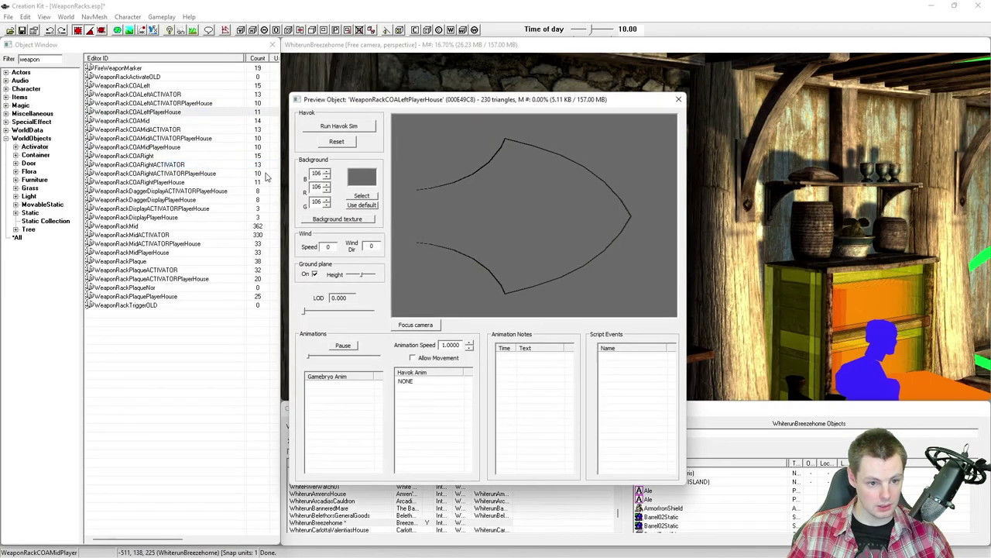
left_click_drag(499, 195, 544, 188)
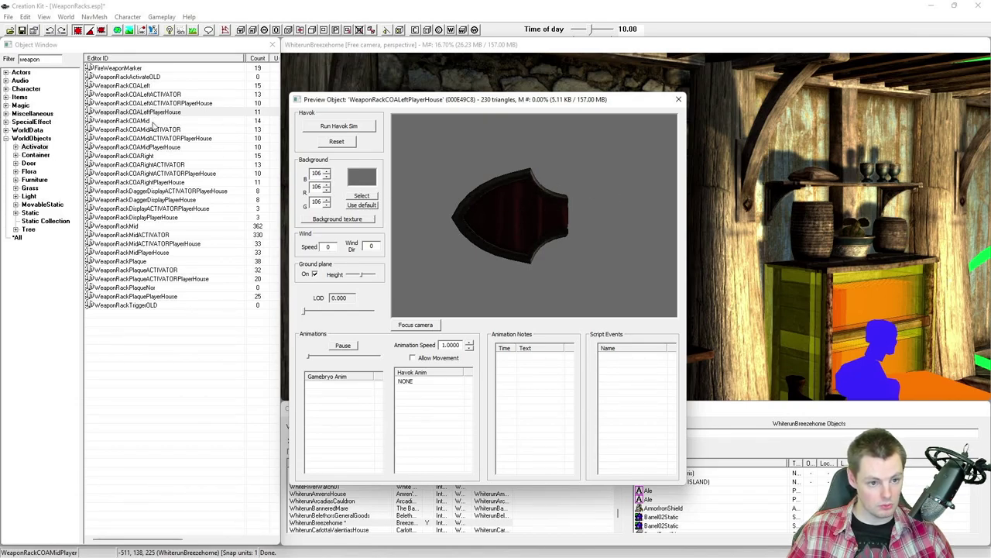
Place a WeaponRackCOALeftPlayerHouse in the Breezehome cell in front of the stone wall, beside the wooden post.
left_click(755, 253)
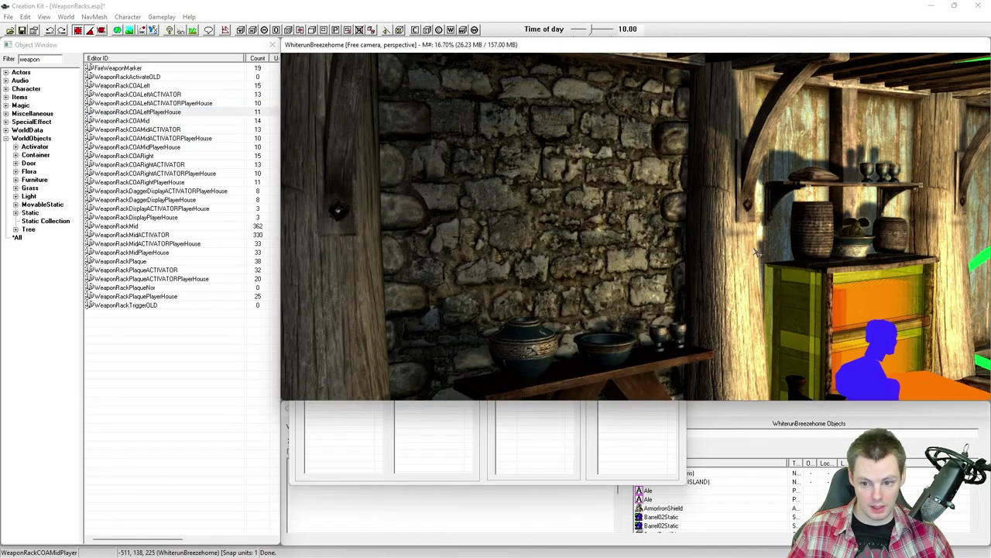
left_click_drag(726, 249, 483, 277)
left_click(485, 272)
key("shift")
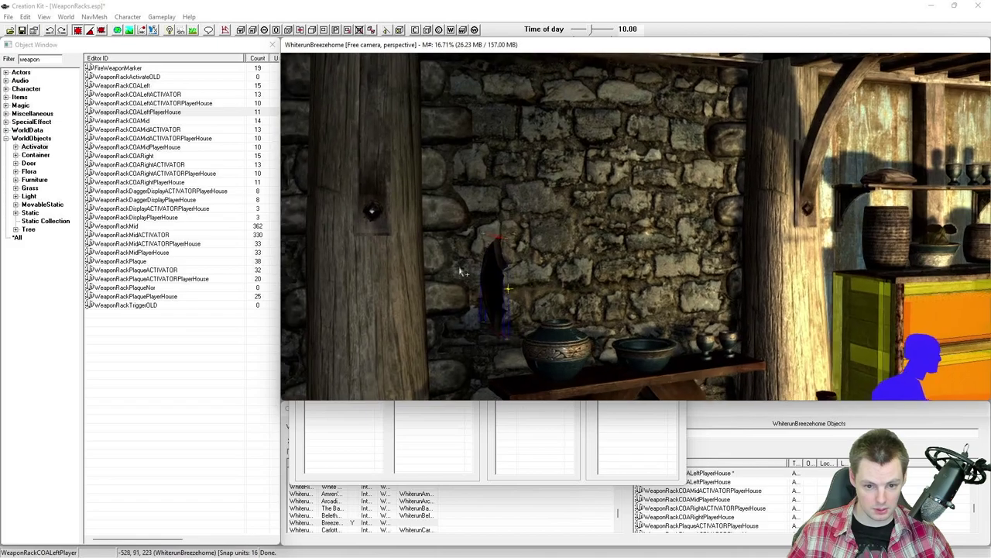
key("shift")
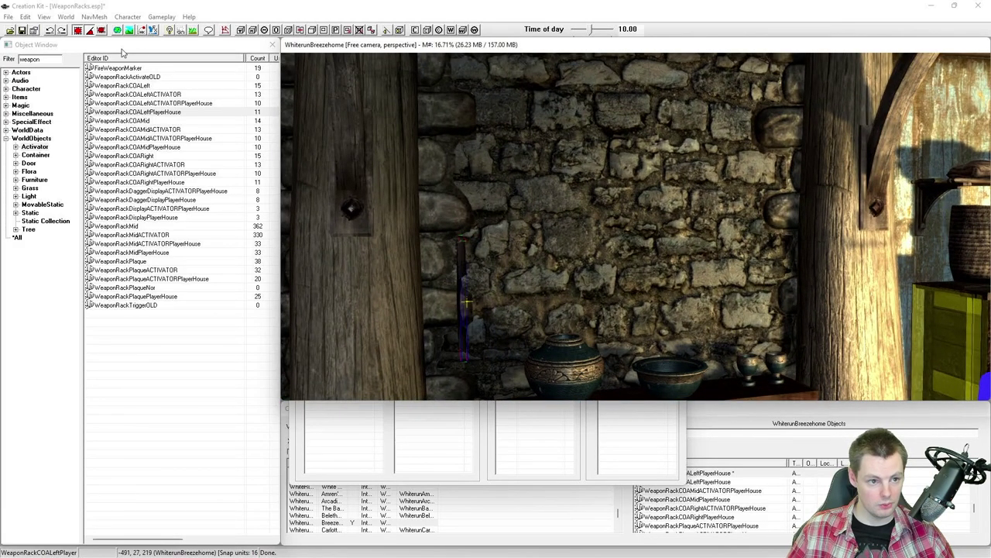
Rotate the left plaque half to face the room and move it onto the stone wall above the shelf.
left_click(87, 31)
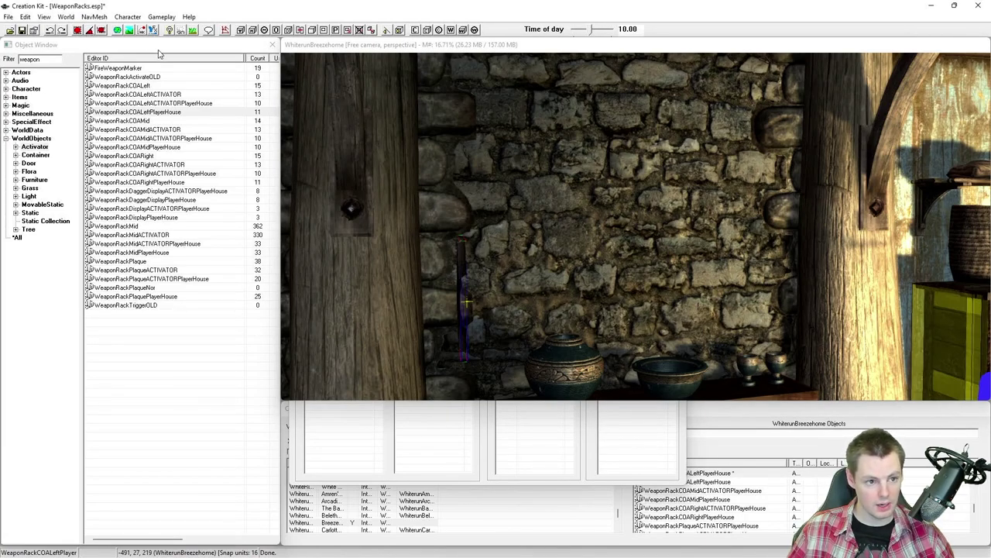
left_click(410, 116)
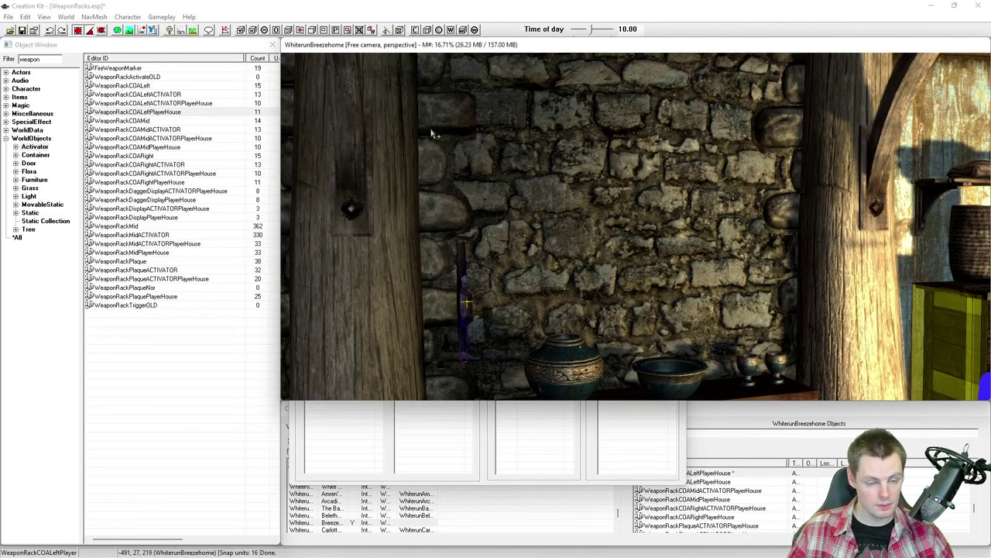
middle_click_drag(462, 148, 497, 155, "shift")
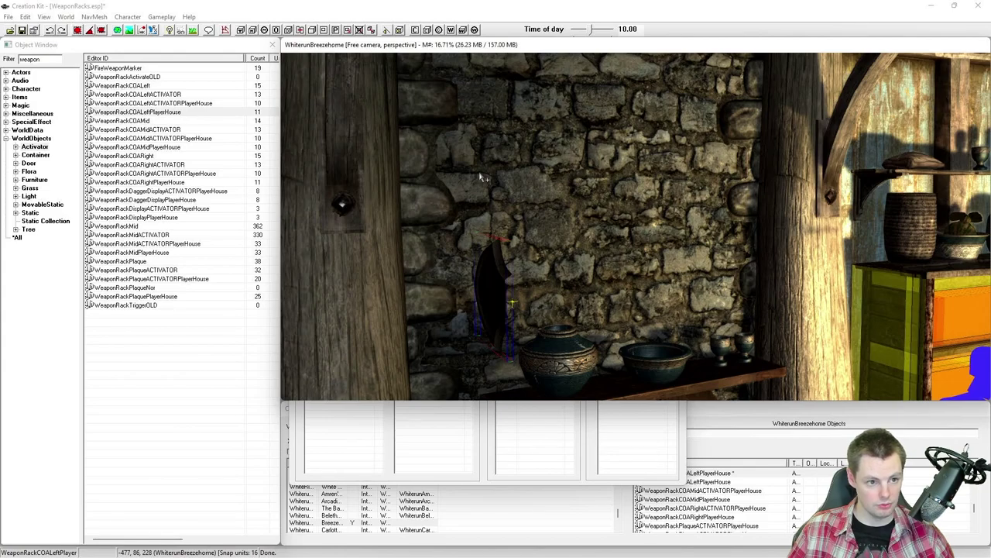
middle_click_drag(491, 261, 482, 259, "shift")
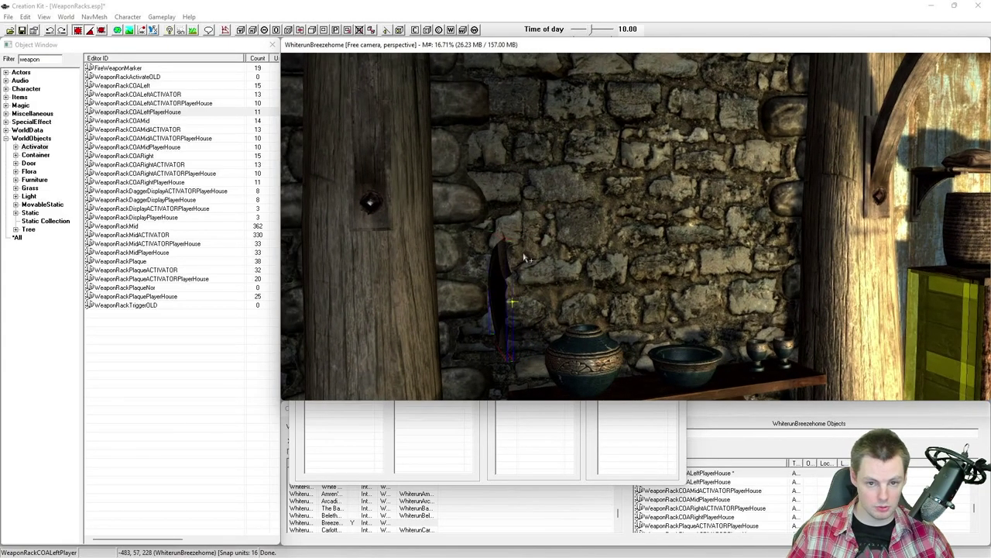
right_click_drag(512, 302, 537, 260)
left_click_drag(465, 307, 599, 249)
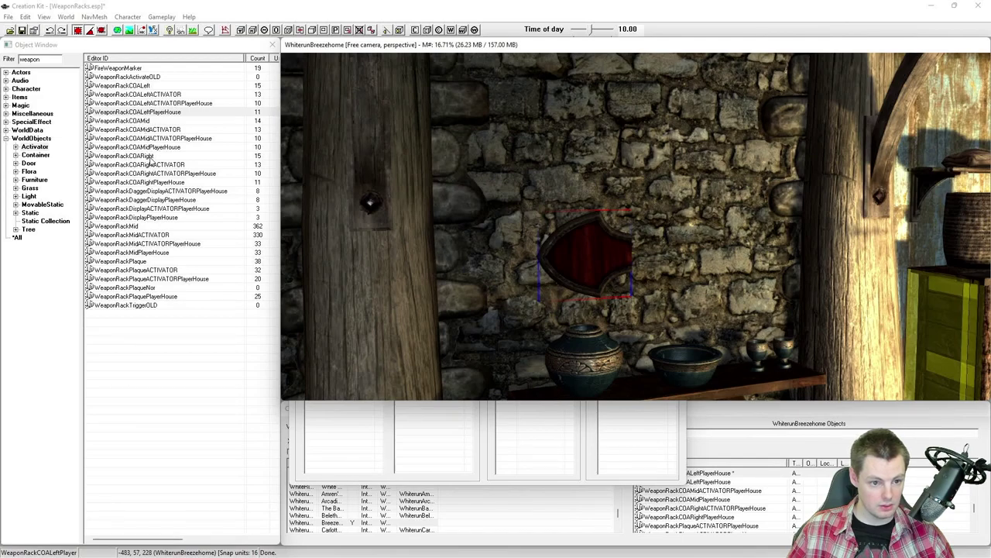
Place a WeaponRackCOARightPlayerHouse on the wall and join it to the left half to complete the plaque.
left_click(151, 157)
left_click_drag(133, 185, 717, 239)
right_click_drag(716, 237, 721, 229)
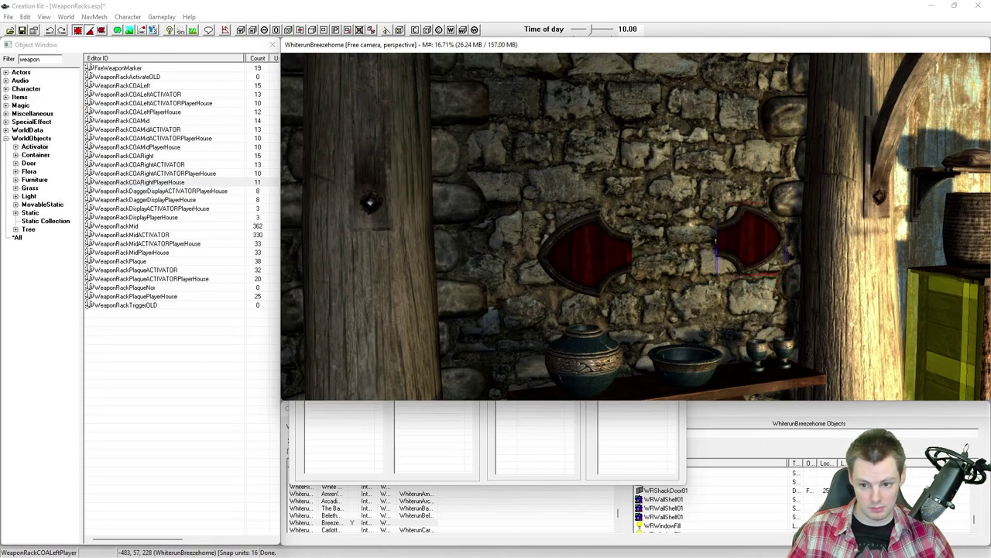
left_click_drag(735, 227, 649, 228)
middle_click_drag(650, 229, 573, 240, "shift")
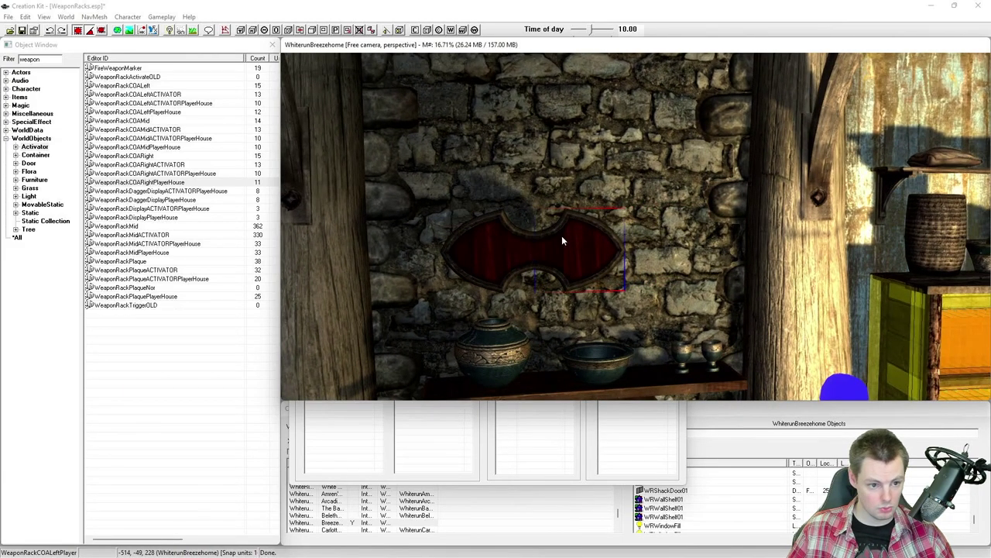
Add a WeaponRackCOAMidPlayerHouse at the centre of the joined plaque halves and switch the view to bright lighting.
double_click(155, 146)
key("Escape")
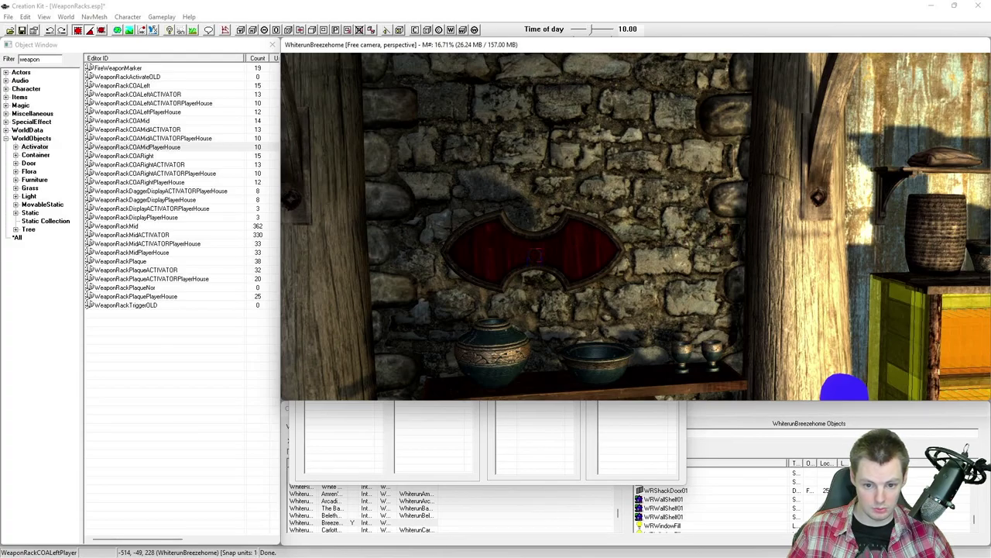
scroll(548, 239, "up", 3)
middle_click_drag(536, 246, 562, 226)
scroll(557, 246, "down", 1)
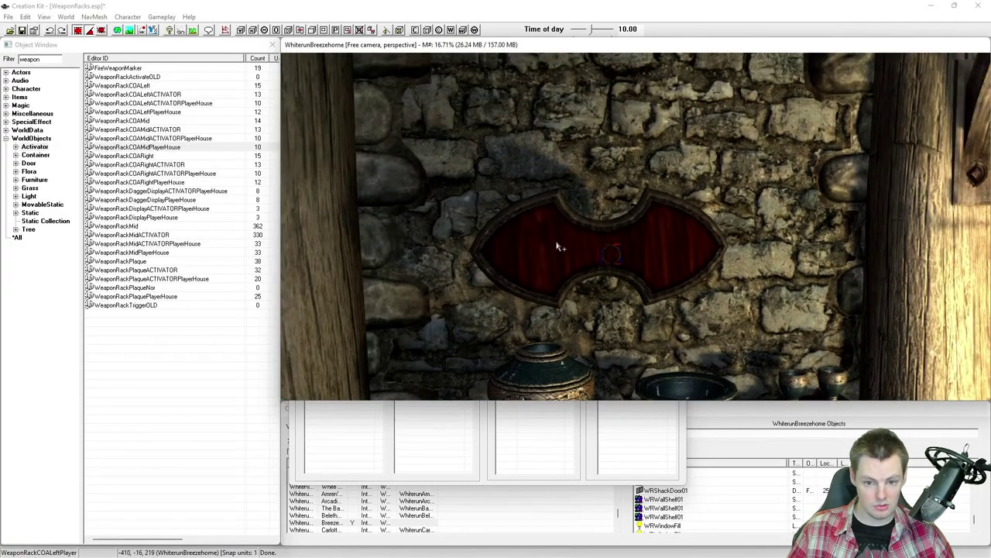
key("a")
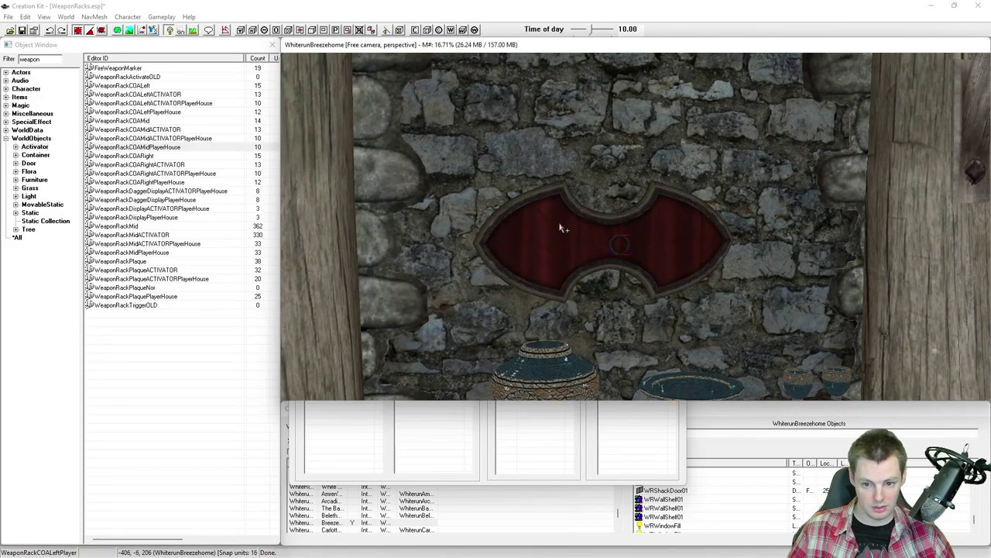
left_click(612, 240)
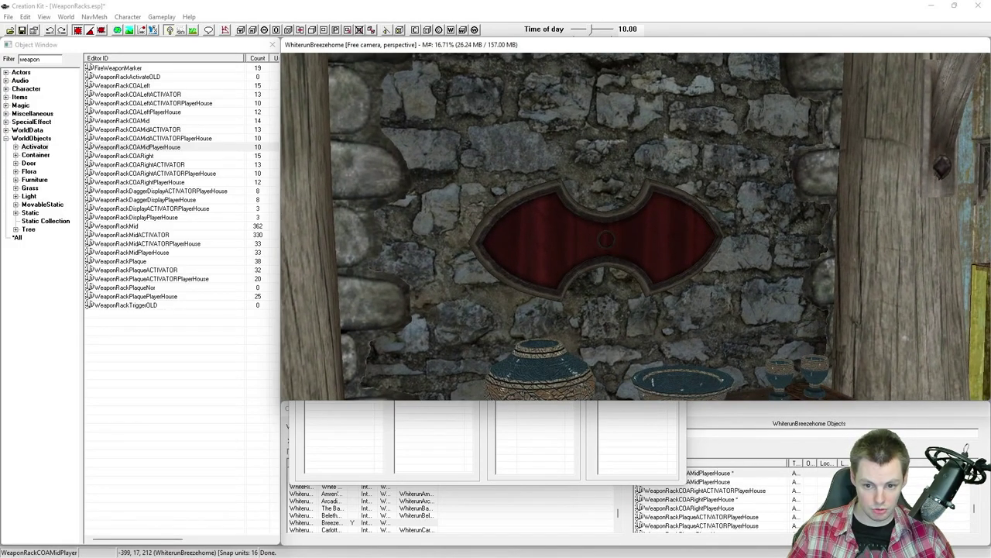
middle_click_drag(606, 239, 584, 244, "shift")
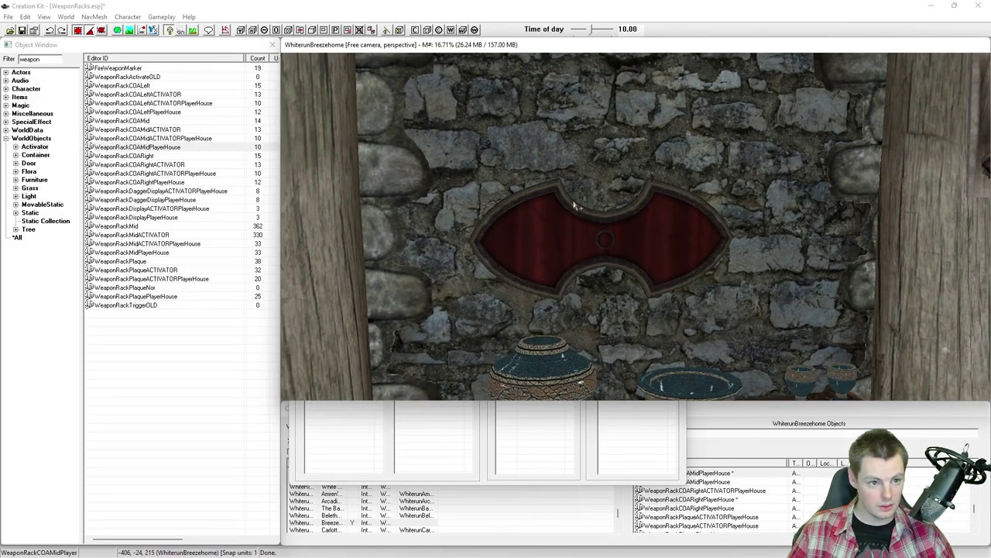
Select the assembled plaque pieces and hide them in the view.
middle_click_drag(458, 211, 580, 237)
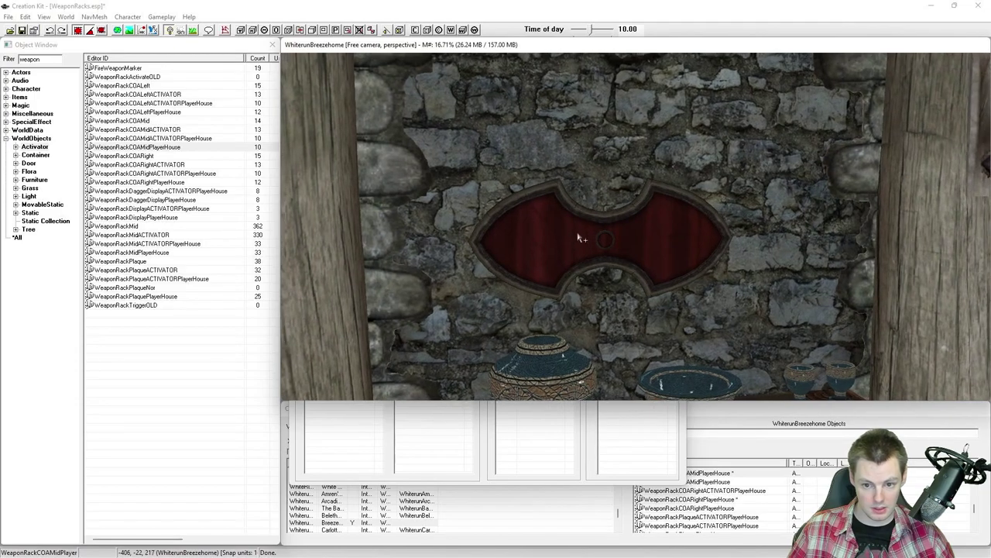
scroll(573, 240, "down", 2)
left_click(565, 243)
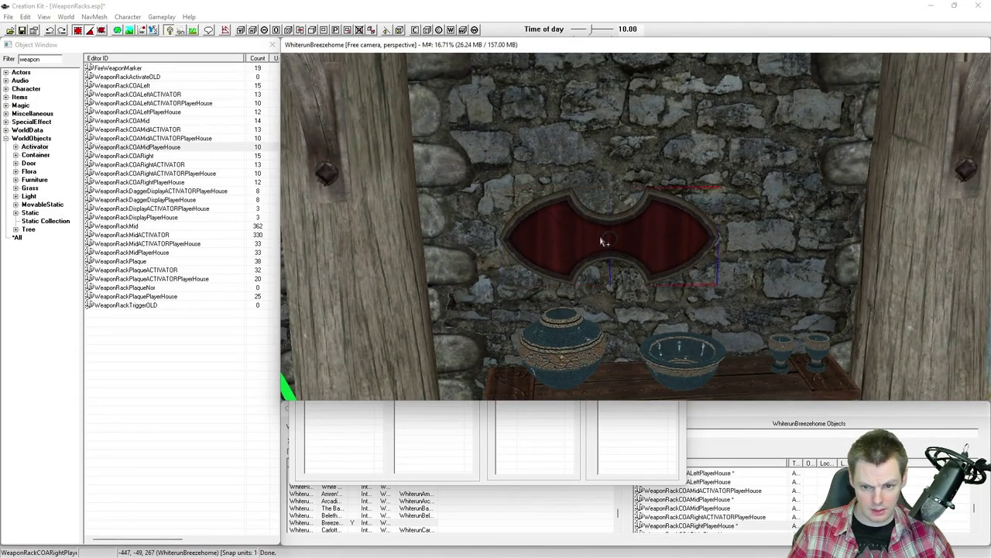
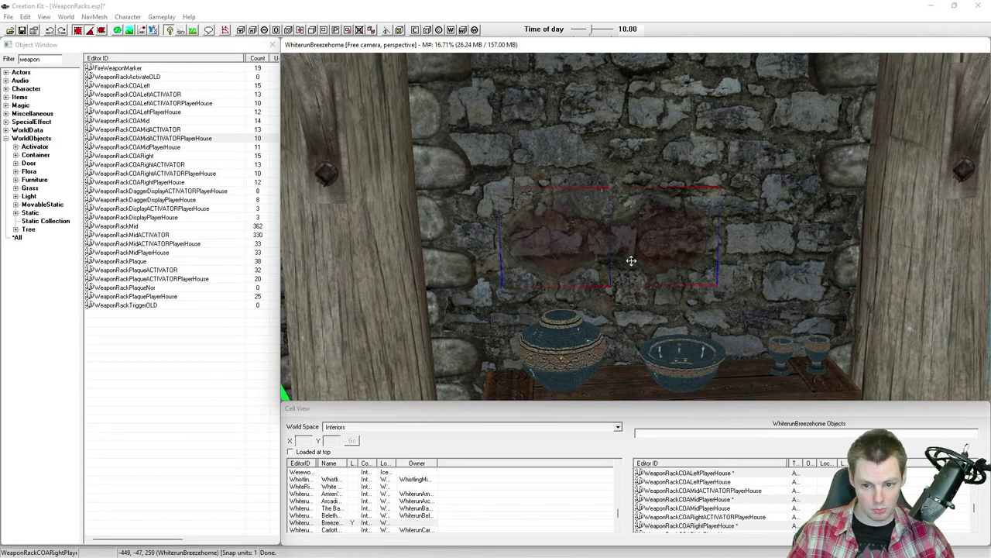
key("1")
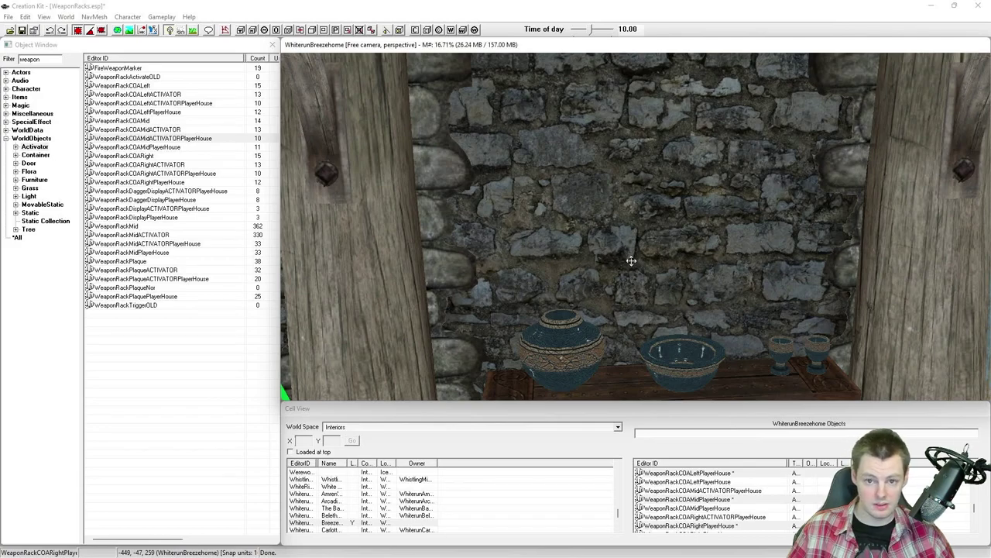
Duplicate the assembled plaque and move the copy out in front of the original, slightly lower.
key("ctrl+z")
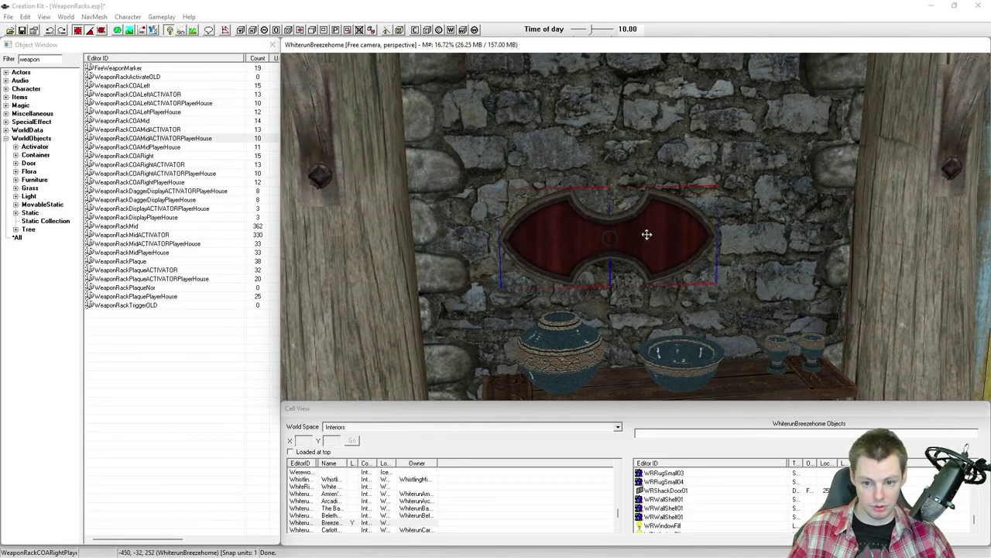
left_click_drag(648, 230, 671, 256)
key("shift")
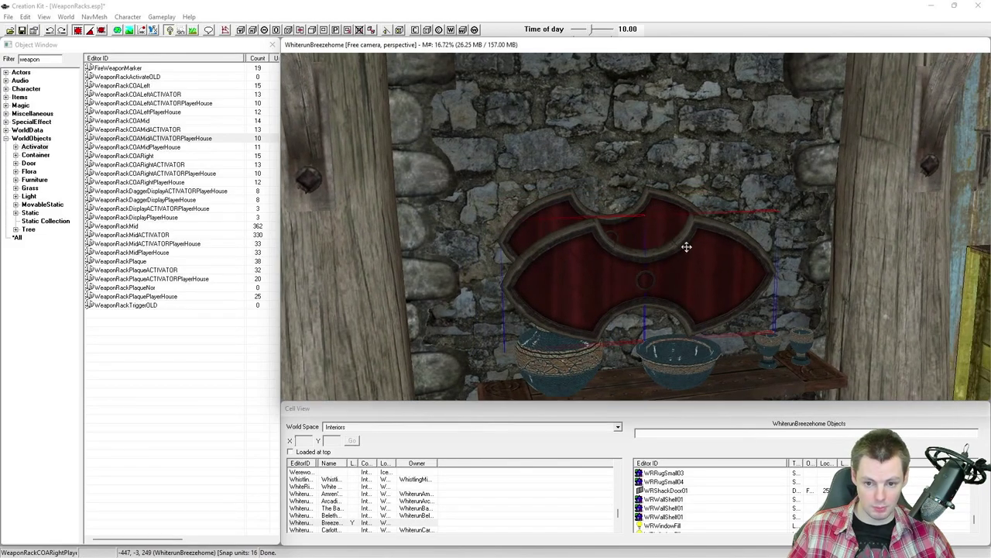
key("shift")
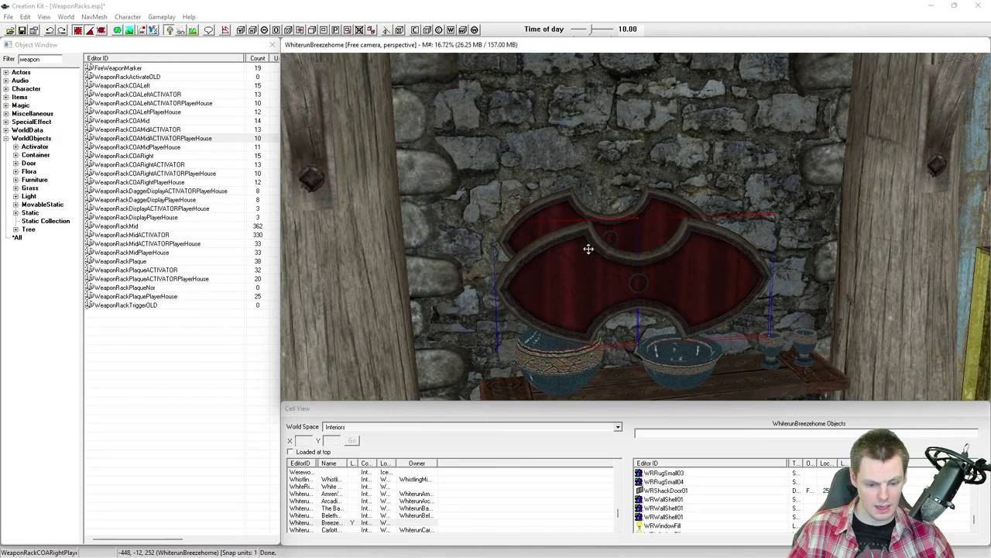
Replace the left half of the duplicated plaque with WeaponRackCOALeftACTIVATORPlayerHouse, for the selection only.
left_click(550, 270)
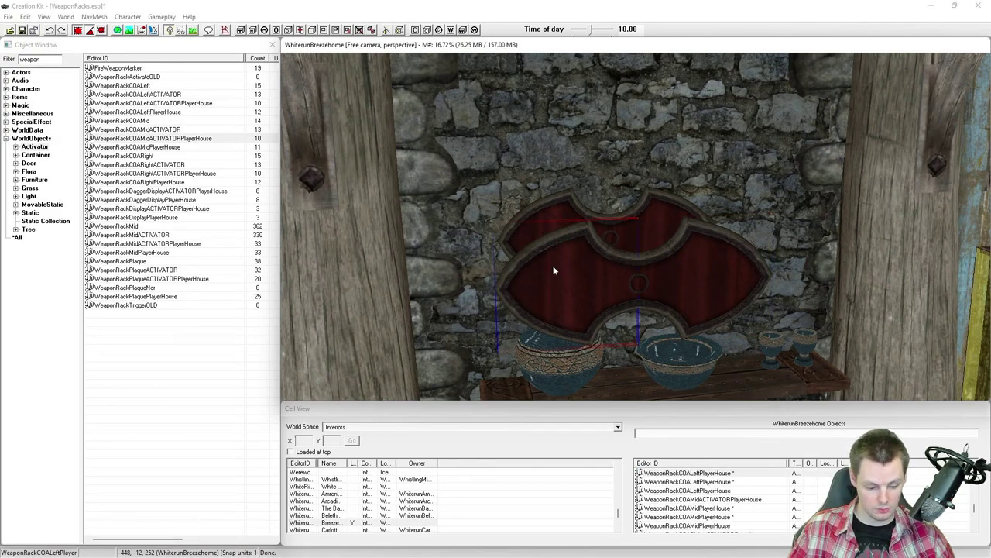
key("ctrl+f")
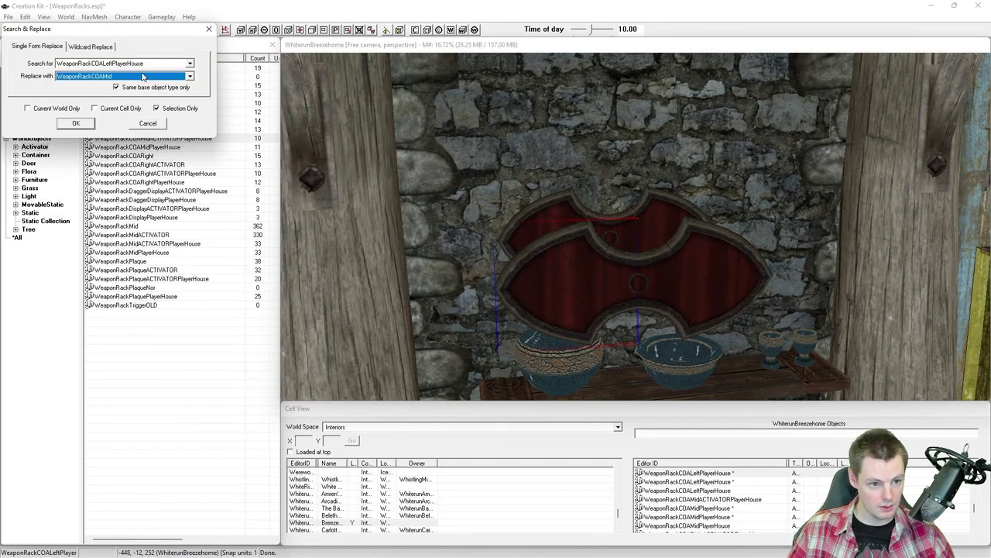
left_click(115, 77)
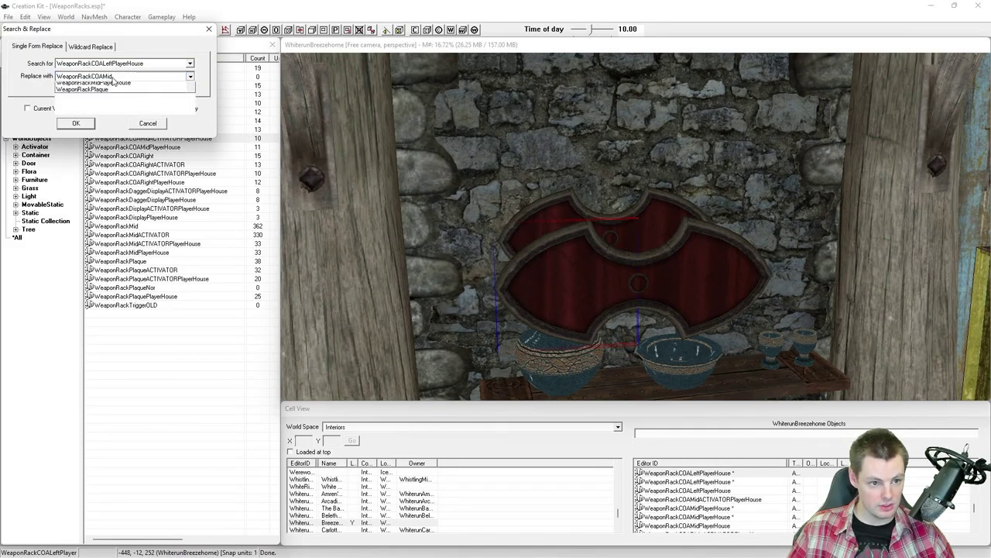
left_click(124, 92)
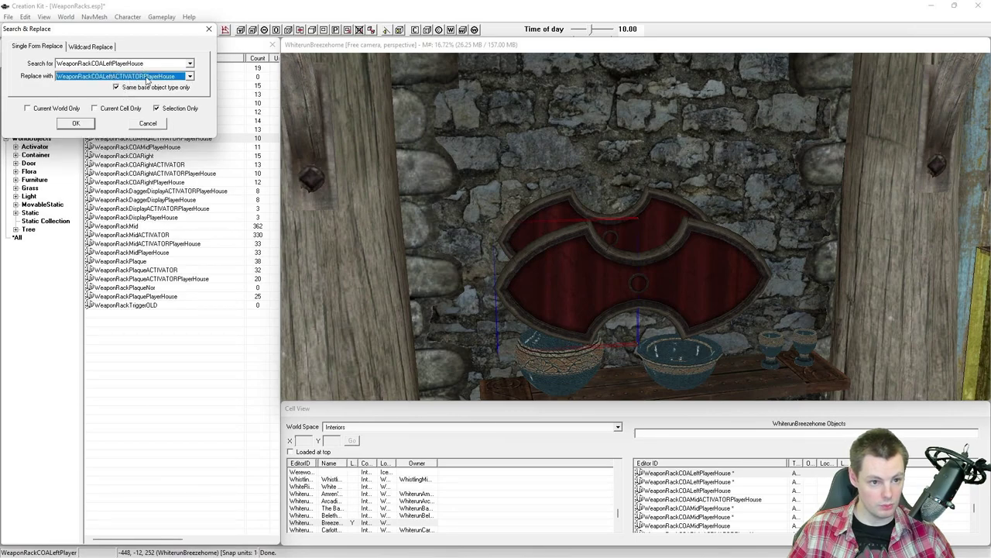
left_click(77, 124)
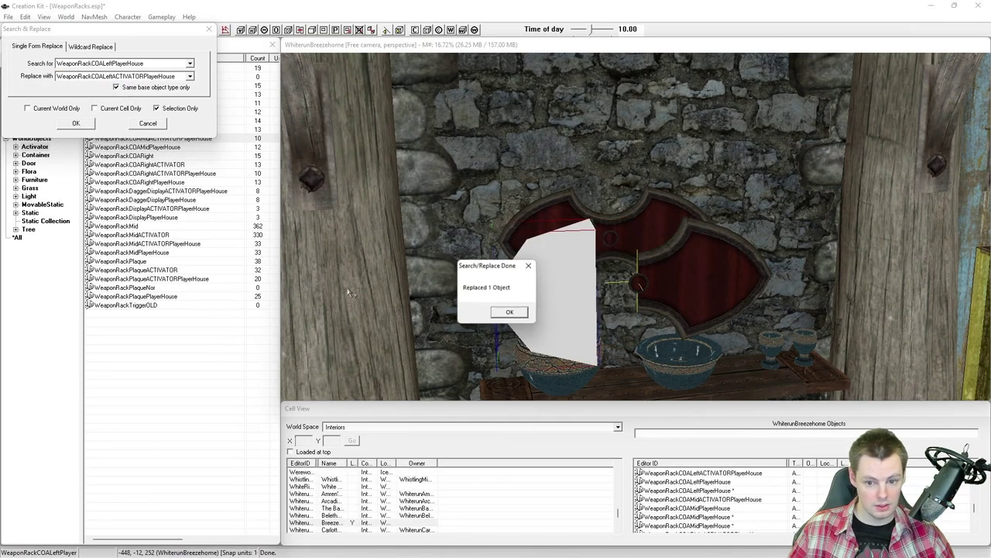
left_click(511, 312)
middle_click_drag(528, 289, 551, 268, "shift")
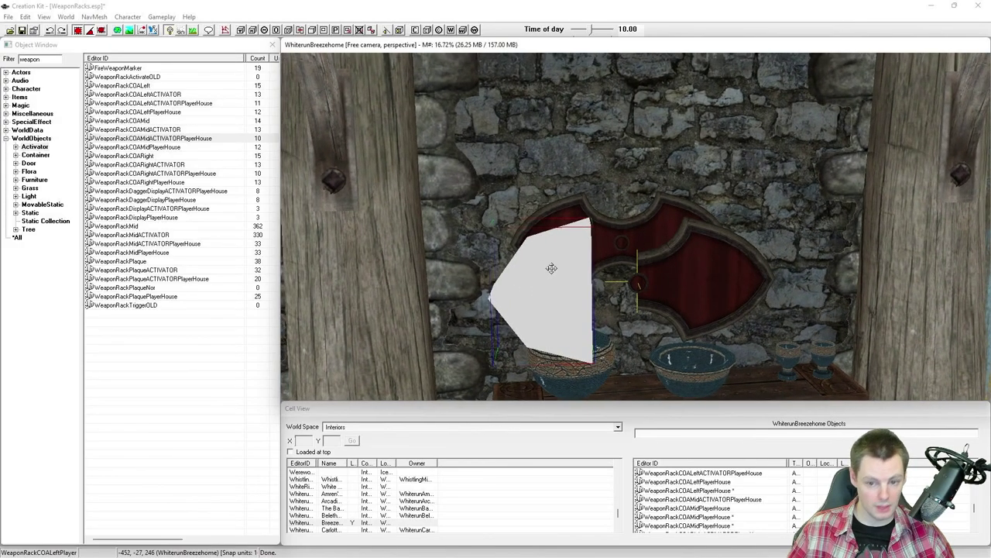
Replace the right half of the duplicated plaque with WeaponRackCOARightACTIVATORPlayerHouse, for the selection only.
left_click(693, 270)
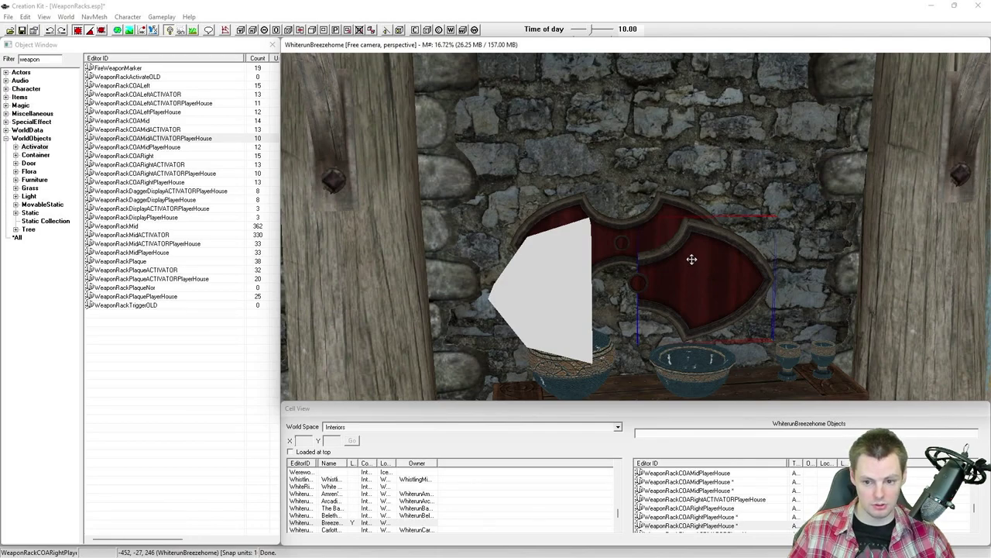
key("ctrl+f")
key("Up")
key("Up")
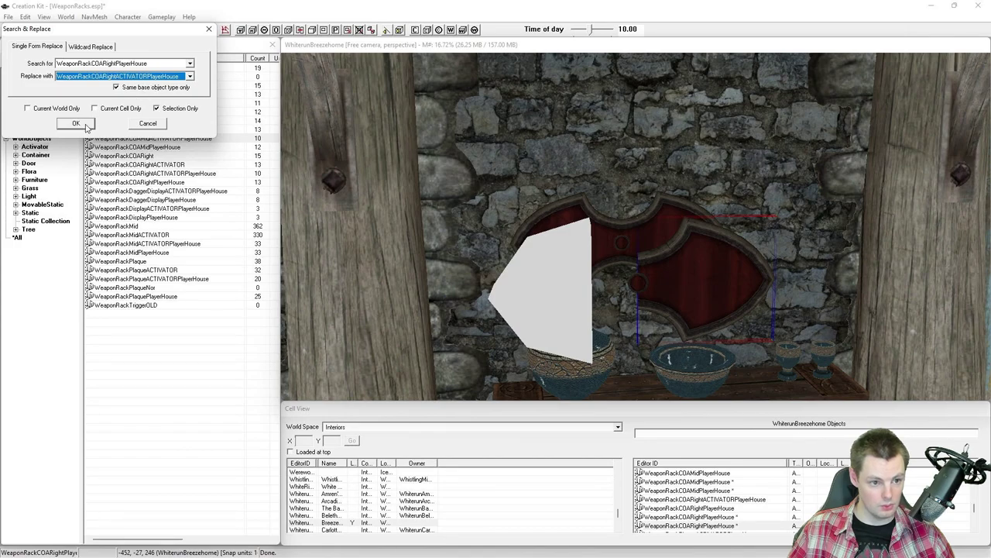
left_click(76, 123)
left_click(509, 314)
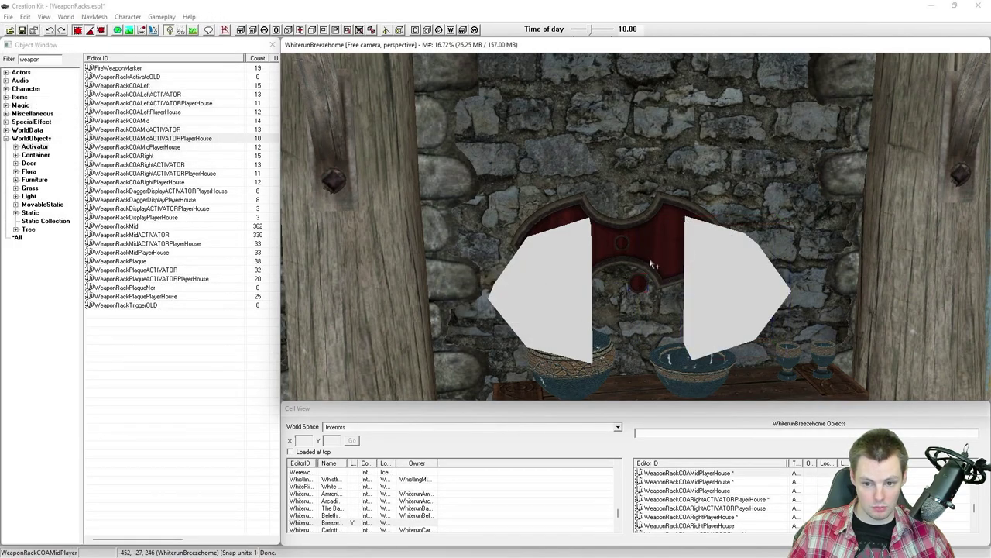
Replace the middle piece of the duplicated plaque with WeaponRackCOAMidACTIVATORPlayerHouse, for the selection only.
key("ctrl+f")
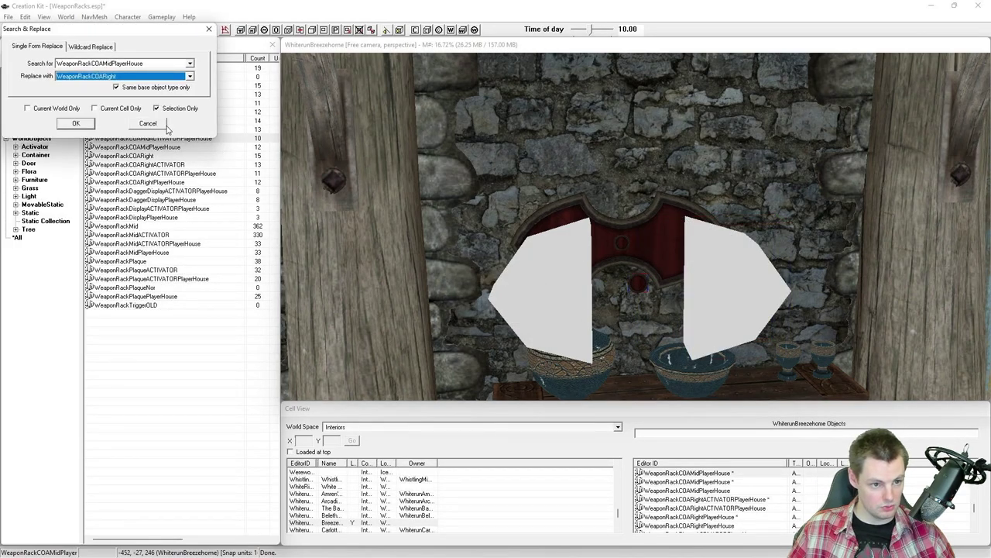
key("Up")
key("Up")
left_click(88, 124)
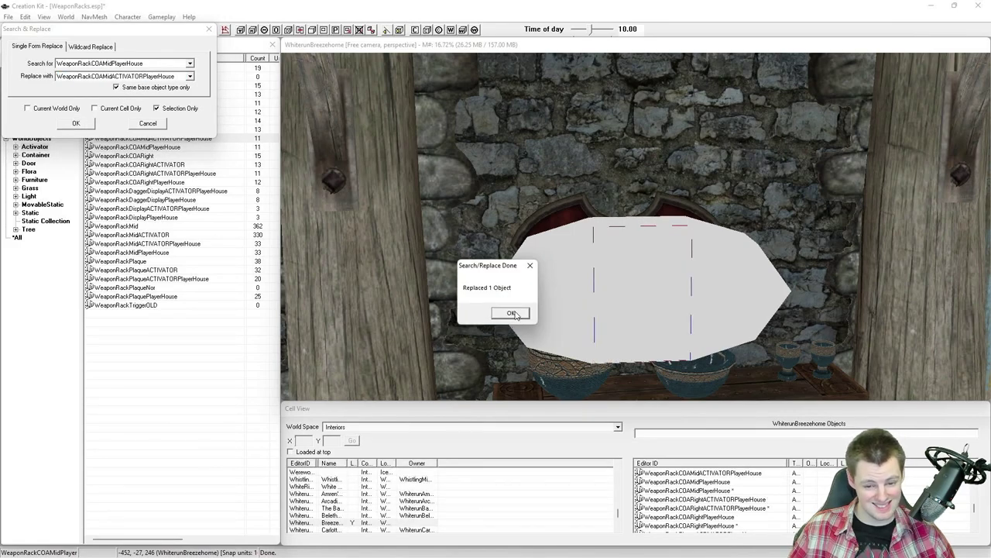
left_click(514, 314)
Select the left, middle and right activators together and move them farther out from the wall, clear of the plaque.
middle_click_drag(540, 309, 567, 283, "shift")
left_click(568, 282)
left_click(735, 276, "ctrl")
middle_click_drag(735, 277, 680, 269, "shift")
left_click_drag(700, 273, 438, 250)
middle_click_drag(437, 251, 445, 255, "shift")
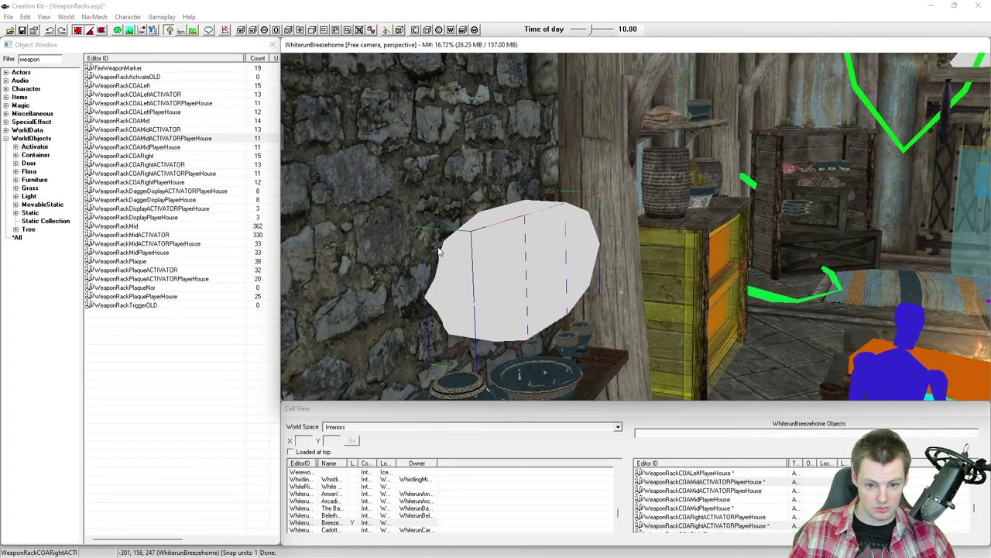
left_click_drag(464, 250, 732, 258)
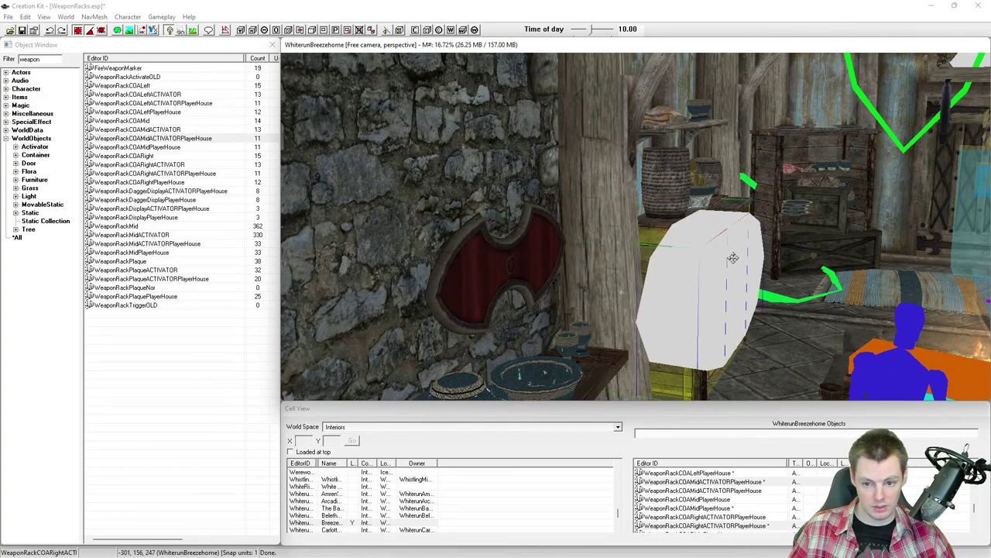
left_click(713, 261)
Add a linked reference to the left activator that points to the left plaque half on the wall.
middle_click_drag(712, 261, 614, 266, "shift")
scroll(584, 275, "down", 2)
scroll(588, 261, "up", 3)
scroll(591, 261, "down", 3)
left_click_drag(591, 262, 549, 266)
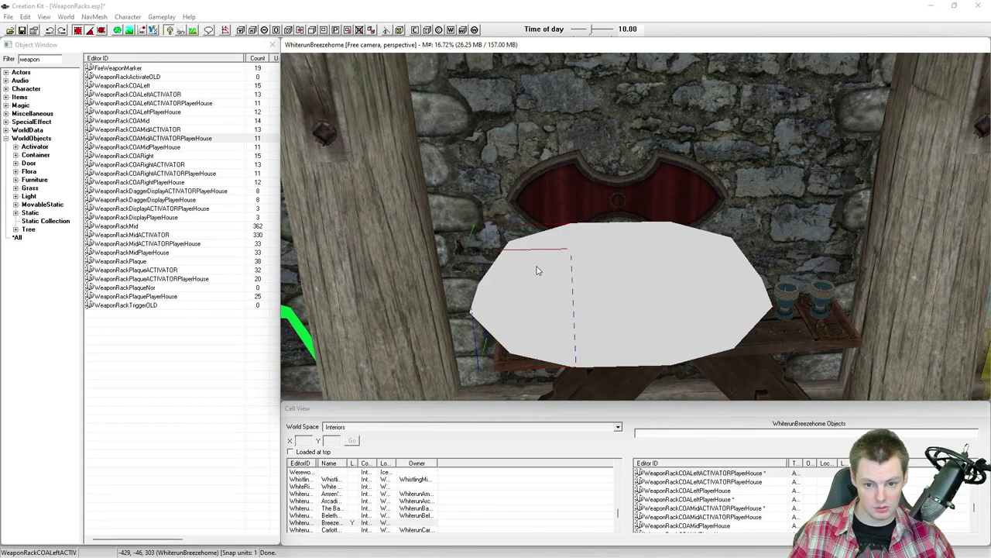
double_click(538, 271)
left_click_drag(482, 161, 281, 126)
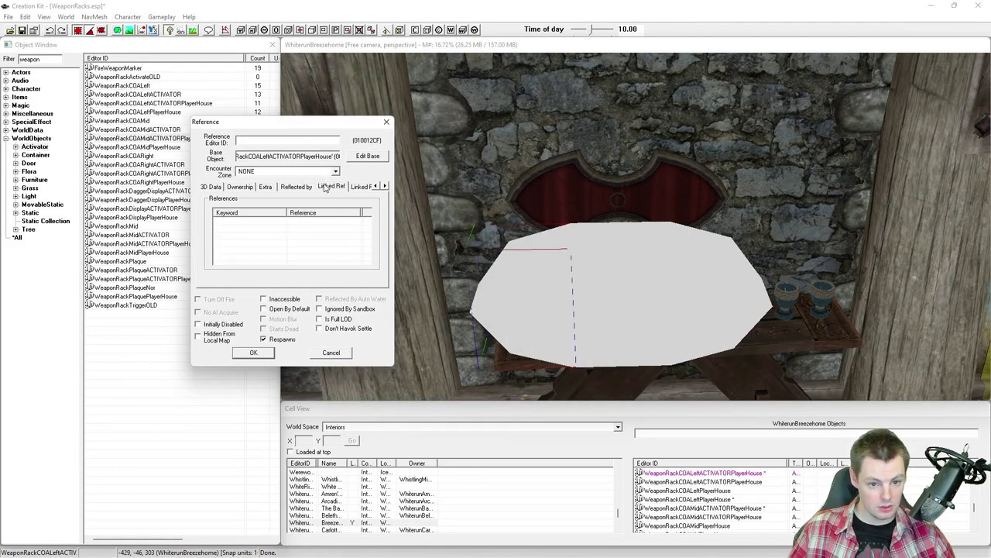
double_click(303, 232)
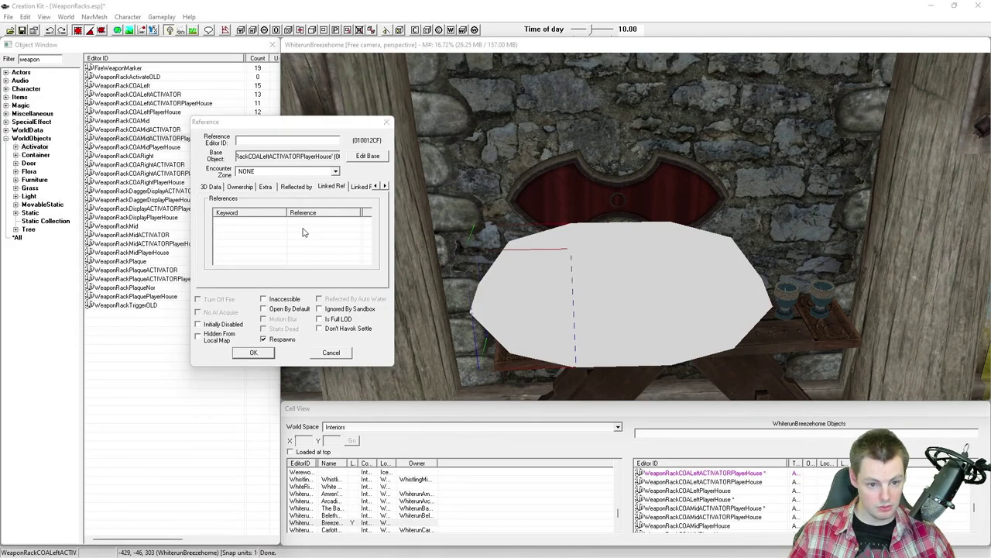
left_click_drag(252, 140, 226, 169)
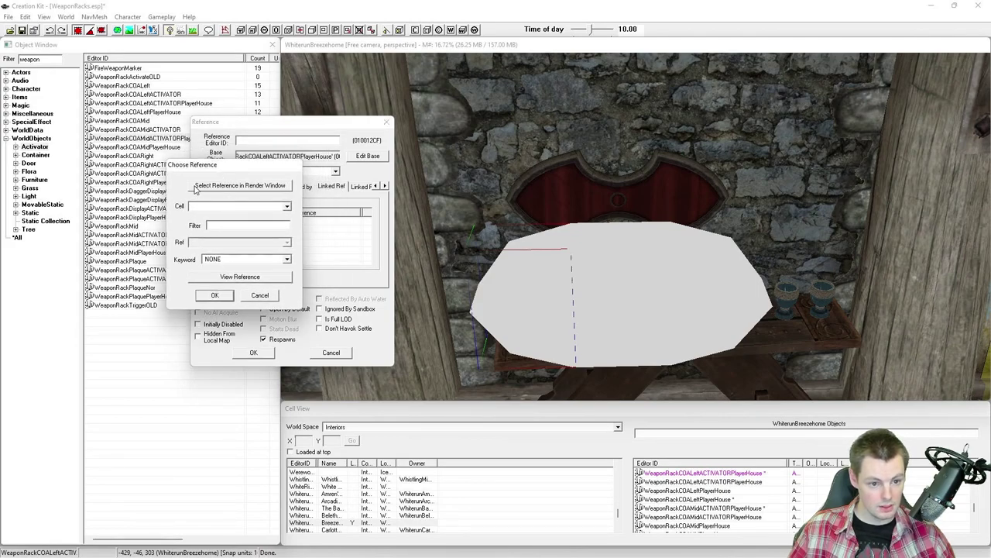
left_click(285, 186)
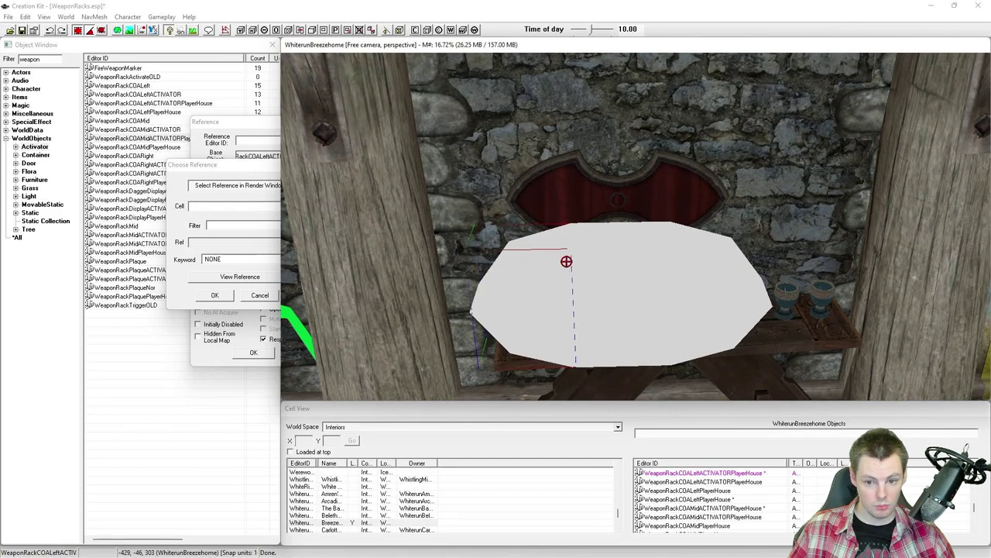
left_click(543, 189)
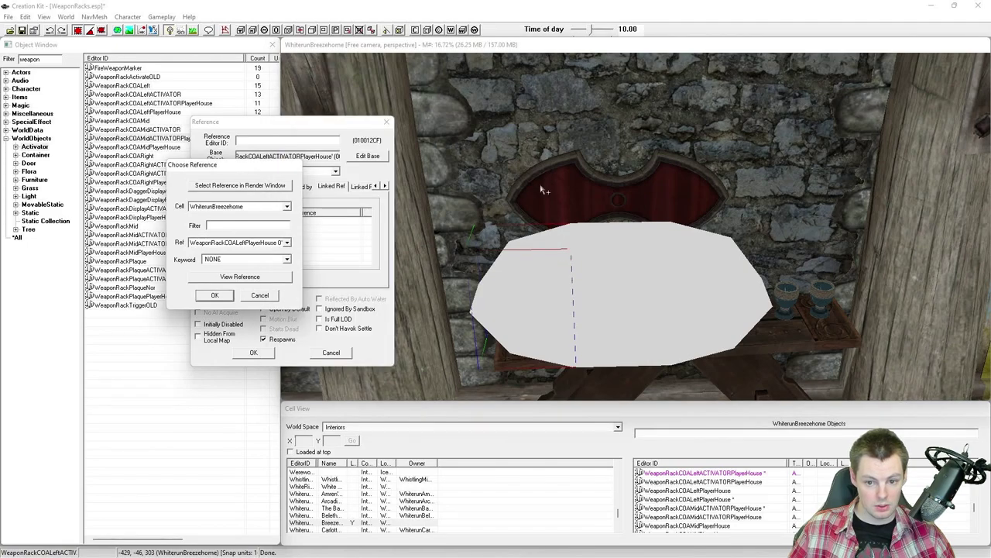
Give the left activator's linked reference the keyword WRackTrigger and save the reference.
left_click(257, 261)
type("wr")
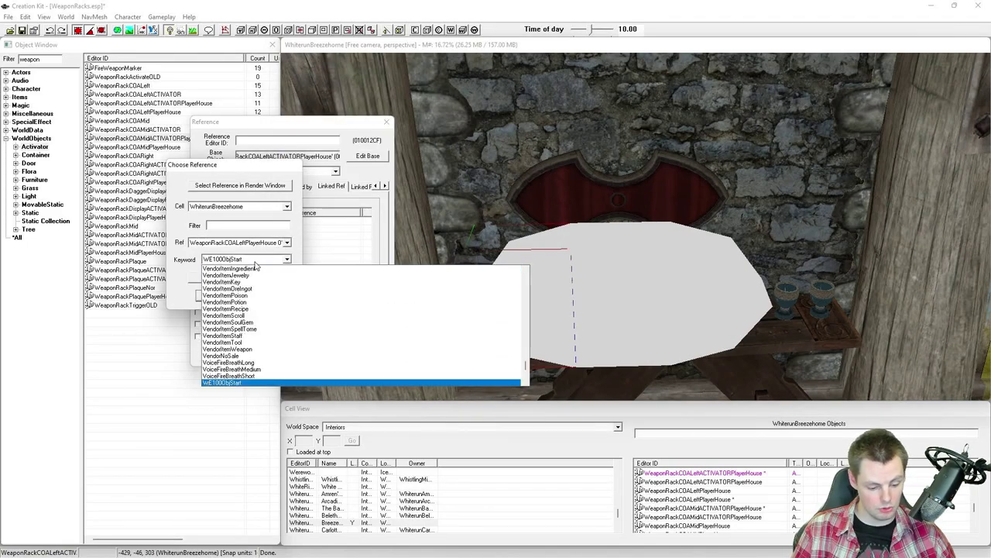
scroll(252, 331, "down", 4)
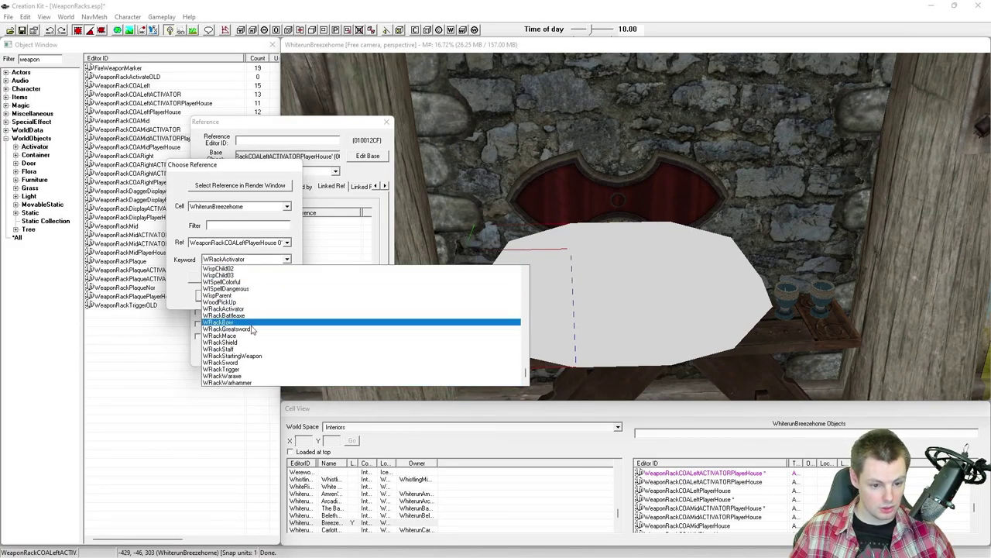
left_click(243, 370)
left_click(215, 297)
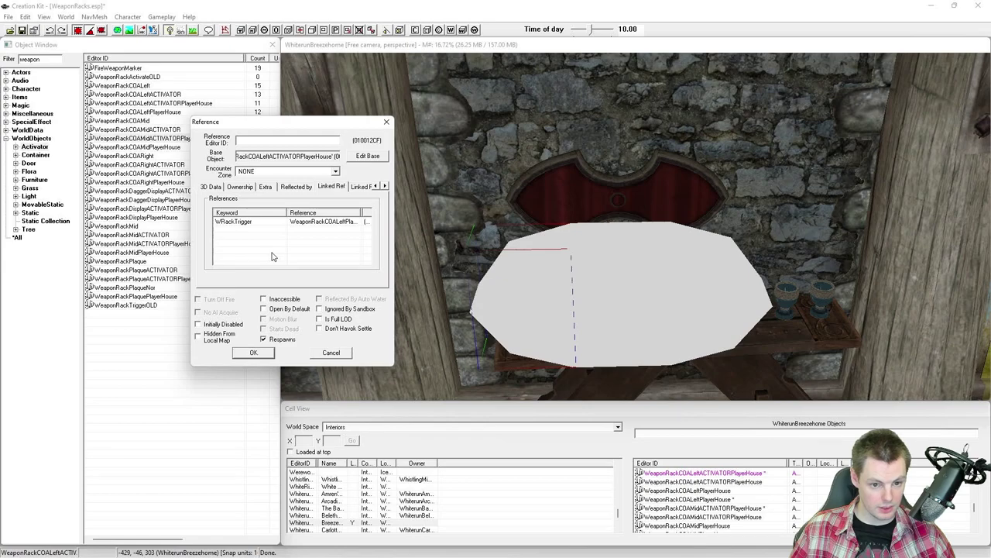
left_click(253, 352)
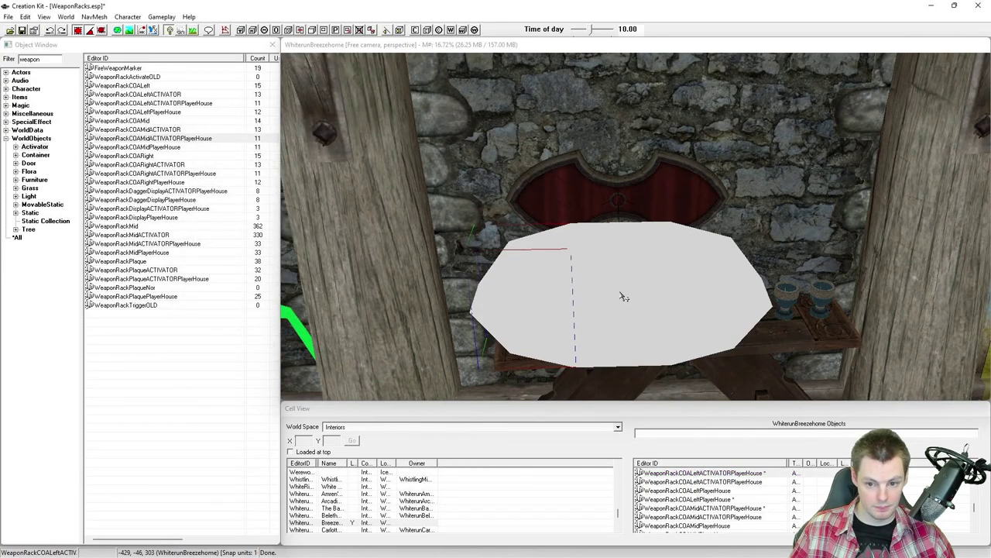
Link the right activator to the right plaque half on the wall with the keyword WRackTrigger.
double_click(618, 267)
left_click_drag(520, 159, 354, 149)
double_click(322, 272)
left_click(318, 186)
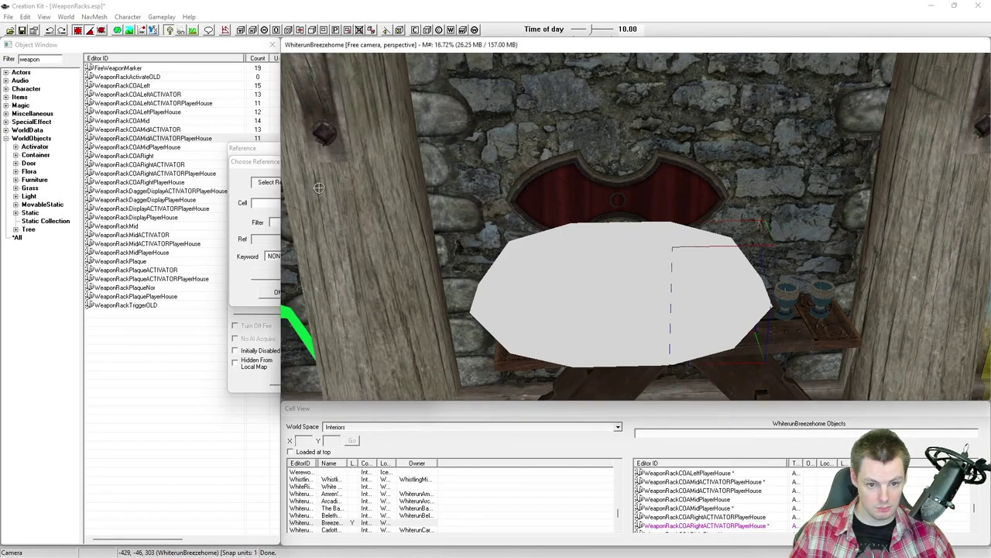
left_click(667, 198)
left_click(292, 259)
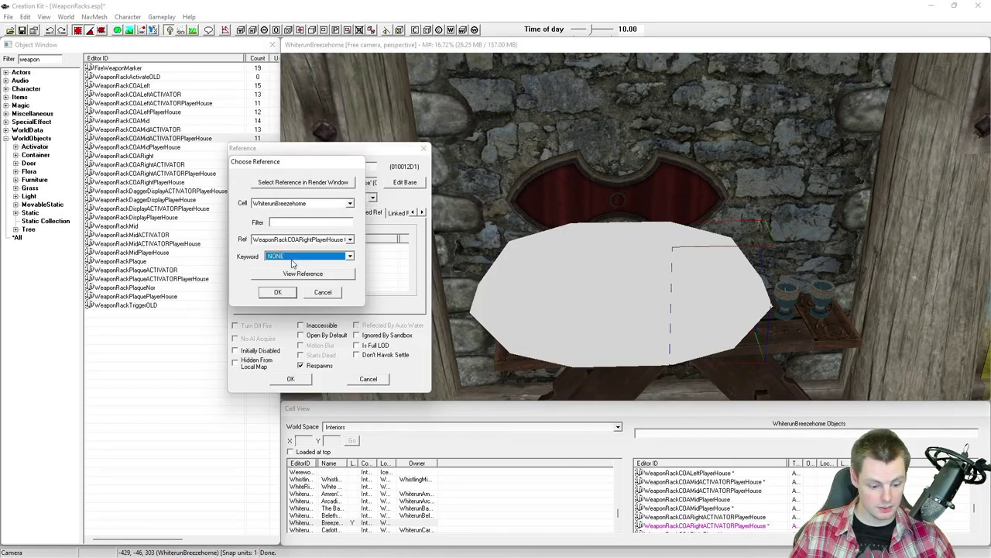
type("wr")
left_click(293, 263)
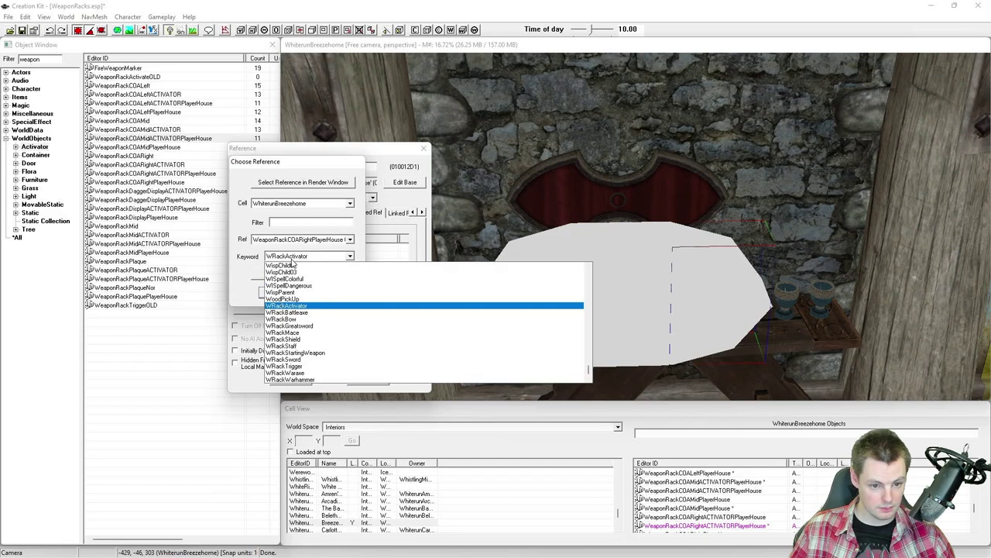
left_click(294, 362)
left_click(278, 295)
left_click(290, 379)
Link the middle activator to the WeaponRackCOAMidPlayerHouse piece on the wall with the keyword WRackTrigger.
double_click(589, 271)
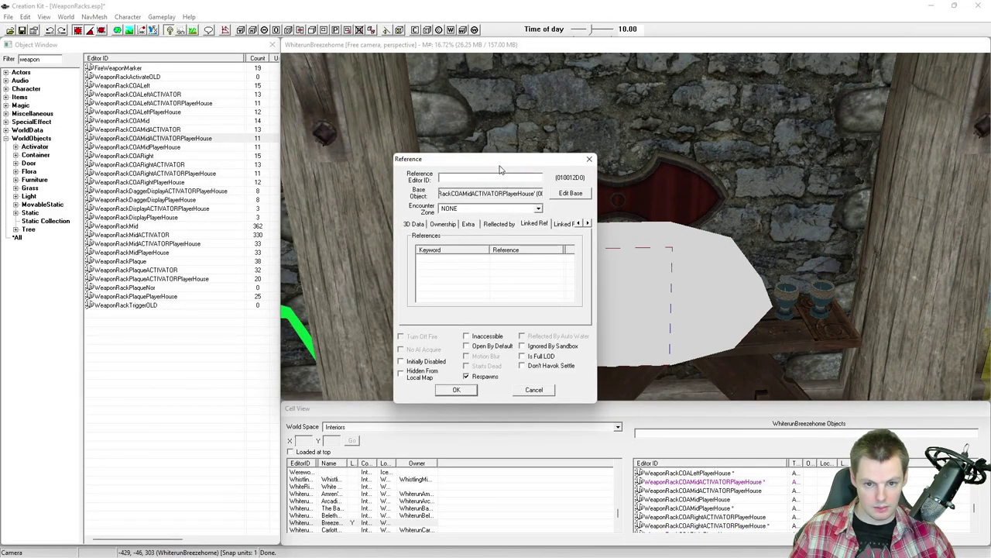
left_click_drag(500, 166, 302, 149)
double_click(310, 250)
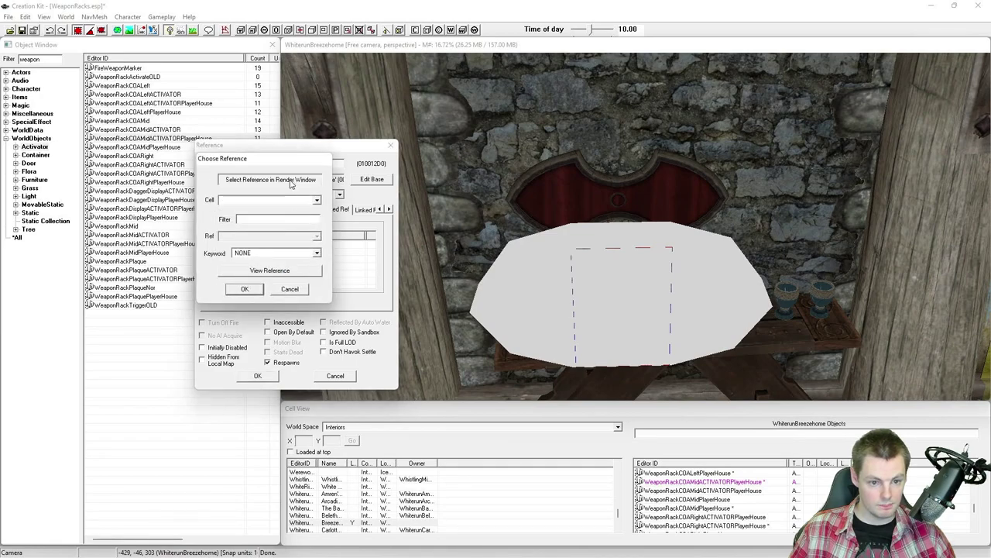
left_click(293, 180)
left_click(617, 204)
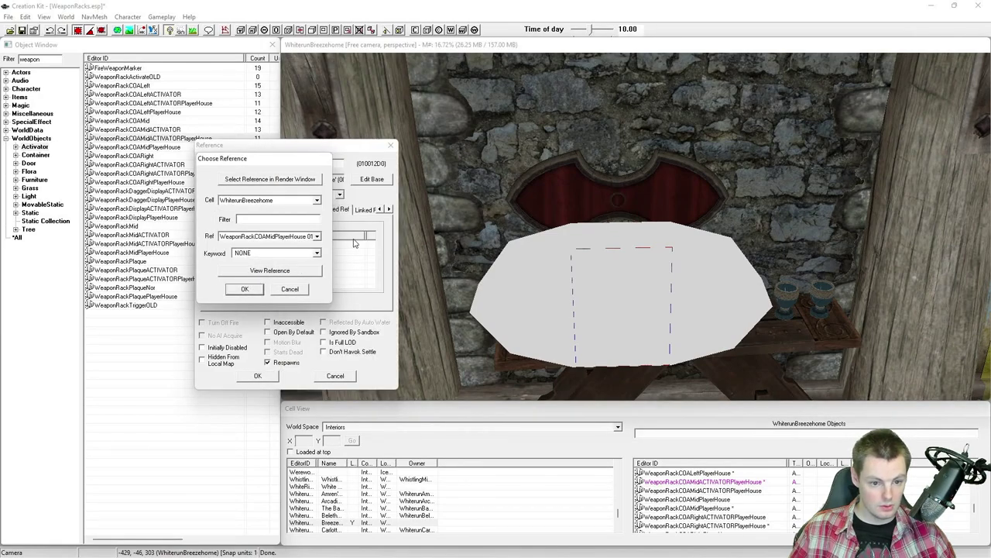
left_click(273, 253)
left_click(269, 262)
type("wr")
left_click(270, 260)
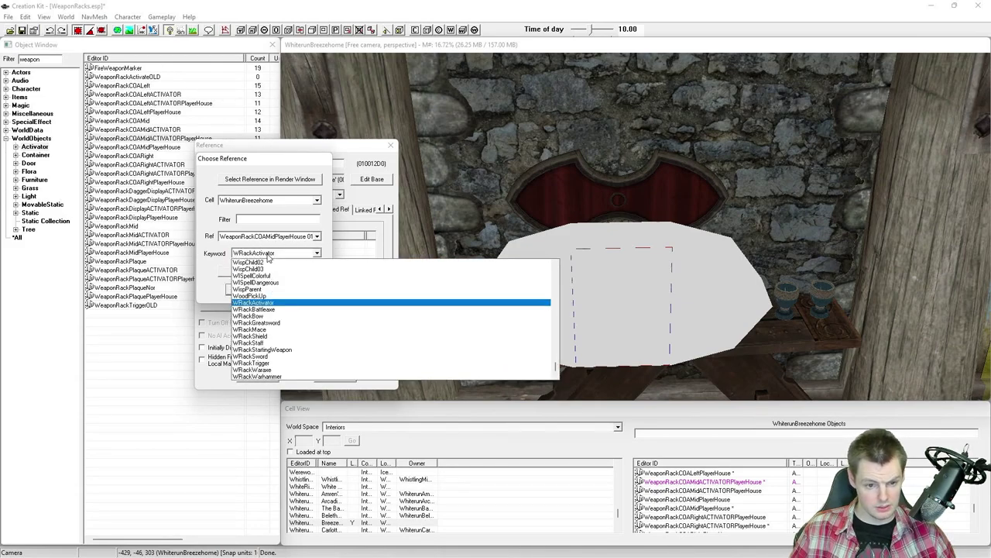
left_click(272, 349)
left_click(249, 290)
left_click(259, 376)
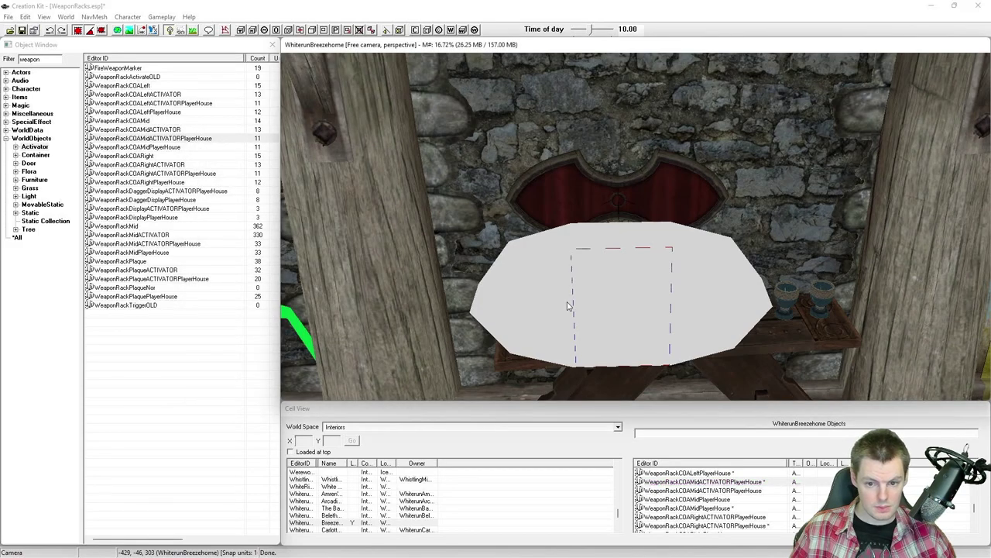
Link the left plaque half on the wall to the left activator with the keyword WRackActivator and save the reference.
scroll(573, 302, "up", 3)
middle_click_drag(578, 299, 606, 274, "shift")
scroll(611, 278, "down", 3)
scroll(576, 259, "up", 2)
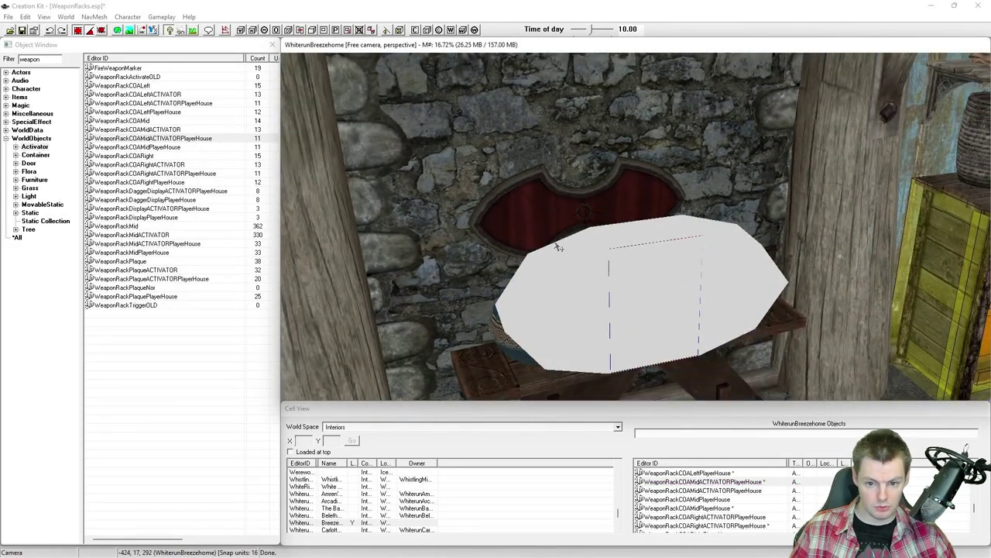
left_click(508, 190)
middle_click_drag(509, 190, 504, 208, "shift")
double_click(521, 210)
left_click_drag(477, 158, 198, 132)
double_click(224, 245)
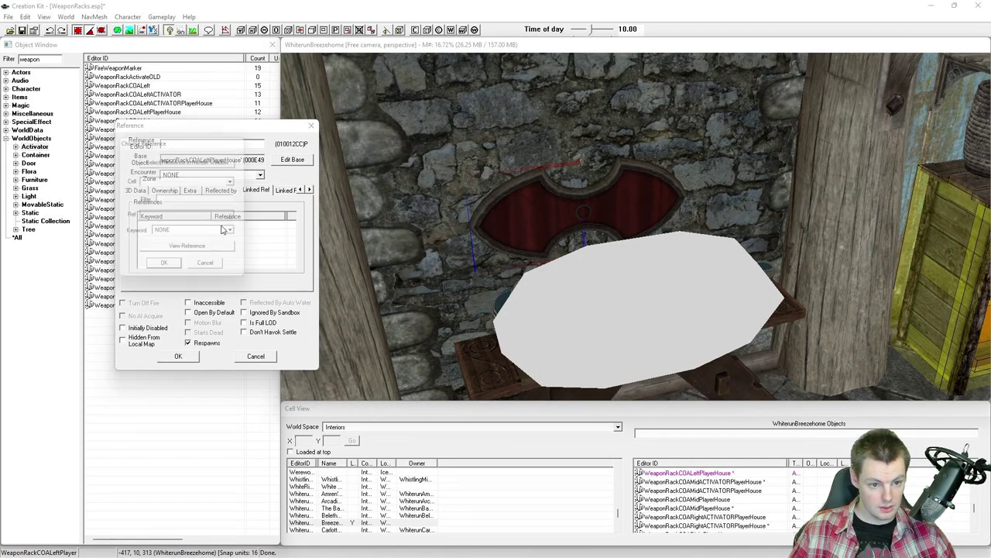
double_click(546, 302)
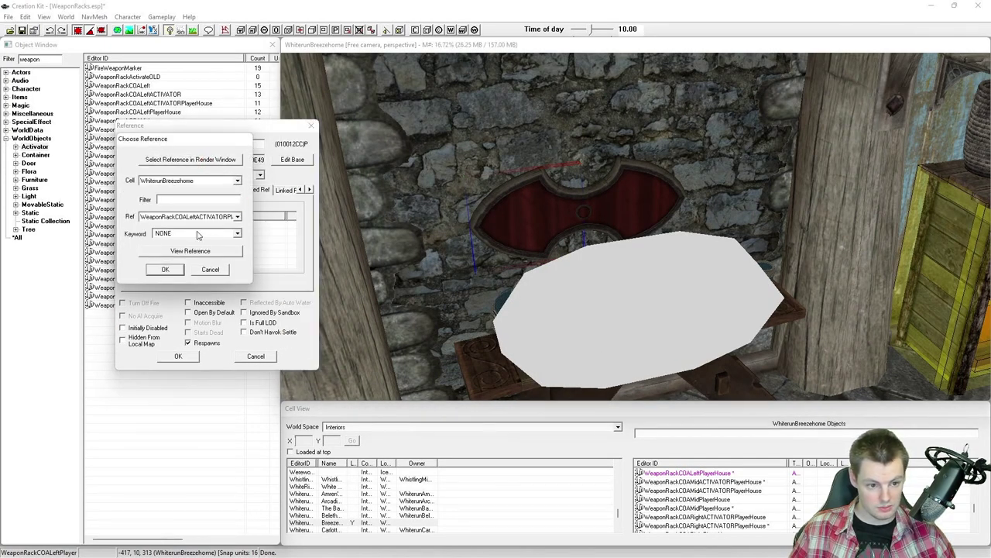
left_click(197, 232)
type("wr")
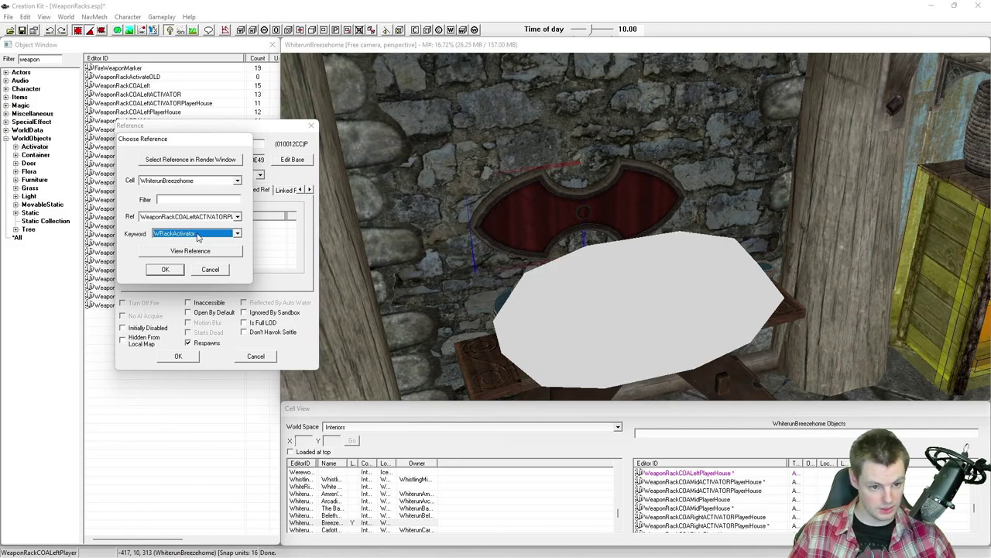
left_click(175, 269)
left_click(186, 356)
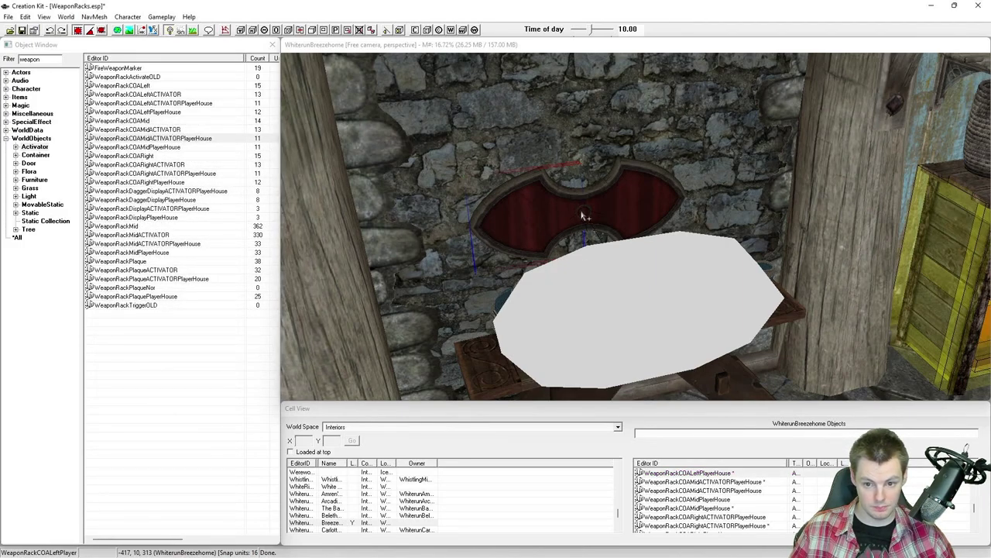
Link the WeaponRackCOAMidPlayerHouse piece on the wall to the middle activator with the keyword WRackActivator.
double_click(584, 216)
double_click(450, 275)
left_click(436, 193)
left_click(628, 287)
left_click(446, 266)
left_click(446, 272)
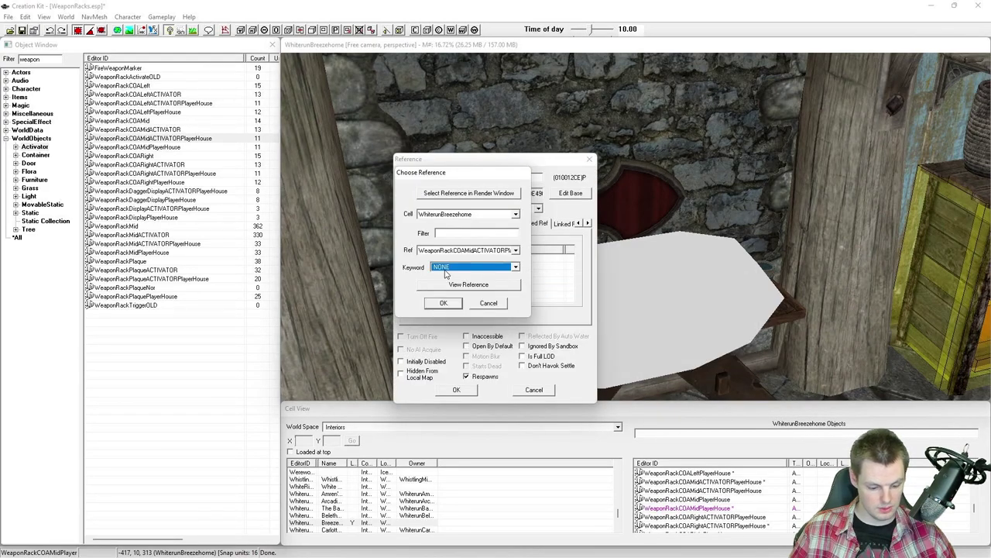
left_click(443, 303)
left_click(456, 390)
Link the right plaque half on the wall to the right activator with the keyword WRackActivator.
double_click(621, 204)
left_click_drag(508, 159, 253, 153)
double_click(247, 263)
left_click(233, 185)
double_click(717, 292)
left_click(208, 263)
type("wr")
left_click(189, 294)
left_click(203, 381)
Select the left, middle and right activators together and move them up over the plaque on the wall.
scroll(593, 328, "down", 3)
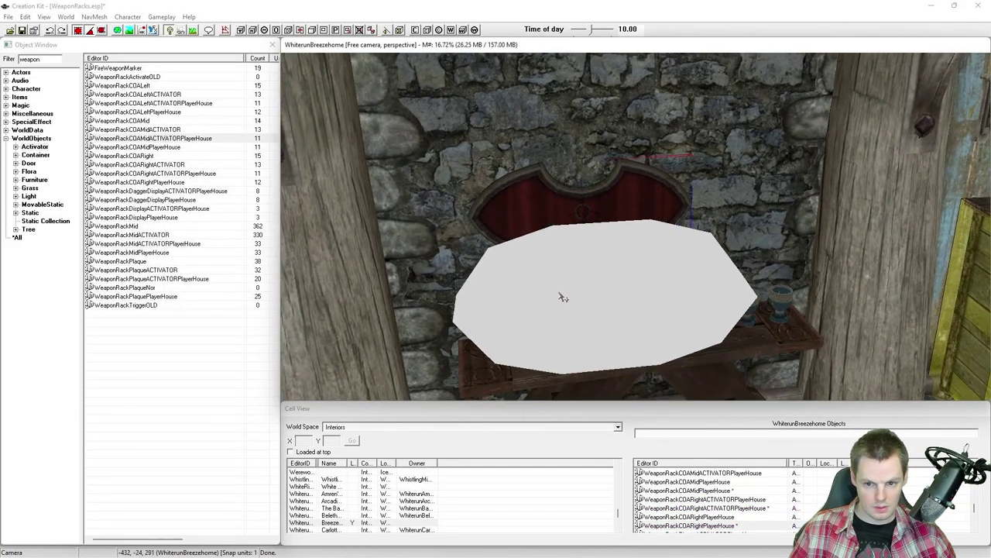
middle_click_drag(569, 303, 595, 296, "shift")
left_click(581, 274)
left_click(652, 258, "ctrl")
left_click(690, 264, "ctrl")
middle_click_drag(690, 264, 646, 269, "shift")
left_click_drag(646, 269, 542, 239)
middle_click_drag(542, 240, 576, 246, "shift")
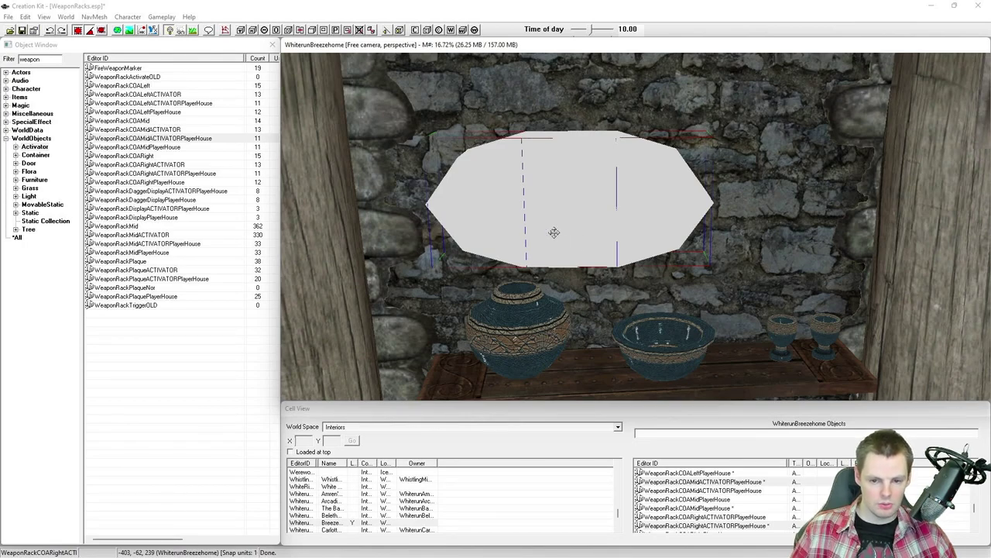
Check the activators' placement over the plaque and inspect the middle activator's position and rotation data.
left_click(521, 224)
key("shift")
scroll(565, 241, "up", 2)
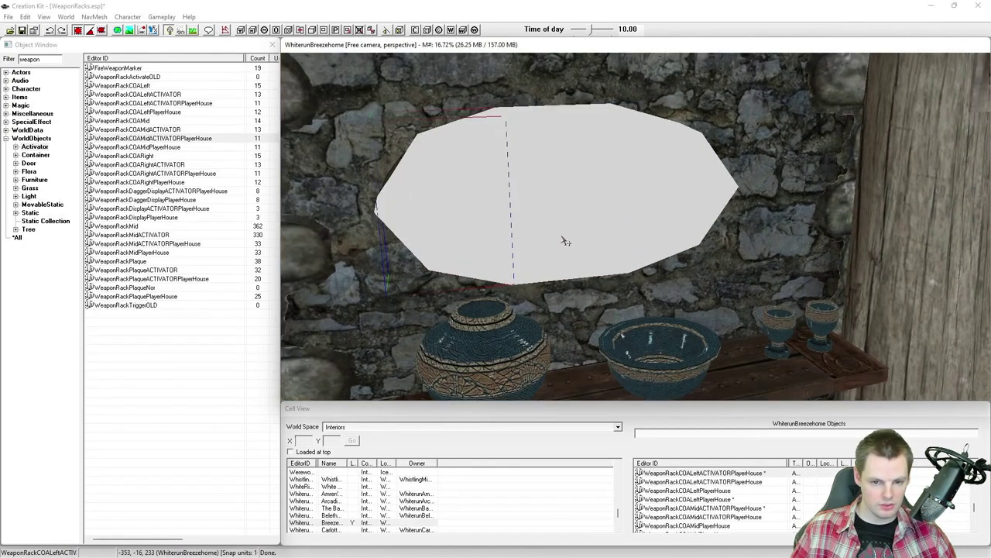
left_click(682, 219)
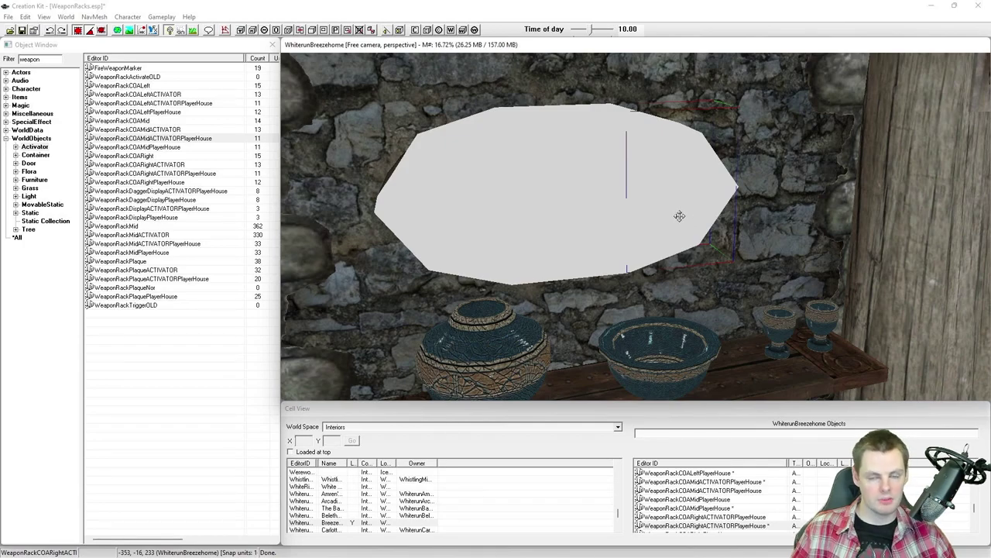
key("shift")
double_click(578, 204)
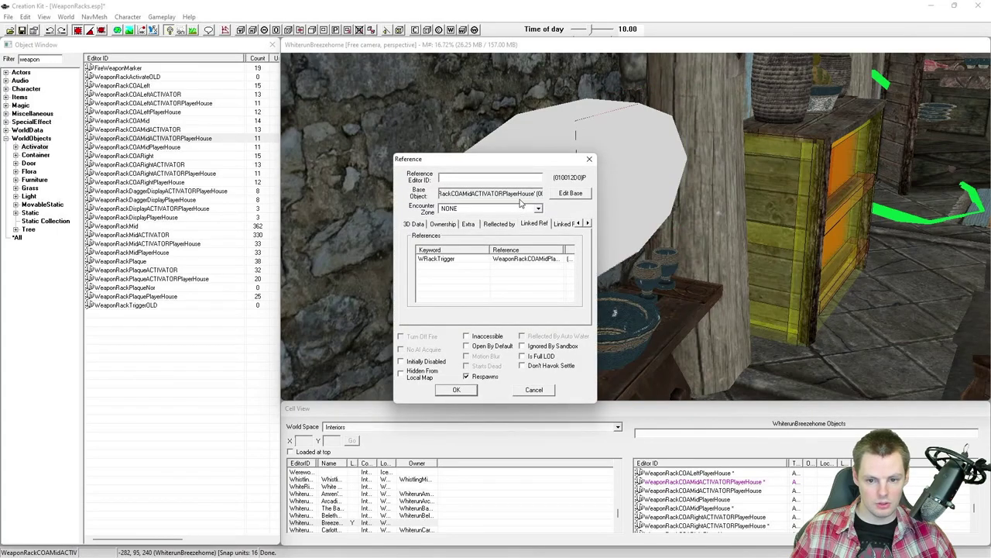
left_click_drag(519, 162, 368, 148)
left_click(263, 209)
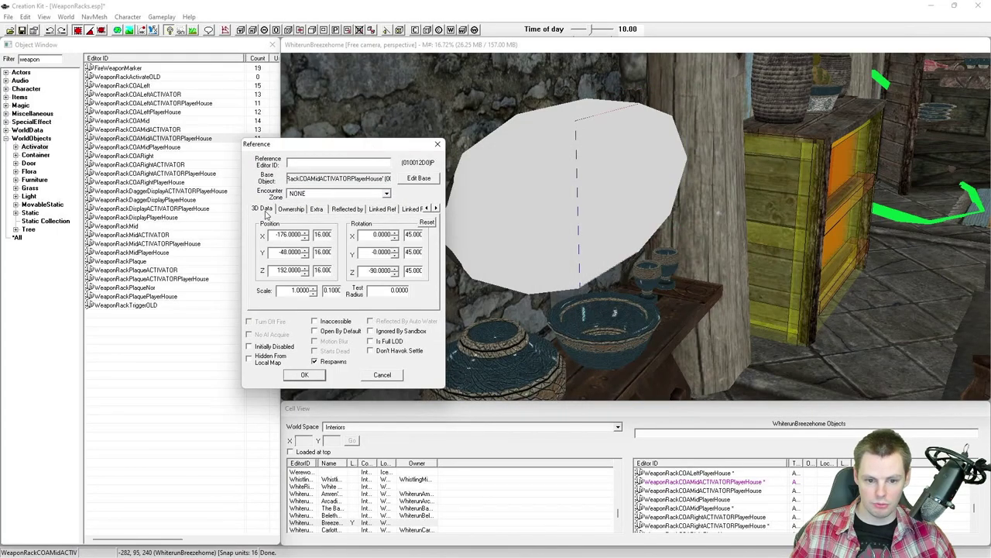
left_click_drag(370, 253, 449, 264)
left_click(361, 271)
left_click(305, 374)
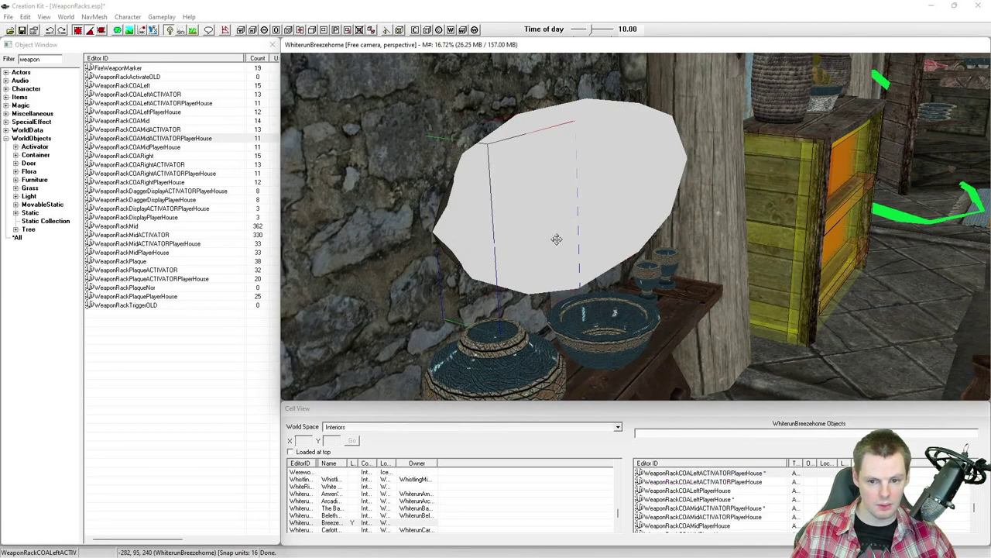
Select all three activators, hide the markers, add the plaque pieces to the selection and move the whole assembly higher on the wall.
middle_click_drag(601, 239, 506, 239, "shift")
left_click(581, 215)
left_click(665, 204, "ctrl")
left_click(468, 209, "ctrl")
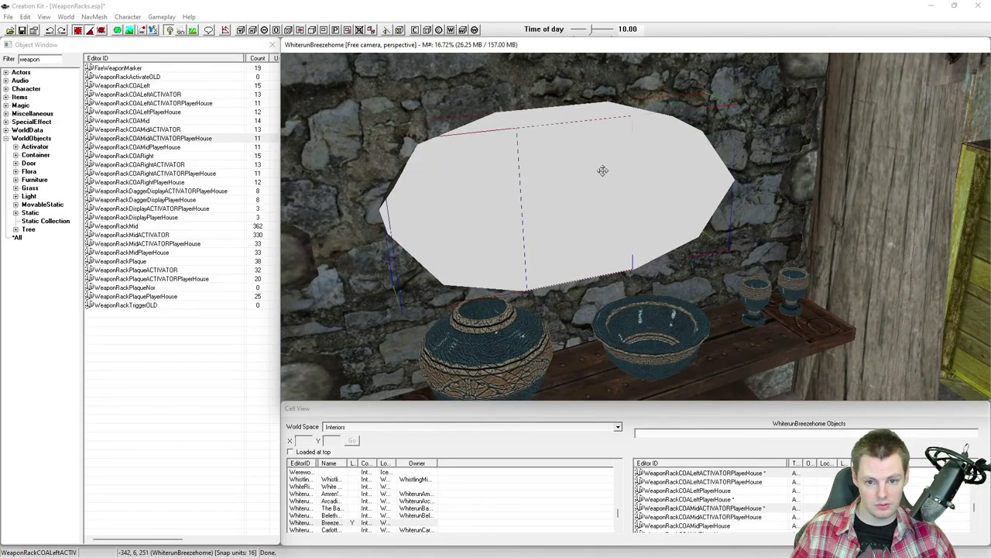
key("m")
middle_click_drag(584, 198, 564, 197, "shift")
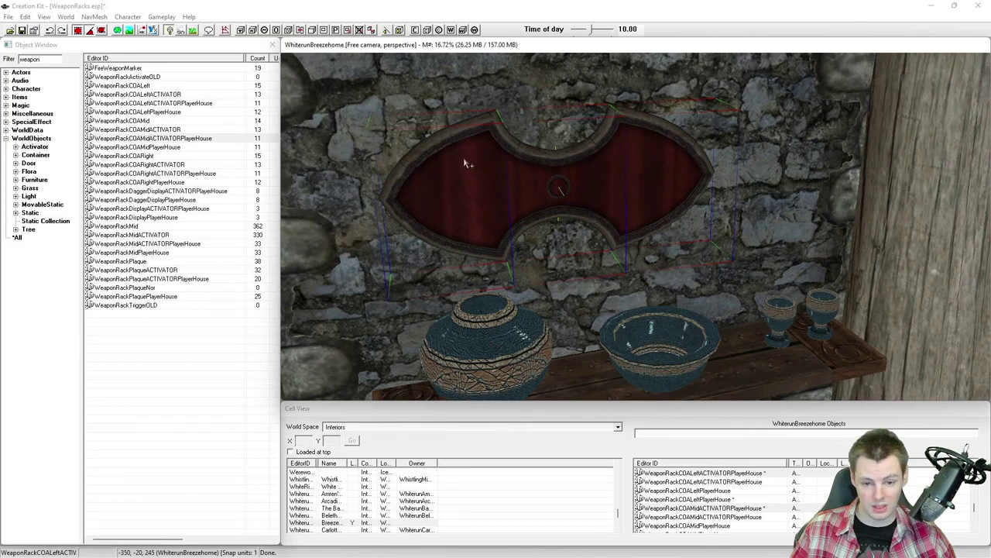
left_click(565, 189)
left_click(593, 184)
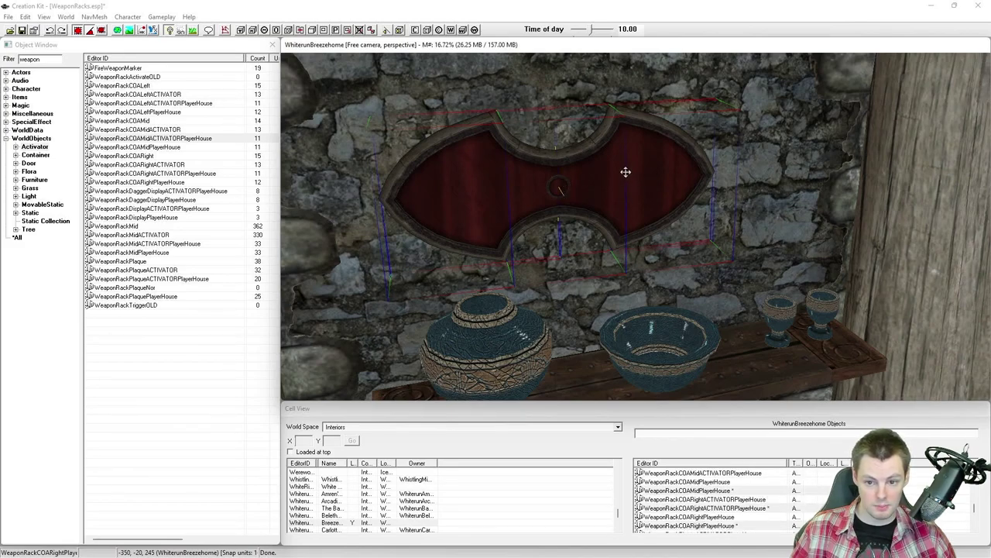
left_click_drag(594, 183, 581, 130)
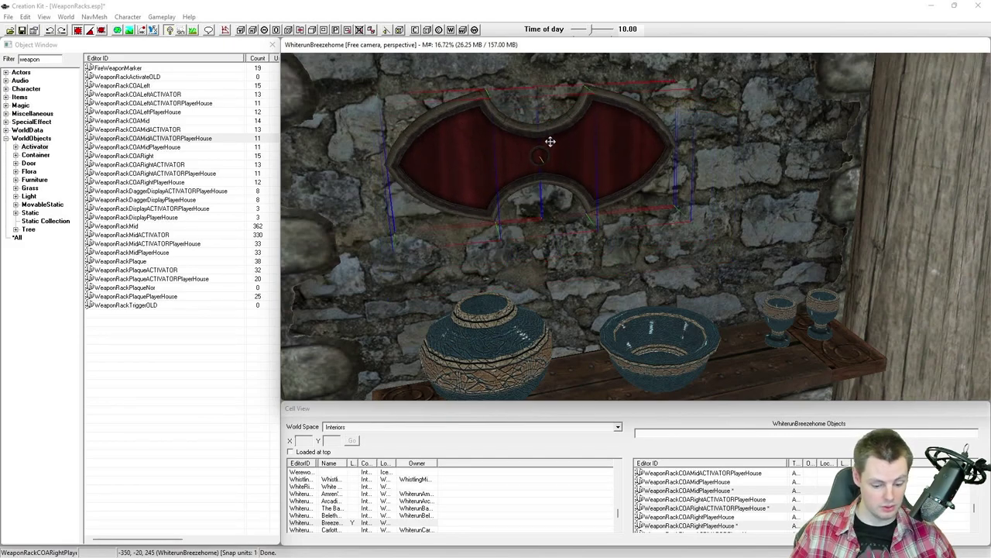
Move the selected plaque and activators along the X axis so the plaque sits against the wall.
key("F4")
middle_click_drag(532, 154, 720, 144, "shift")
key("F4")
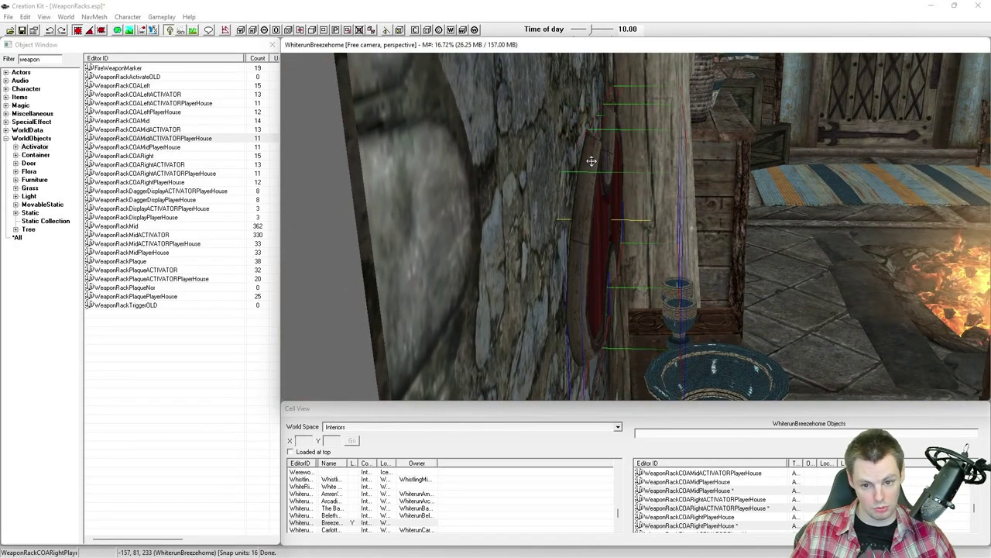
middle_click_drag(593, 165, 594, 174, "shift")
key("x")
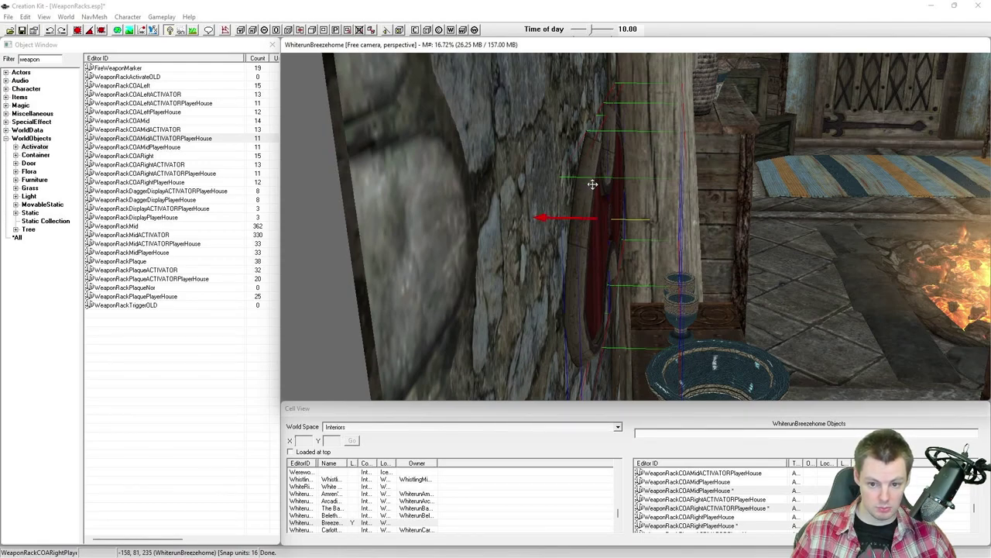
left_click_drag(591, 180, 545, 179)
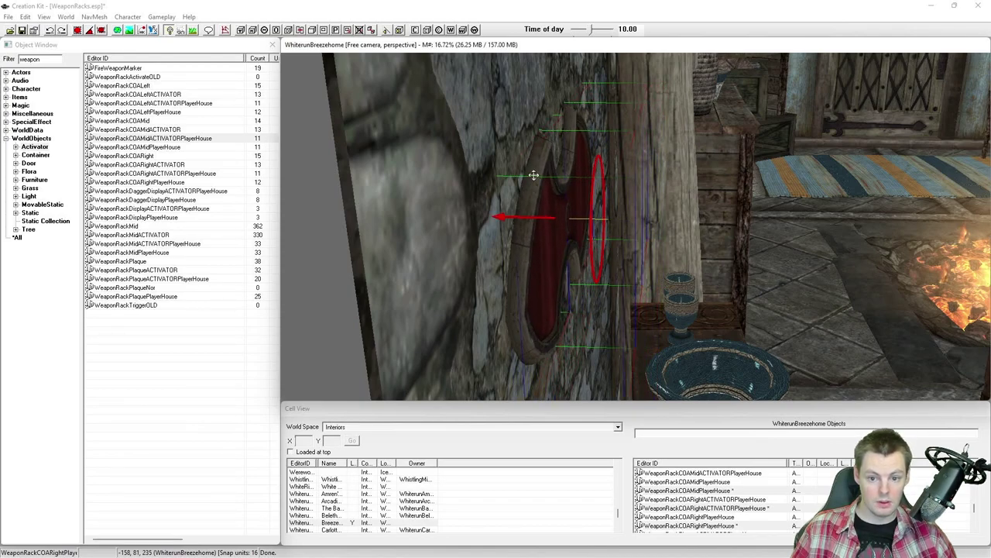
key("shift")
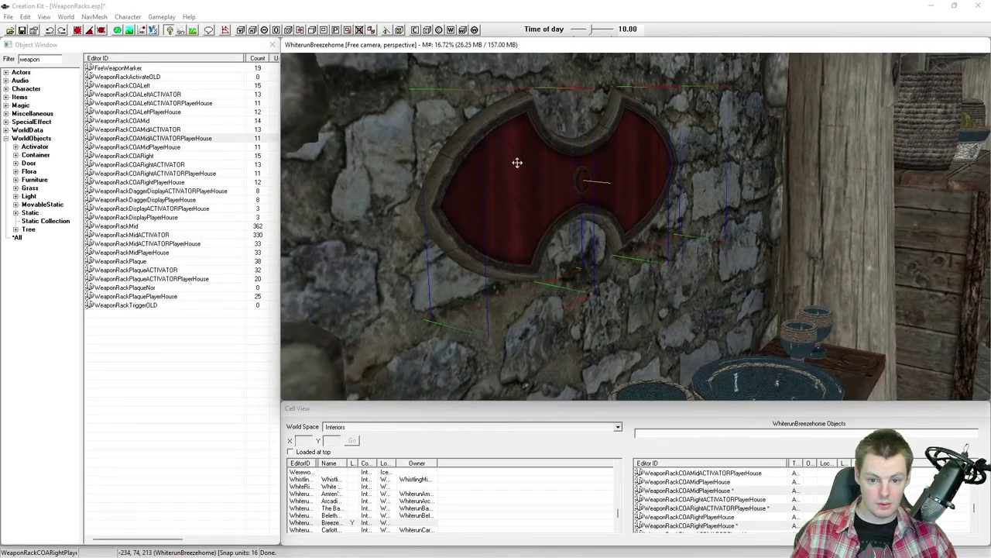
Check the left plaque half's placement on the wall and save the WeaponRacks.esp plugin.
left_click(479, 162)
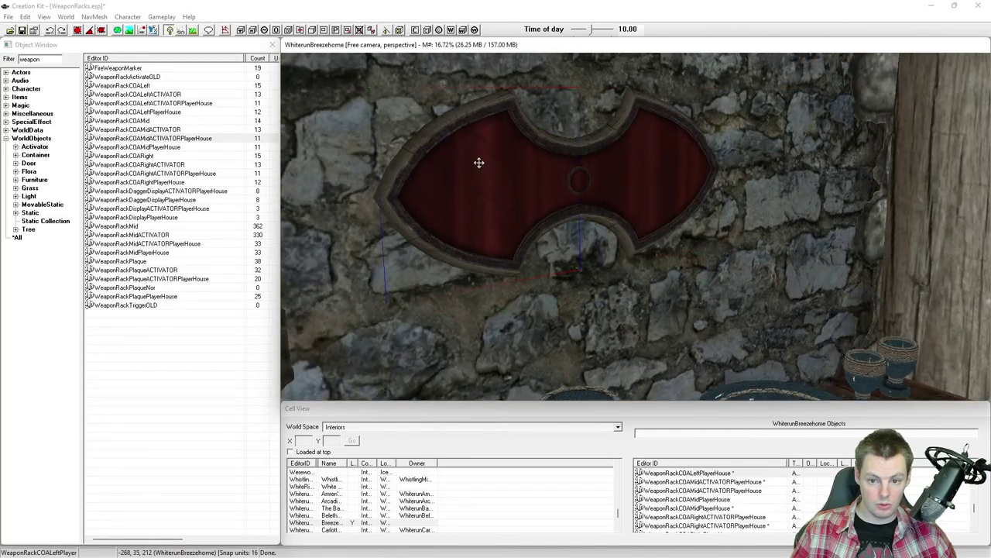
key("shift")
scroll(516, 165, "down", 3)
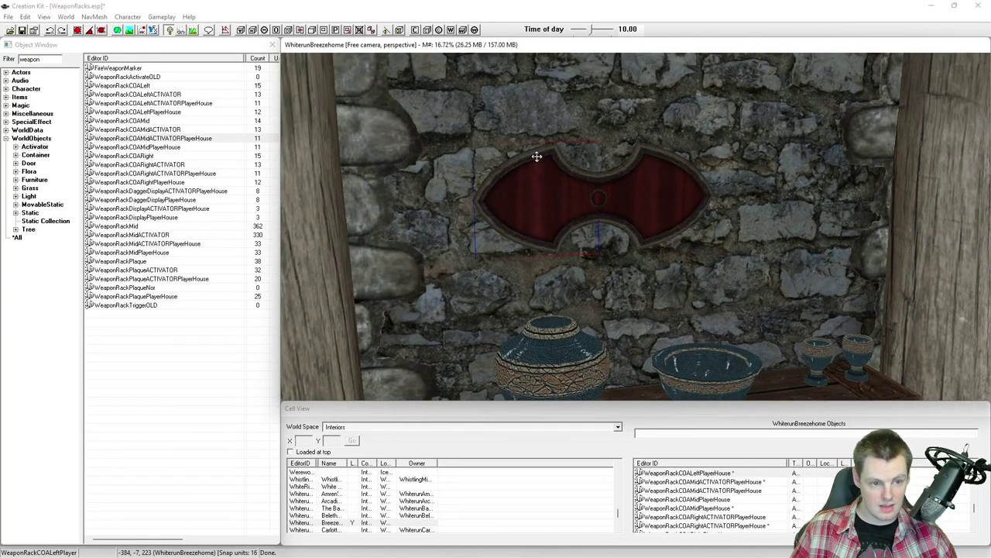
key("ctrl+s")
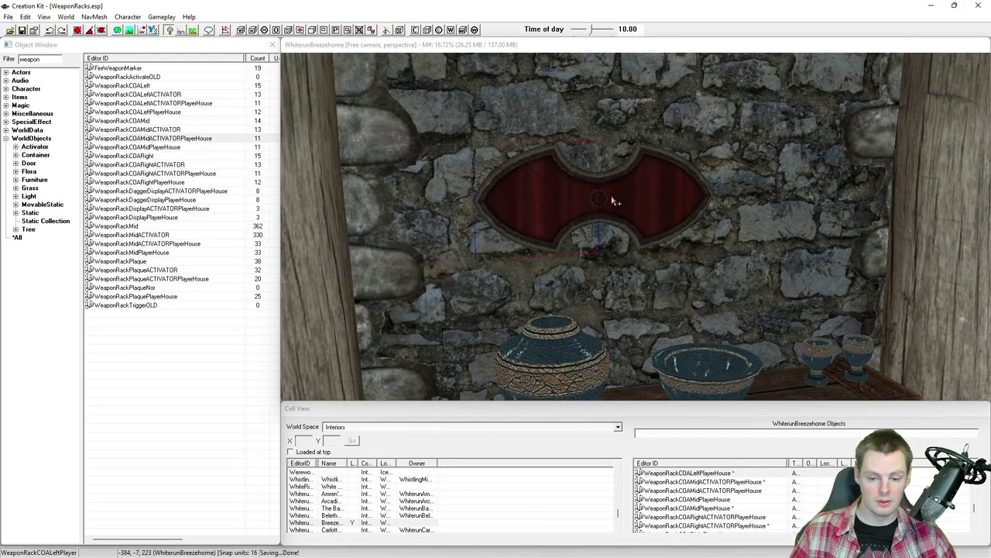
Show the markers again and check how the left activator covers the plaque.
left_click(632, 186)
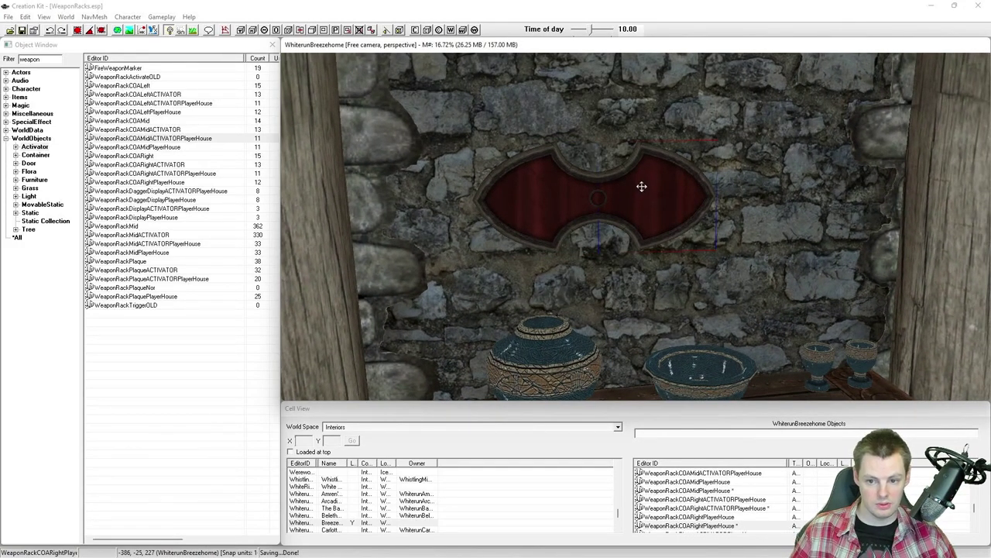
scroll(645, 182, "up", 2)
key("m")
middle_click_drag(615, 212, 626, 213)
left_click(556, 196)
middle_click_drag(556, 196, 533, 206)
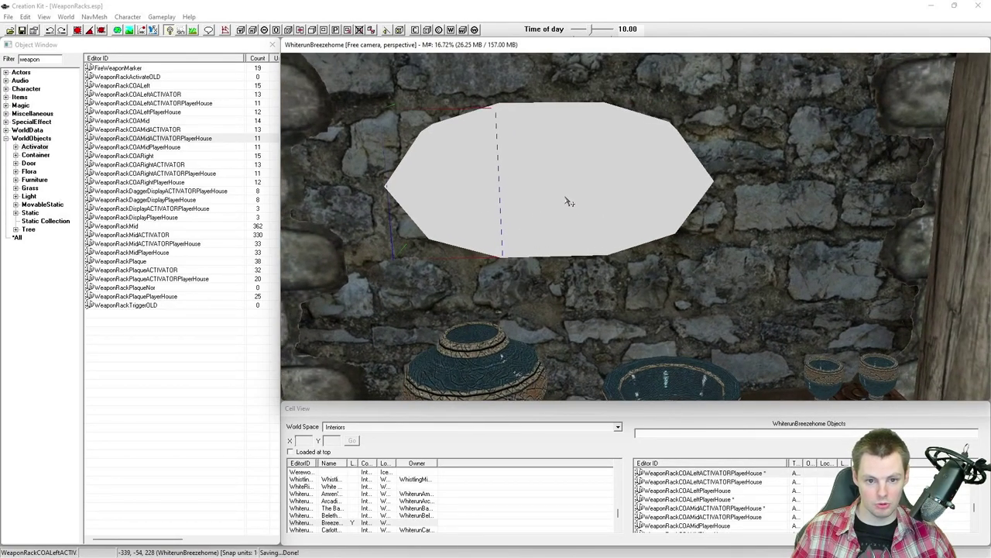
Set the right activator's X rotation to 0.1 and its Y rotation to -0.1.
left_click(647, 200)
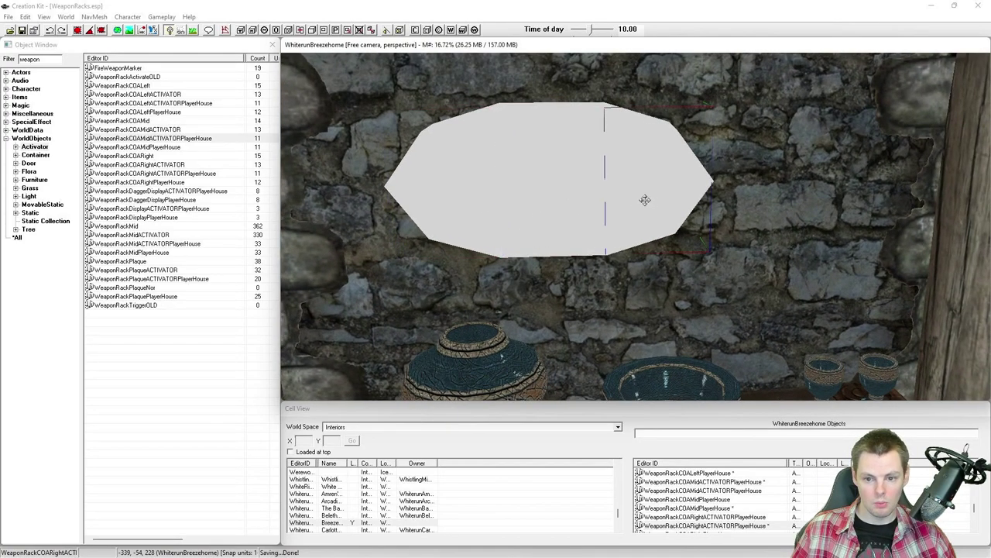
double_click(657, 205)
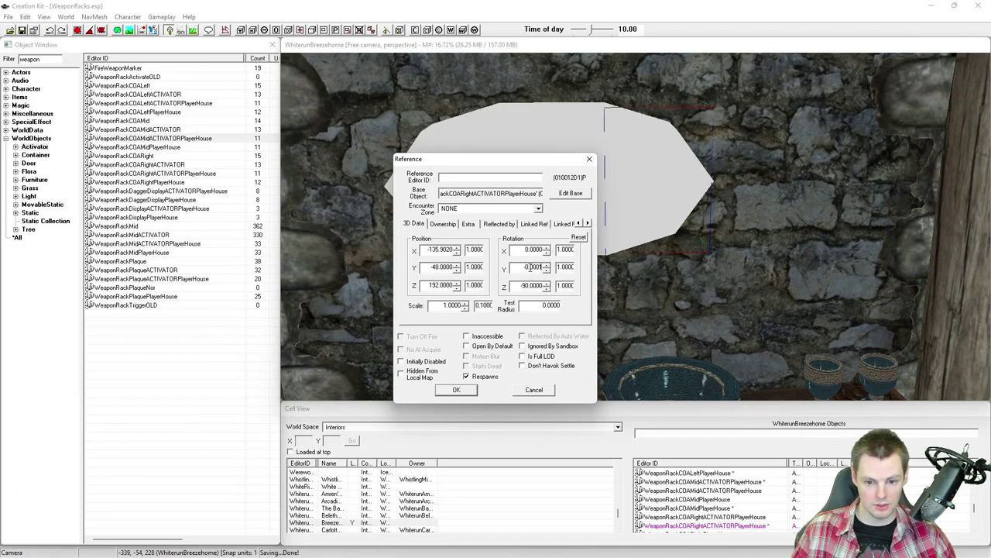
key("BackSpace")
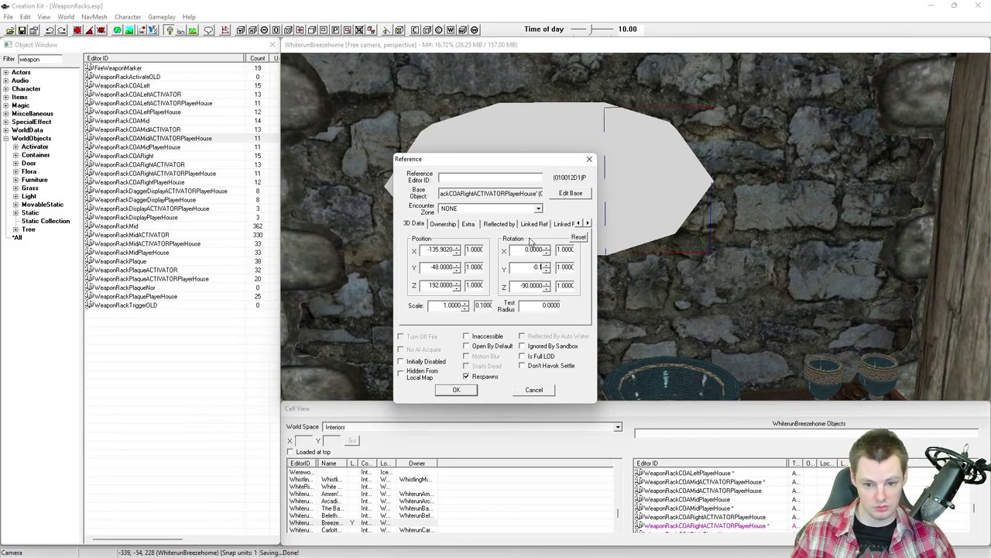
double_click(534, 249)
type("-0.1")
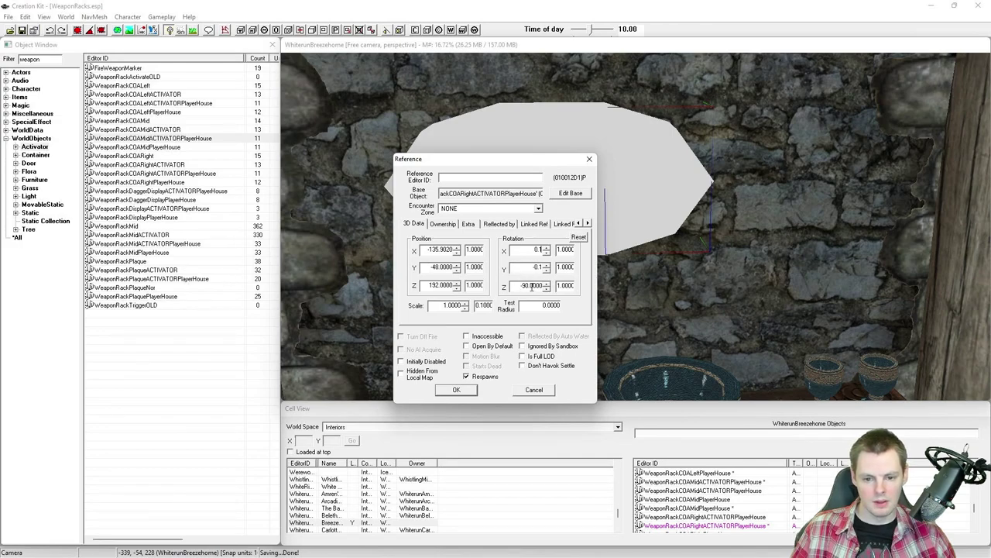
left_click_drag(529, 286, 597, 281)
left_click(532, 267)
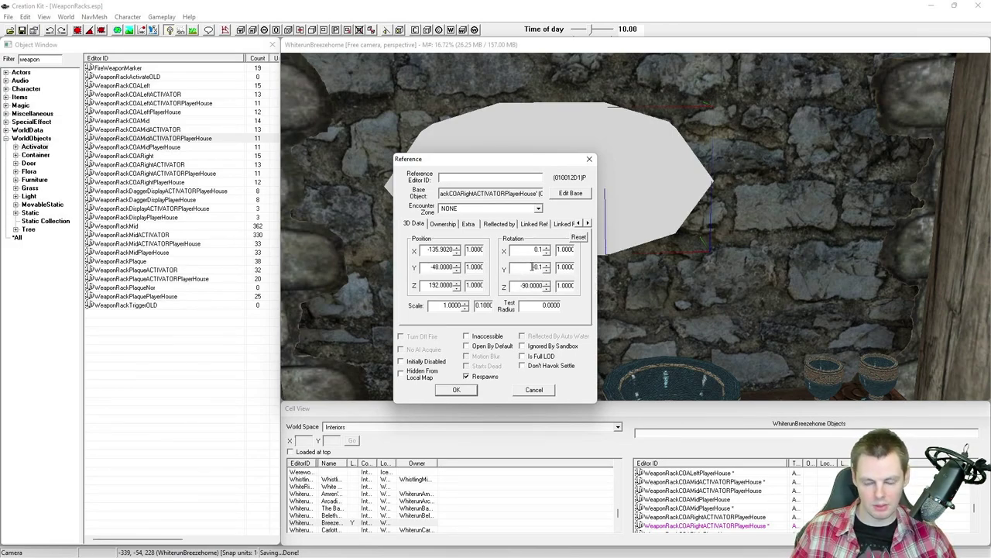
left_click(456, 390)
Inspect each plaque piece with the markers hidden, and show the markers again to inspect the middle activator.
mouse_move(551, 361)
middle_mouse_down("shift")
mouse_move(609, 355)
mouse_move(564, 289)
middle_mouse_up("shift")
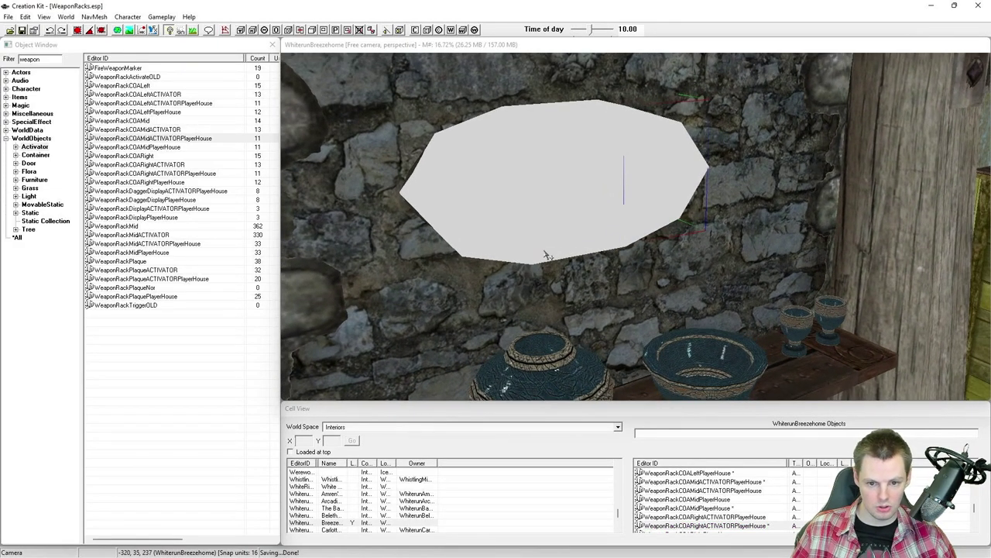
key("m")
left_click(469, 202)
middle_click_drag(470, 202, 490, 205, "shift")
left_click(547, 179)
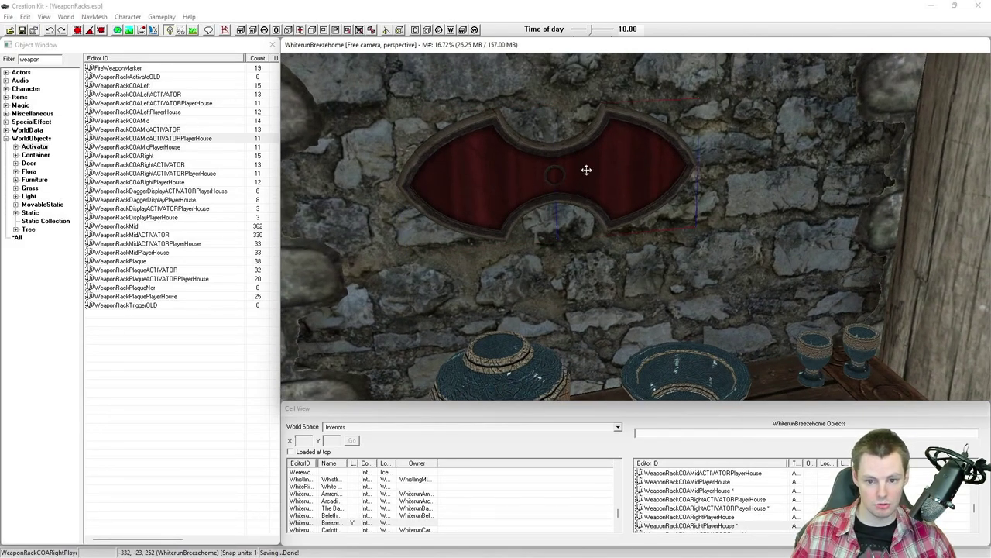
middle_click_drag(566, 184, 589, 179, "shift")
left_click(493, 177)
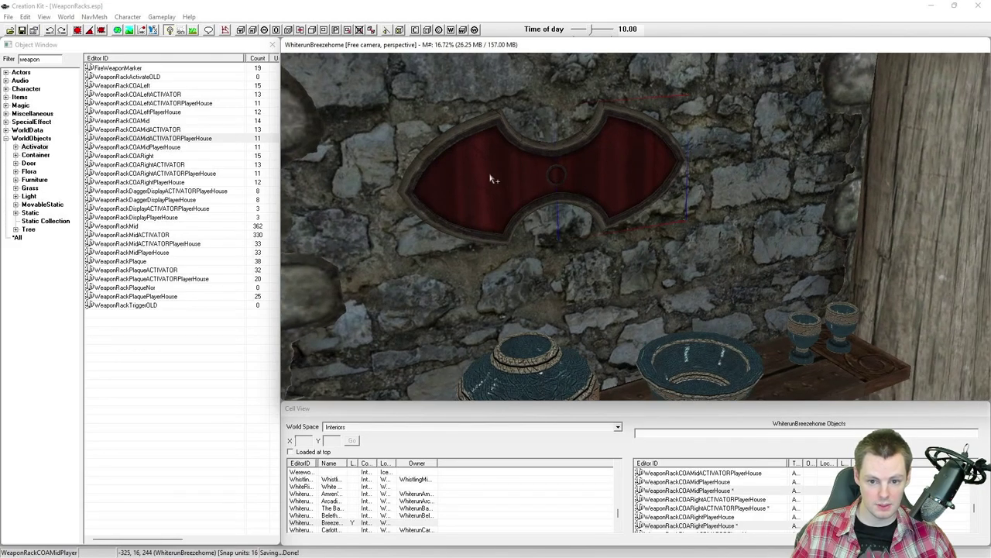
left_click(508, 171)
mouse_move(508, 172)
middle_mouse_down("shift")
mouse_move(547, 174)
mouse_move(494, 176)
middle_mouse_up("shift")
key("m")
left_click(551, 177)
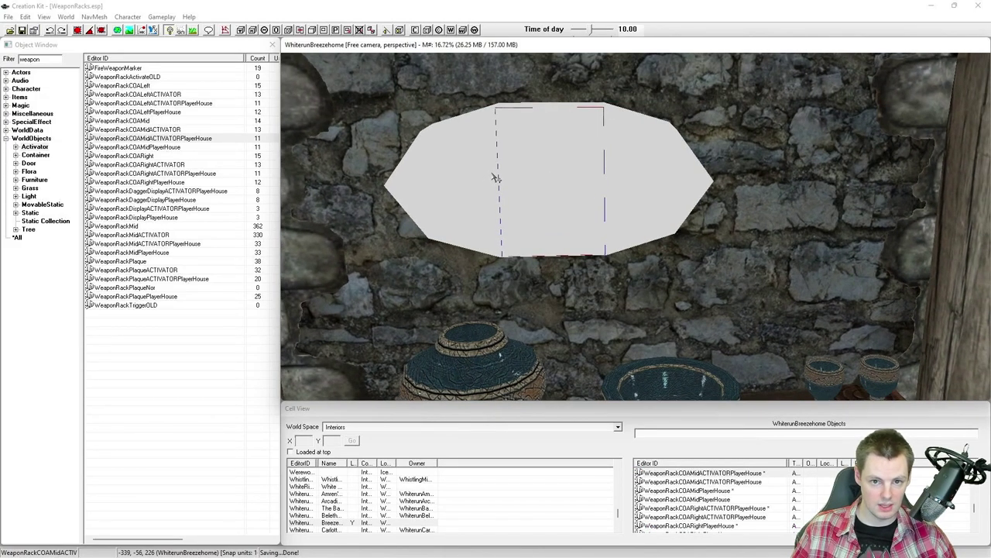
Inspect how the middle and right activators line up with the plaque from several angles and distances.
left_click(555, 182)
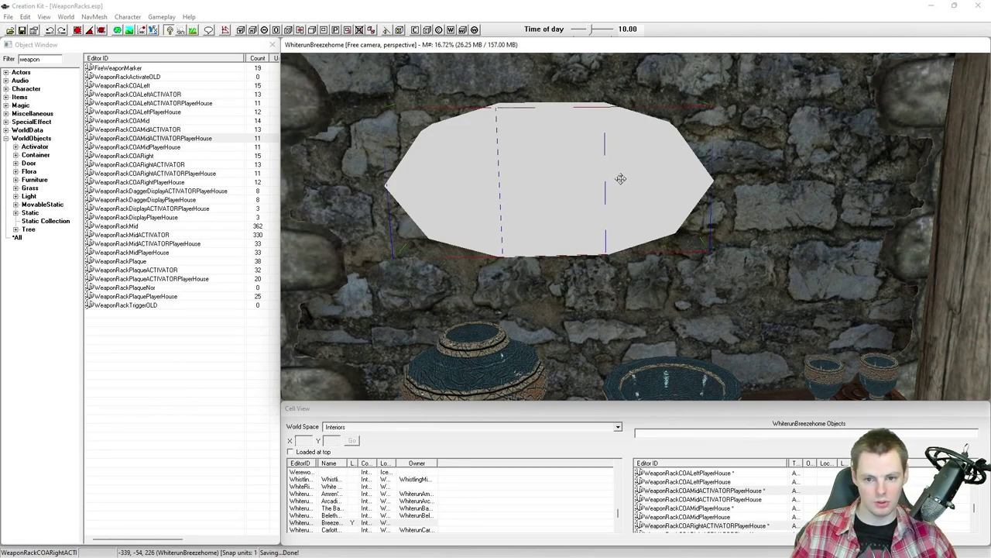
middle_click_drag(622, 181, 643, 181, "shift")
left_click_drag(644, 181, 644, 172)
mouse_move(547, 168)
middle_mouse_down("shift")
mouse_move(687, 188)
mouse_move(686, 178)
mouse_move(473, 163)
mouse_move(640, 190)
mouse_move(646, 170)
mouse_move(677, 170)
mouse_move(707, 188)
middle_mouse_up("shift")
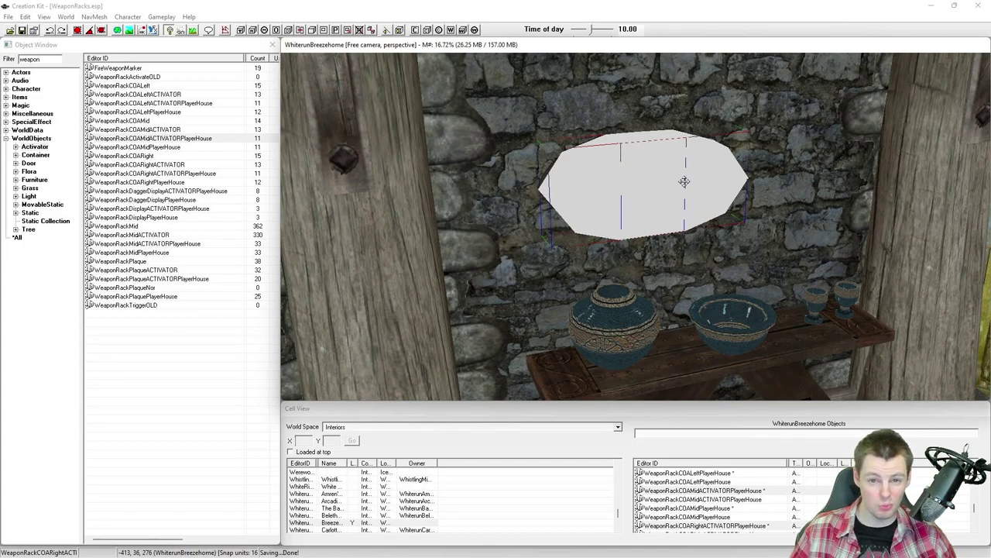
scroll(628, 186, "up", 5)
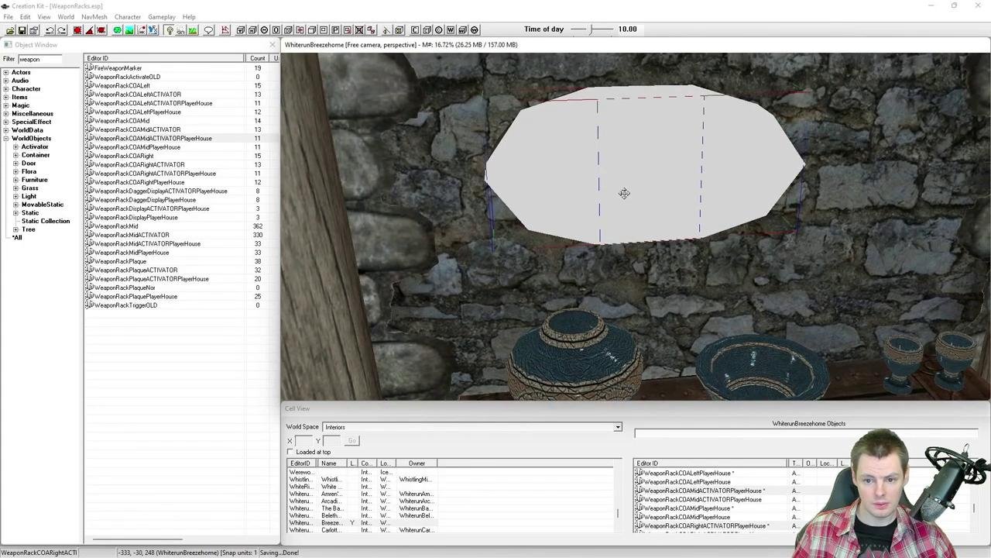
left_click_drag(619, 186, 655, 185)
key("shift")
key("shift")
key("z")
scroll(655, 185, "down", 3)
key("shift")
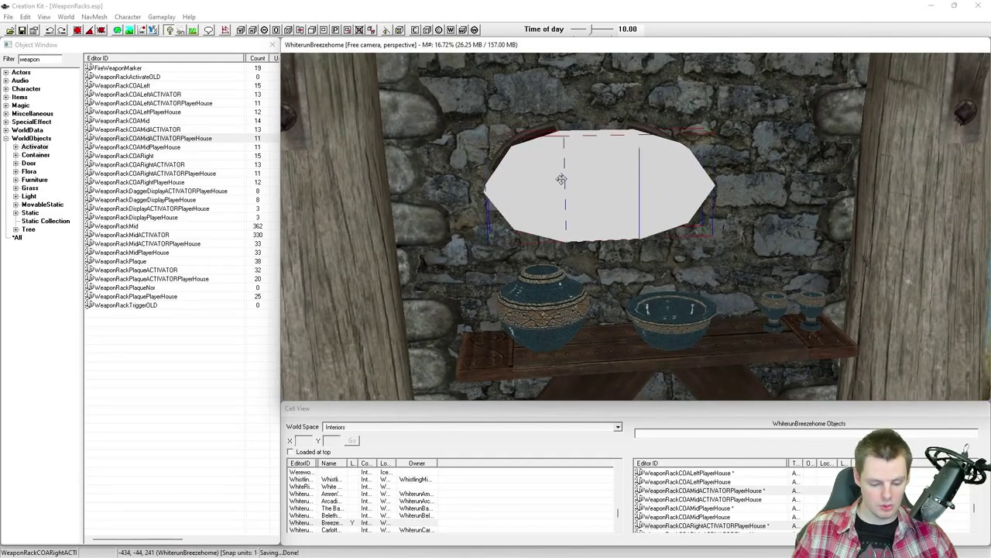
Hide the markers, select the left, middle and right plaque pieces together, and try raising them higher on the wall.
key("m")
left_click(544, 162, "ctrl")
left_click(597, 168, "ctrl")
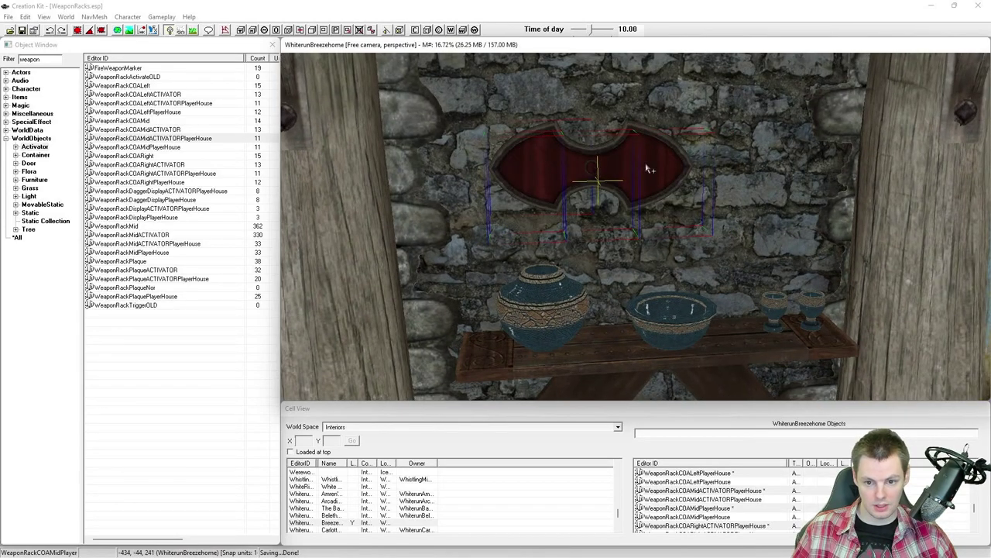
left_click(648, 166, "ctrl")
key("shift")
left_click_drag(674, 195, 671, 123)
key("shift")
scroll(750, 139, "down", 1)
Show the markers, select the left, middle and right activators together, and try shifting them vertically toward the raised plaque.
key("m")
left_click(558, 209)
left_click(619, 200, "ctrl")
left_click(687, 196, "ctrl")
key("z")
left_click_drag(684, 200, 664, 241)
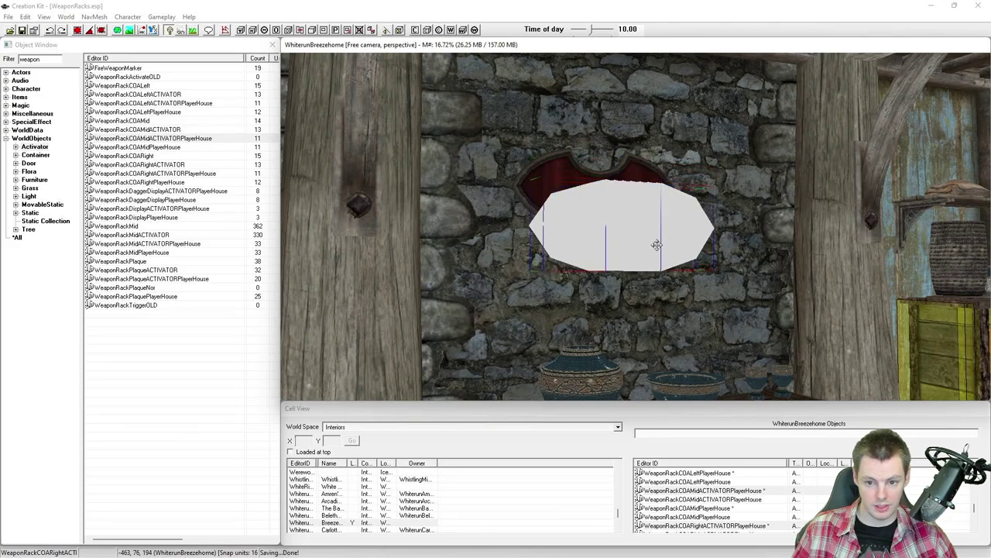
Examine the vertical offset between the plaque and its three activators from several viewing angles.
key("shift")
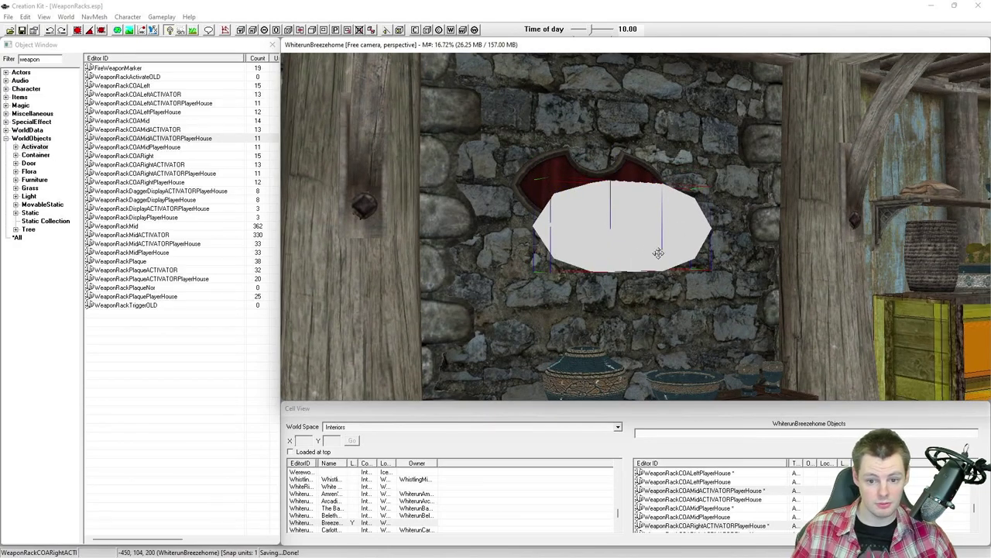
key("shift")
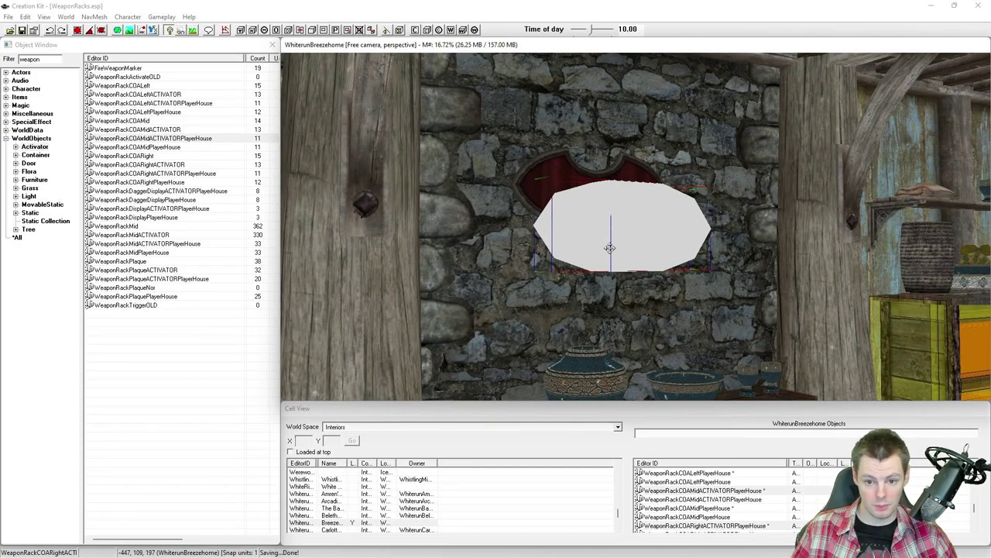
scroll(630, 241, "down", 1)
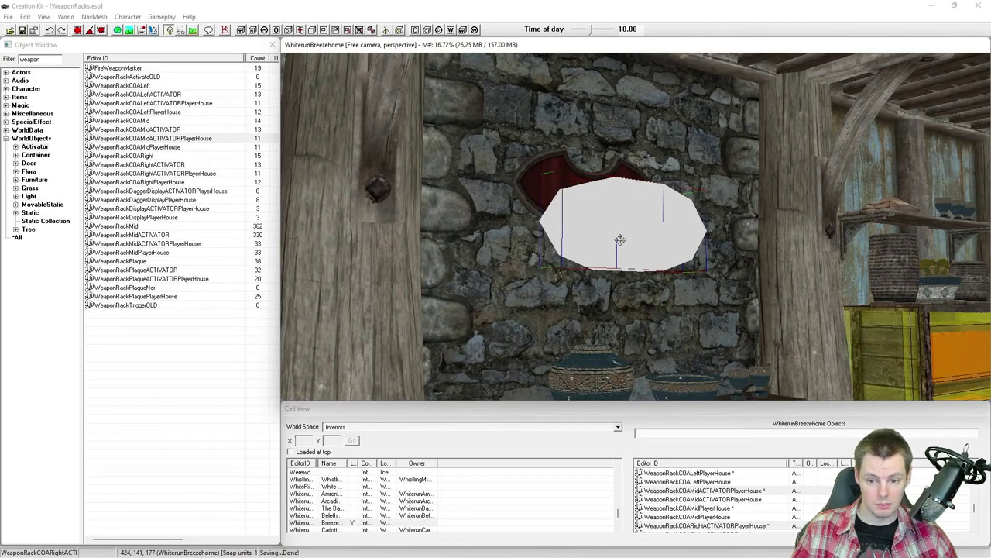
scroll(641, 243, "down", 1)
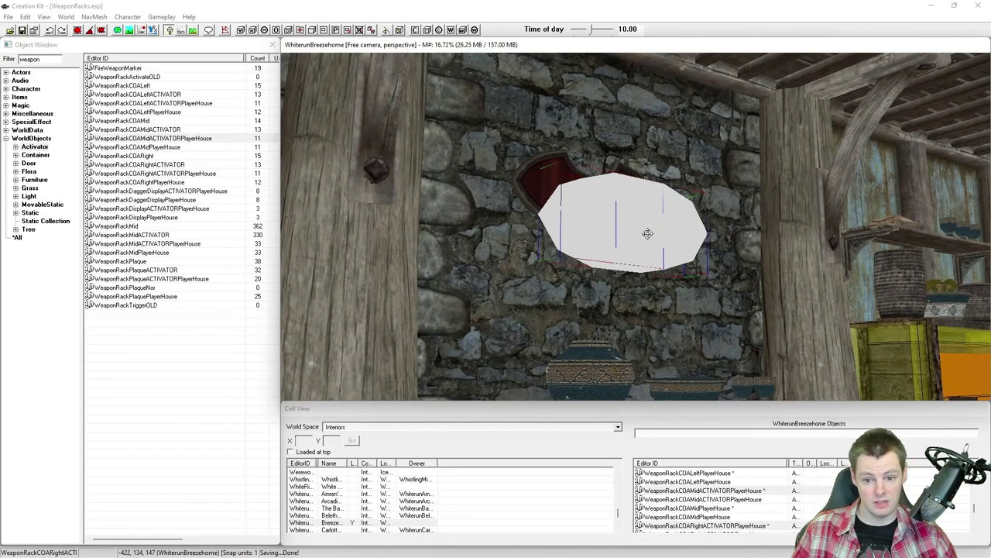
key("shift")
scroll(605, 164, "up", 2)
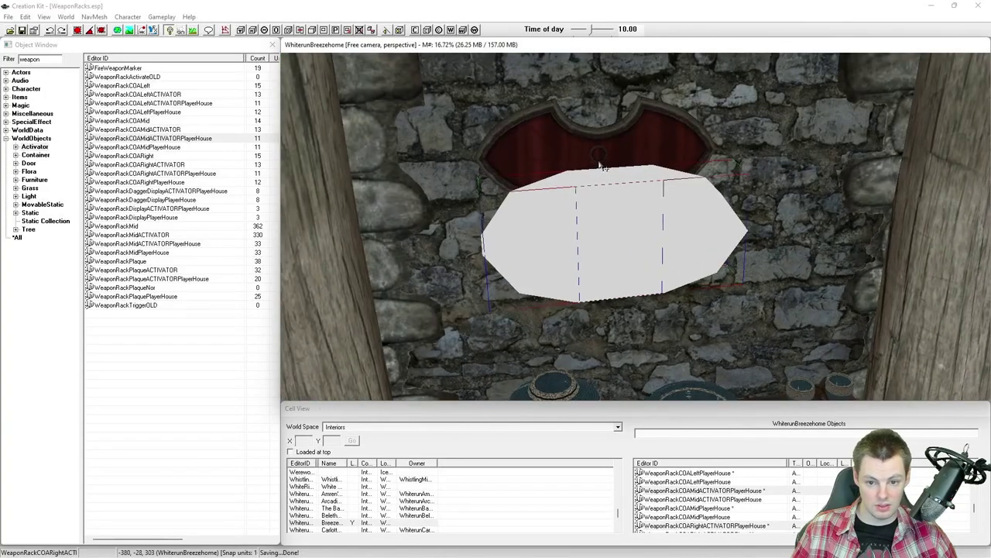
key("shift")
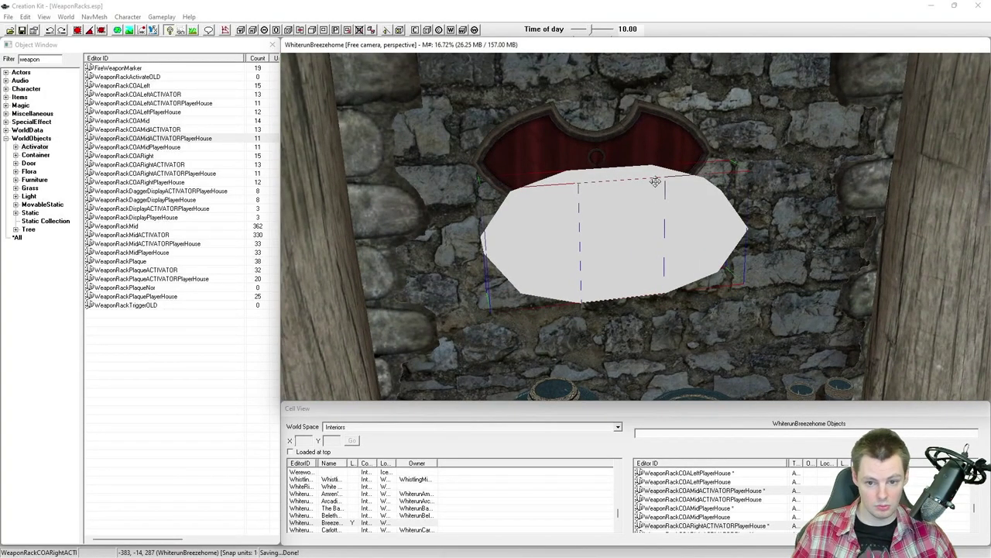
key("shift")
mouse_move(603, 221)
right_mouse_down()
mouse_move(623, 219)
mouse_move(606, 216)
mouse_move(614, 212)
right_mouse_up()
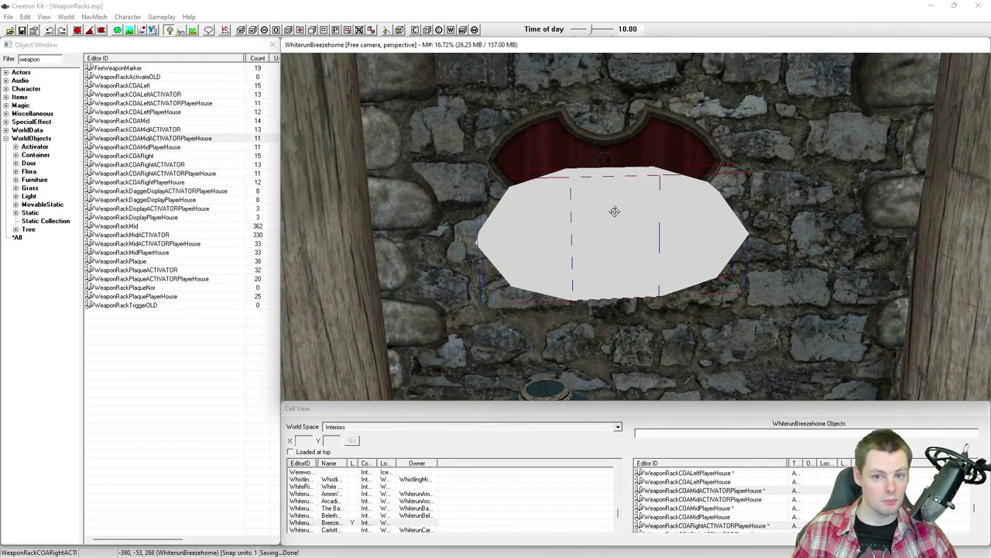
middle_click_drag(586, 197, 656, 200)
Undo the last vertical moves of the plaque set and check the middle activator's position and rotation data.
key("ctrl+z")
key("ctrl+z")
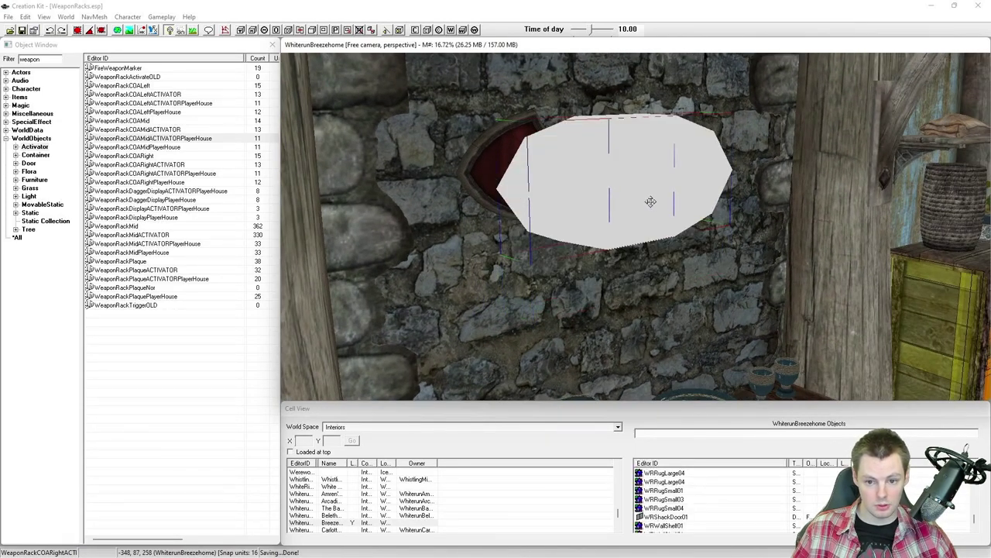
mouse_move(613, 272)
middle_mouse_down("shift")
mouse_move(597, 271)
mouse_move(657, 270)
mouse_move(540, 270)
mouse_move(630, 255)
mouse_move(594, 248)
middle_mouse_up("shift")
key("ctrl+z")
key("ctrl+z")
double_click(593, 253)
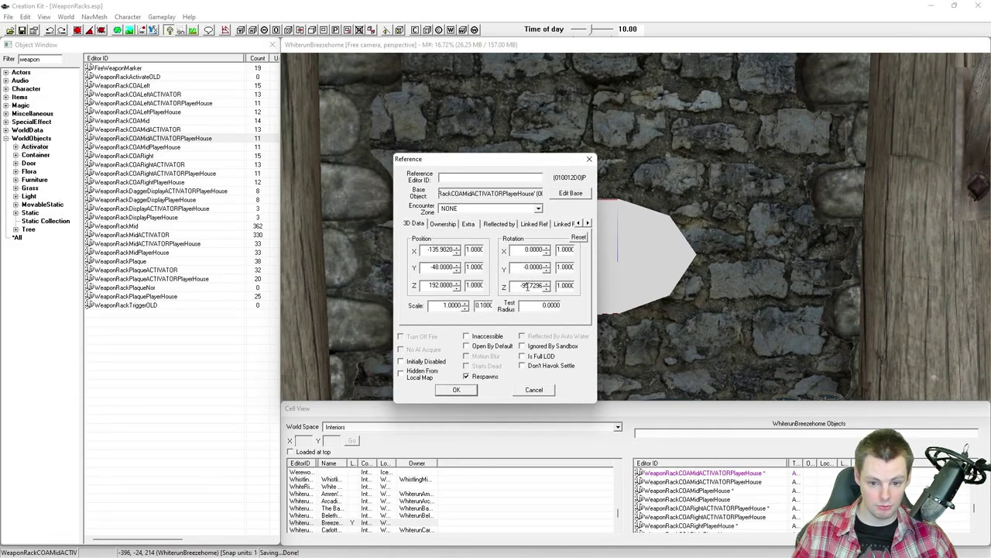
left_click(456, 389)
Clear the corner cobweb out of the way near the blue plank wall beside the wooden post.
mouse_move(626, 281)
middle_mouse_down()
mouse_move(630, 255)
mouse_move(669, 266)
mouse_move(619, 271)
middle_mouse_up()
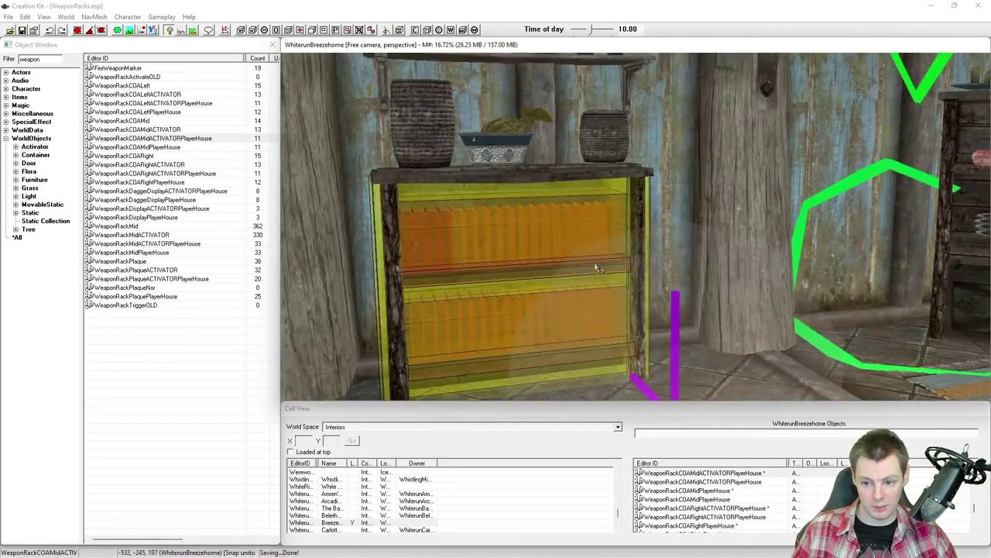
mouse_move(596, 264)
middle_mouse_down()
mouse_move(569, 264)
mouse_move(581, 265)
middle_mouse_up()
key("Delete")
scroll(624, 203, "up", 1)
mouse_move(623, 200)
middle_mouse_down()
mouse_move(626, 221)
mouse_move(635, 216)
middle_mouse_up()
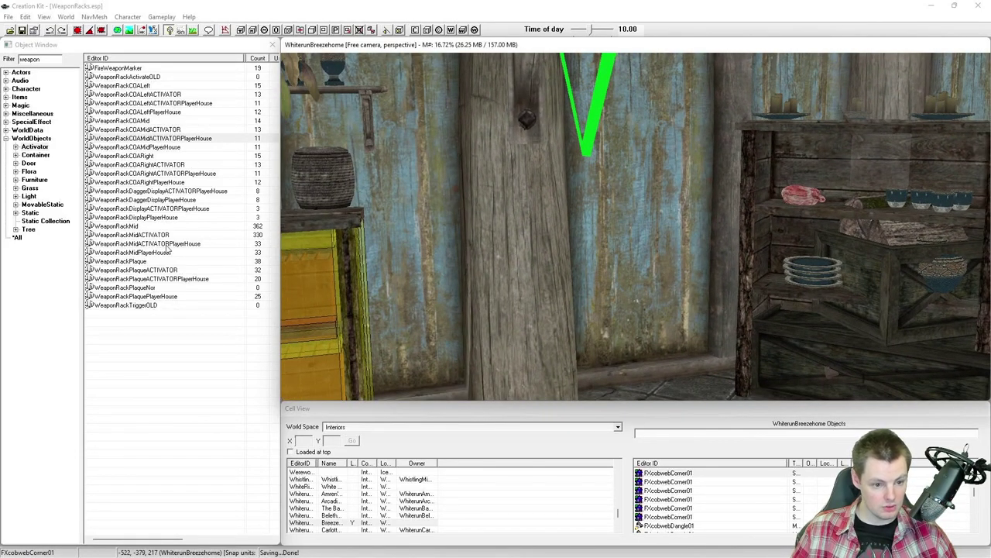
Place a WeaponRackMidPlayerHouse at the blue plank wall beside the wooden post and turn it to face the room.
left_click(139, 246)
left_click(140, 228)
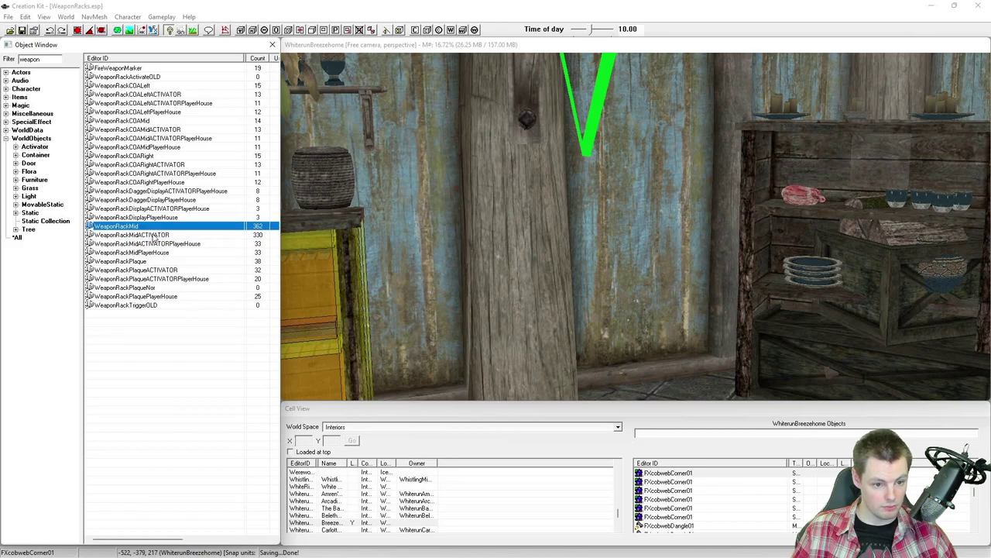
left_click(150, 245)
left_click(159, 253)
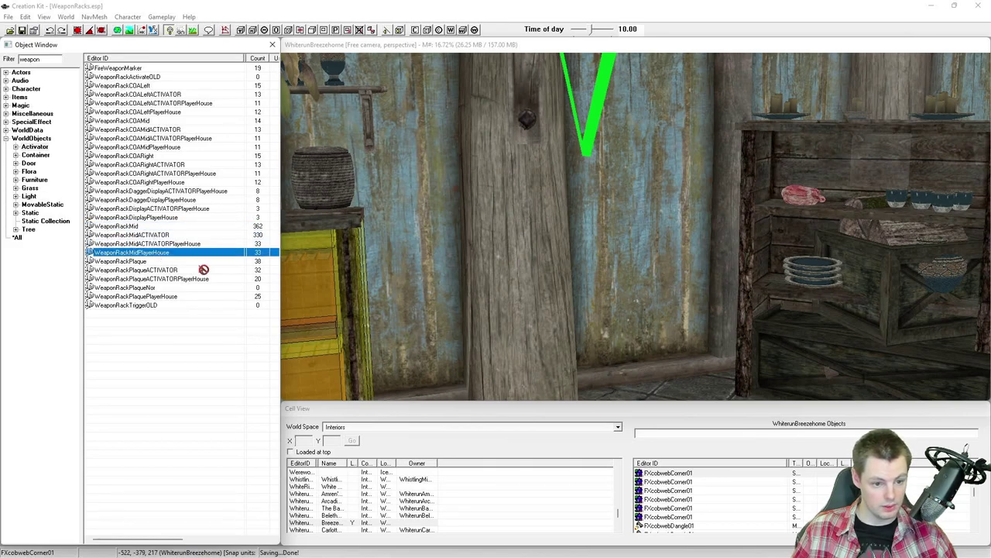
left_click_drag(204, 269, 638, 321)
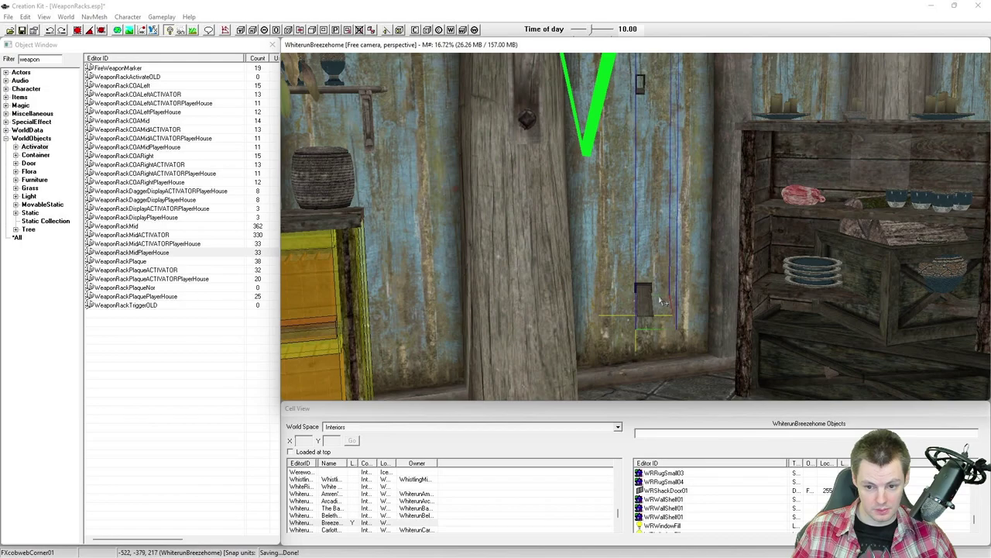
key("z")
left_click_drag(628, 76, 660, 228)
Clear the hanging cobweb from in front of the weapon rack and adjust the rack's position beside the post.
middle_click_drag(659, 229, 600, 244, "shift")
scroll(637, 231, "up", 3)
scroll(599, 244, "down", 2)
left_click(557, 126)
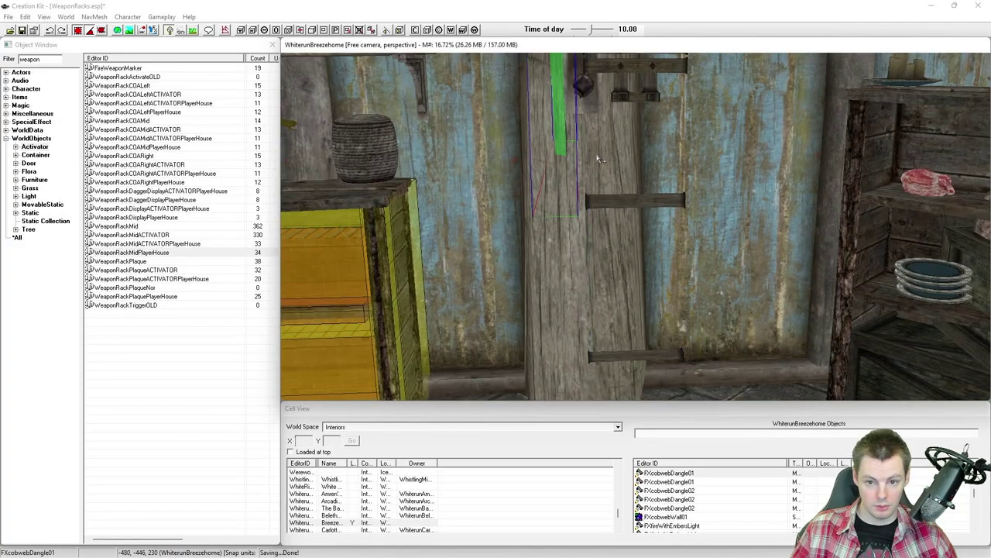
middle_click_drag(589, 154, 592, 175, "shift")
left_click(547, 172)
key("z")
left_click_drag(546, 172, 608, 187)
middle_click_drag(608, 187, 644, 196)
Duplicate the weapon rack section and set the copy directly against the original's right side.
key("ctrl+d")
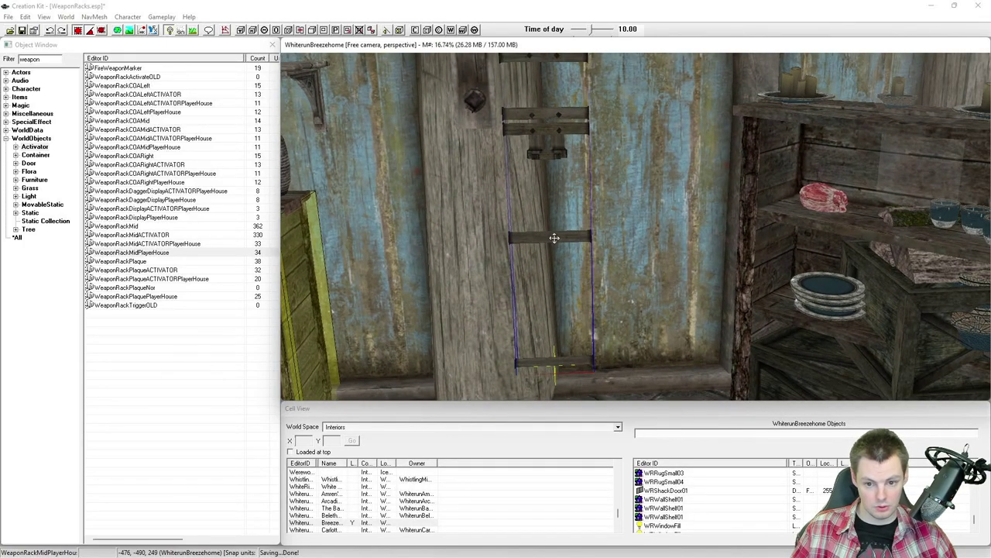
left_click_drag(553, 237, 633, 236)
scroll(693, 222, "down", 3)
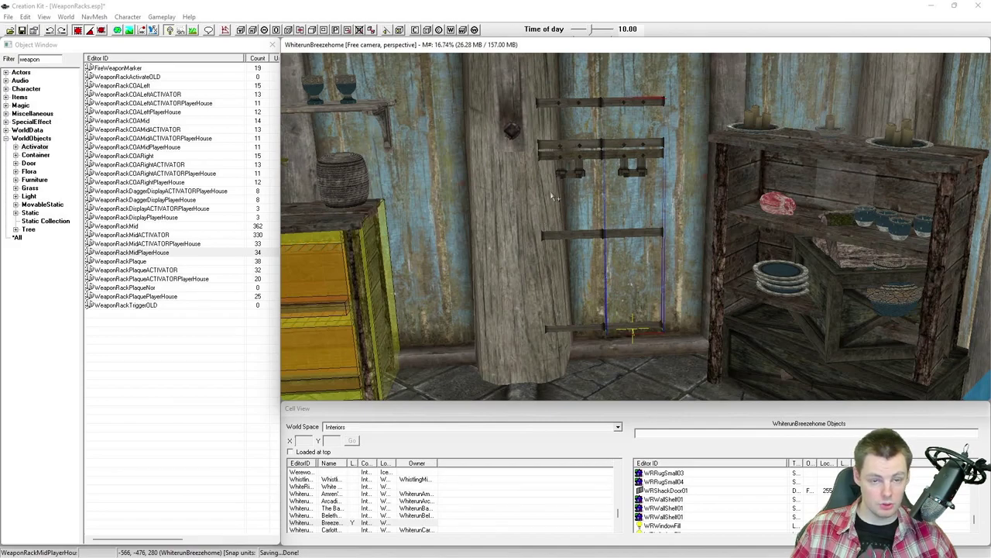
Add a WeaponRackEndCap static and align it vertically with the left end of the weapon rack.
left_click(28, 212)
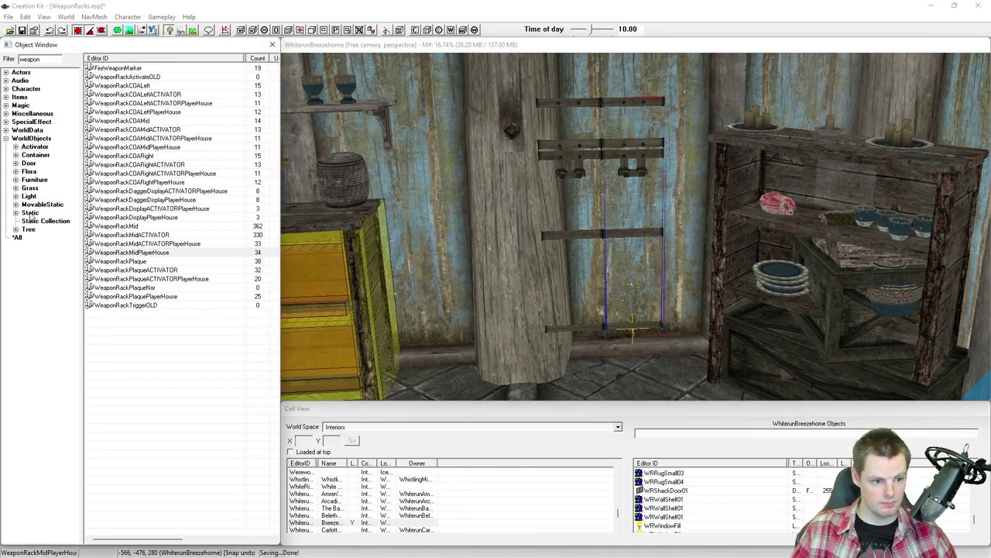
left_click(102, 78)
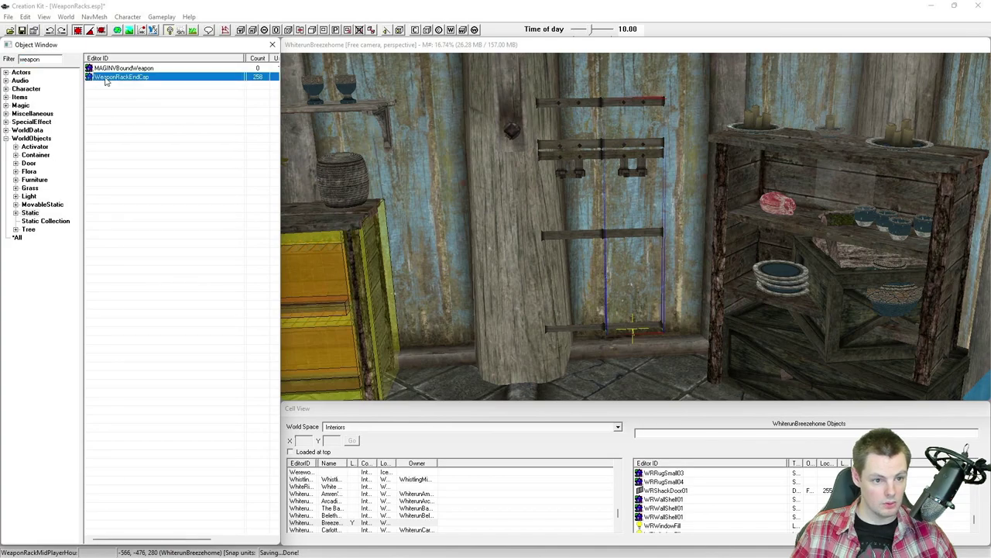
left_click_drag(610, 226, 601, 215)
scroll(598, 211, "up", 2)
middle_click_drag(597, 211, 628, 261)
left_click_drag(626, 211, 589, 205)
left_click_drag(590, 262, 591, 339)
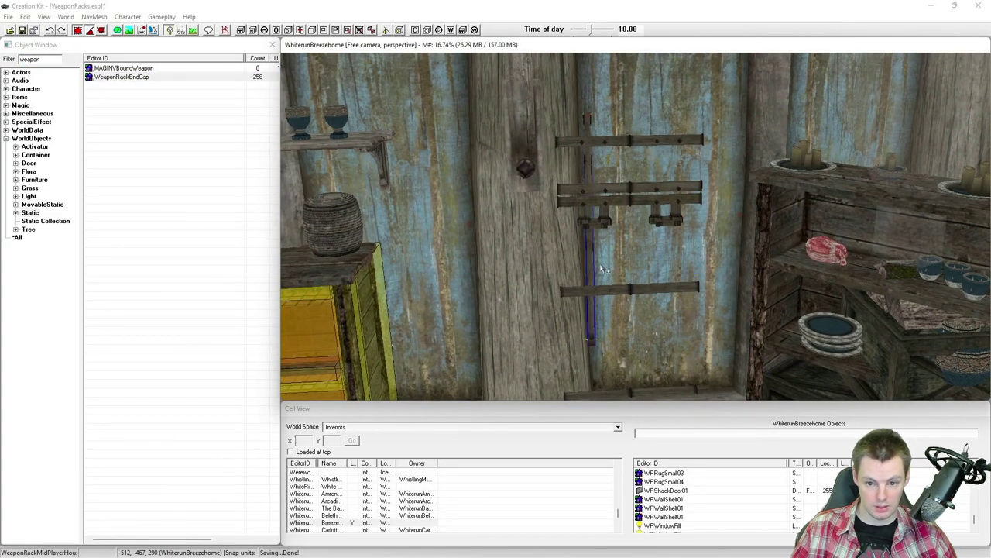
left_click_drag(591, 258, 563, 303)
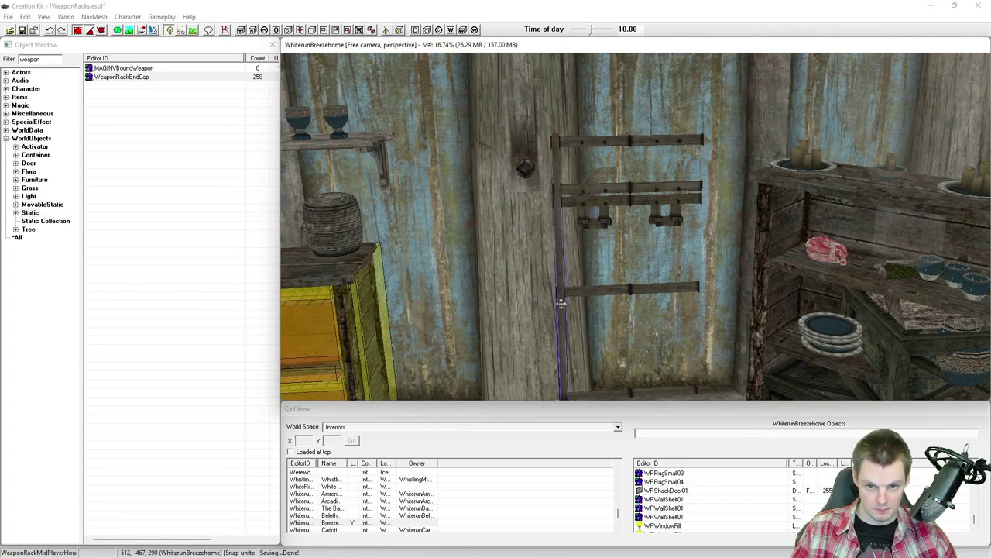
Duplicate the end cap and move the copy to the right end of the weapon rack.
middle_click_drag(620, 335, 557, 293)
key("ctrl+d")
left_click_drag(492, 225, 635, 220)
middle_click_drag(635, 221, 659, 227, "shift")
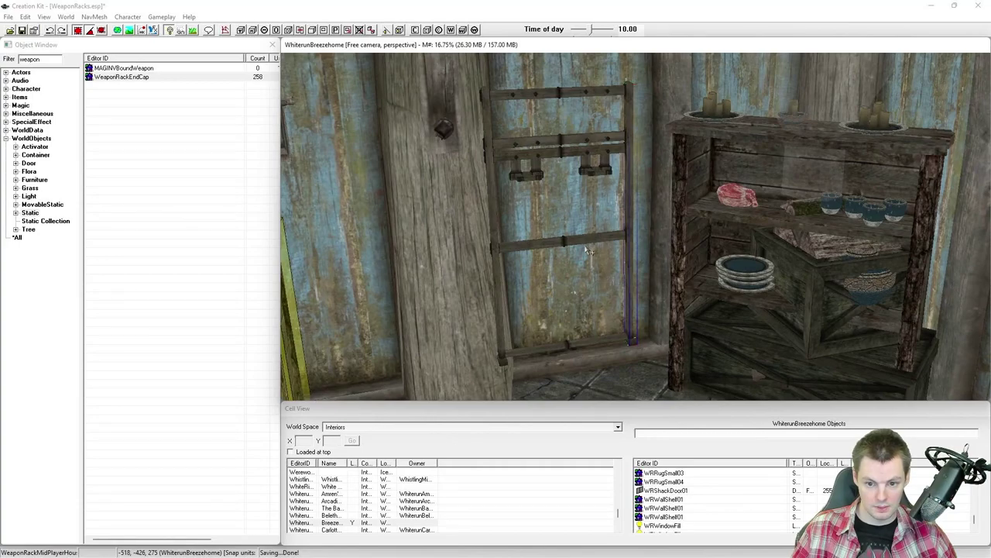
Place a WeaponRackMidACTIVATORPlayerHouse over the left section of the weapon rack.
left_click(41, 147)
left_click(181, 129)
left_click(176, 191)
left_click(193, 226)
left_click_drag(138, 243, 565, 310)
middle_click_drag(573, 300, 509, 284, "shift")
Duplicate the rack activator and move the copy over the right rack section.
key("ctrl+d")
left_click_drag(507, 282, 586, 282)
middle_click_drag(585, 282, 580, 288, "shift")
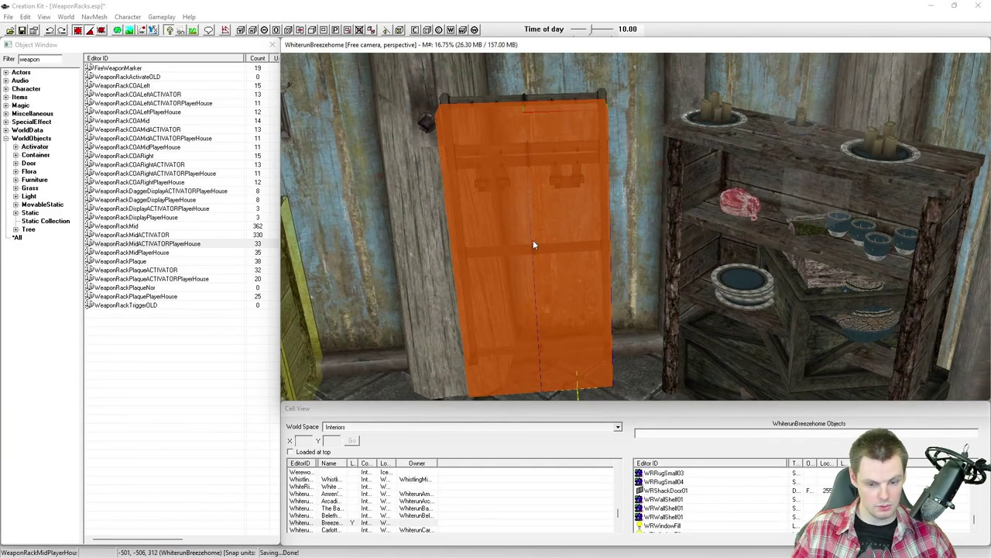
Temporarily hide the two rack activators to inspect the rack behind them, and refresh the view to restore them.
key("1")
key("1")
left_click(504, 193)
key("1")
key("1")
scroll(505, 193, "up", 1)
middle_click_drag(504, 193, 511, 203)
middle_click_drag(574, 213, 516, 208, "shift")
scroll(516, 208, "up", 1)
key("F5")
Hide the hanging cobweb that overlaps the weapon rack in the view.
left_click(467, 192)
key("1")
key("1")
scroll(470, 191, "down", 2)
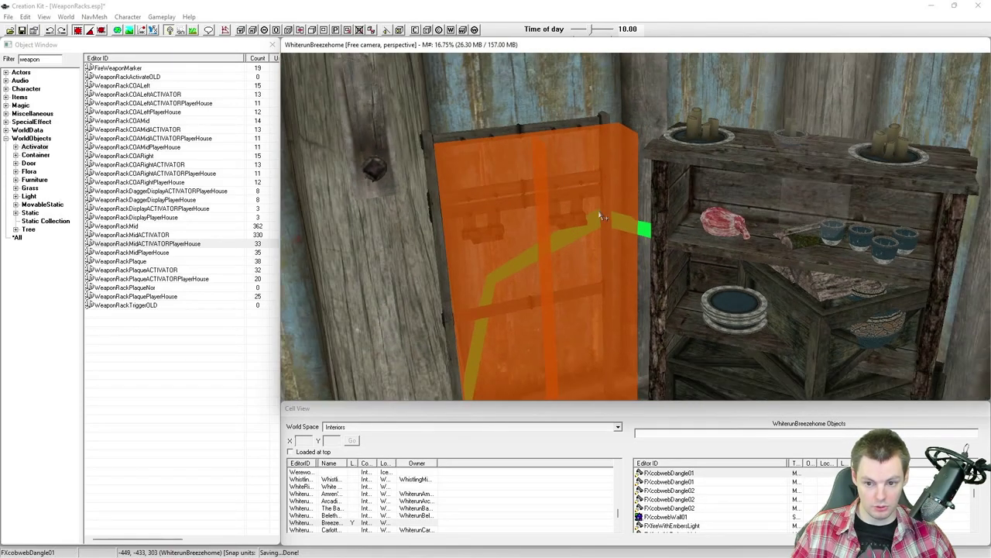
Link the right rack section to its WeaponRackMidACTIVATORPlayerHouse with the WRackActivator keyword.
double_click(549, 130)
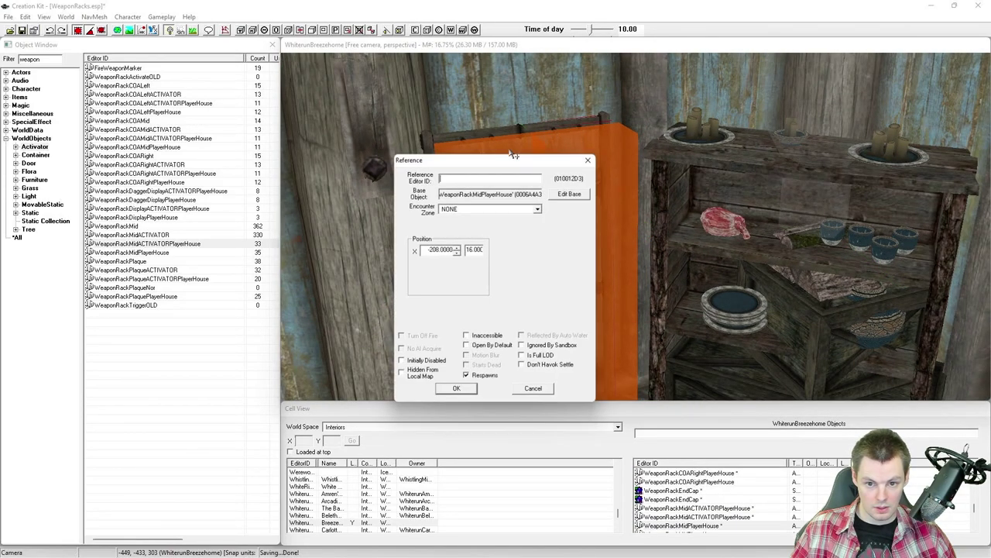
left_click(306, 204)
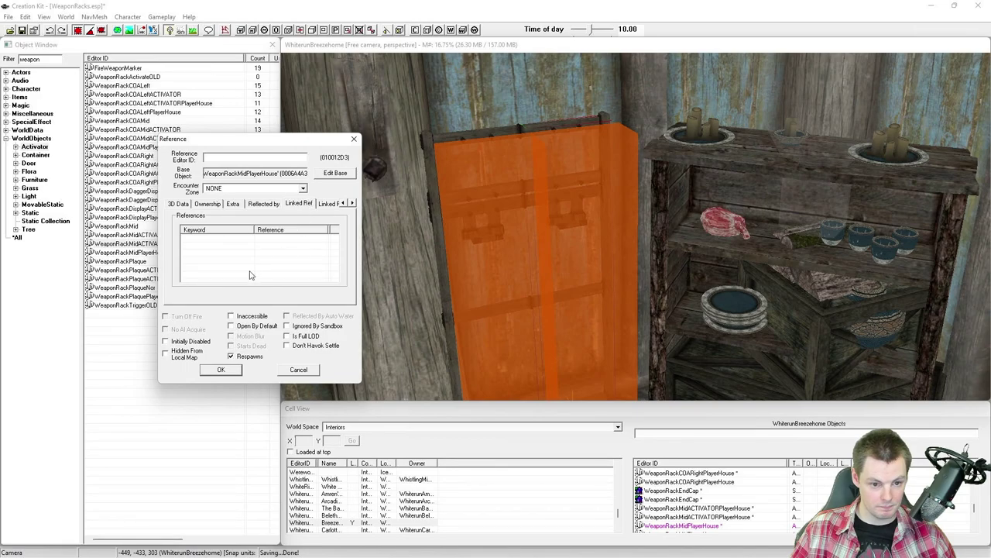
right_click(246, 268)
left_click(258, 275)
left_click(242, 172)
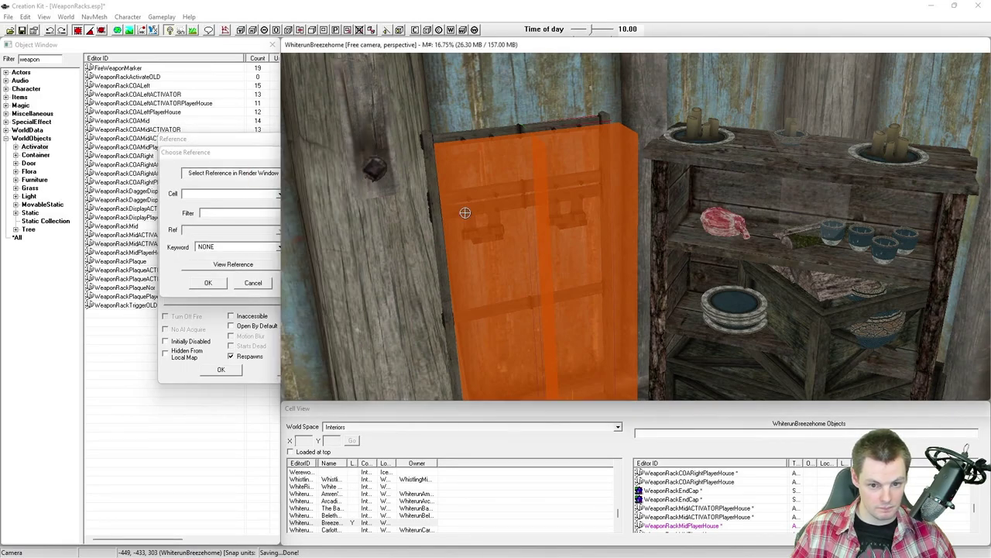
left_click(598, 193)
left_click(227, 247)
left_click(224, 254)
left_click(225, 247)
left_click(224, 247)
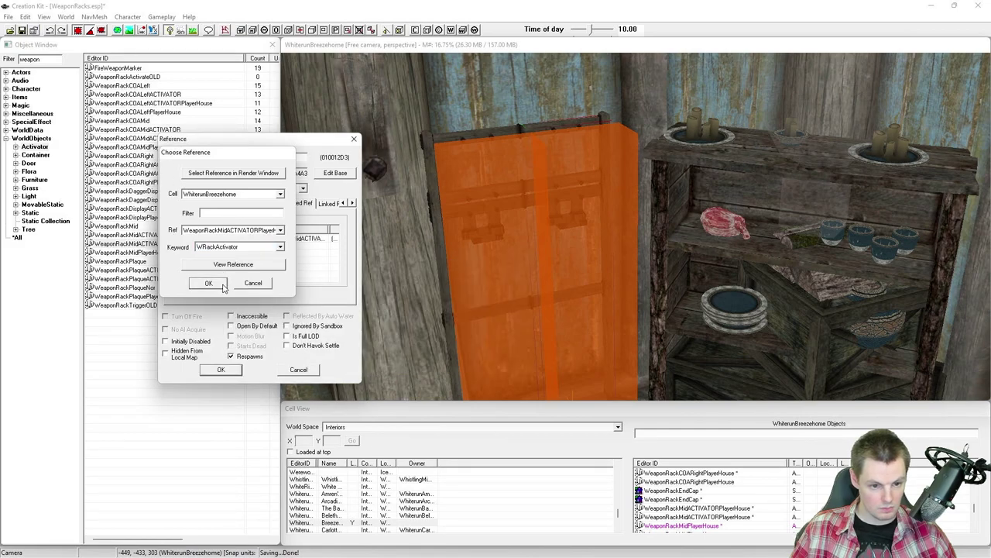
left_click(208, 283)
left_click(220, 370)
Link the left rack section to its WeaponRackMidACTIVATORPlayerHouse with the WRackActivator keyword.
double_click(453, 141)
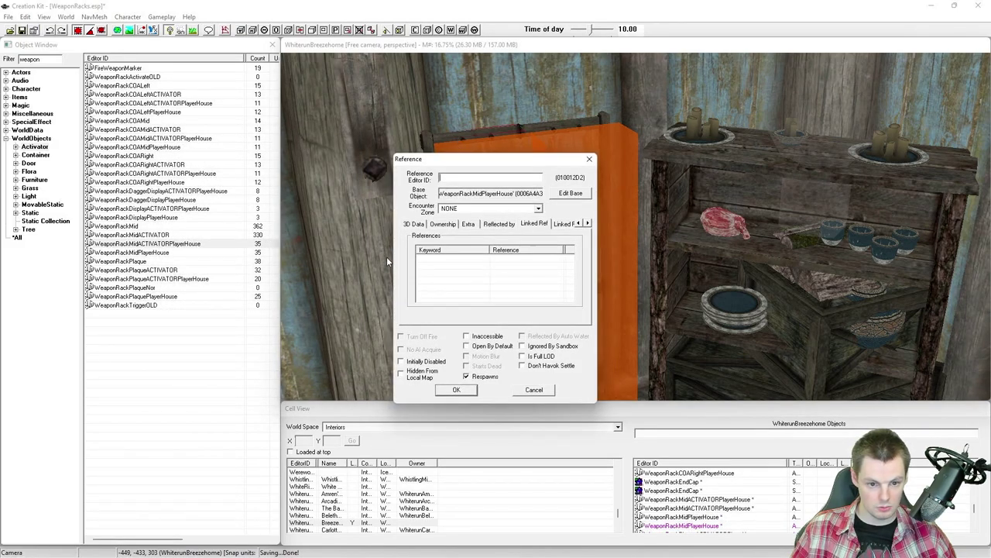
right_click(479, 275)
left_click(495, 282)
left_click(469, 193)
left_click(538, 189)
left_click(467, 194)
left_click(465, 190)
left_click(445, 268)
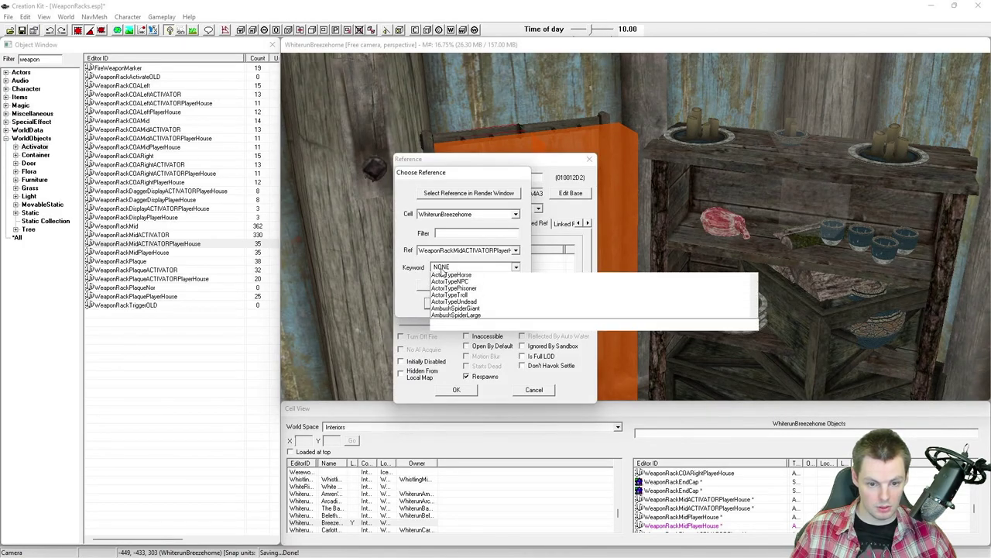
left_click(443, 273)
left_click(445, 303)
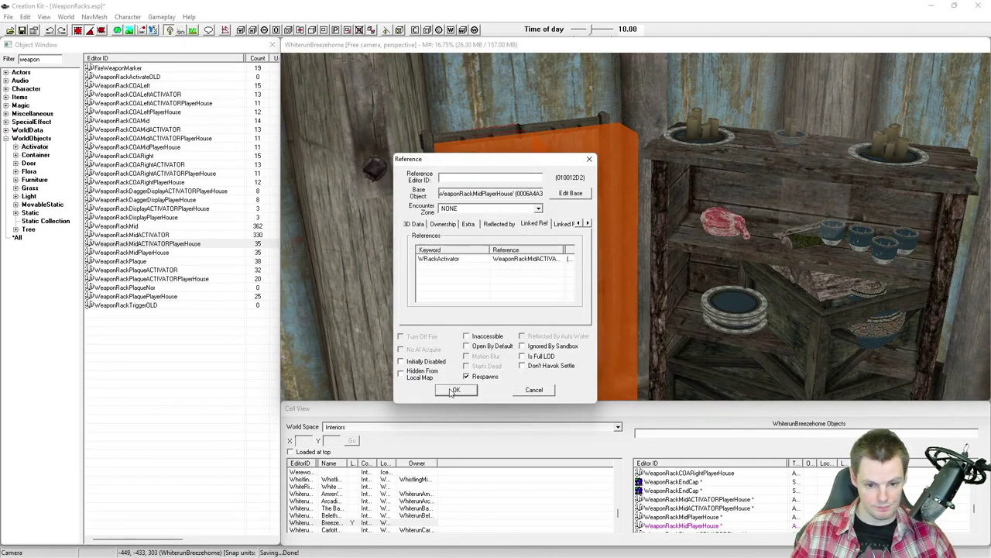
left_click(457, 389)
Link the left activator back to the left WeaponRackMidPlayerHouse section with the WRackTrigger keyword.
double_click(489, 263)
left_click_drag(474, 159, 208, 130)
double_click(224, 234)
left_click(202, 162)
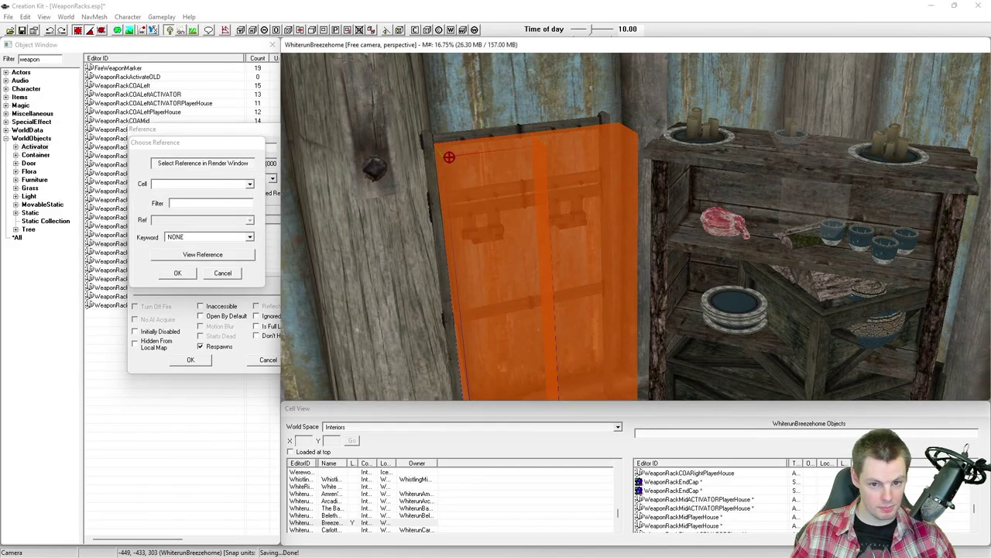
left_click(443, 137)
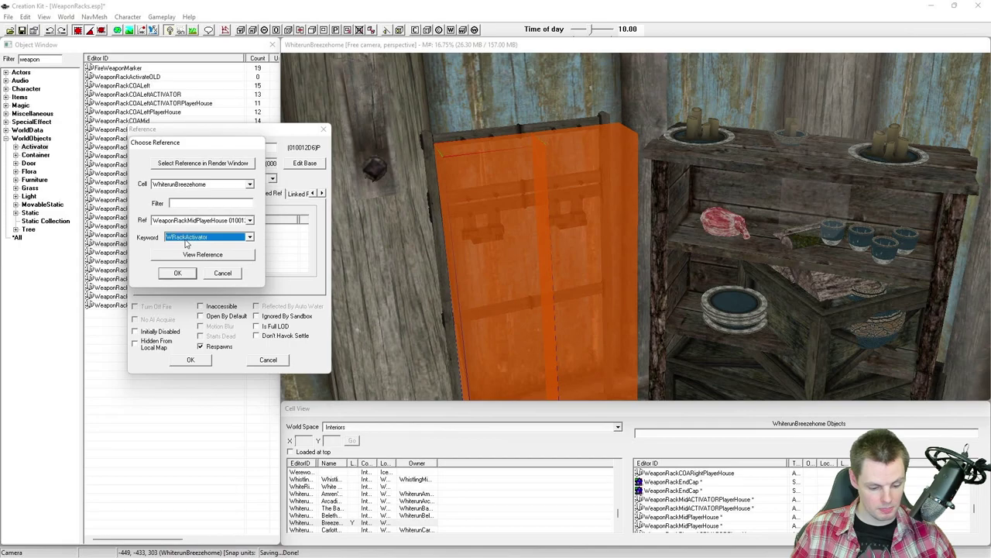
left_click(187, 240)
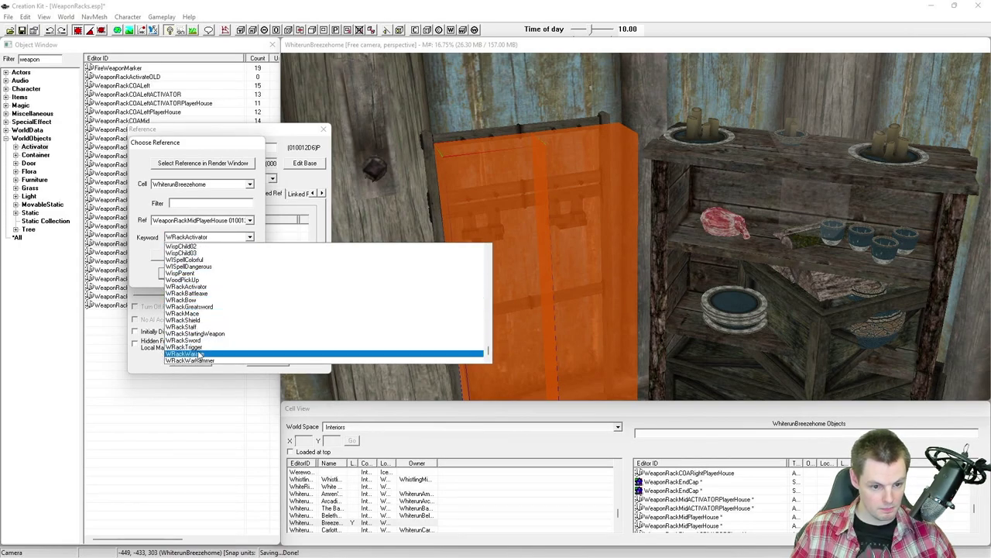
left_click(200, 353)
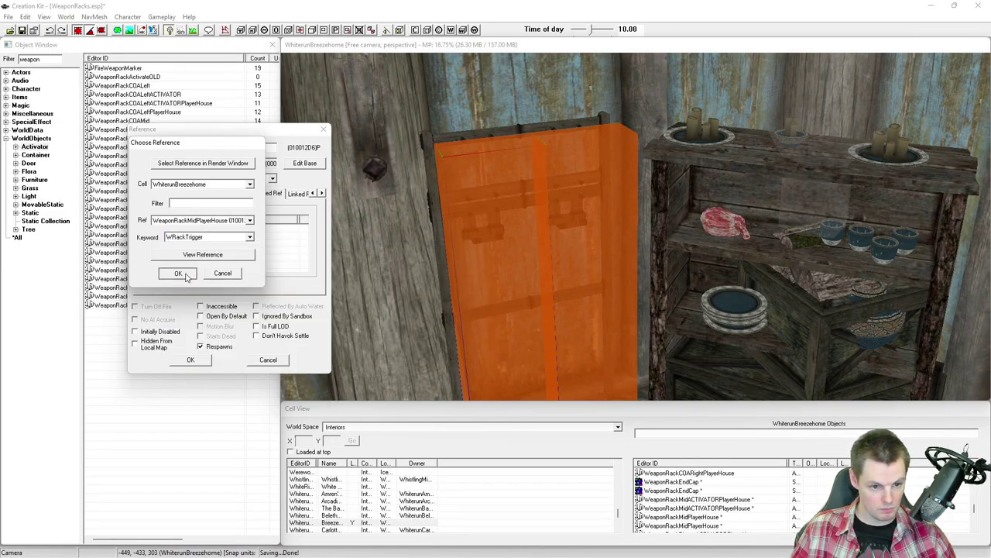
left_click(178, 273)
left_click(190, 360)
Link the right activator back to the right WeaponRackMidPlayerHouse section with the WRackTrigger keyword.
double_click(582, 231)
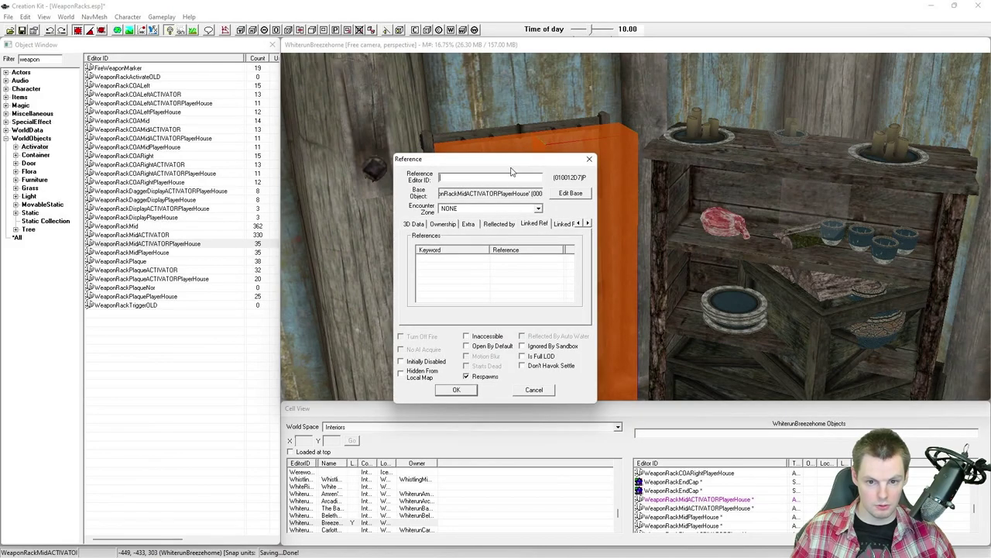
left_click_drag(511, 163, 213, 125)
double_click(198, 241)
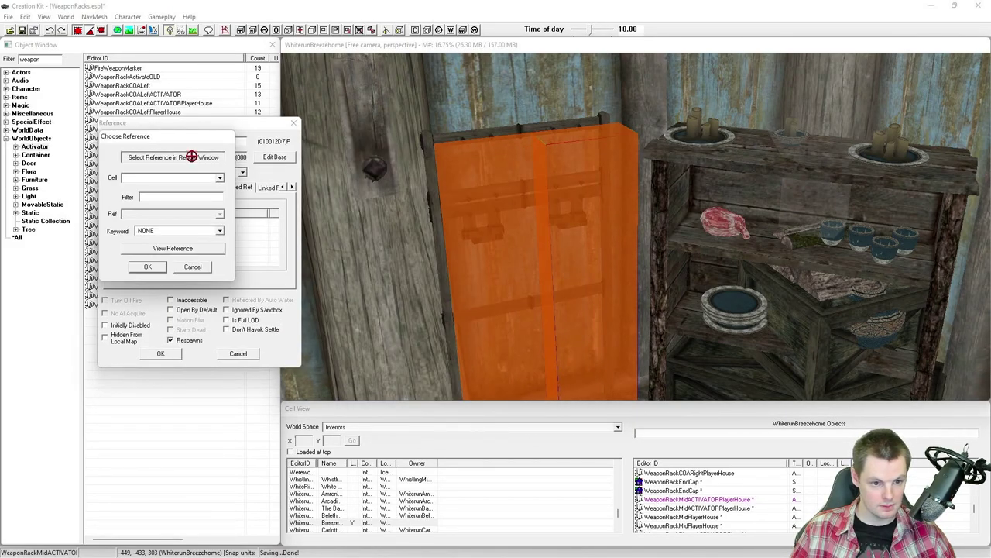
left_click(176, 231)
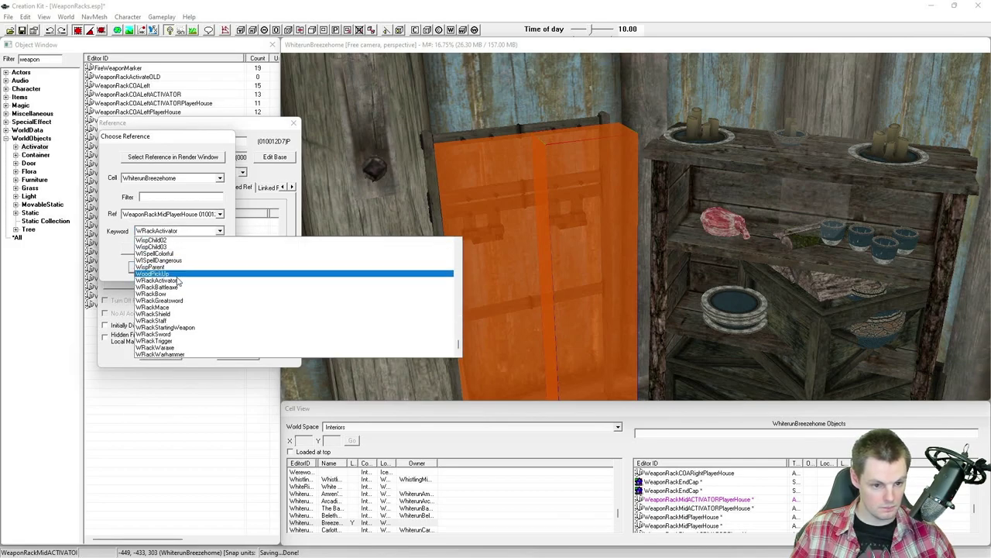
left_click(167, 339)
key("Return")
left_click(162, 355)
Select both rack sections, their activators and the end caps, and lower the whole rack along the Z axis toward the floor.
middle_click_drag(577, 283, 504, 250, "shift")
middle_click_drag(584, 170, 587, 193)
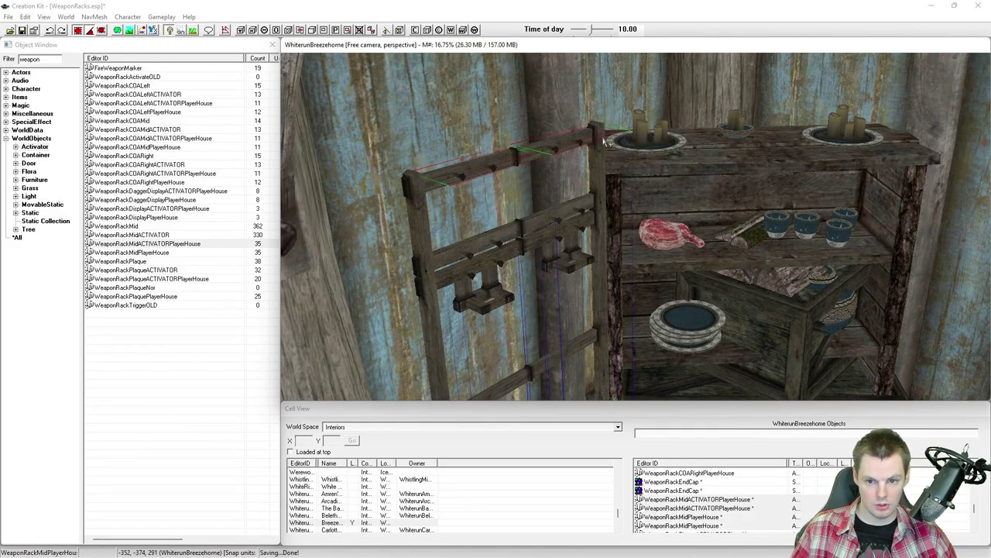
middle_click_drag(535, 186, 516, 203)
left_click_drag(514, 228, 534, 174)
middle_click_drag(517, 171, 514, 179)
left_click_drag(538, 177, 560, 183)
middle_click_drag(559, 183, 633, 232, "shift")
scroll(626, 241, "down", 1)
key("z")
left_click_drag(539, 184, 542, 238)
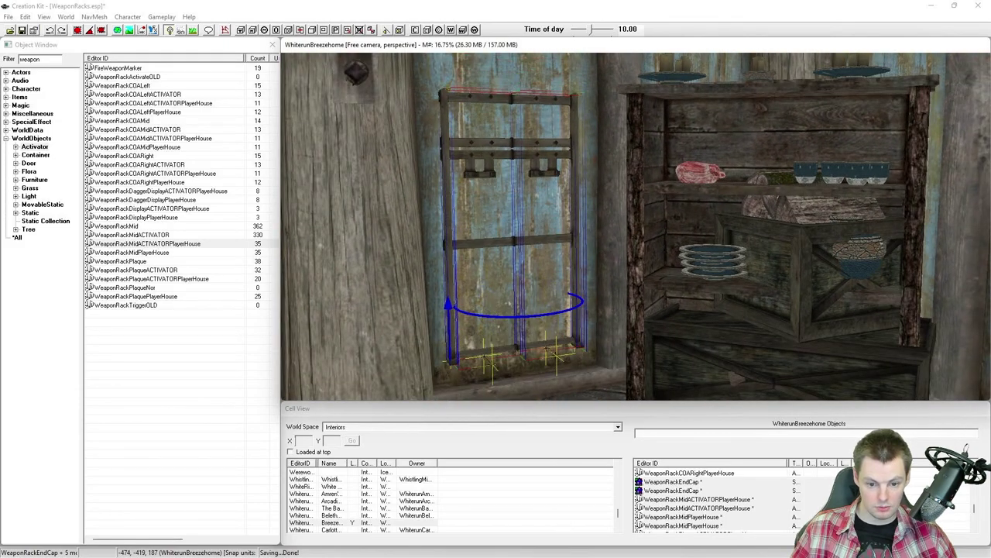
middle_click_drag(547, 238, 571, 228)
scroll(585, 236, "down", 2)
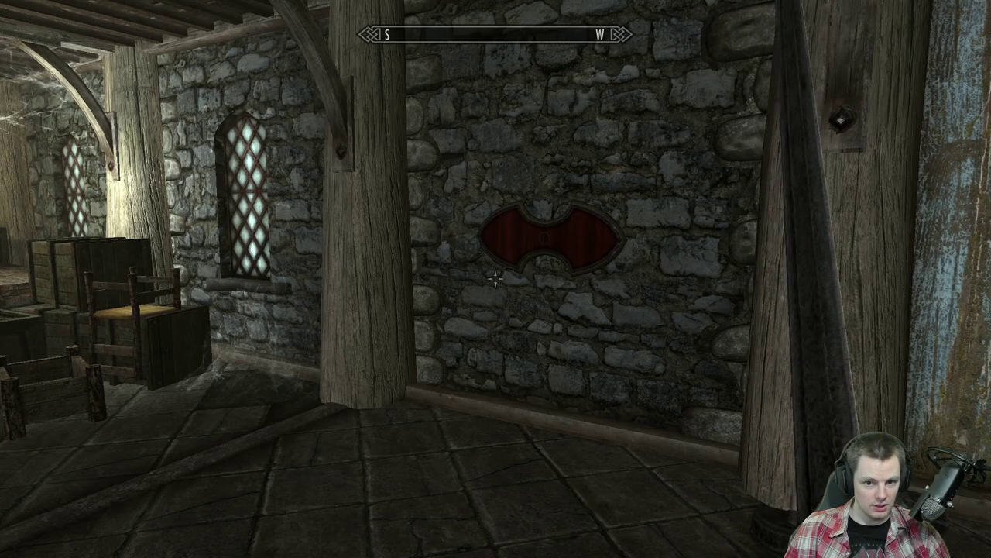
In Skyrim, examine the wall plaque and its left, right and shield activation areas.
key("w")
key("w")
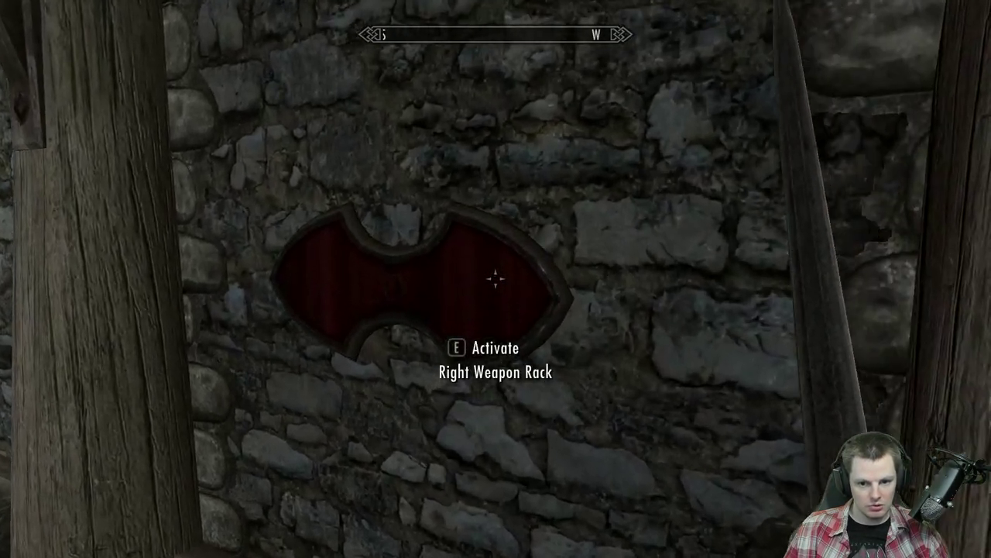
key("a")
key("w")
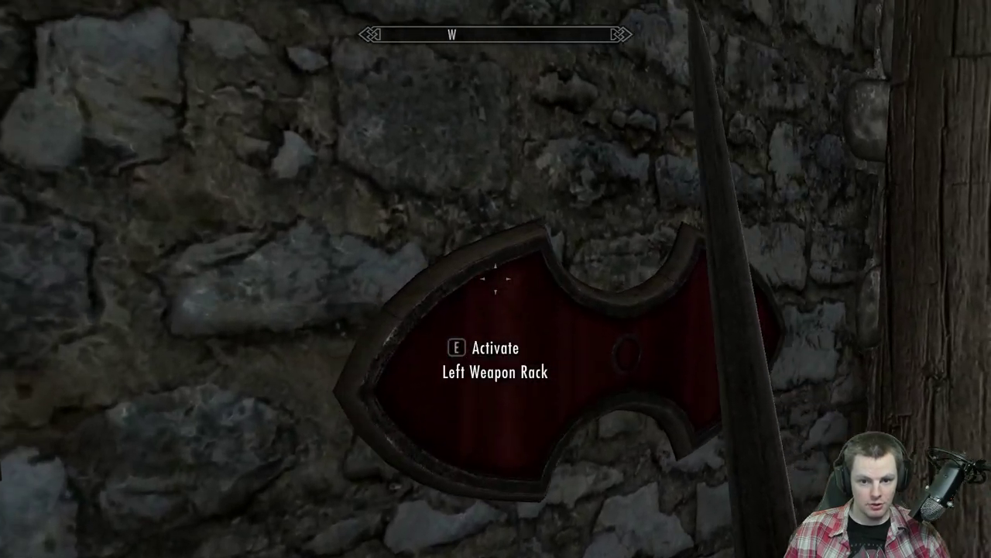
key("d")
key("w")
key("a")
key("s")
key("d")
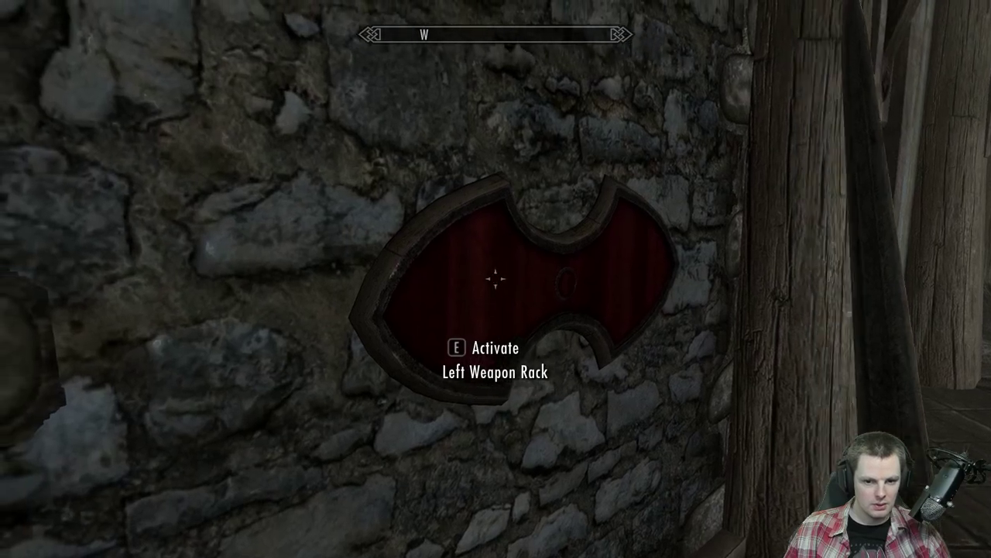
key("s")
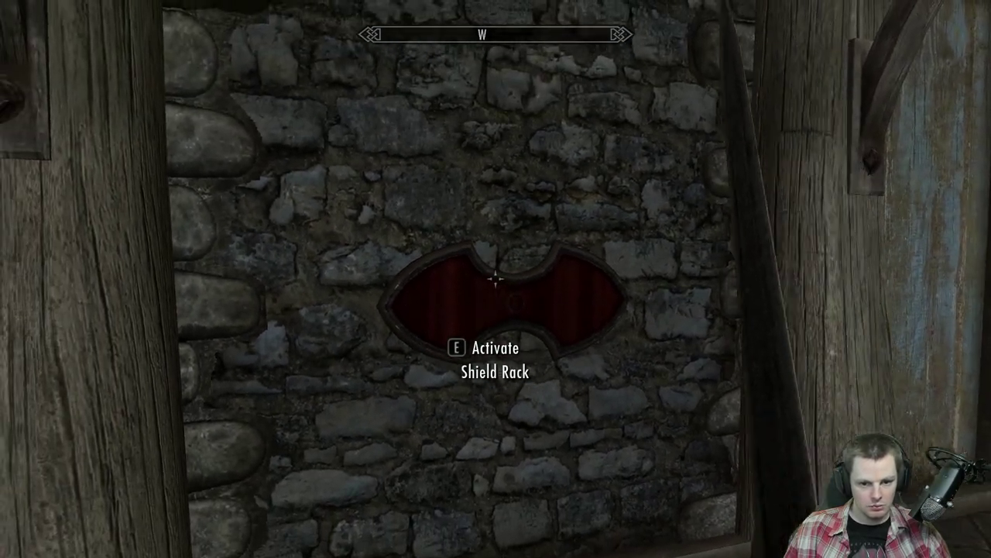
key("w")
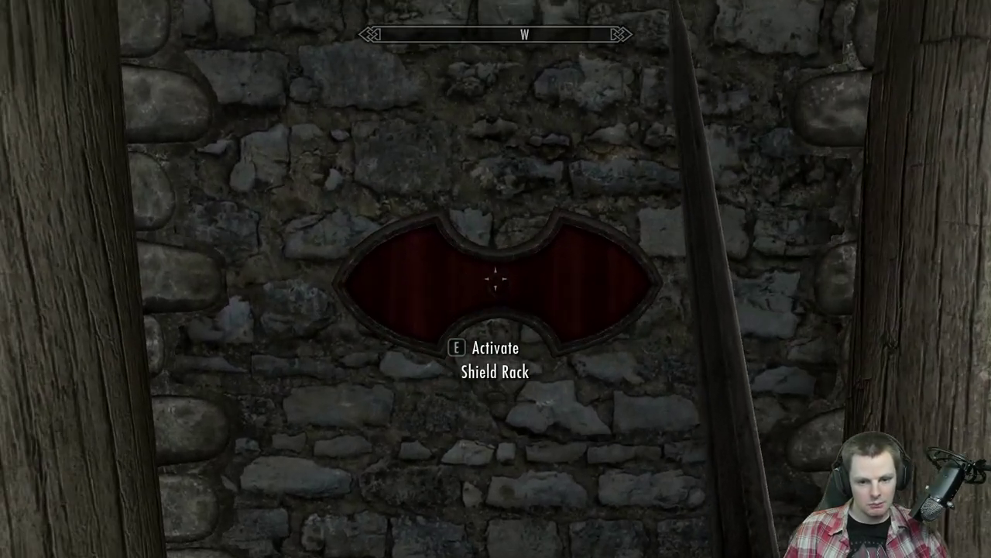
key("s")
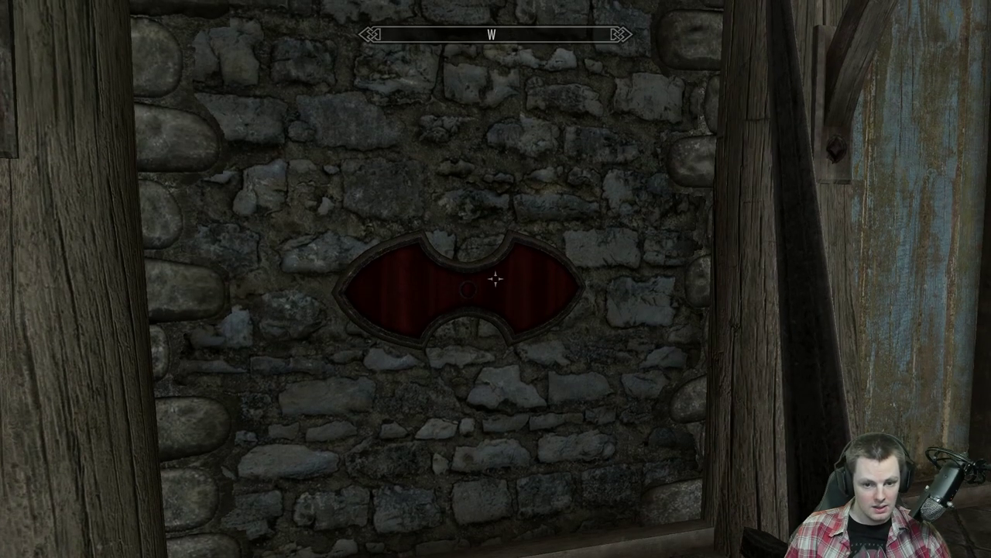
Test the plaque's right weapon slot by placing the equipped weapon on it, dismissing the notice and taking the Iron Sword back.
key("e")
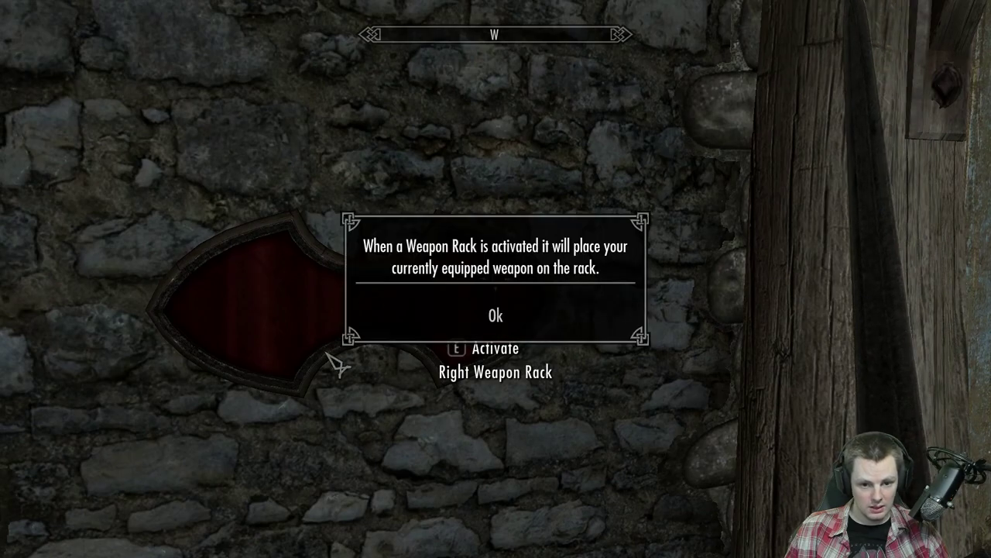
left_click(500, 316)
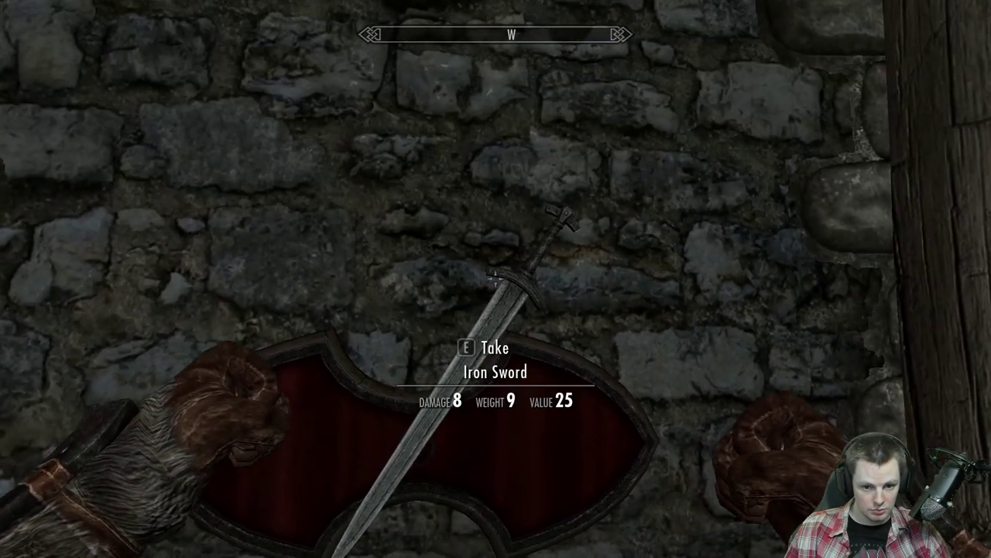
key("e")
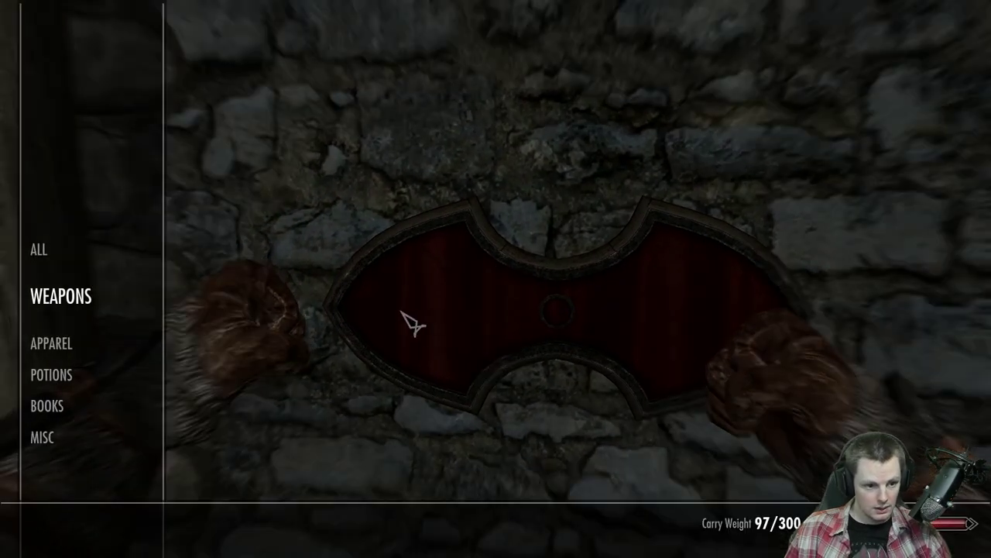
Equip the Iron Sword from the inventory, place it on the plaque's right weapon slot again and take it back.
left_click(139, 320)
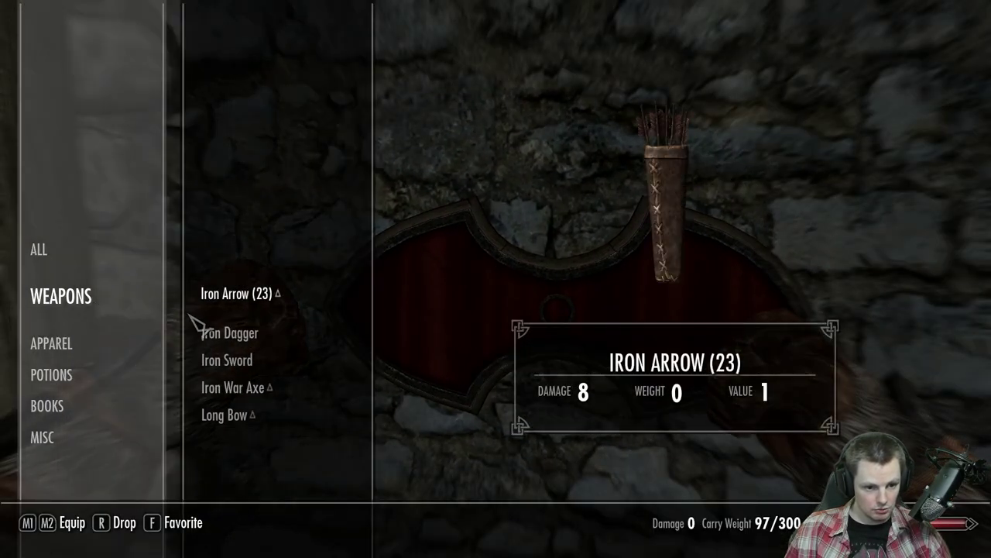
left_click(234, 364)
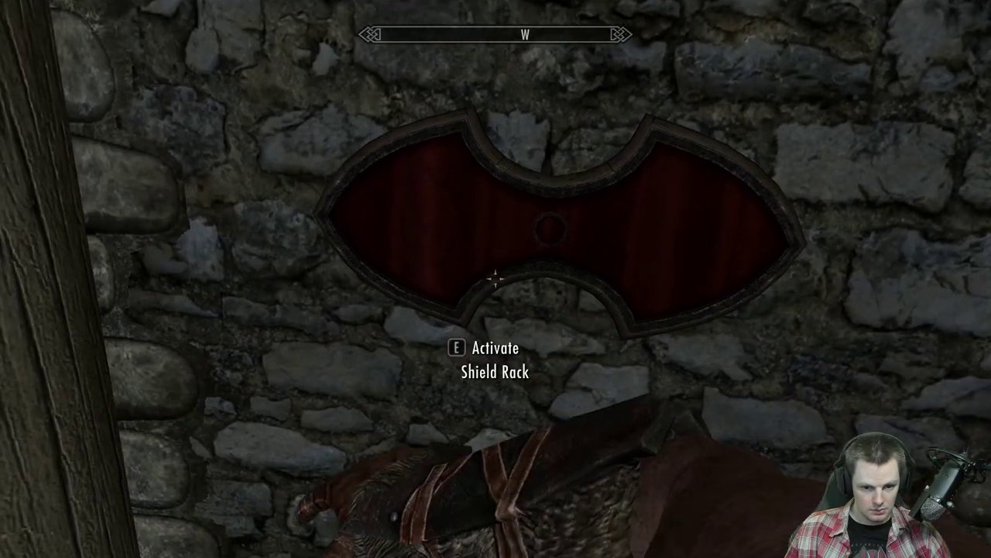
key("e")
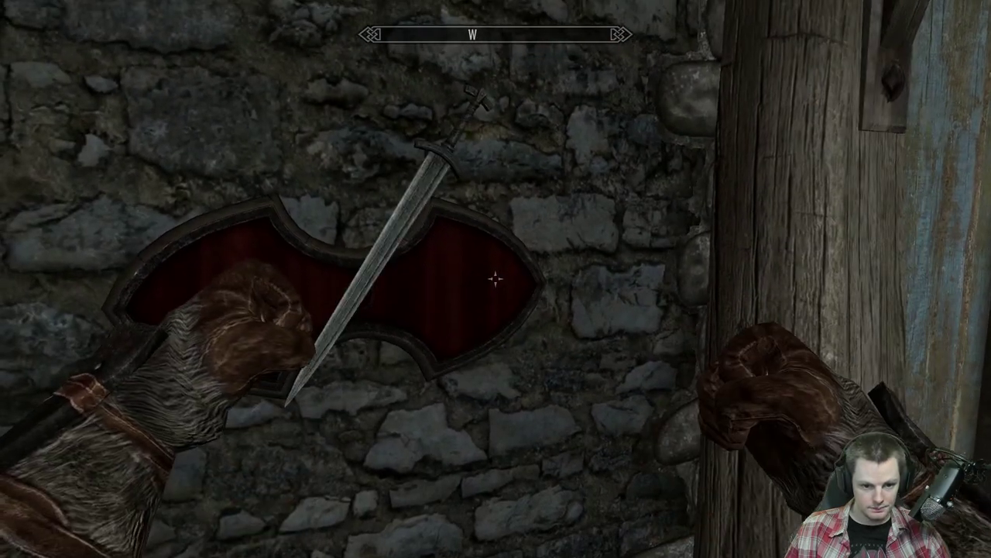
key("e")
Equip the Iron War Axe, test it on the plaque's left weapon slot and take it back.
key("i")
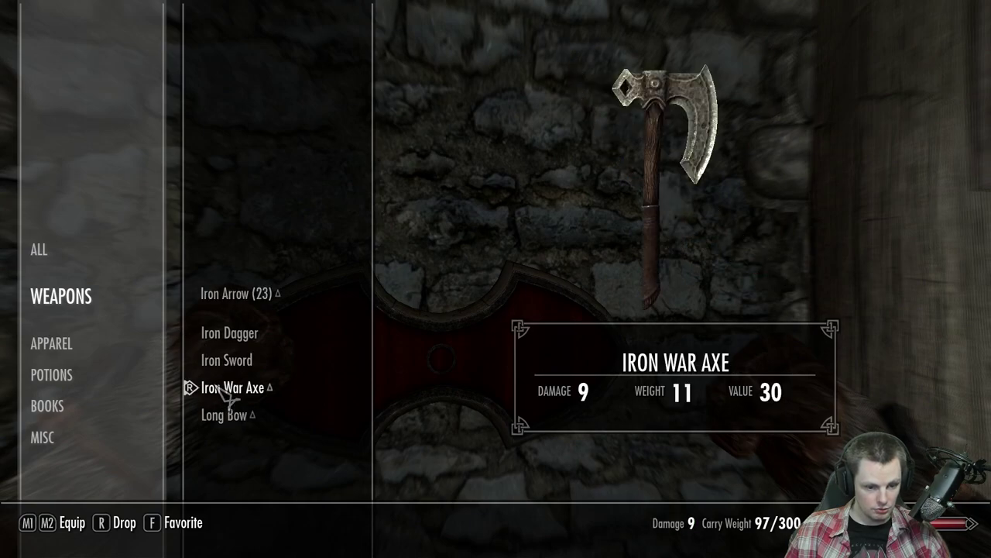
left_click(225, 395)
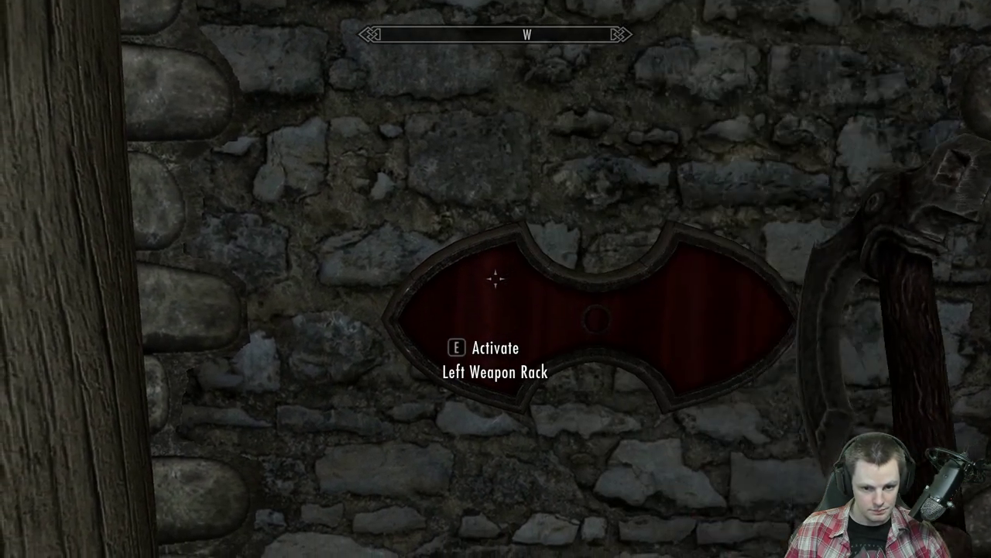
key("e")
key("e")
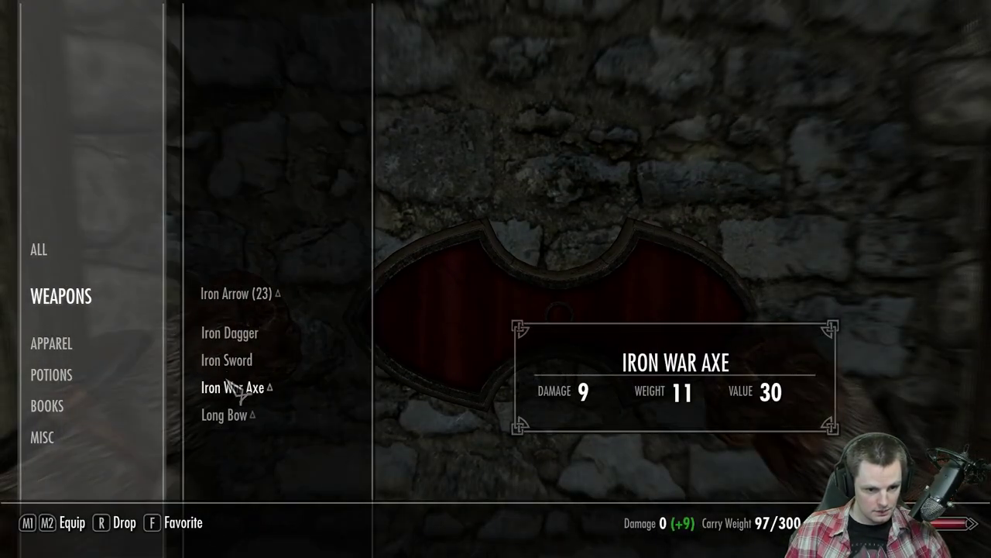
Equip the Iron Sword, place it on the plaque's left weapon slot, and take the Iron Shield from the shield slot.
left_click(230, 370)
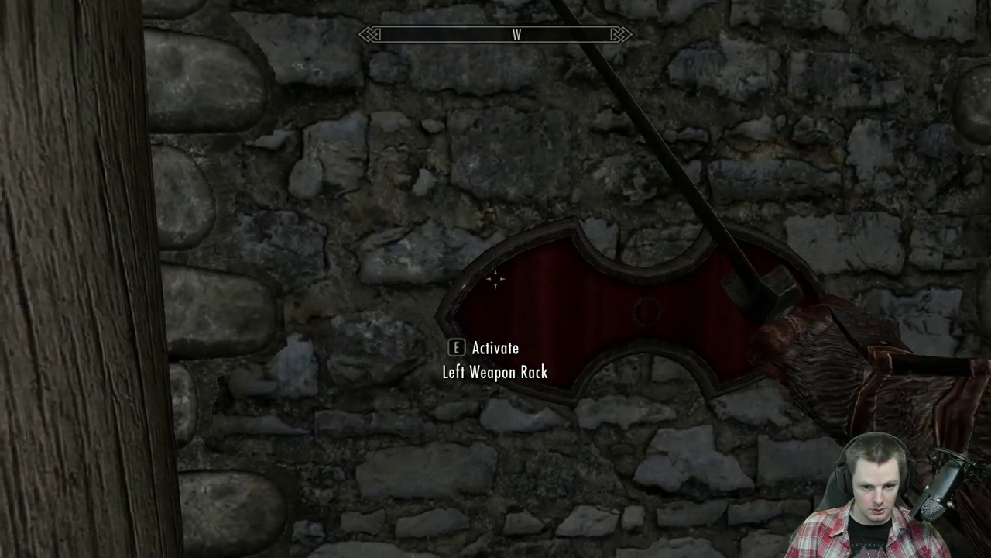
key("e")
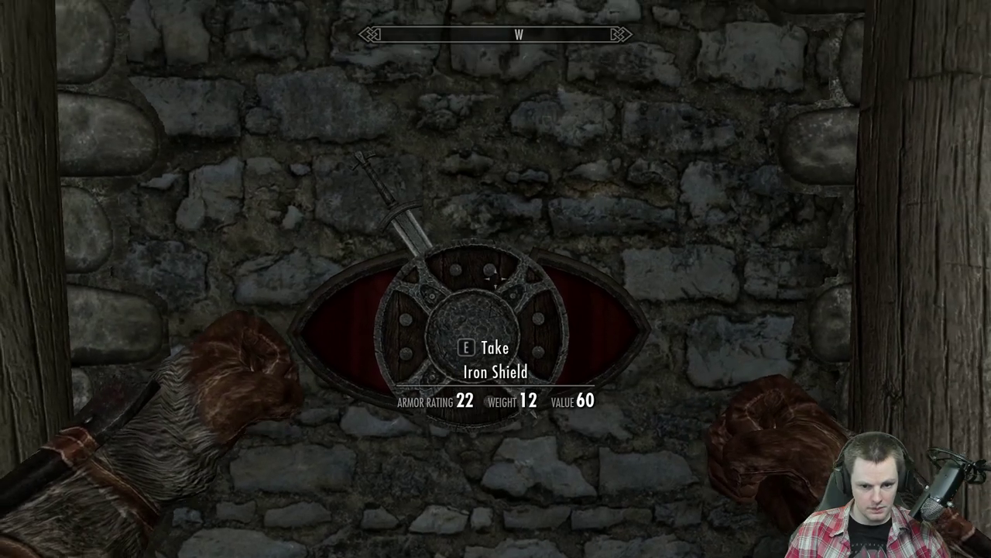
key("e")
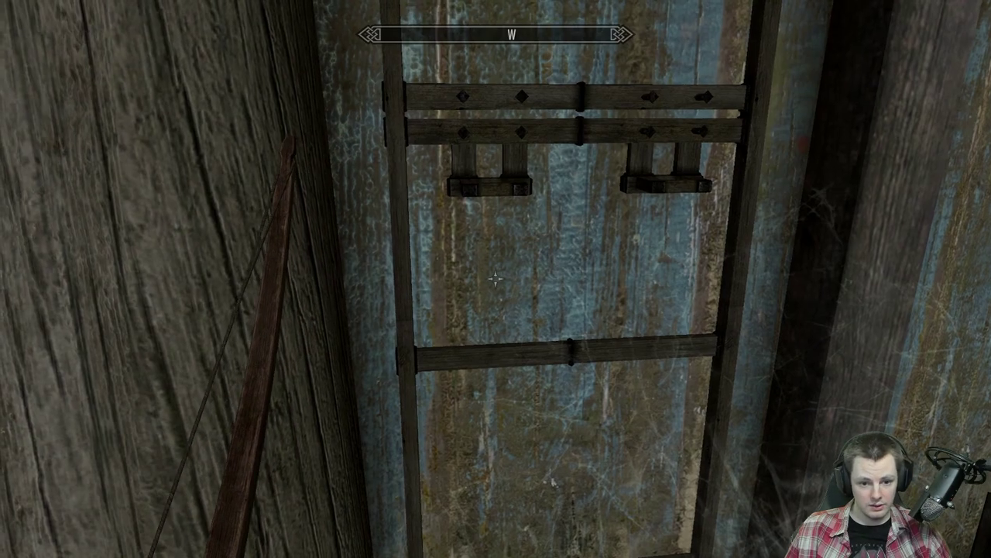
Examine the two-section weapon rack in the house from several distances in first-person and third-person view.
key("s")
key("d")
key("s")
key("a")
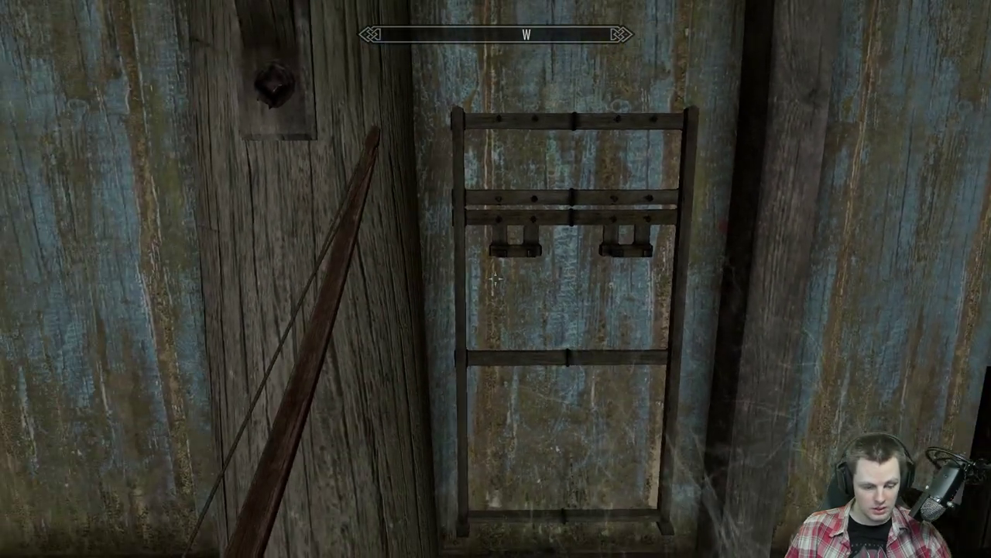
key("r")
key("w")
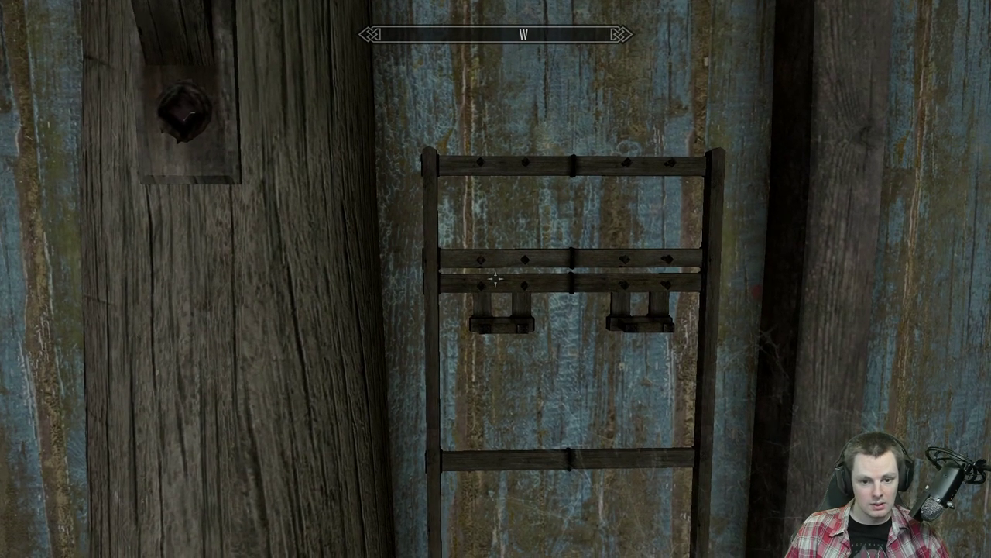
key("f")
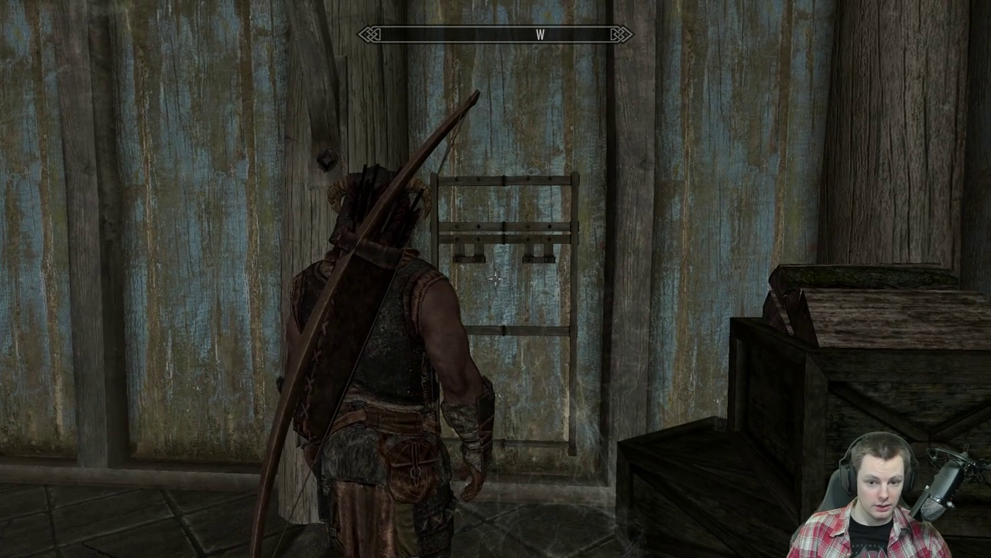
key("w")
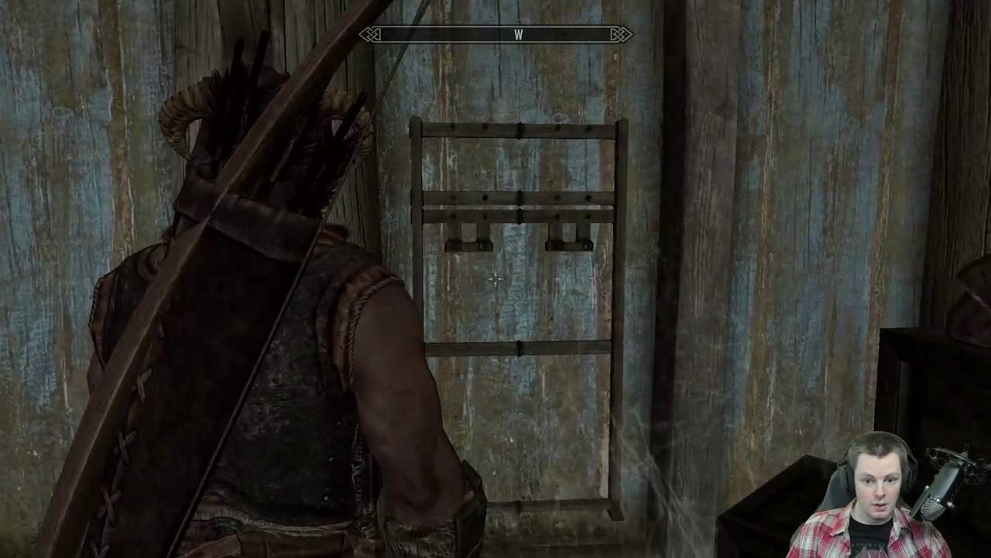
Step back from the two-section weapon rack in first-person view to look at it against the wall.
key("f")
key("s")
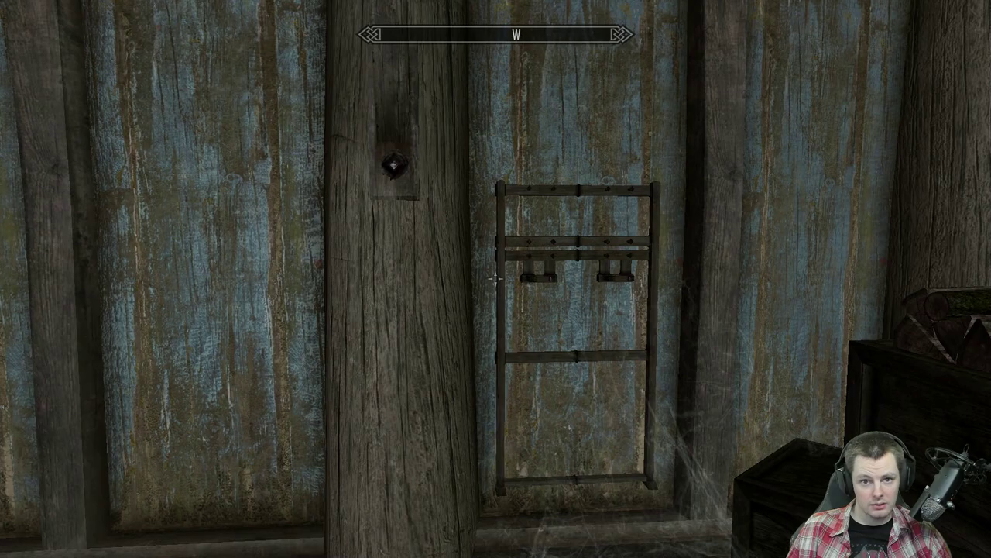
mouse_move(496, 278)
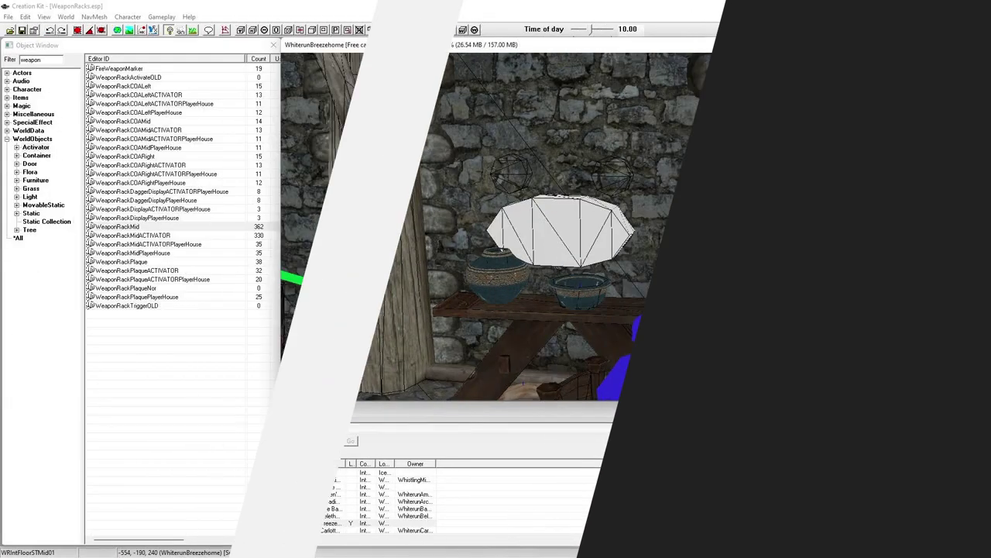
Widen the cell list's EditorID column and find the WarehousePrefabs cell among the interior cells.
scroll(657, 220, "up", 3)
scroll(664, 221, "up", 2)
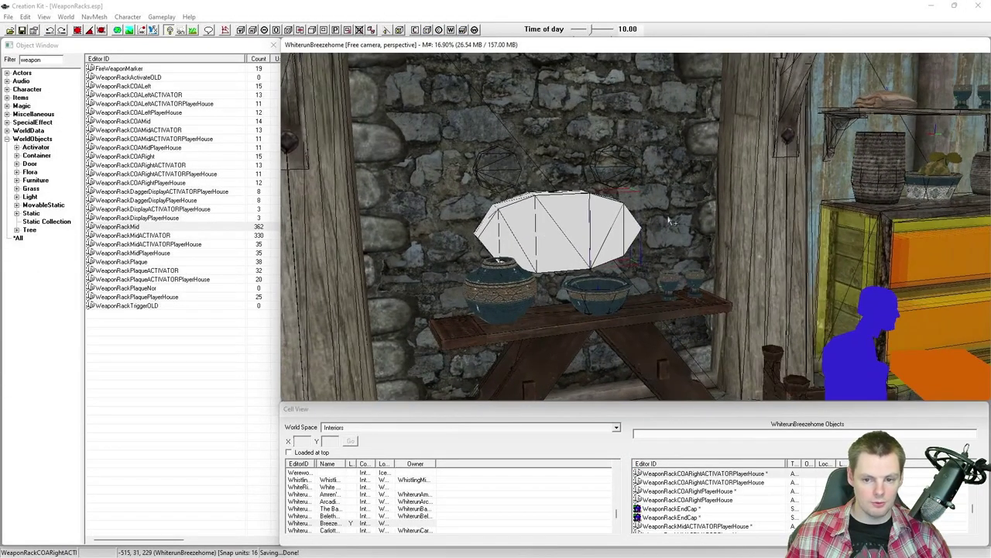
middle_click_drag(668, 221, 680, 220, "shift")
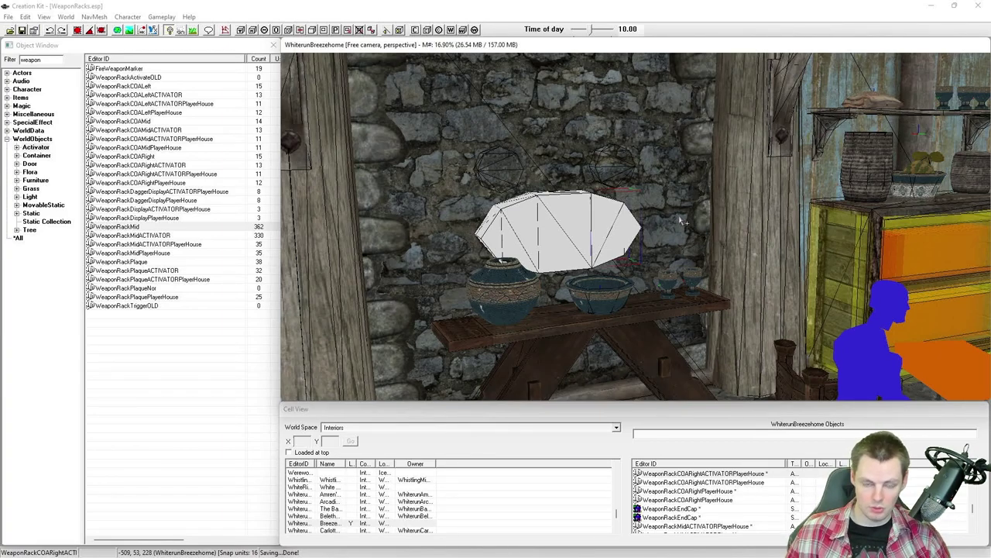
left_click_drag(311, 463, 469, 473)
left_click(342, 479)
left_click(333, 494)
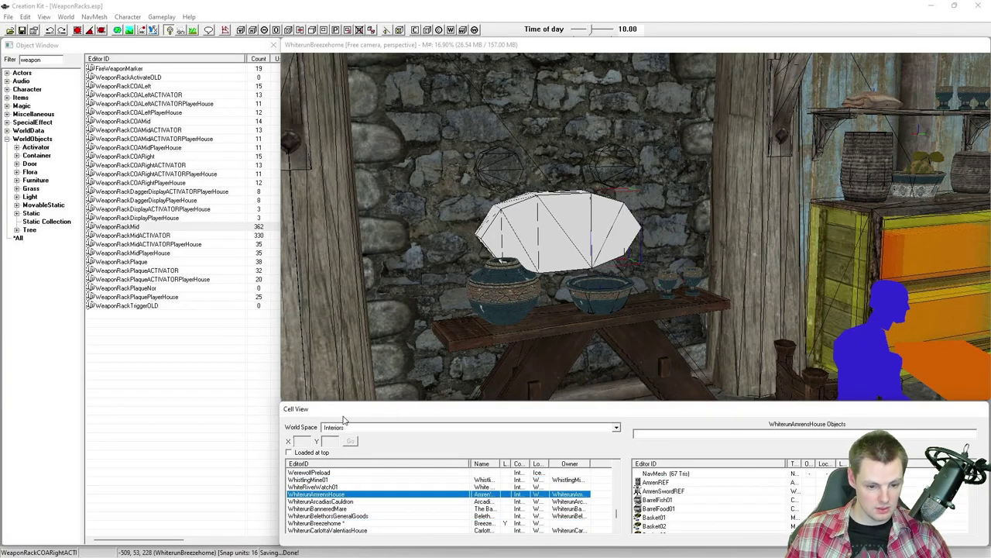
left_click(334, 487)
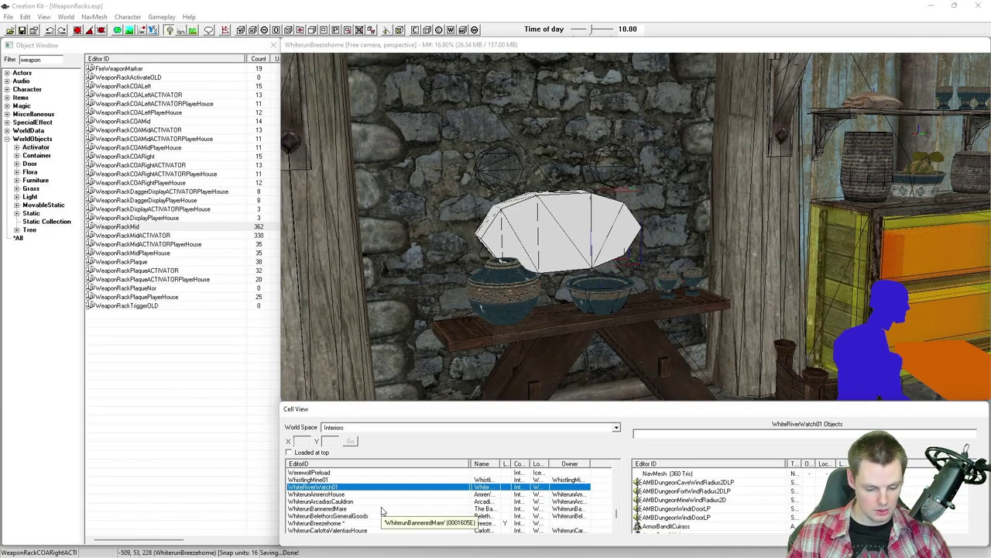
type("wa")
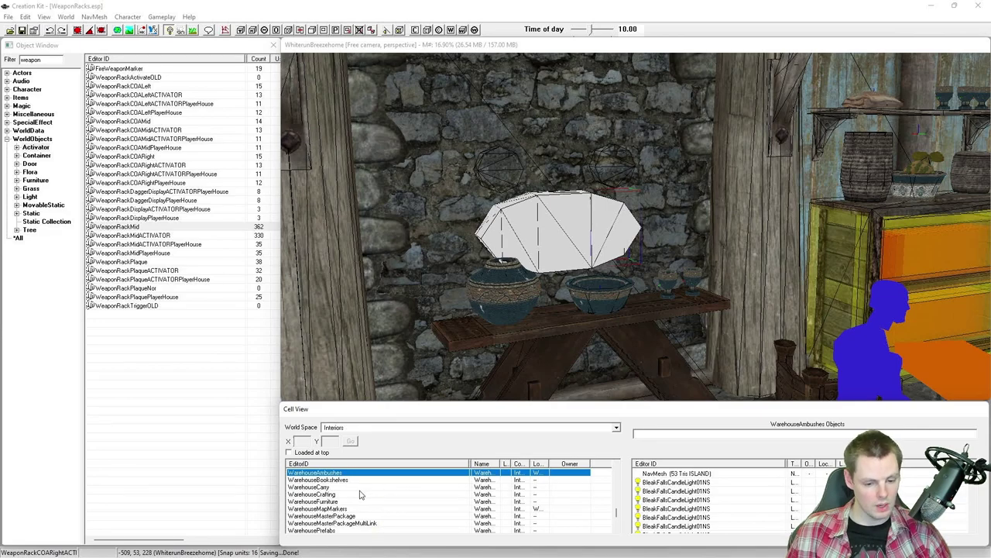
scroll(360, 494, "down", 1)
left_click(346, 509)
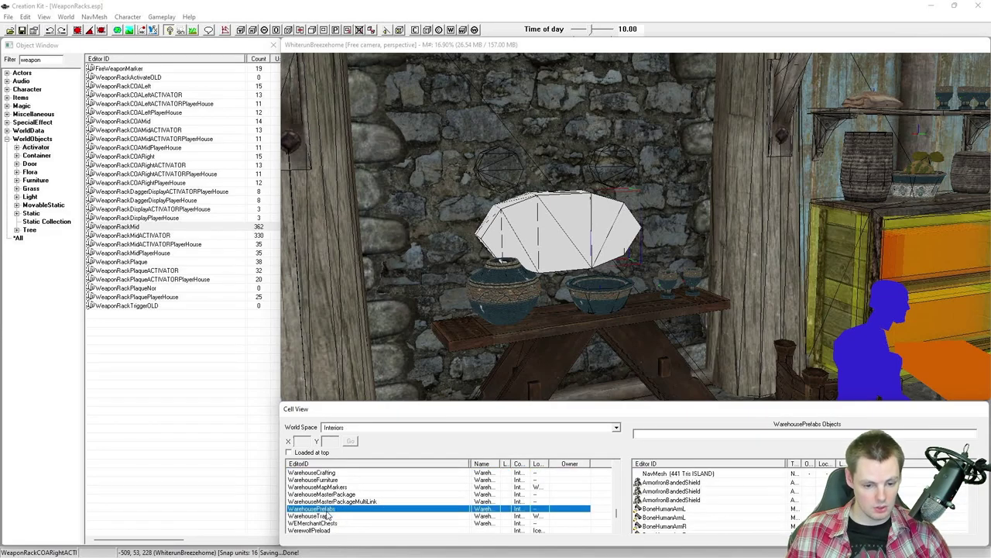
Delete the left, middle and right player-house activators covering the wall plaque in Breezehome.
middle_click_drag(556, 312, 546, 311)
left_click(519, 236)
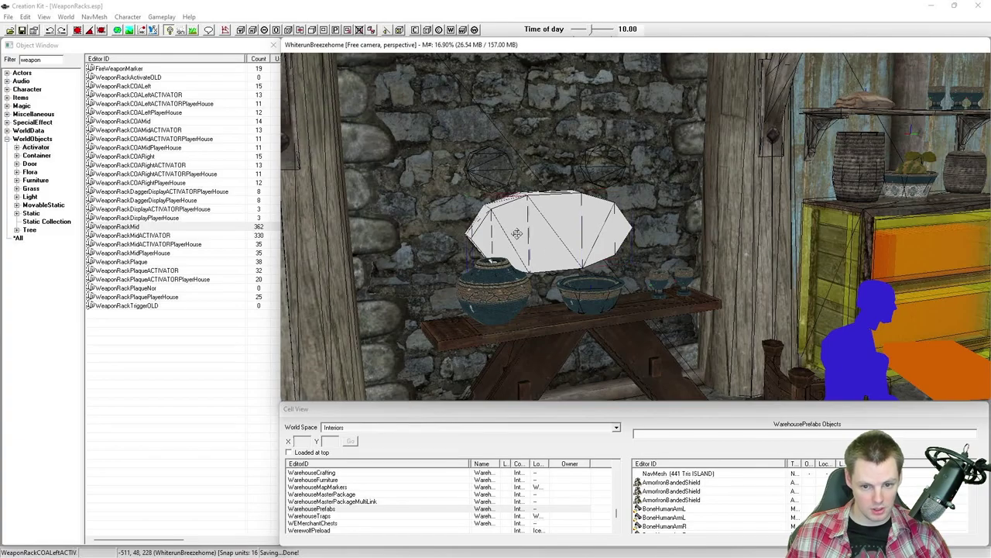
key("Delete")
key("Return")
left_click(557, 231)
key("Delete")
key("Return")
left_click(603, 225)
key("Delete")
key("Return")
Delete the middle, right and left player-house plaque pieces from the stone wall.
left_click(580, 227)
key("Delete")
key("Return")
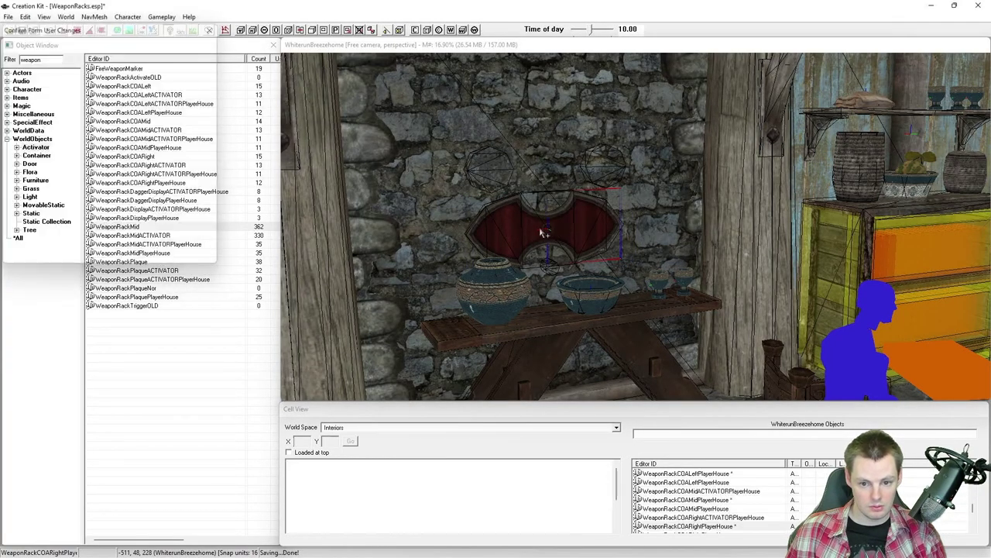
left_click(543, 225)
key("Delete")
key("Return")
left_click(527, 229)
key("Delete")
key("Return")
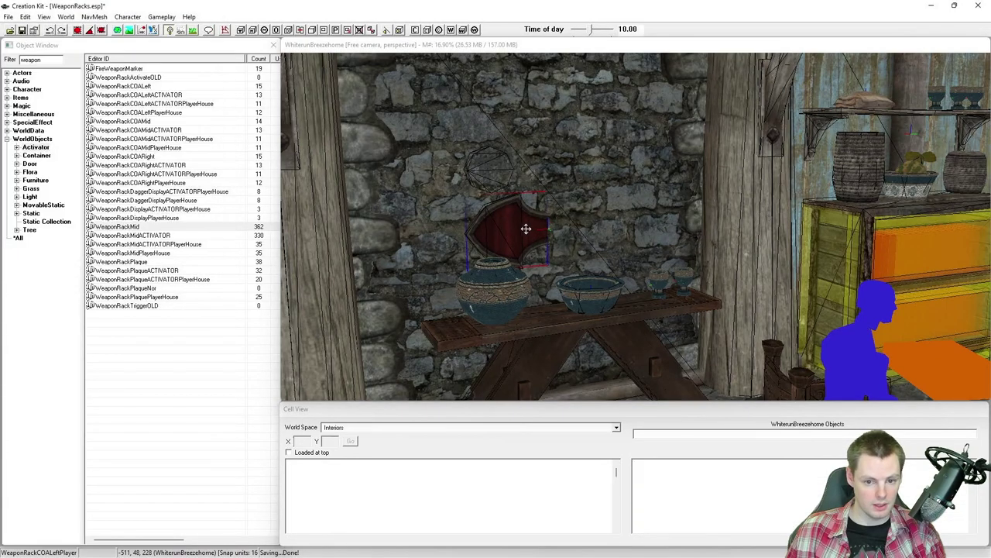
Delete the glazed bowl and the large glazed pot from the table below the former plaque.
left_click(583, 291)
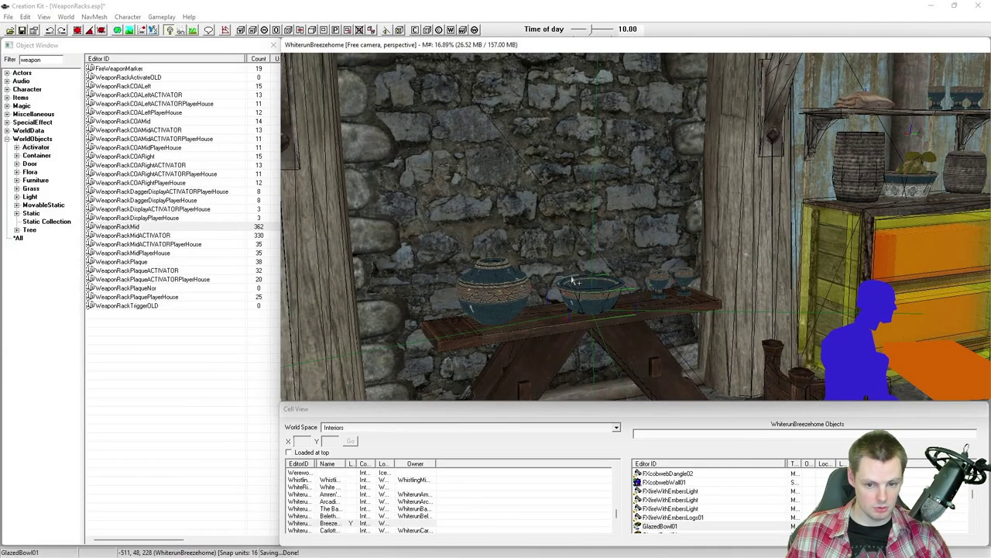
key("Delete")
left_click(494, 280)
key("Delete")
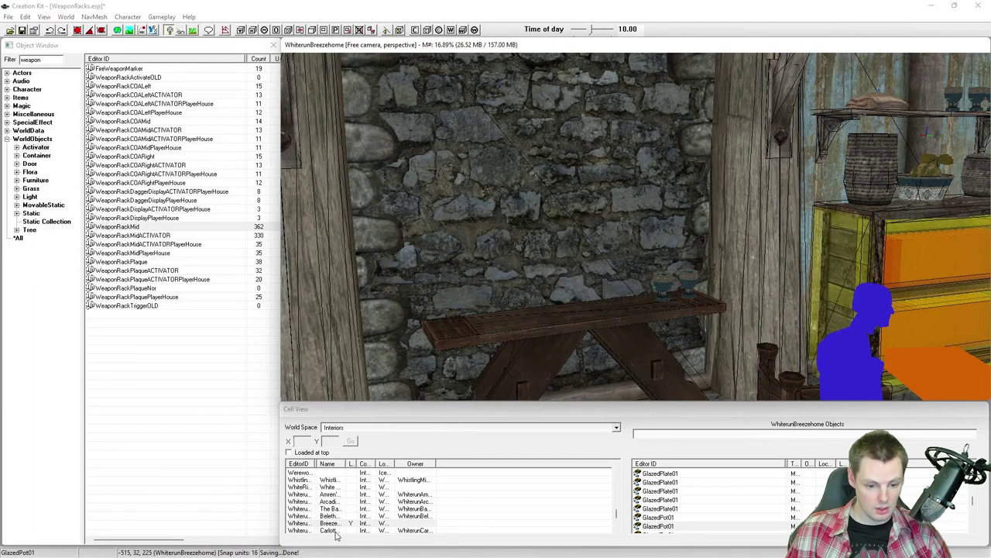
Widen the cell list's EditorID column again and load the WarehousePrefabs interior cell.
left_click_drag(316, 464, 401, 463)
left_click(336, 515)
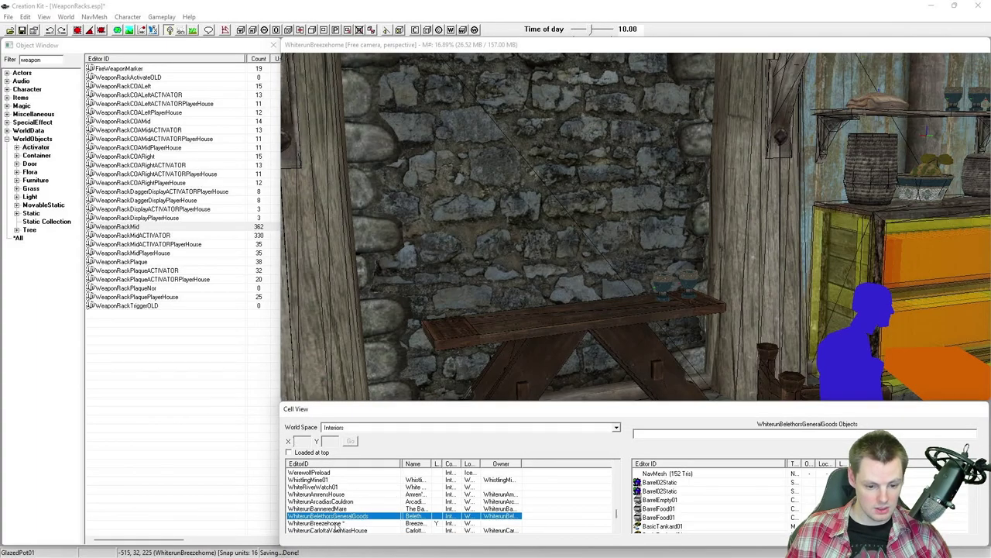
type("wa")
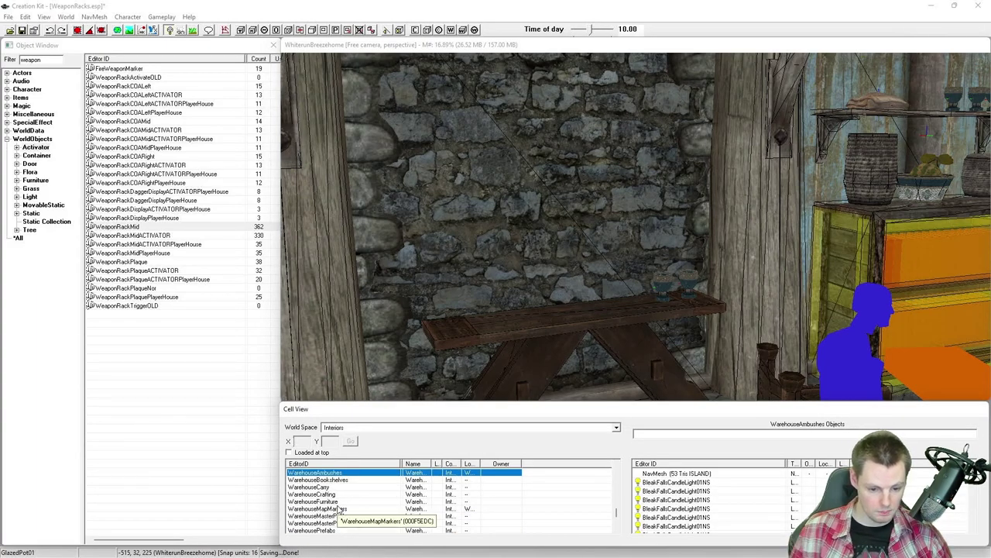
double_click(328, 530)
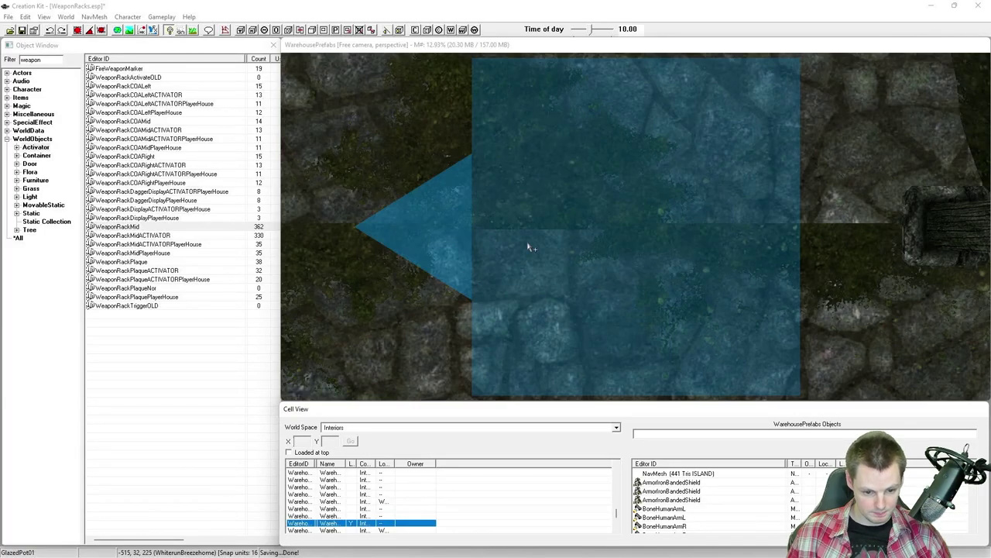
Examine the linked references of the WeaponRackPlaqueACTIVATOR beside the steel sword, including its SteelSword link without a keyword.
scroll(577, 247, "down", 2)
left_click(576, 246)
mouse_move(576, 247)
middle_mouse_down("shift")
mouse_move(657, 132)
mouse_move(702, 100)
mouse_move(751, 133)
mouse_move(815, 141)
mouse_move(738, 150)
mouse_move(765, 144)
mouse_move(755, 155)
mouse_move(794, 131)
mouse_move(785, 159)
mouse_move(716, 202)
mouse_move(717, 185)
mouse_move(708, 193)
mouse_move(735, 201)
mouse_move(721, 212)
mouse_move(699, 208)
mouse_move(694, 225)
mouse_move(663, 211)
middle_mouse_up("shift")
left_click(773, 127)
left_click(626, 158)
middle_click_drag(580, 145, 584, 160, "shift")
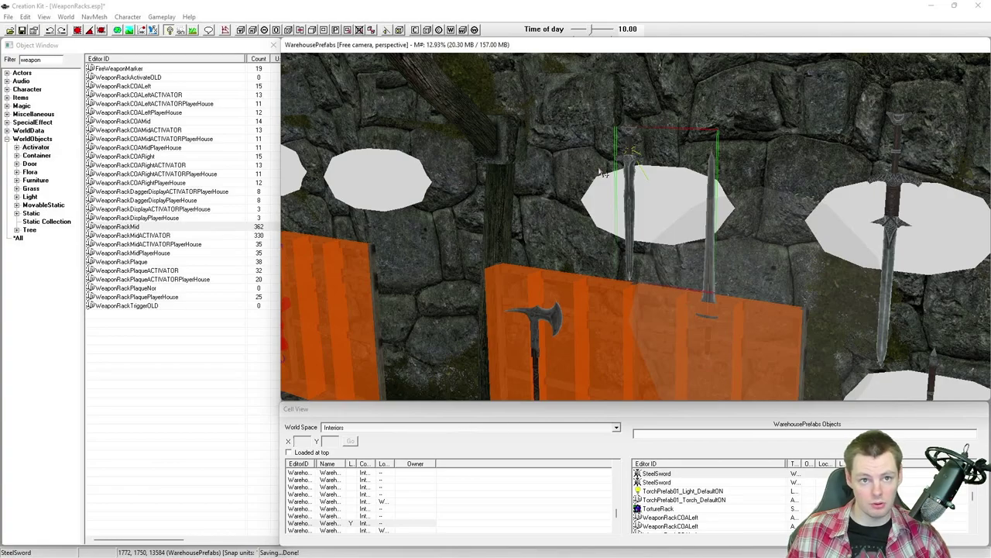
middle_click_drag(618, 176, 648, 200, "shift")
double_click(574, 195)
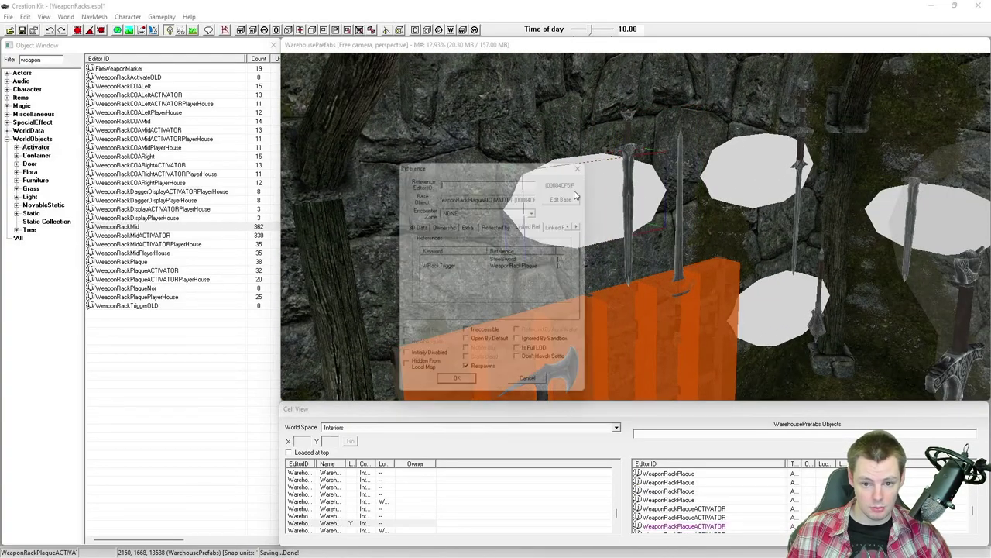
left_click_drag(521, 165, 315, 185)
left_click(295, 278)
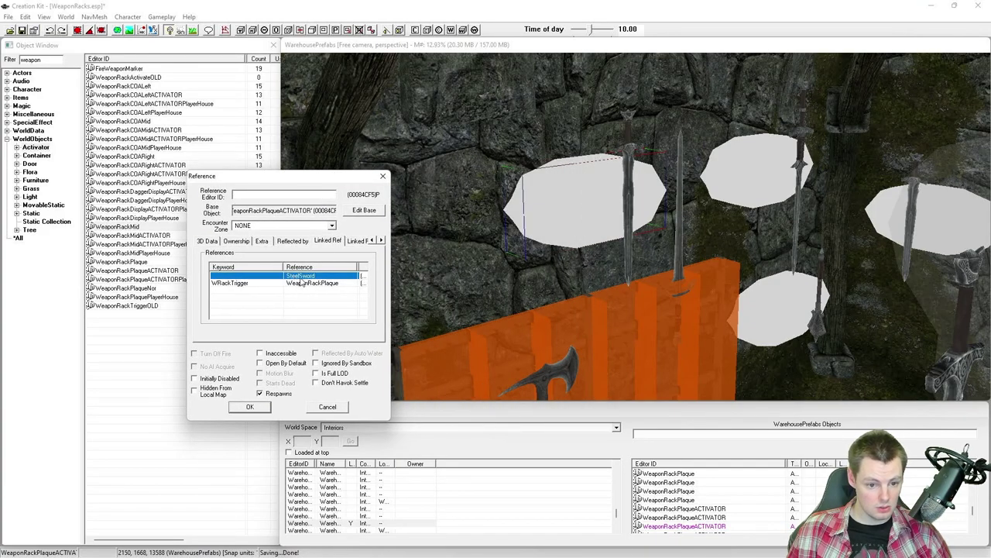
double_click(297, 277)
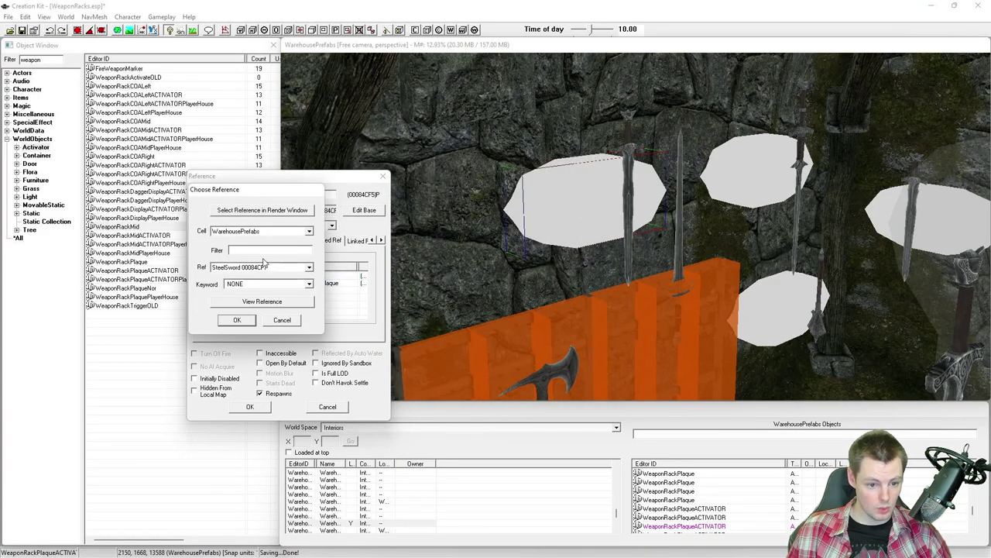
left_click(282, 321)
left_click(327, 407)
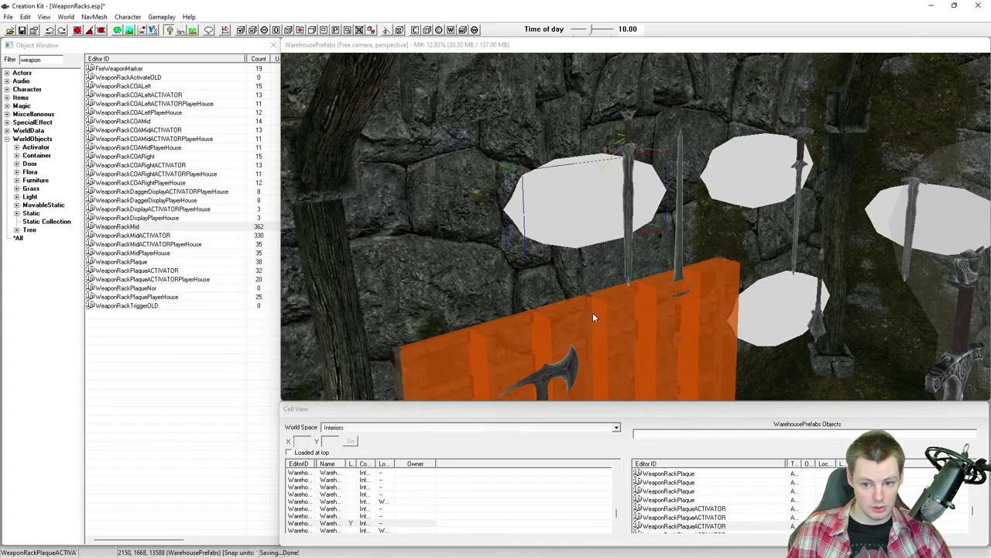
Examine the steel sword display and the linked references of the left activator on the sword-and-shield plaque.
left_click(634, 182)
key("shift")
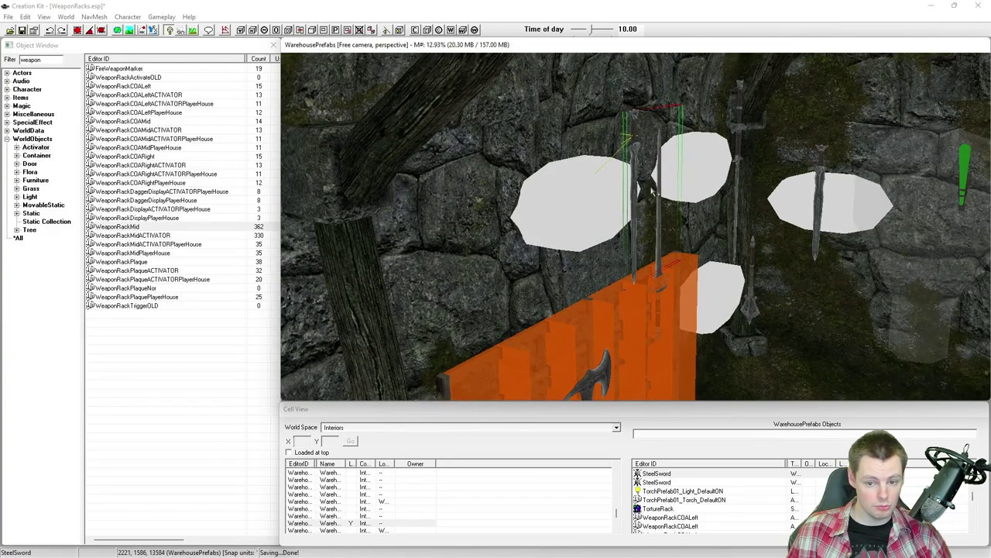
scroll(642, 192, "up", 5)
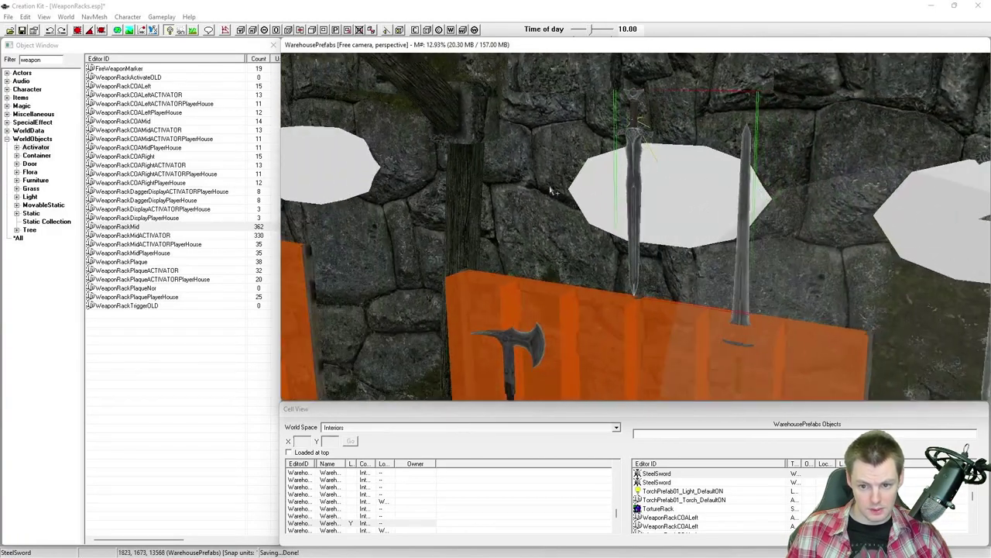
middle_click_drag(593, 188, 540, 200)
left_click(649, 191)
left_click(705, 256)
middle_click_drag(705, 255, 664, 221)
double_click(664, 222)
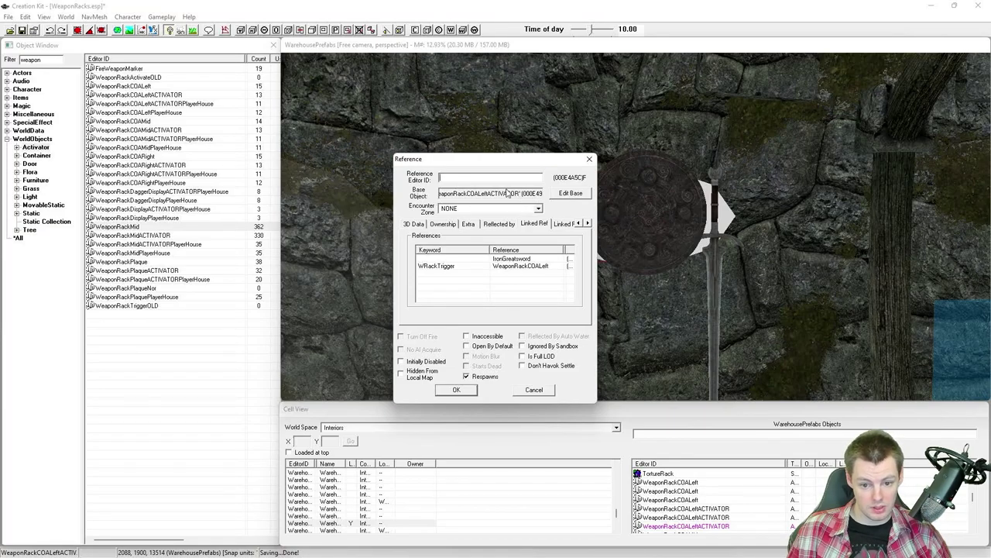
left_click(536, 393)
Check the linked references of the displayed iron greatsword and of the plaque's WeaponRackCOAMidACTIVATOR.
mouse_move(537, 329)
middle_mouse_down()
mouse_move(575, 294)
mouse_move(444, 305)
mouse_move(624, 245)
mouse_move(524, 230)
mouse_move(546, 215)
middle_mouse_up()
double_click(549, 213)
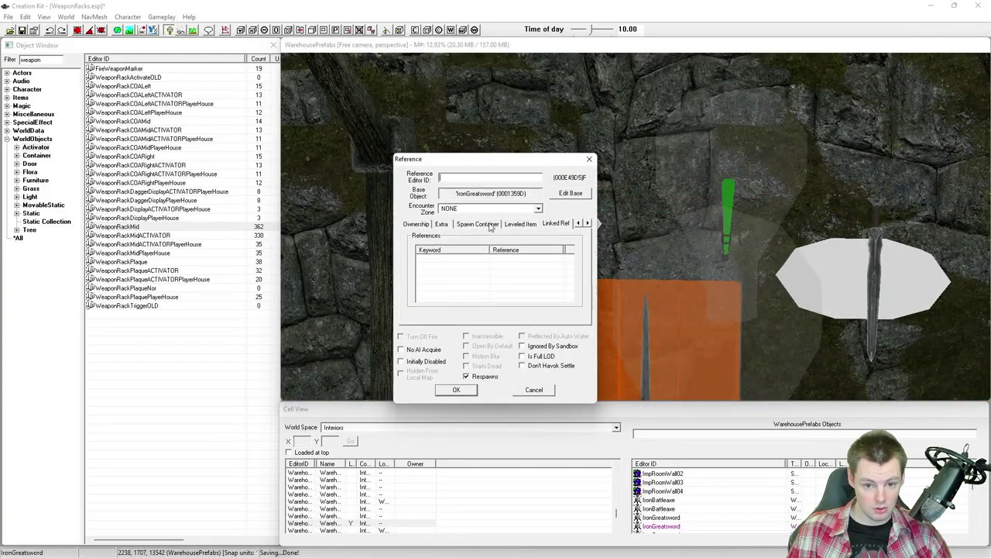
left_click(533, 389)
left_click(545, 225)
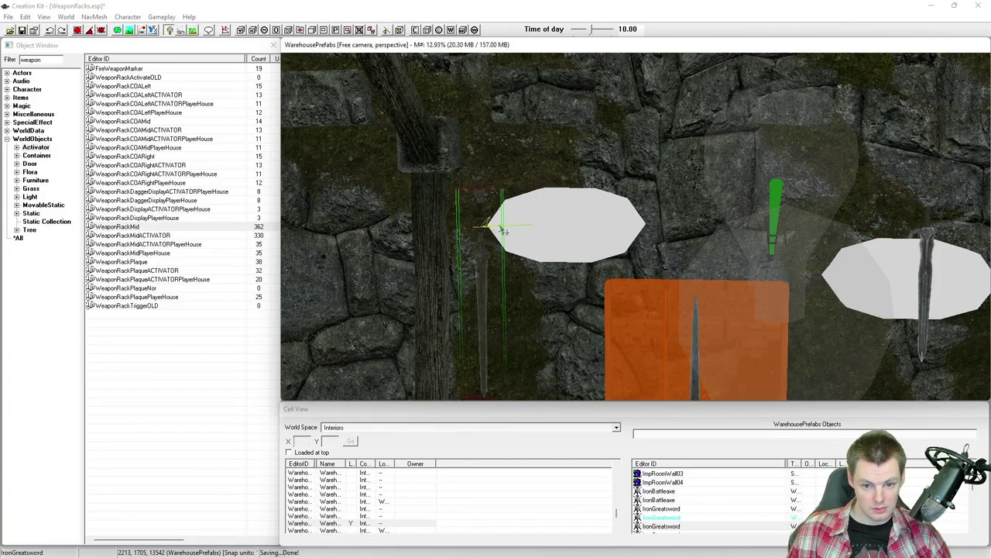
double_click(545, 225)
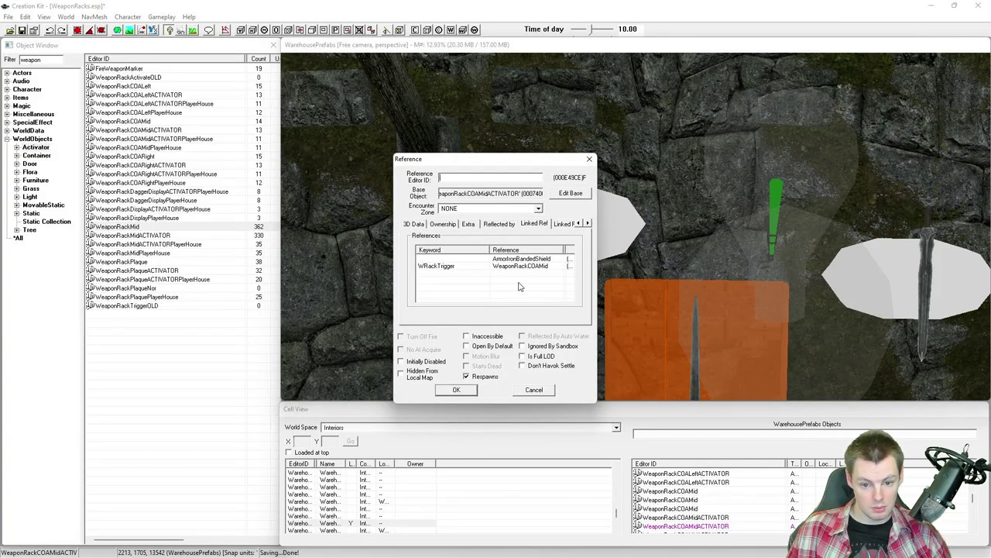
left_click(517, 267)
left_click(533, 390)
Select the three activators on the sword-and-shield plaque and hide them in the view to expose the plaque pieces.
scroll(562, 340, "up", 1)
middle_click_drag(542, 325, 598, 323)
left_click(557, 244)
left_click(601, 232, "ctrl")
left_click(661, 230, "ctrl")
key("1")
key("1")
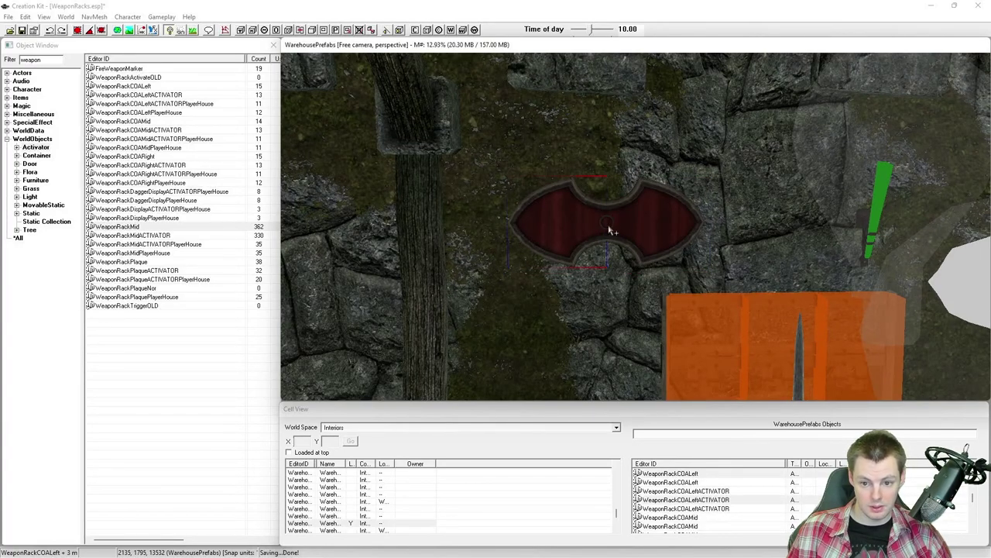
Add the remaining exposed plaque pieces to the selection and make the hidden activators visible again.
left_click(646, 219)
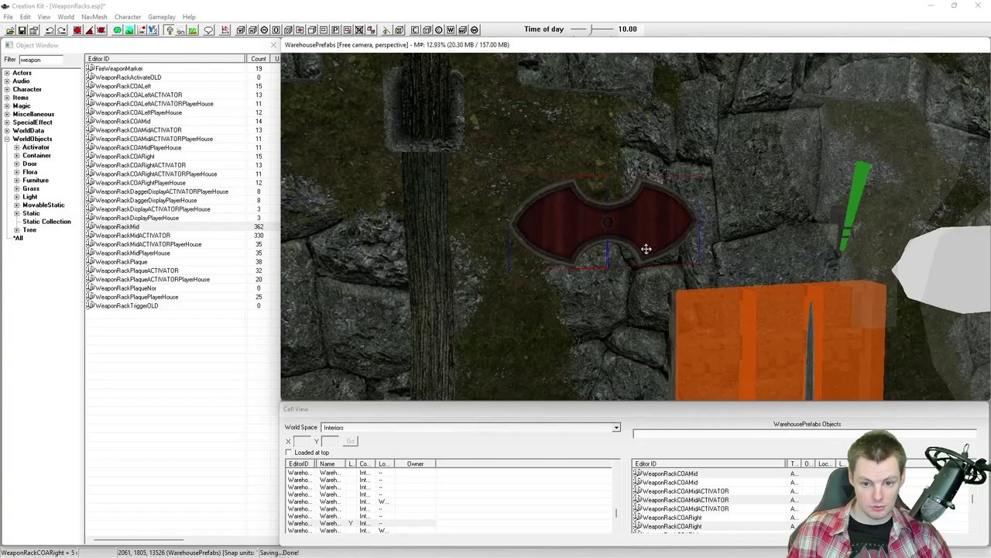
scroll(651, 252, "up", 3)
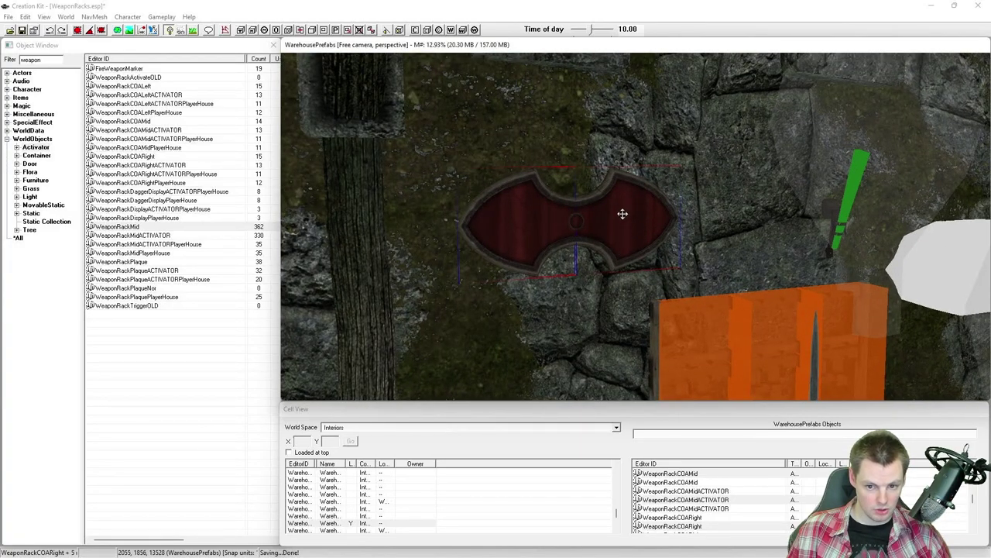
key("m")
key("m")
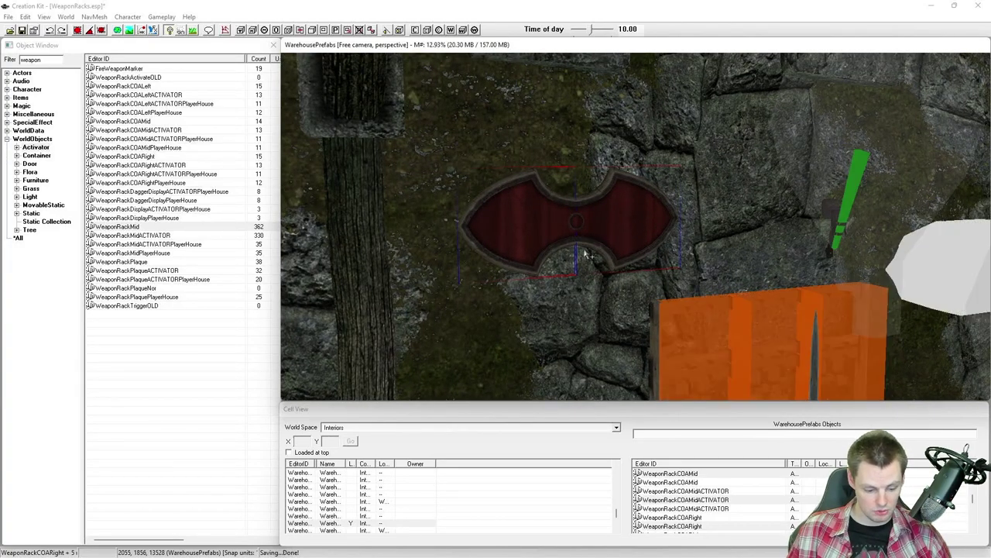
key("1")
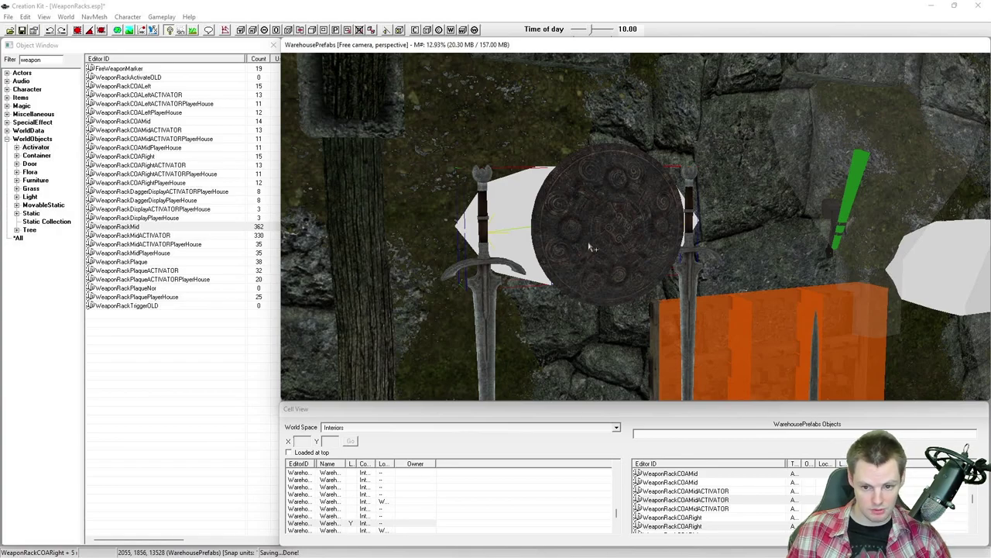
Check the list of selected plaque pieces and activators in the Reference Batch Action dialog.
middle_click_drag(601, 250, 640, 252, "shift")
key("m")
key("m")
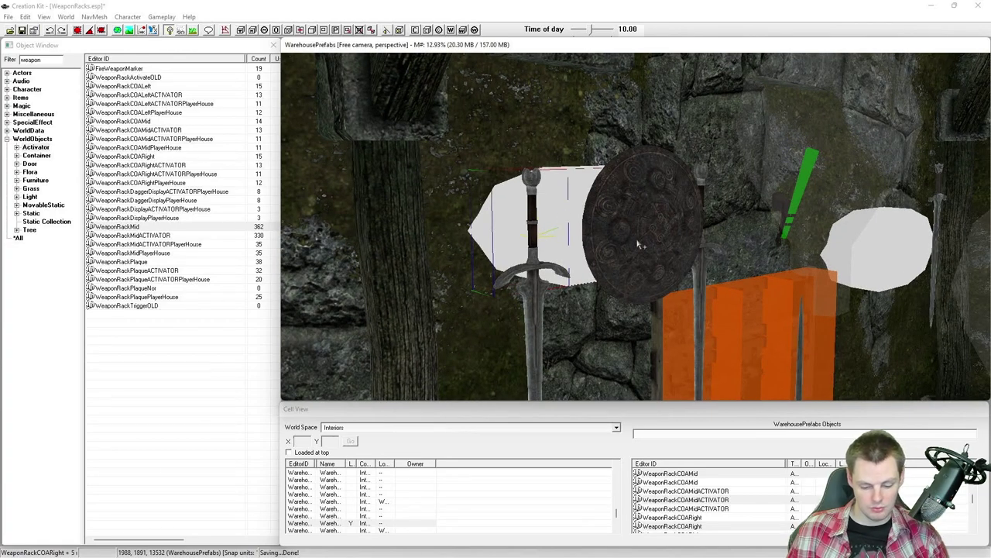
key("minus")
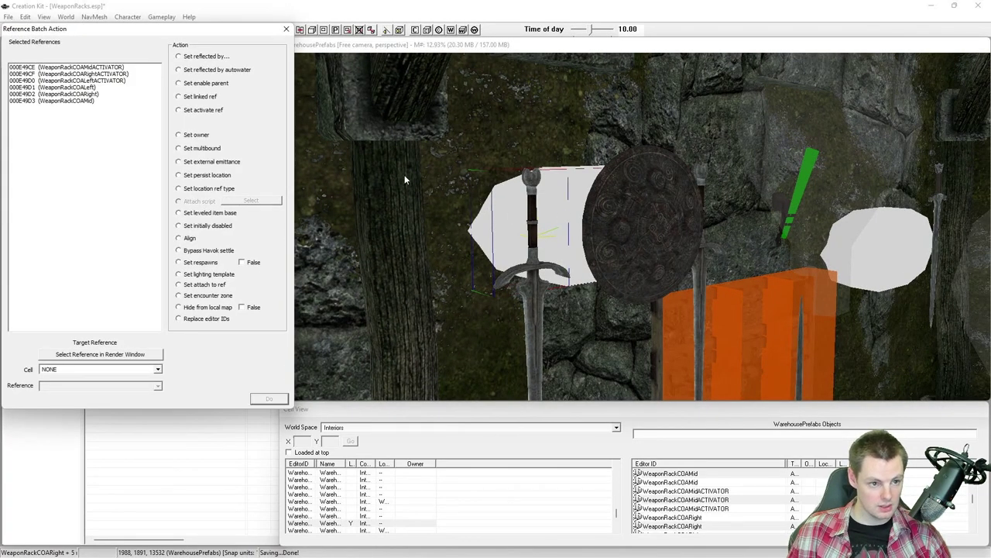
left_click_drag(125, 34, 189, 78)
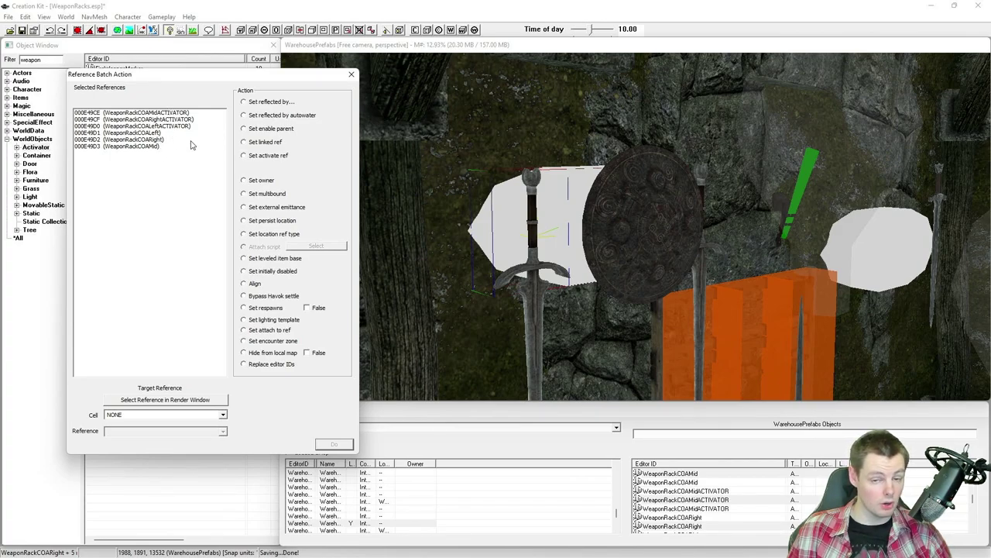
left_click(351, 76)
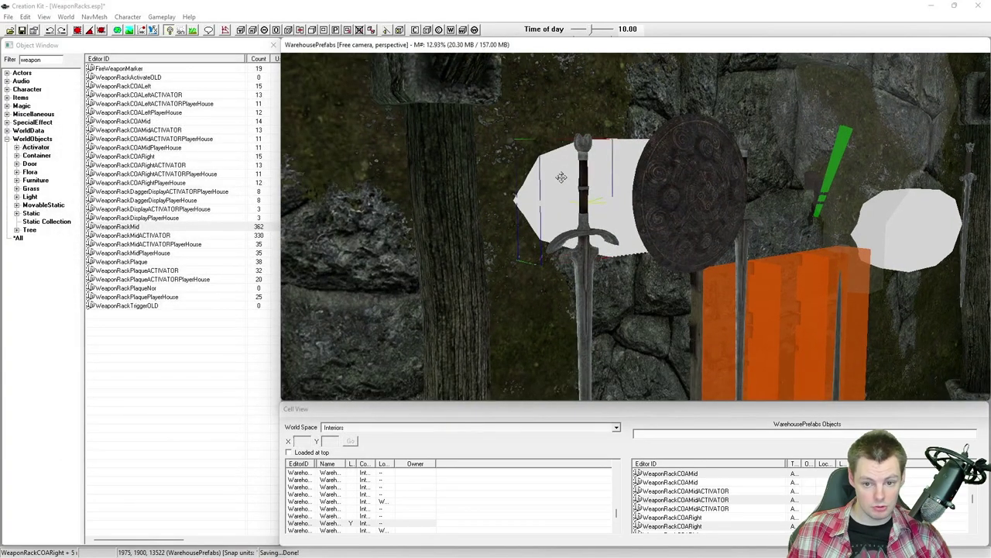
Find the WhiterunBreezehome cell among the interiors and load it in the render window.
middle_click_drag(507, 198, 506, 188, "shift")
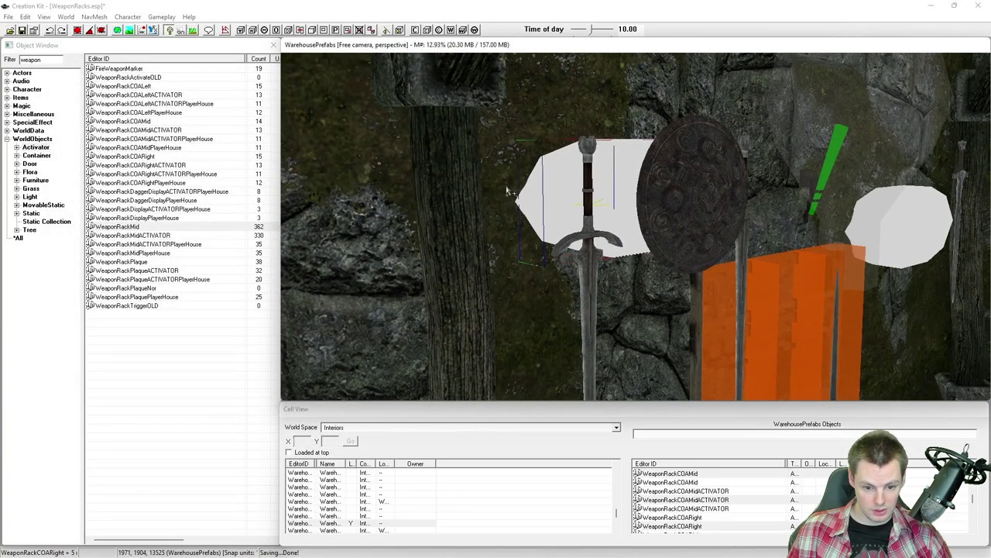
left_click(337, 494)
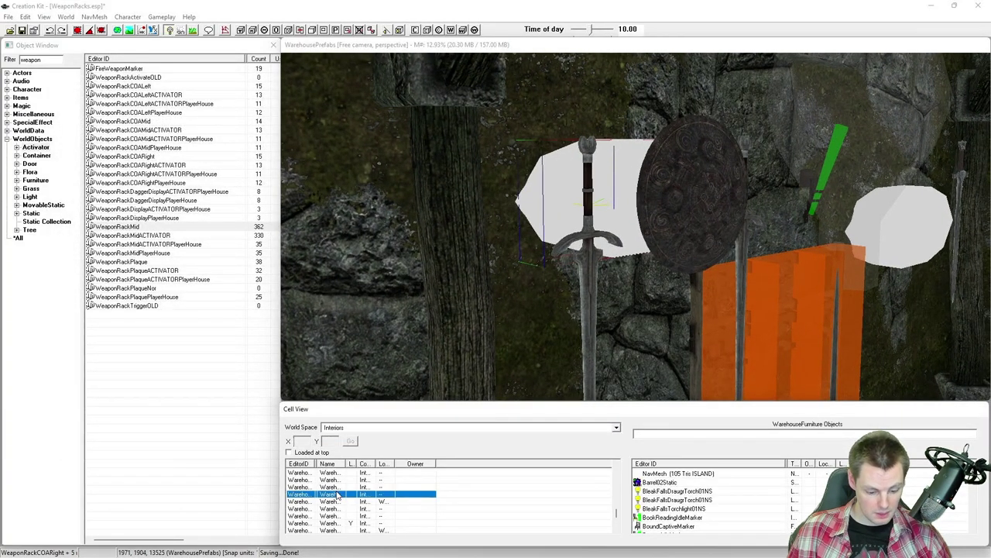
type("whiterunbr")
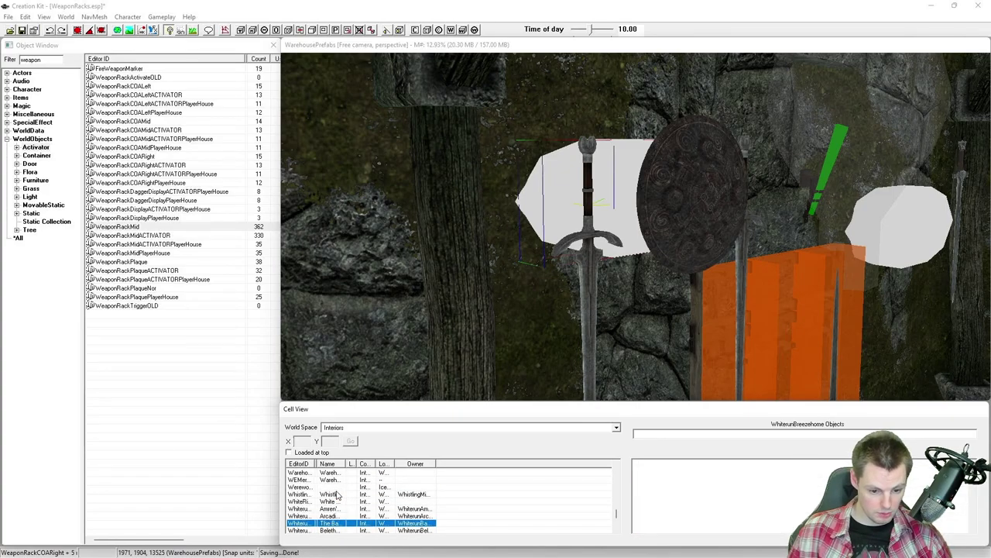
double_click(328, 525)
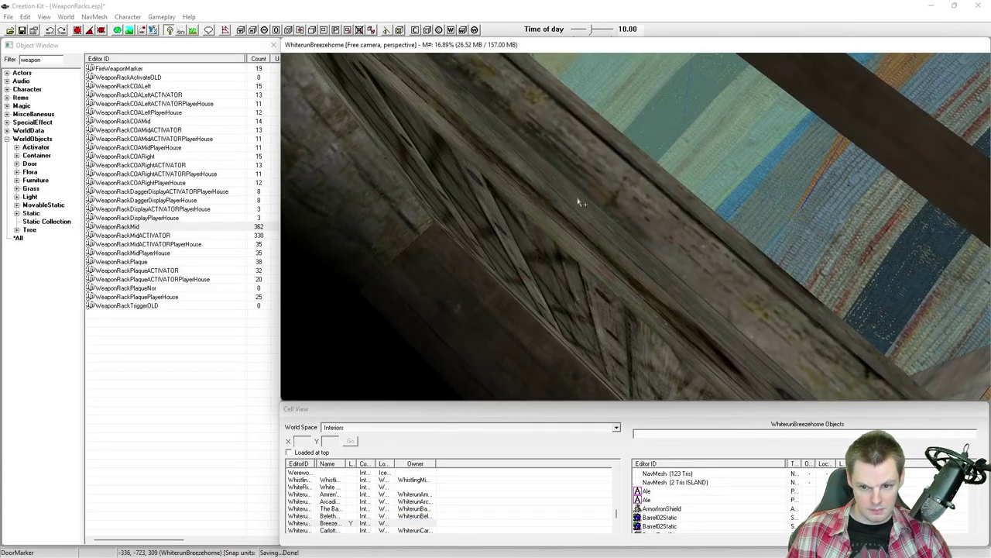
Paste the copied plaque set at the thin noble table by the stone wall and rotate it parallel to the wall, using snapping.
mouse_move(578, 202)
middle_mouse_down("shift")
mouse_move(557, 191)
mouse_move(586, 157)
mouse_move(697, 190)
mouse_move(684, 202)
mouse_move(615, 183)
mouse_move(438, 167)
mouse_move(451, 170)
middle_mouse_up("shift")
scroll(464, 172, "up", 8)
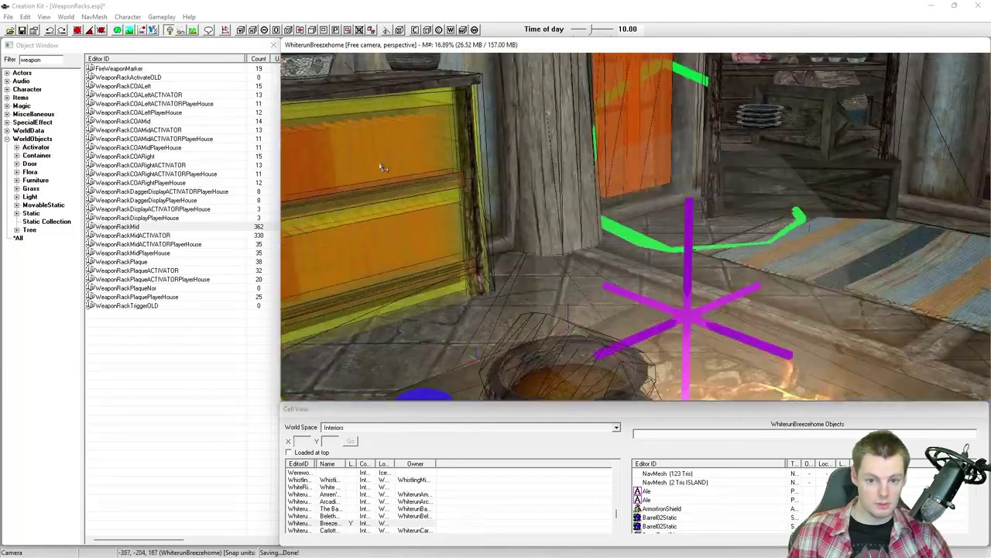
scroll(486, 174, "down", 6)
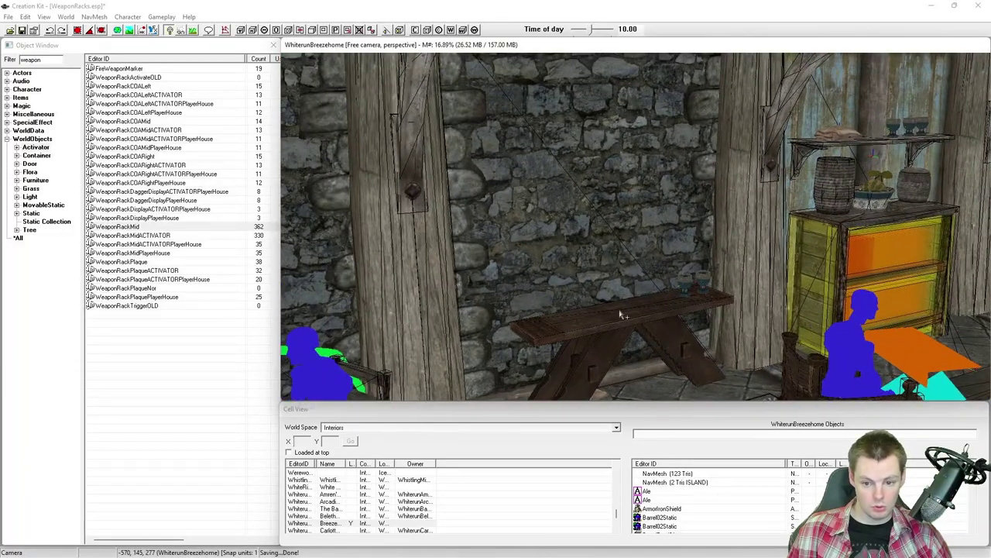
left_click(620, 303)
key("ctrl+v")
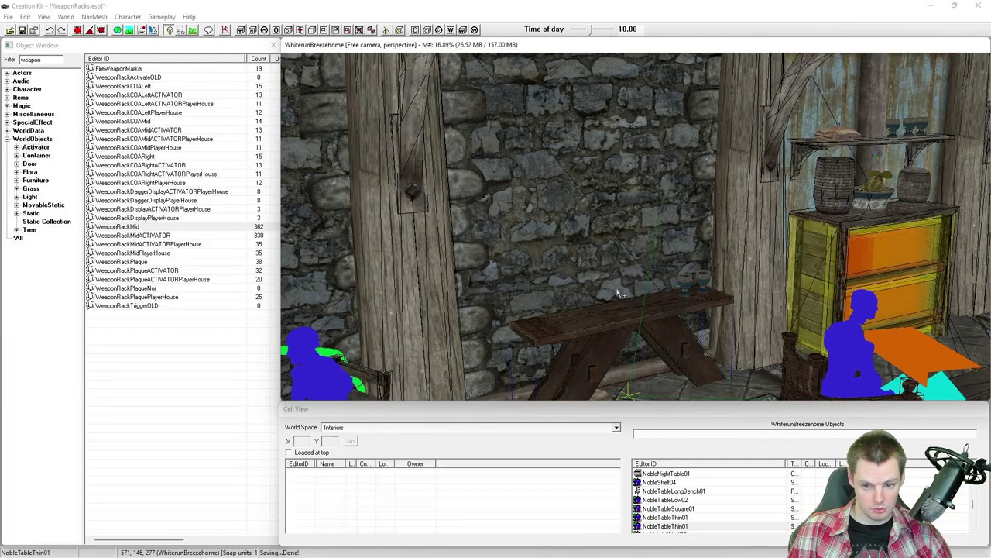
scroll(594, 299, "up", 3)
scroll(592, 301, "up", 3)
key("ctrl+q")
key("q")
right_click_drag(586, 284, 635, 284)
key("ctrl+q")
key("q")
key("z")
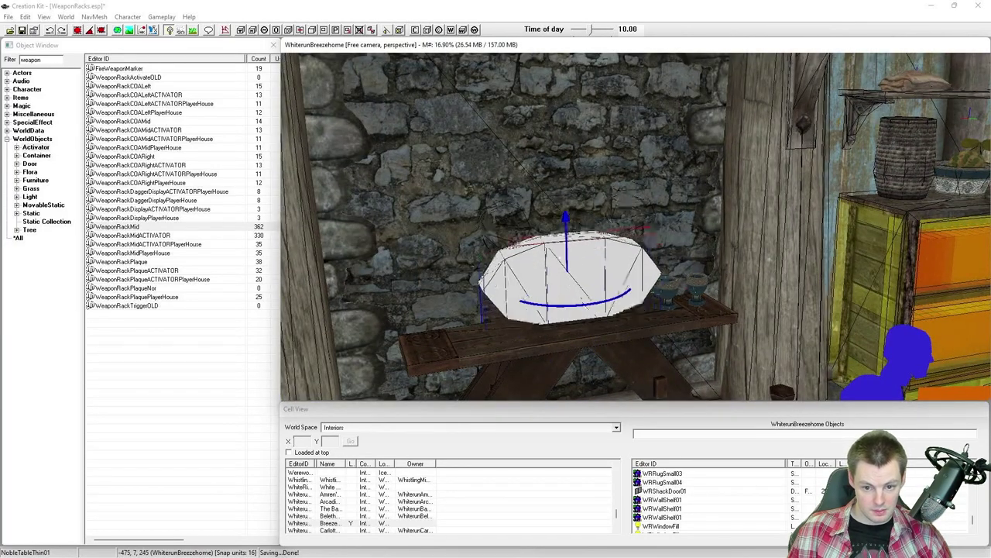
Raise the plaque set above the table, hide the markers, and move the pieces against the stone wall.
left_click_drag(572, 267, 565, 141)
key("shift")
middle_click_drag(516, 129, 571, 175)
key("shift")
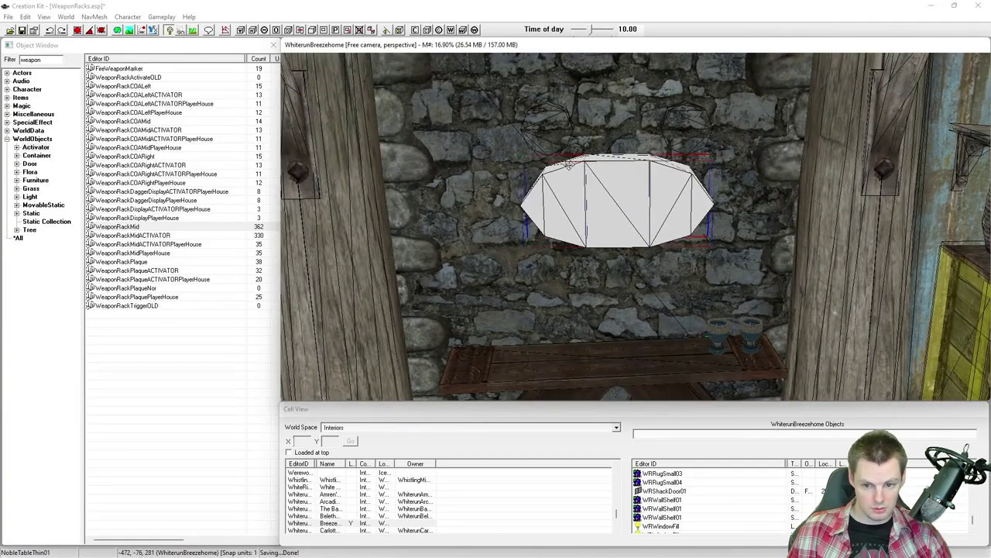
key("m")
left_click_drag(645, 193, 618, 185)
scroll(618, 185, "up", 3)
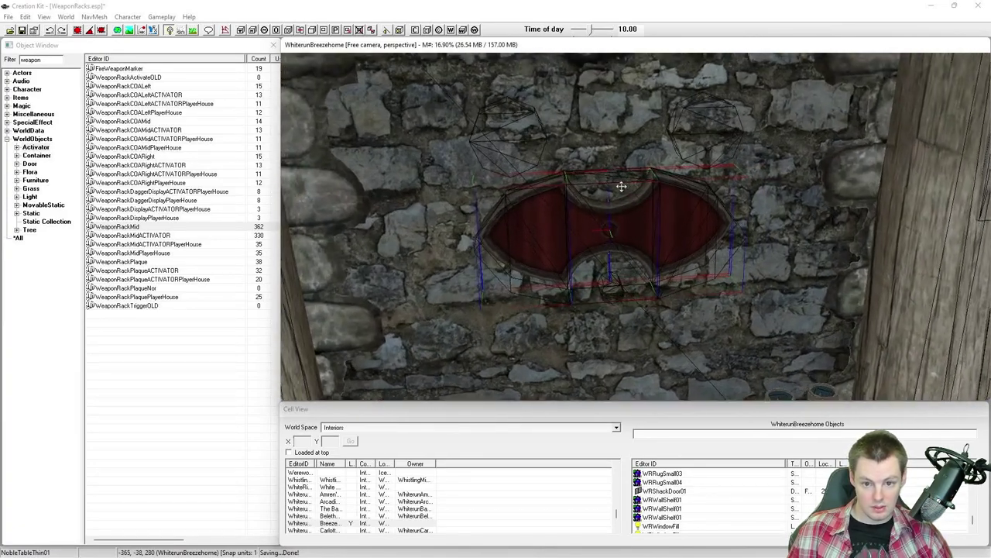
key("shift")
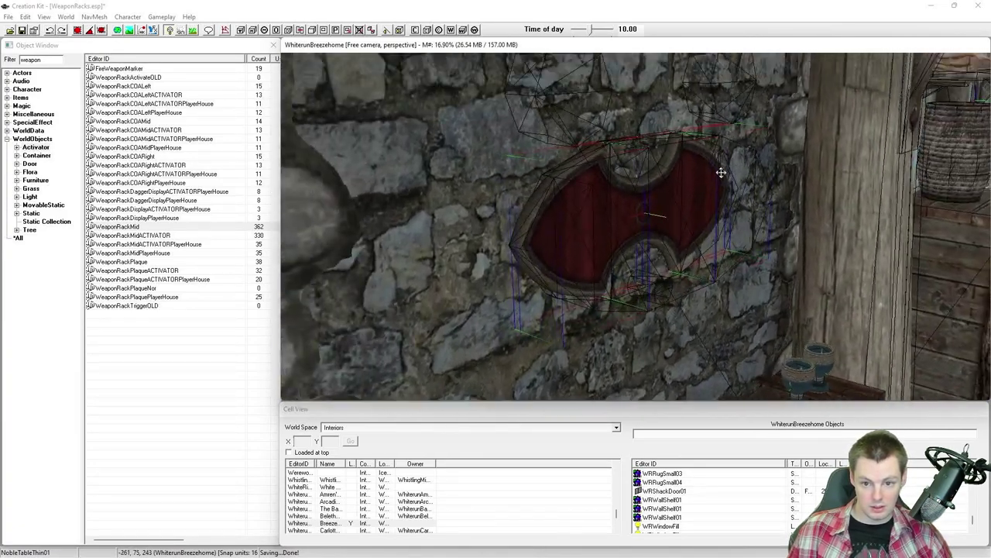
Inspect the plaque's seating from both sides and fine-tune its position against the stone wall.
middle_click_drag(721, 172, 551, 188, "shift")
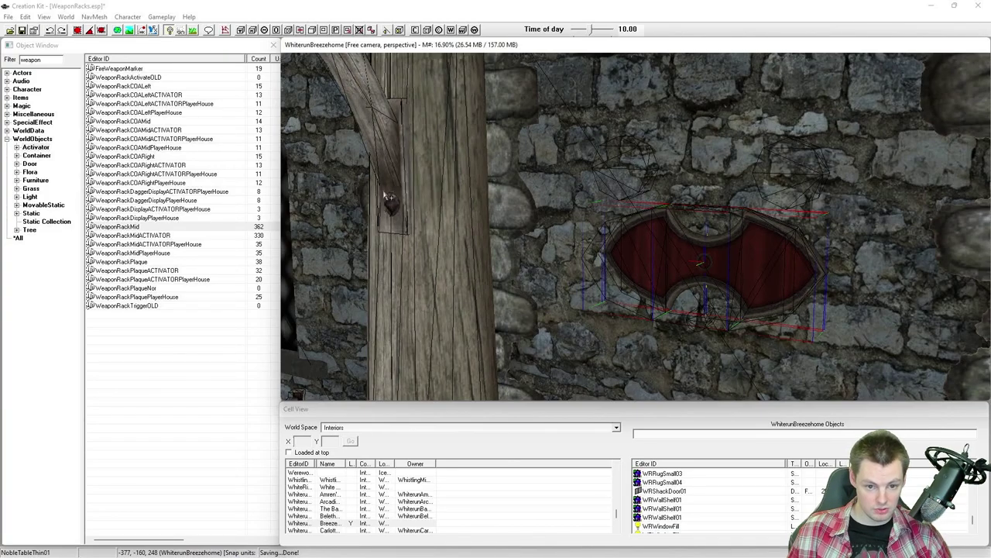
middle_click_drag(460, 158, 726, 219, "shift")
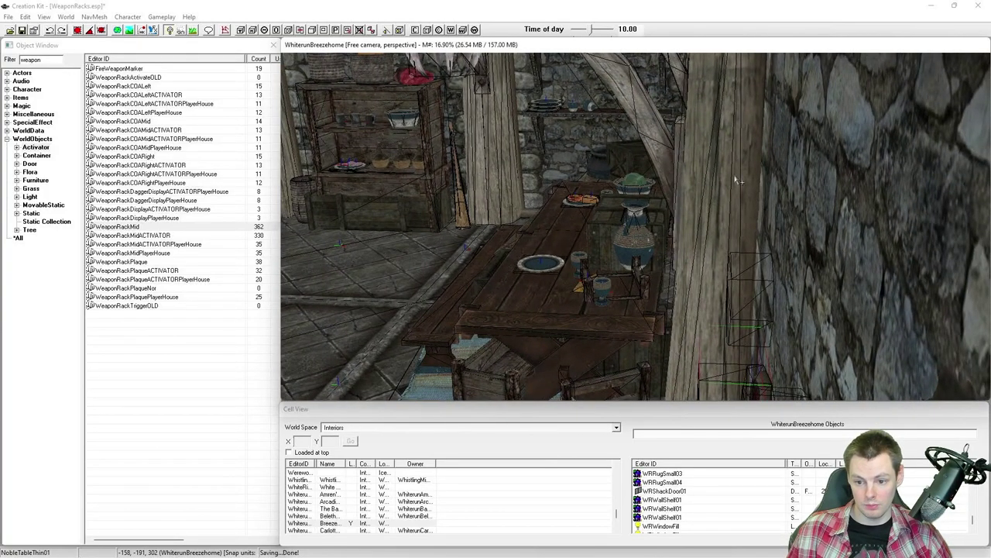
middle_click_drag(730, 242, 814, 217, "shift")
scroll(814, 217, "up", 3)
left_click_drag(665, 196, 657, 200)
middle_click_drag(666, 202, 664, 202, "shift")
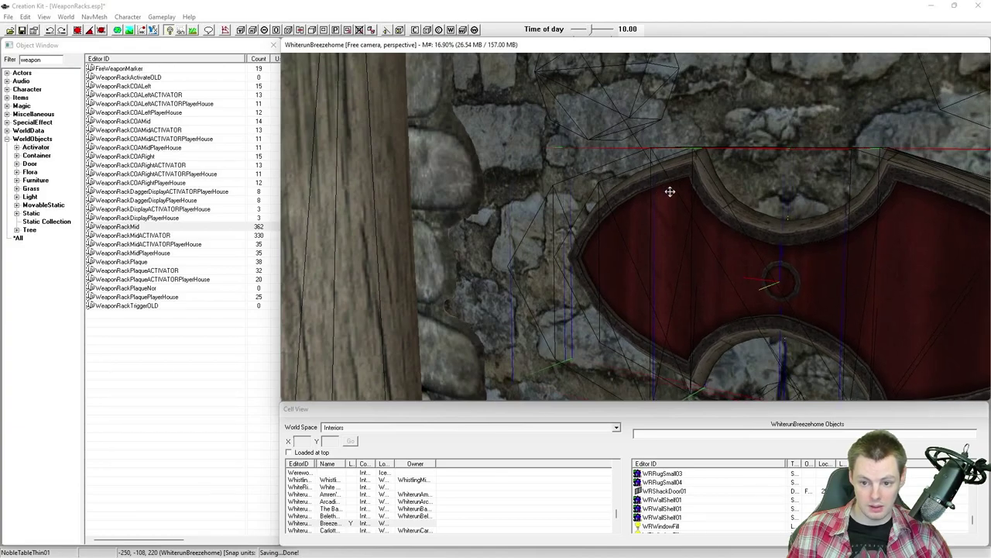
scroll(664, 190, "down", 5)
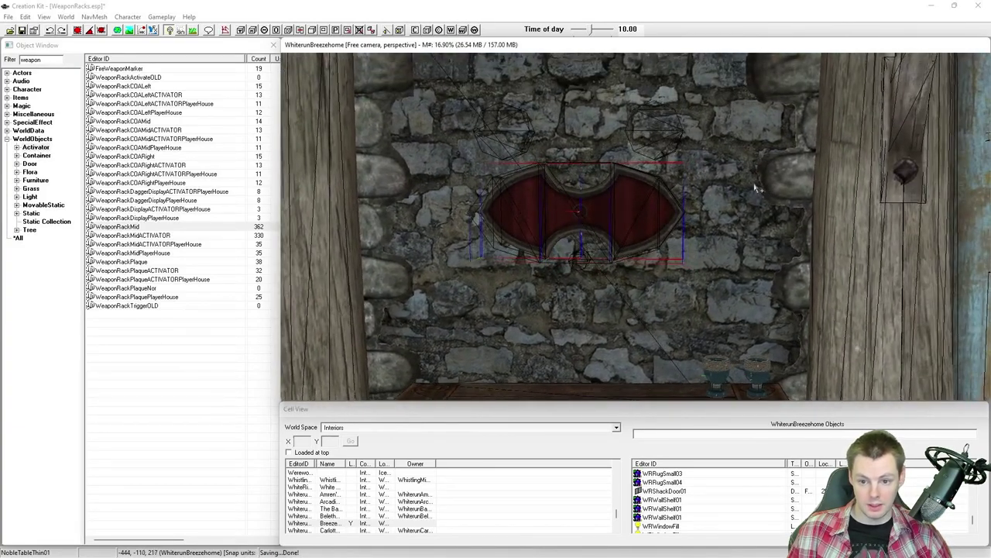
Try a Z rotation of -90.1 on the plaque's WeaponRackCOARightACTIVATOR.
middle_click_drag(758, 188, 689, 199, "shift")
double_click(690, 199)
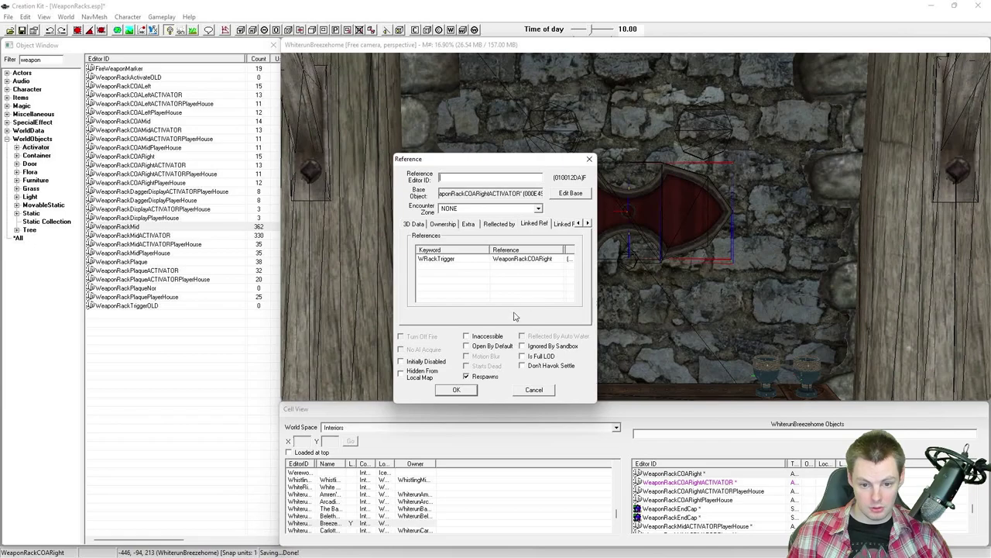
left_click(415, 224)
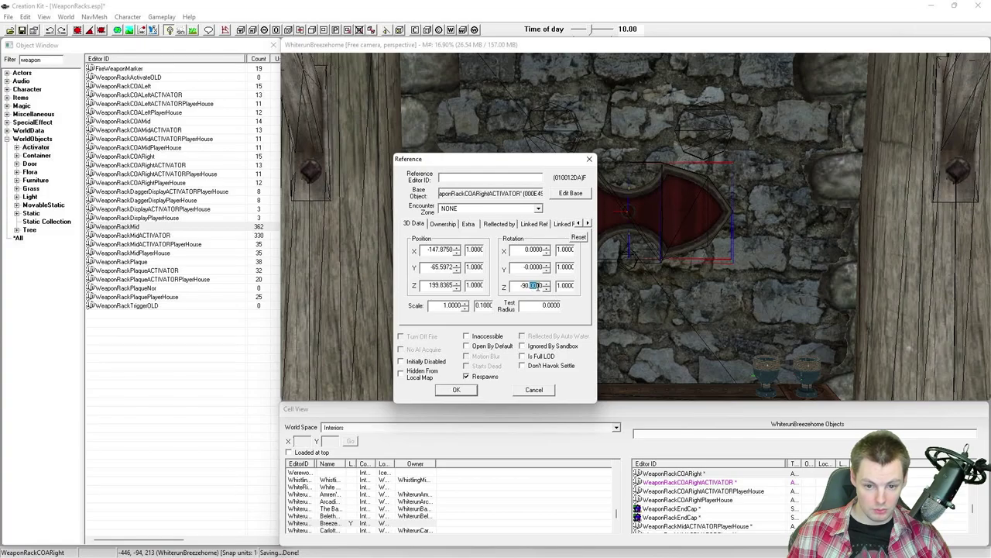
left_click(468, 390)
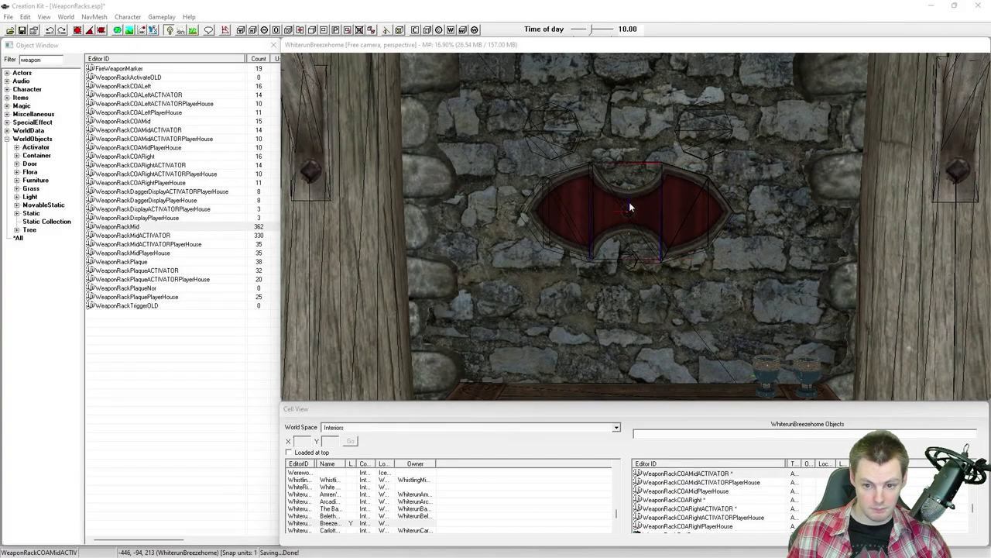
Return the right activator's Z rotation to -90.
double_click(629, 201)
double_click(674, 233)
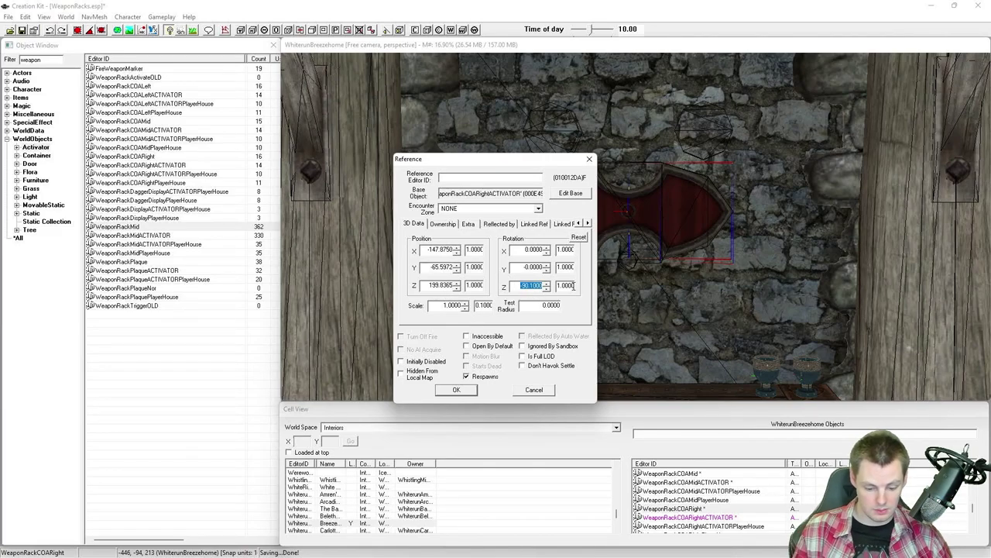
key("Return")
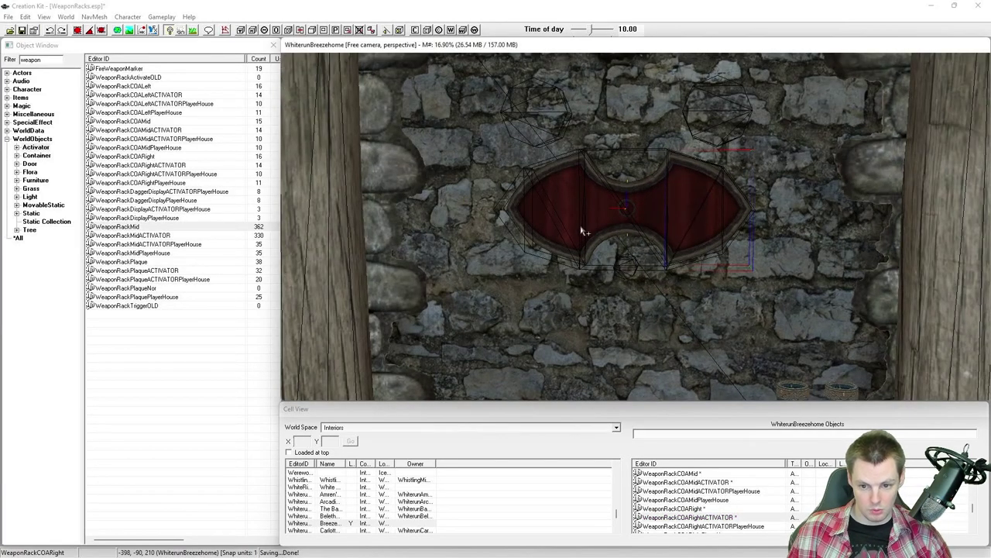
Set the Z rotation of the plaque's right, middle and left activators to -90.1.
double_click(676, 221)
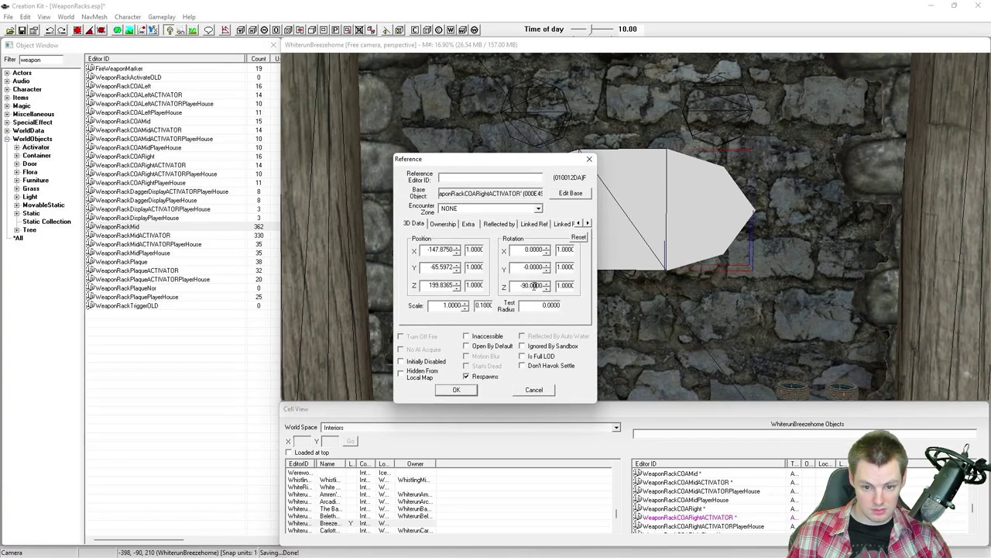
left_click(457, 390)
double_click(602, 246)
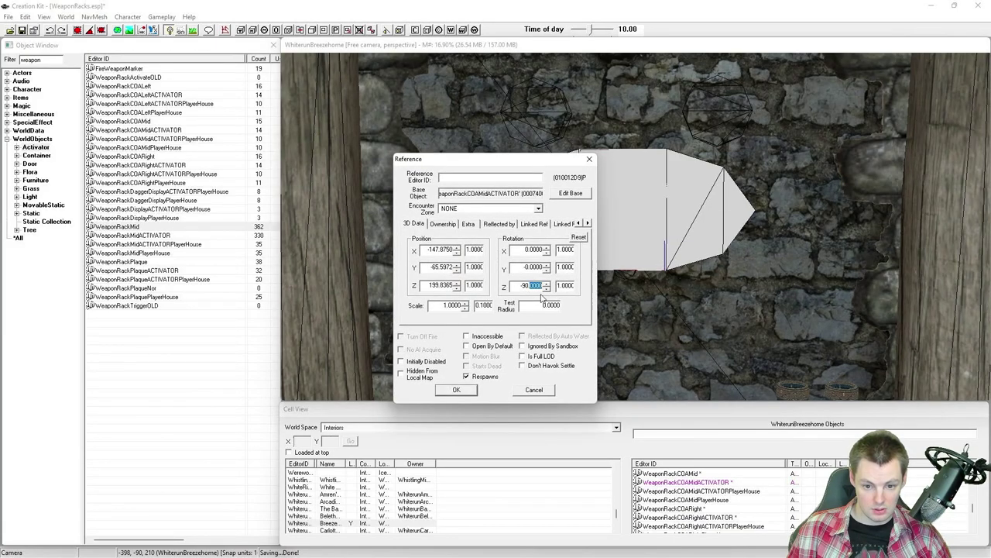
left_click(457, 390)
double_click(549, 248)
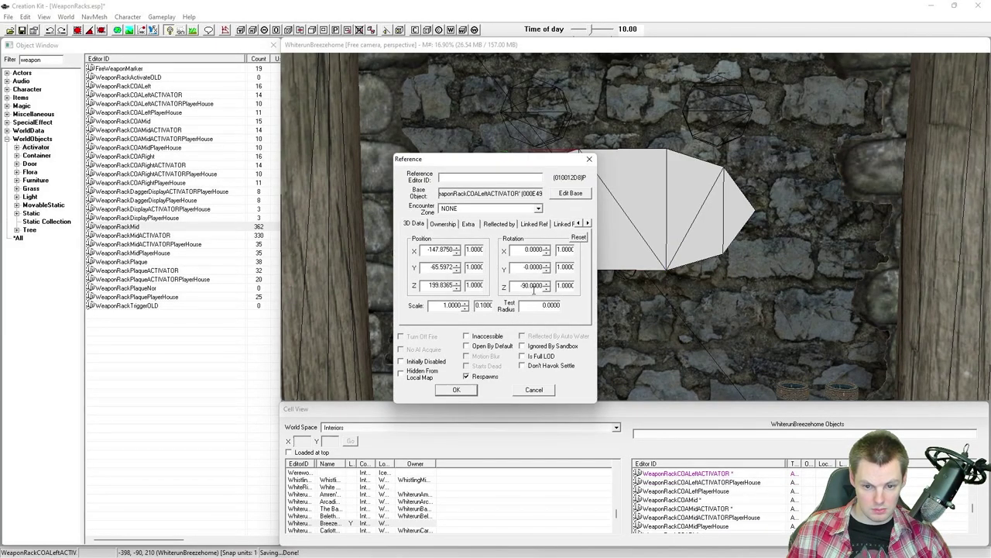
left_click_drag(531, 286, 581, 286)
left_click(537, 285)
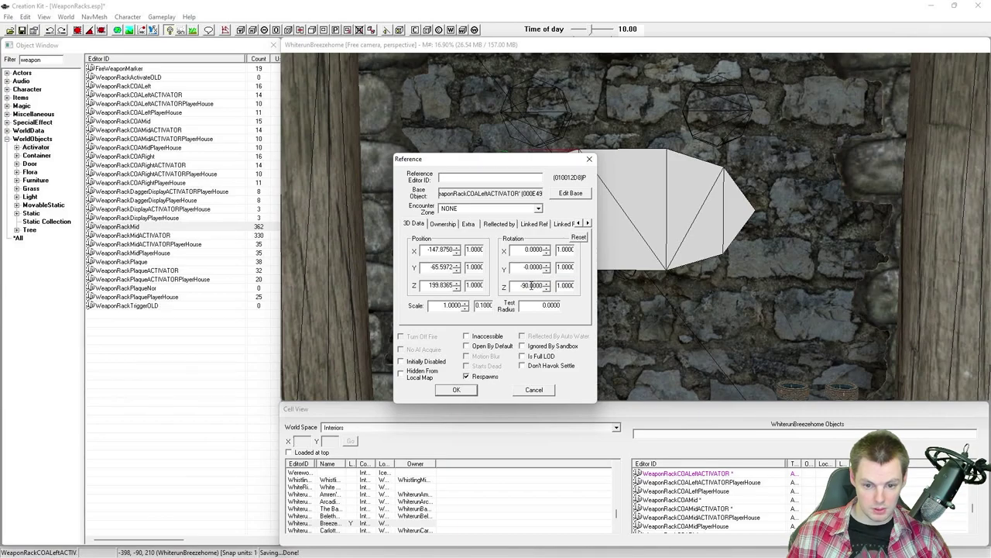
type("1")
left_click(468, 391)
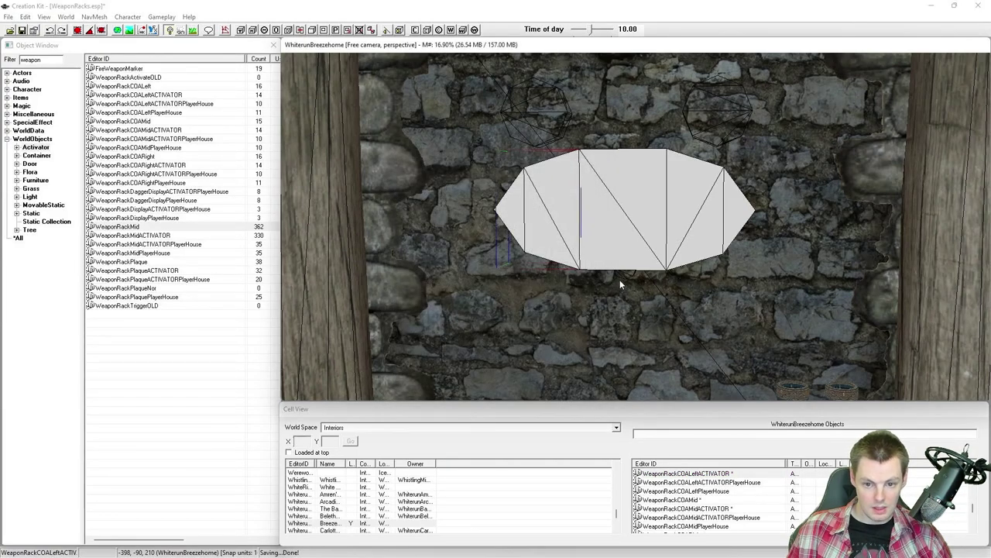
key("shift")
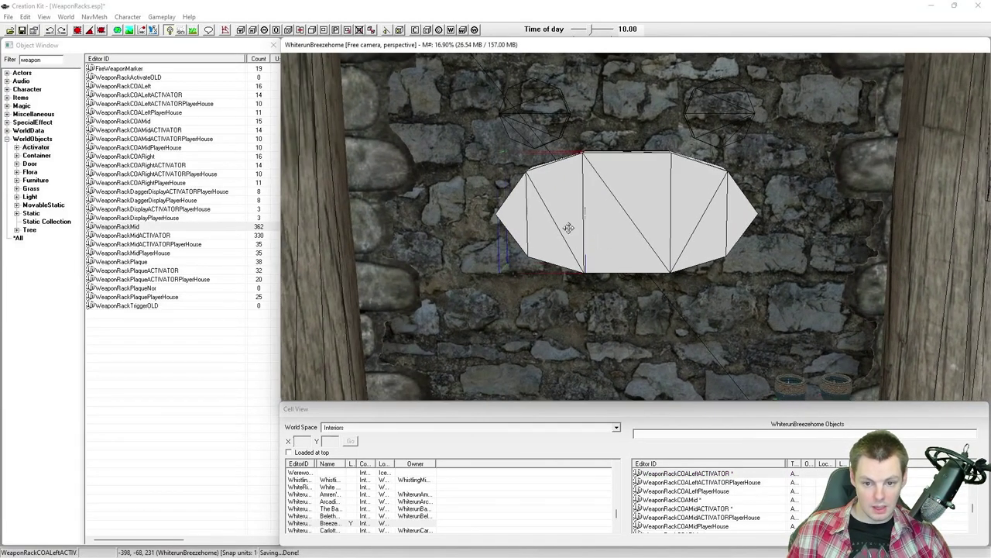
double_click(569, 232)
key("Escape")
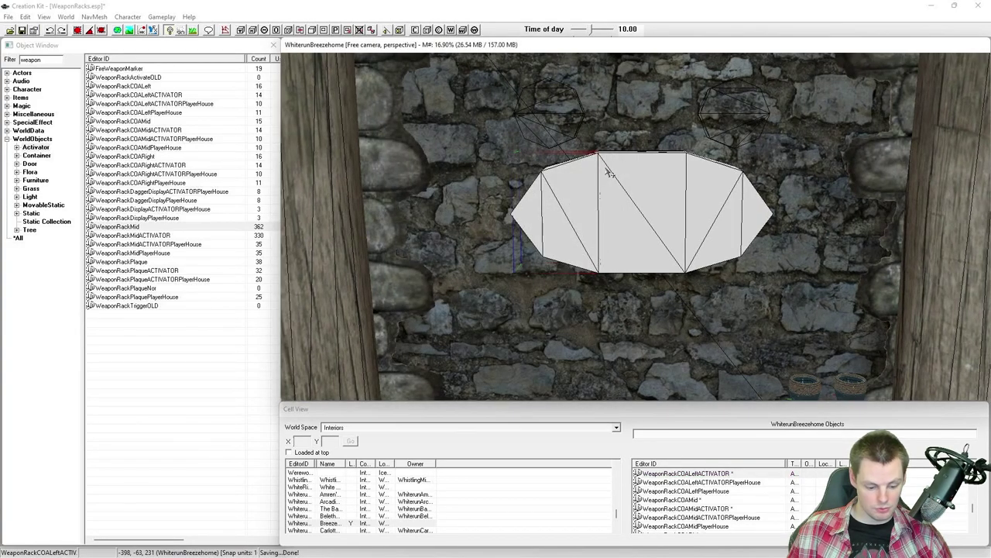
Replace WeaponRackCOALeftACTIVATOR and WeaponRackCOAMidACTIVATOR with WeaponRackCOALeftACTIVATORPlayerHouse and WeaponRackCOAMidACTIVATORPlayerHouse, for the selected references only.
key("ctrl+f")
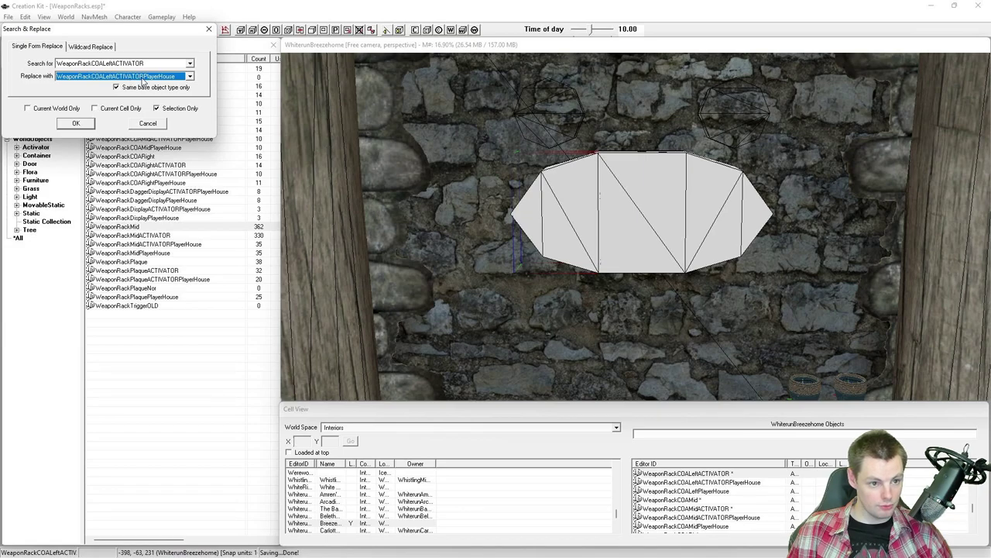
left_click(77, 124)
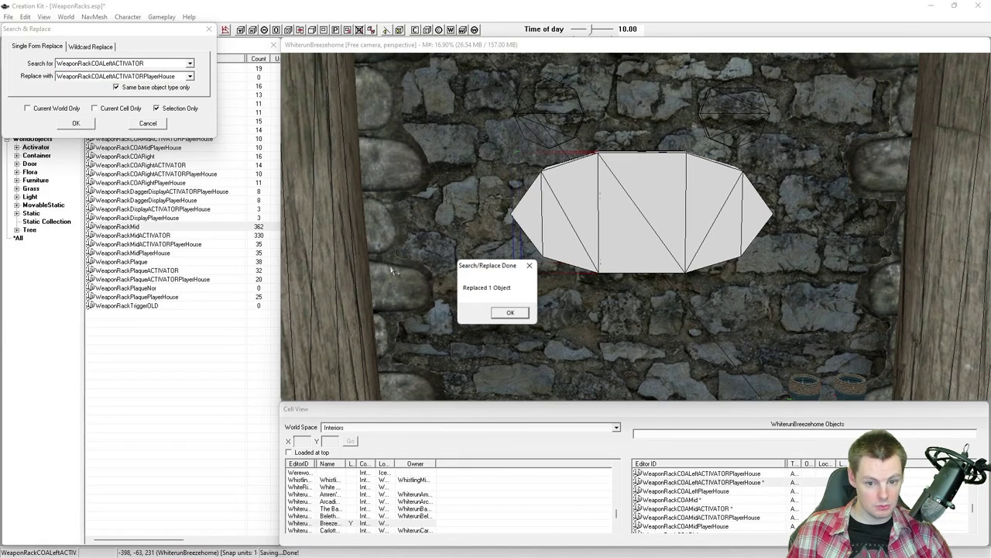
left_click(513, 312)
key("ctrl+f")
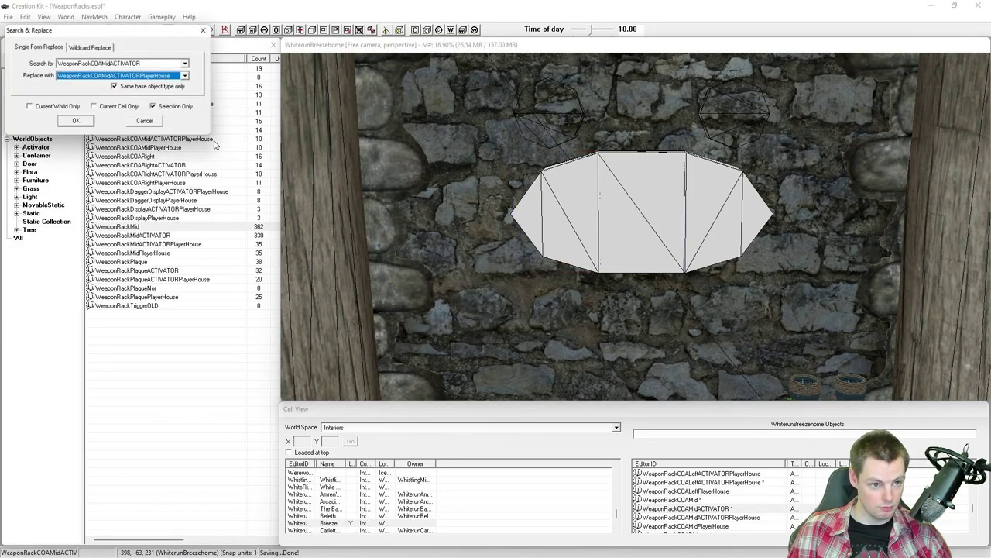
key("Return")
left_click(517, 313)
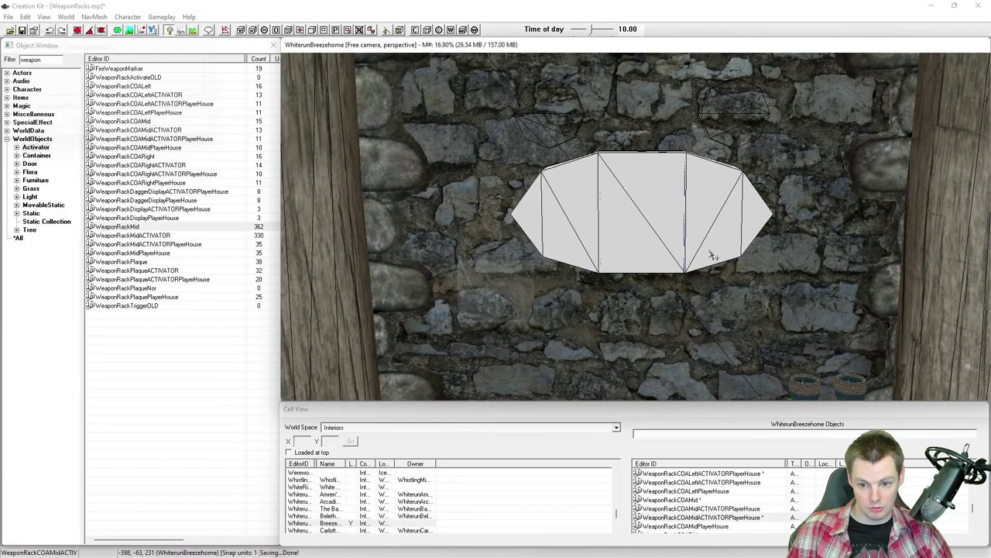
Replace the selected WeaponRackCOARightACTIVATOR with WeaponRackCOARightACTIVATORPlayerHouse.
left_click(708, 250)
key("ctrl+f")
left_click(78, 124)
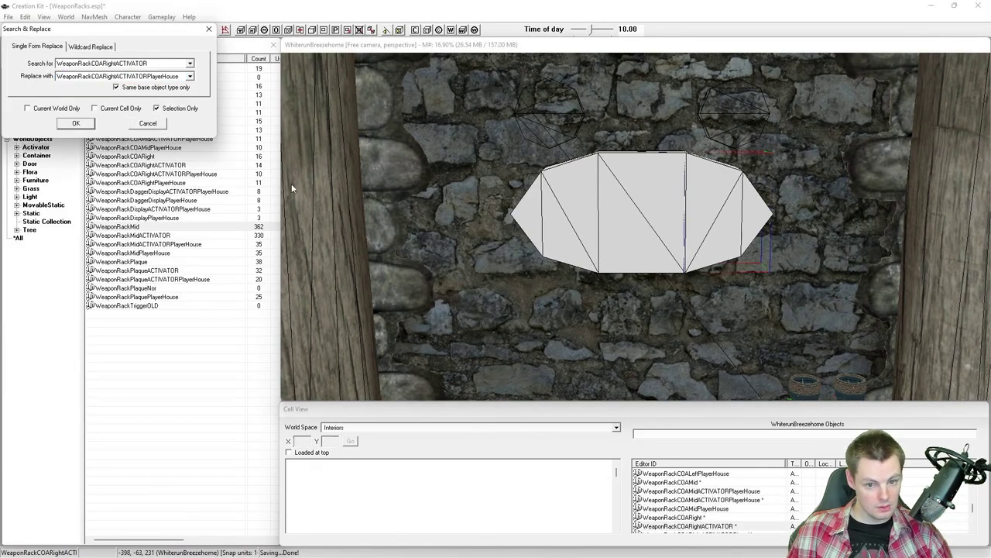
left_click(514, 314)
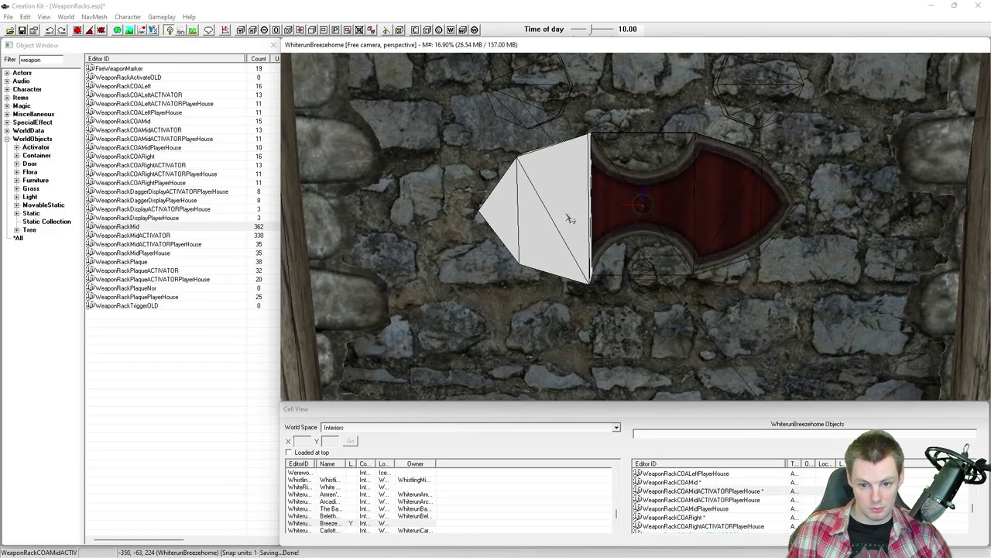
Replace the selected middle plaque piece, WeaponRackCOAMid, with WeaponRackCOAMidACTIVATOR.
double_click(591, 203)
left_click(539, 392)
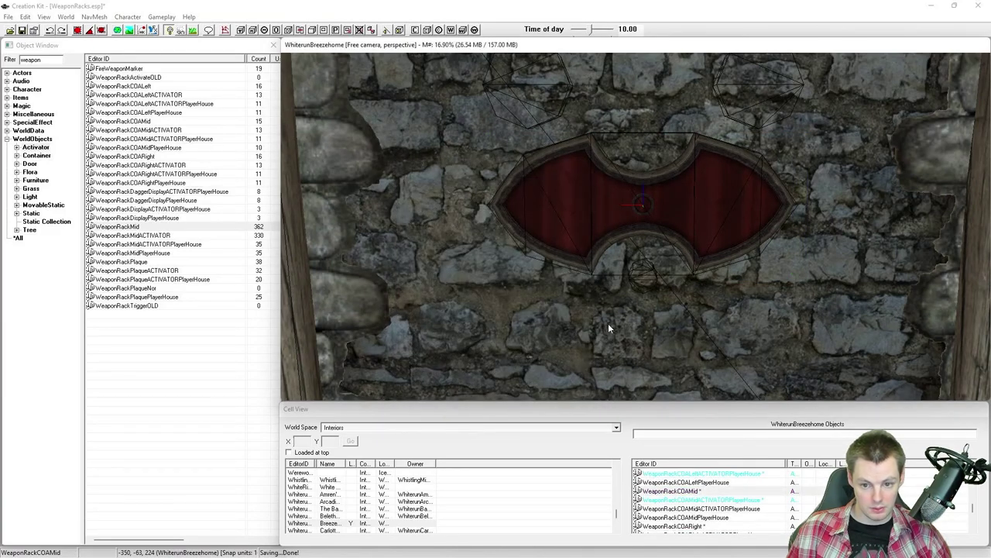
key("ctrl+f")
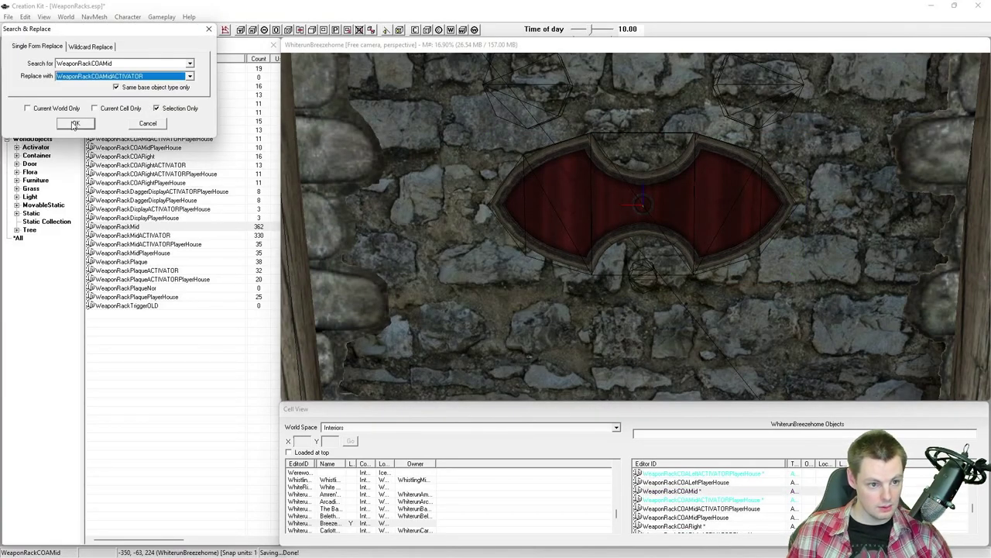
key("Return")
left_click(511, 312)
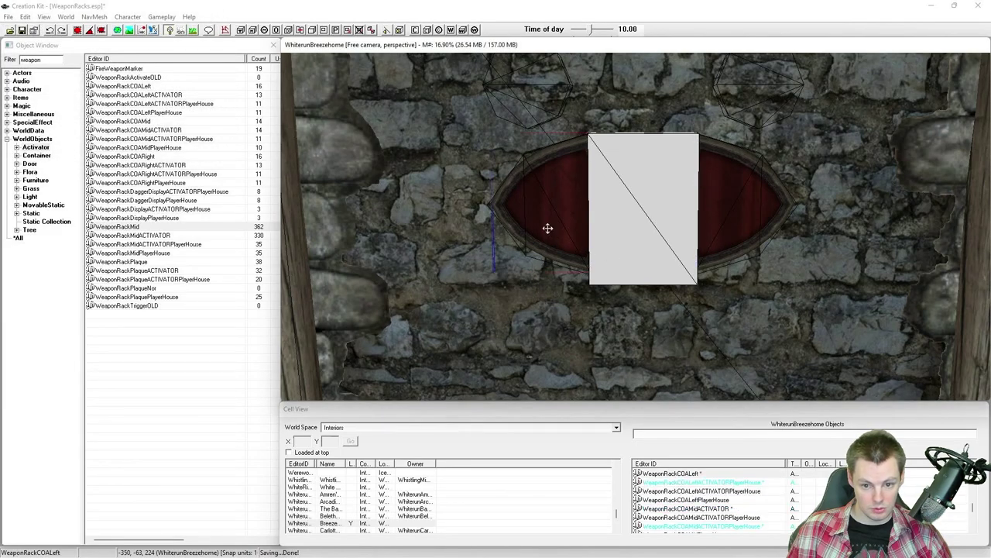
Replace the selected WeaponRackCOAMidACTIVATOR on the plaque with WeaponRackCOAMidPlayerHouse.
key("ctrl+f")
left_click(138, 78)
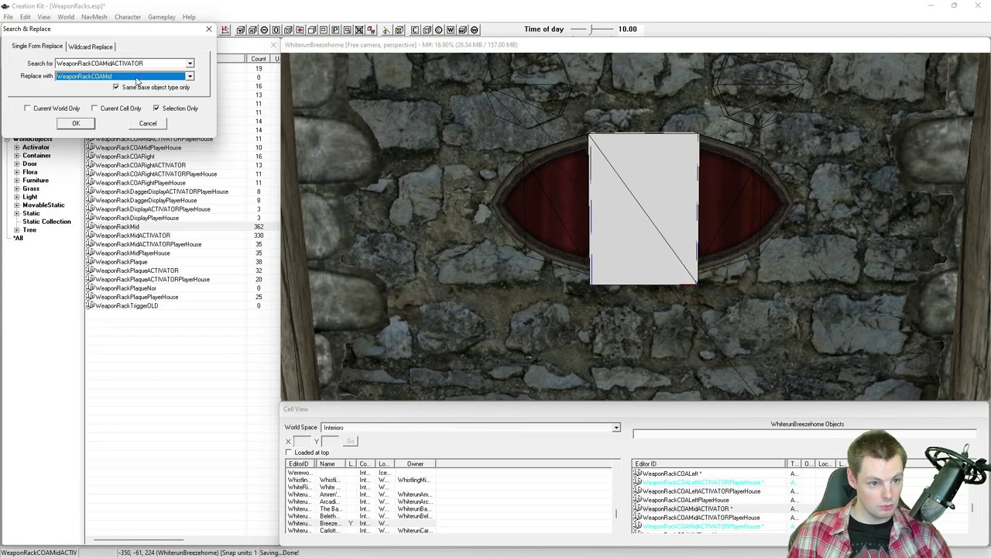
scroll(136, 81, "down", 2)
left_click(89, 122)
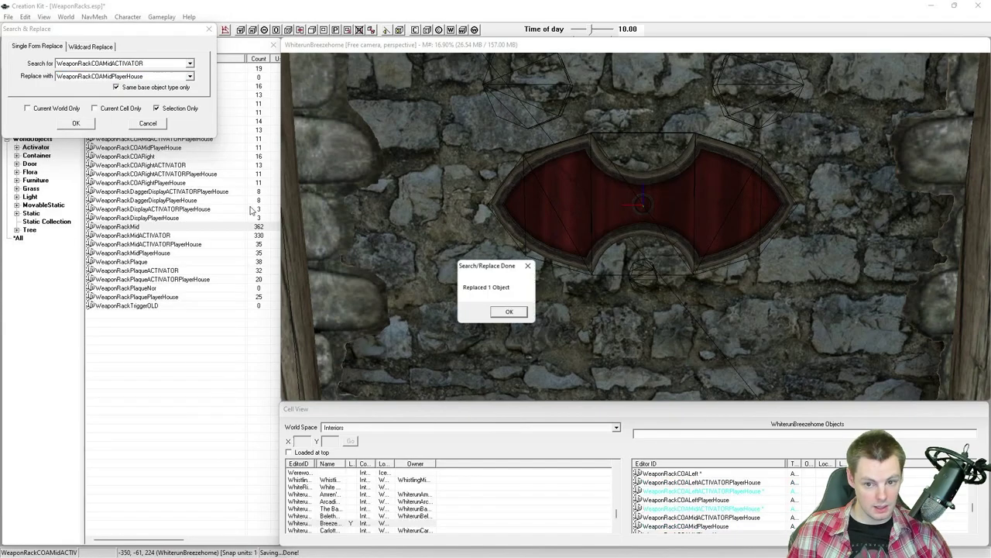
left_click(508, 311)
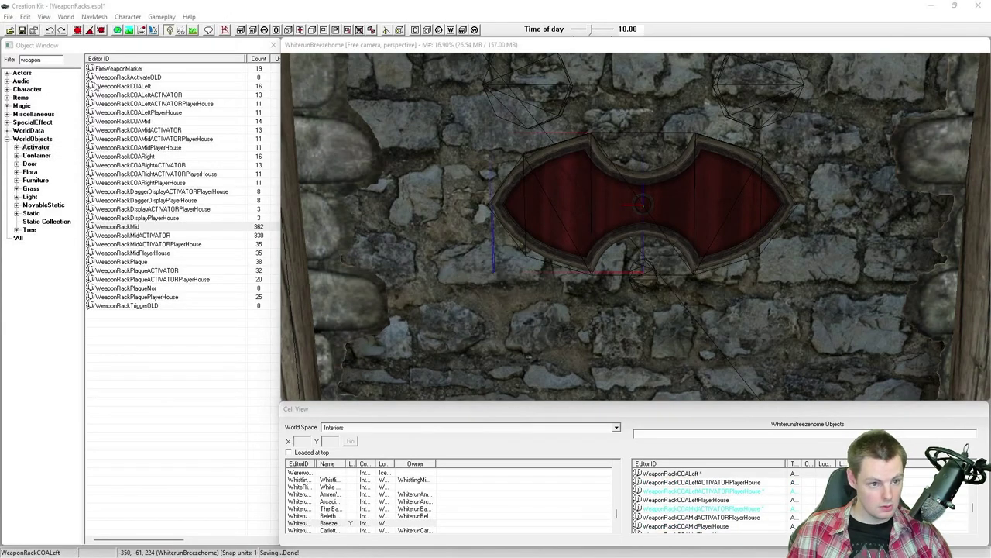
Replace the selected WeaponRackCOALeft plaque piece with WeaponRackCOALeftPlayerHouse.
key("ctrl+f")
left_click(90, 76)
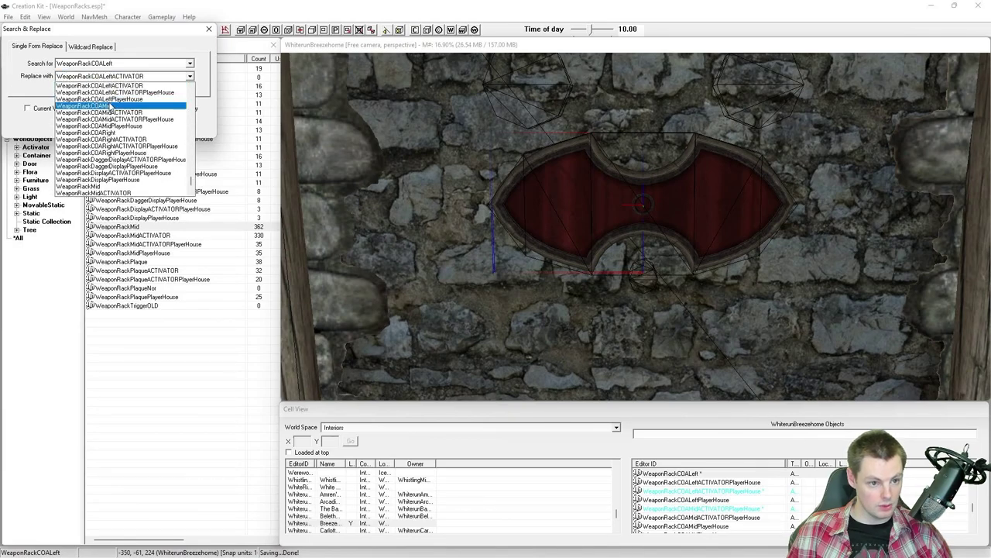
left_click(105, 99)
left_click(100, 78)
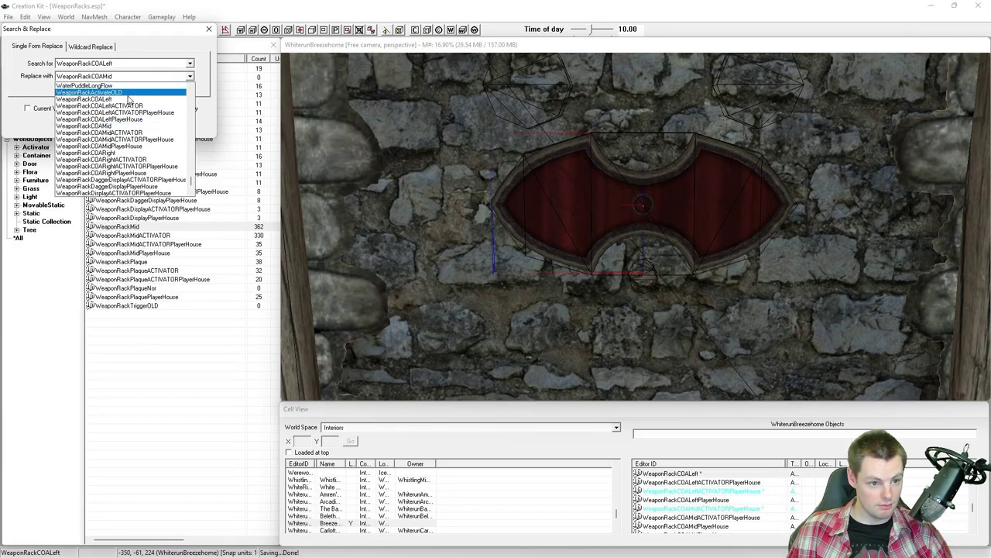
left_click(99, 91)
left_click(76, 122)
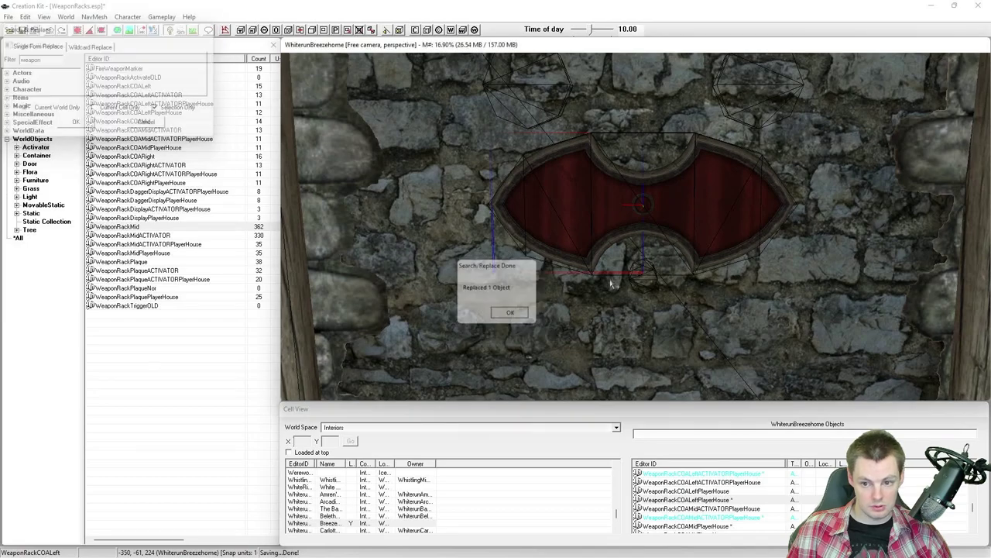
left_click(508, 311)
Replace the WeaponRackCOARight plaque piece with WeaponRackCOARightPlayerHouse.
left_click(708, 230)
key("ctrl+f")
left_click(104, 78)
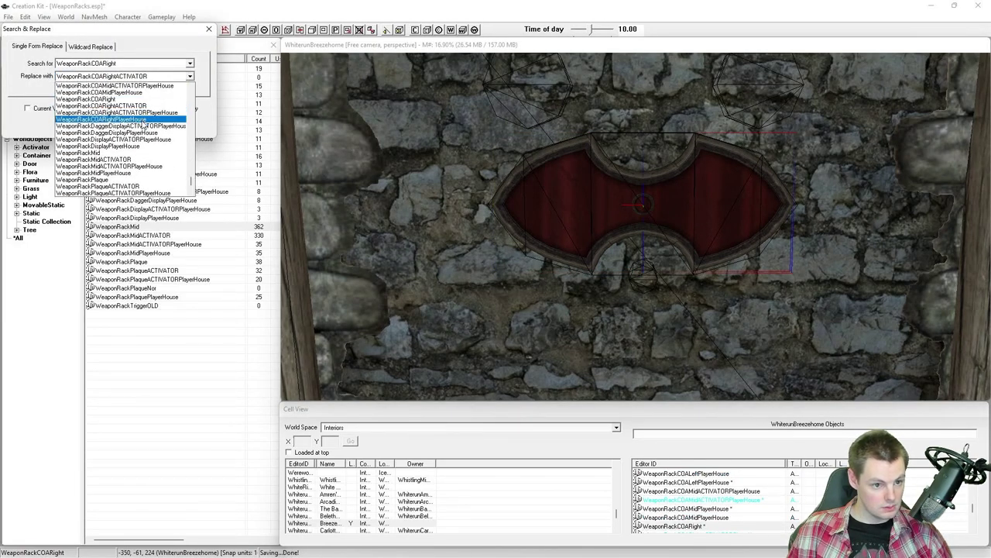
left_click(139, 120)
left_click(76, 123)
left_click(510, 313)
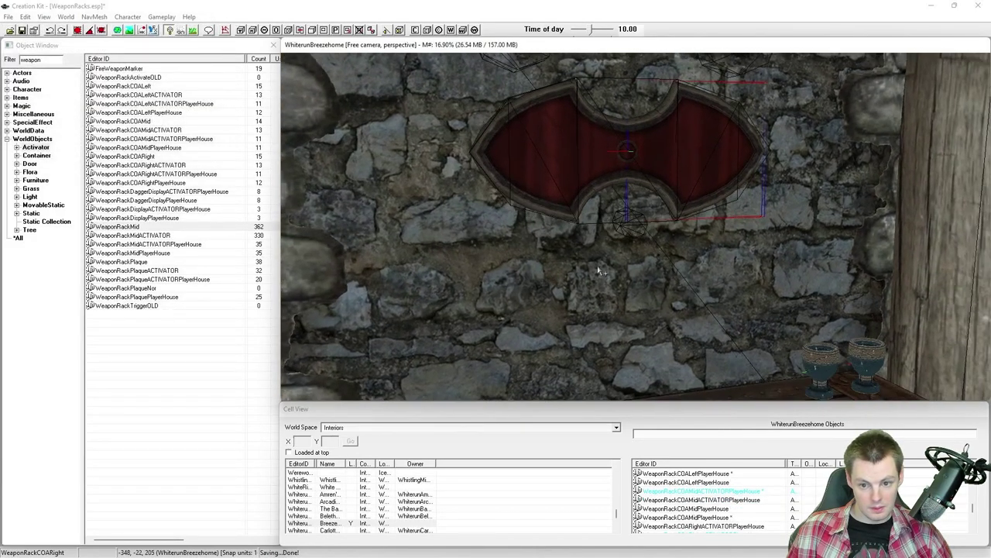
Examine the middle and right plaque activators on the stone wall from several angles.
middle_click_drag(470, 186, 591, 188, "shift")
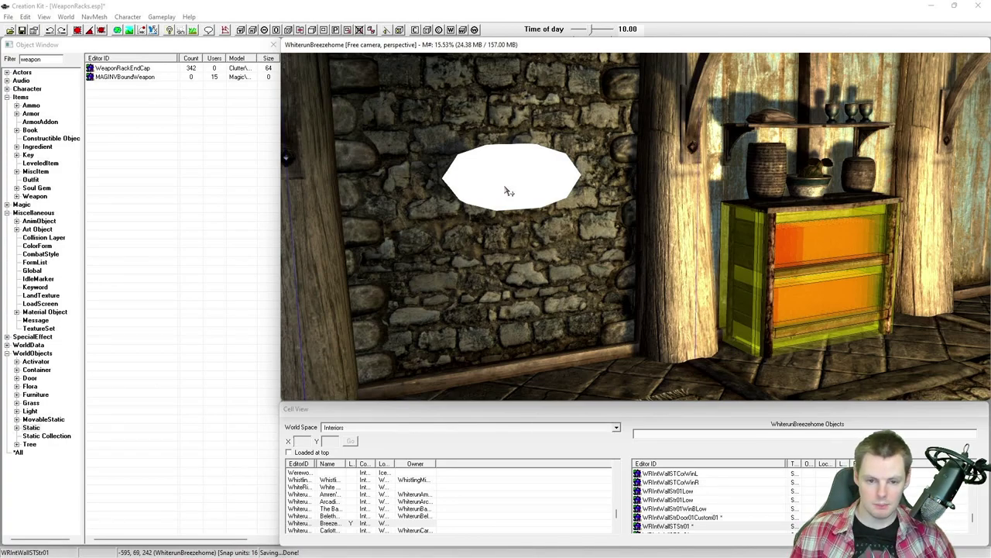
middle_click_drag(508, 193, 588, 203)
left_click(544, 206)
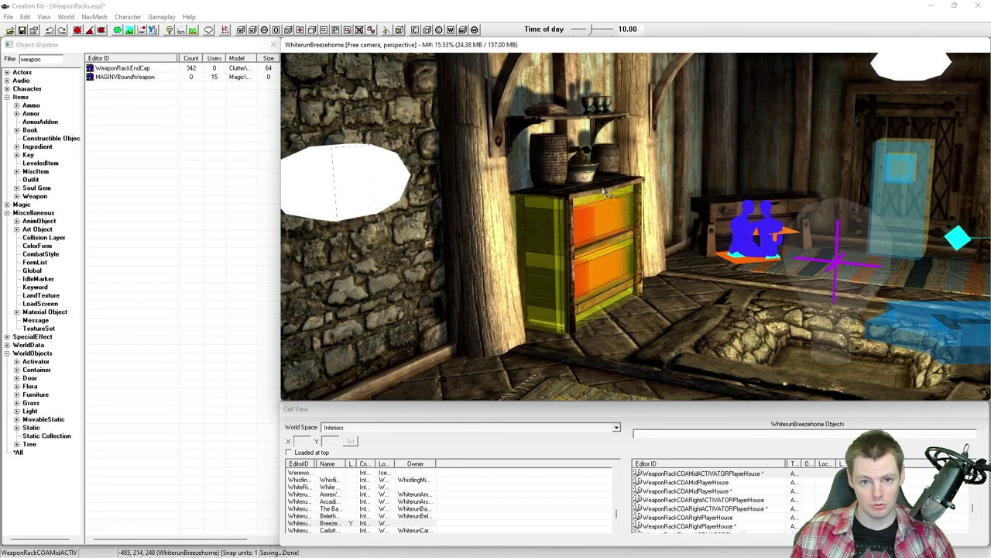
middle_click_drag(607, 196, 663, 208)
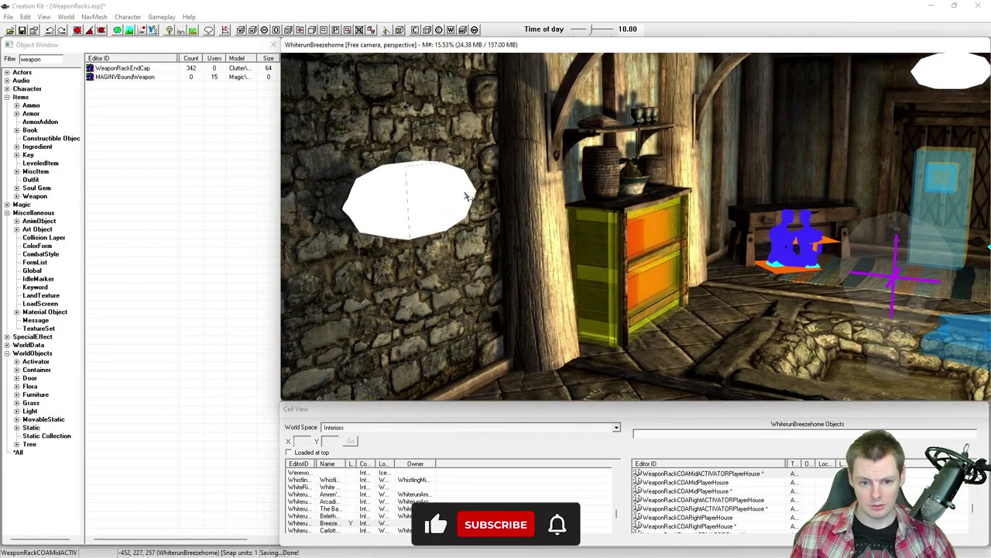
left_click(463, 192)
scroll(462, 192, "up", 1)
scroll(465, 193, "down", 1)
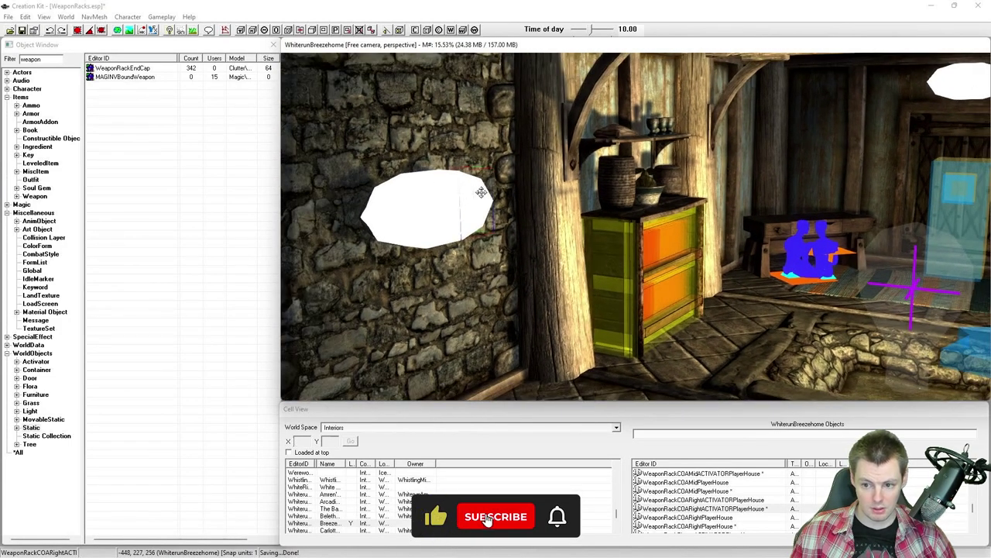
middle_click_drag(527, 205, 516, 207, "shift")
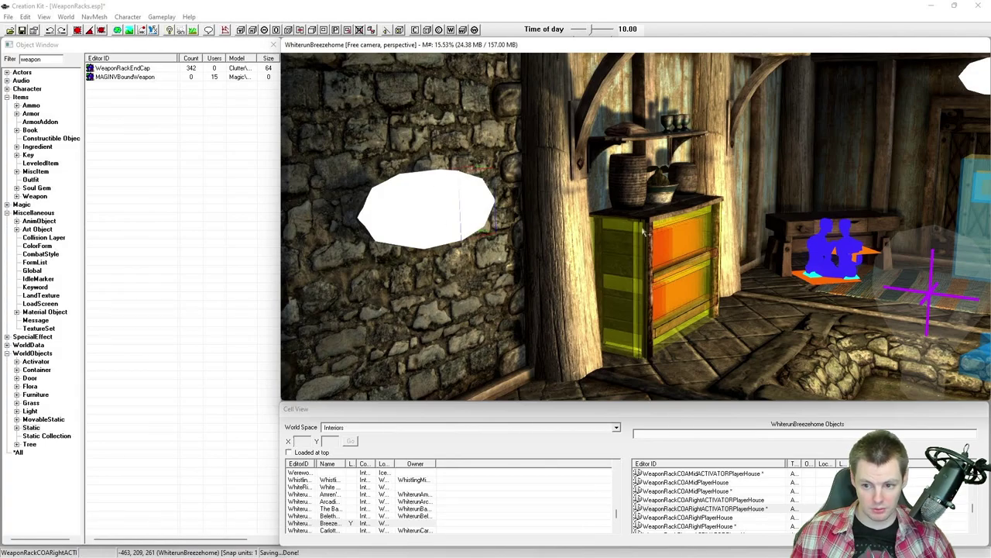
left_click(840, 222)
mouse_move(841, 223)
middle_mouse_down()
mouse_move(819, 214)
mouse_move(847, 215)
mouse_move(715, 219)
mouse_move(565, 194)
mouse_move(571, 204)
mouse_move(553, 212)
mouse_move(592, 199)
middle_mouse_up()
scroll(822, 215, "up", 1)
left_click(564, 199)
scroll(576, 197, "up", 2)
Review the reference data of the left plaque activator and leave it without changes.
left_click(544, 207)
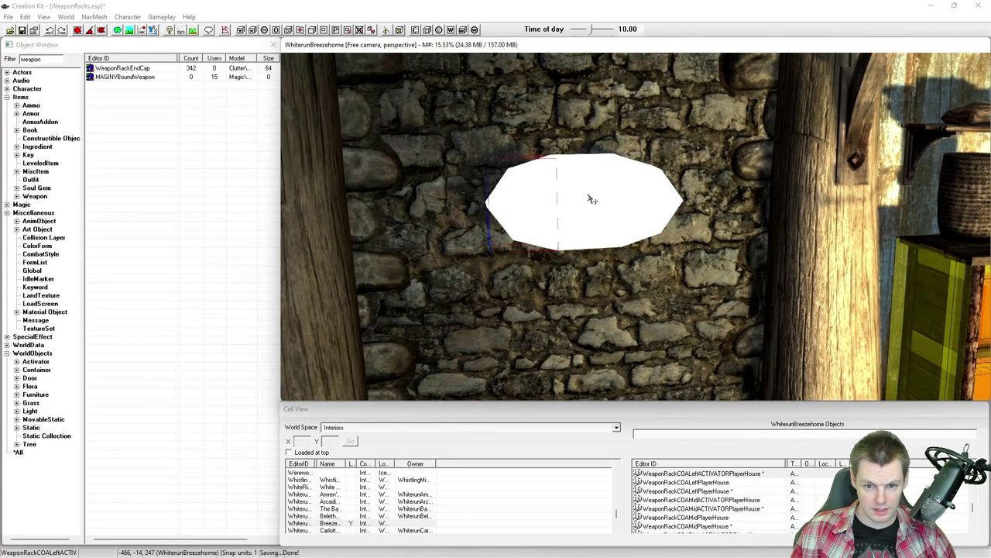
scroll(525, 212, "down", 1)
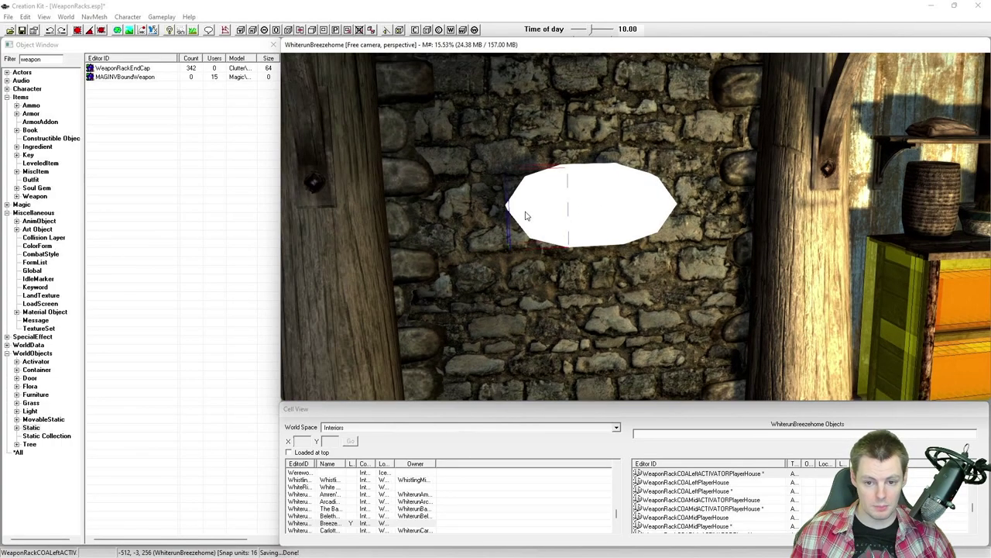
middle_click_drag(525, 211, 549, 210)
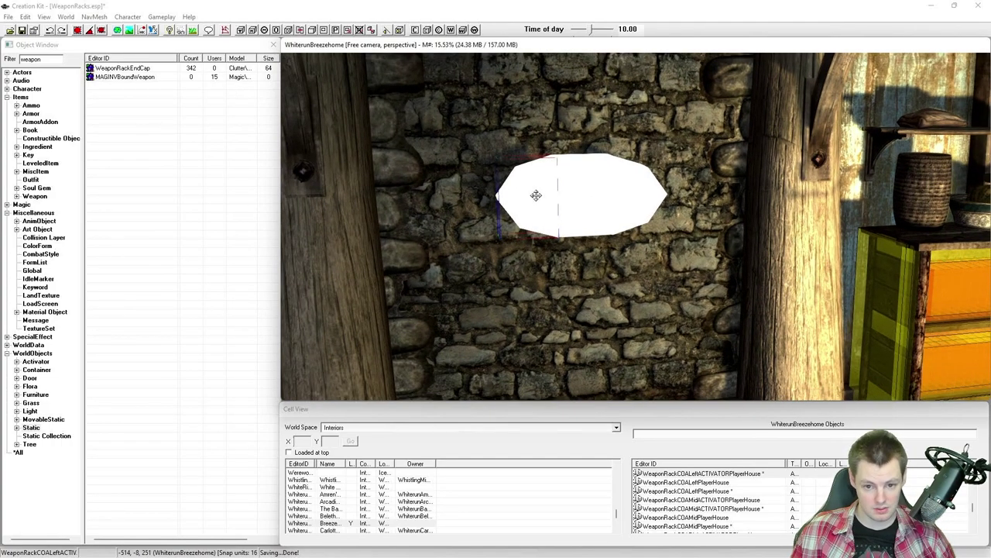
double_click(535, 196)
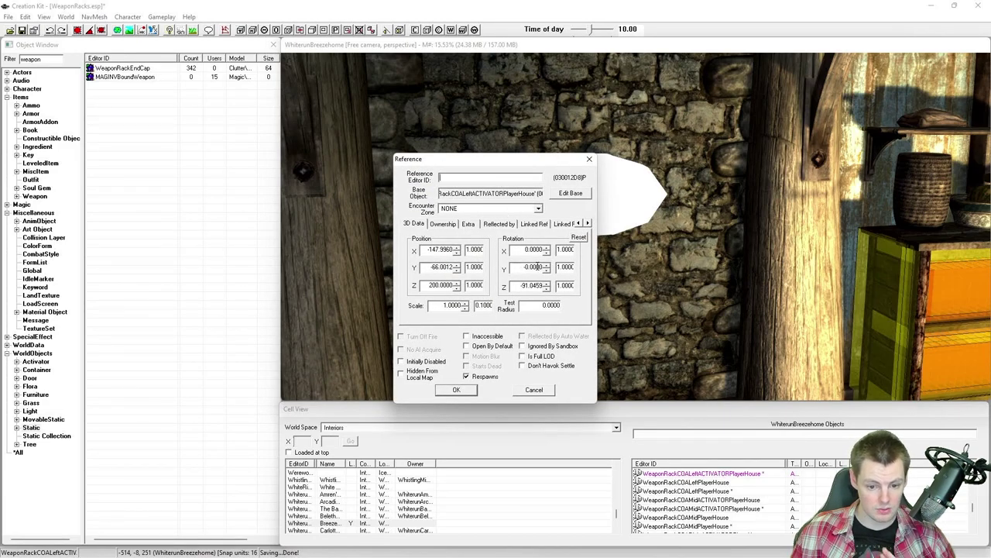
left_click(545, 391)
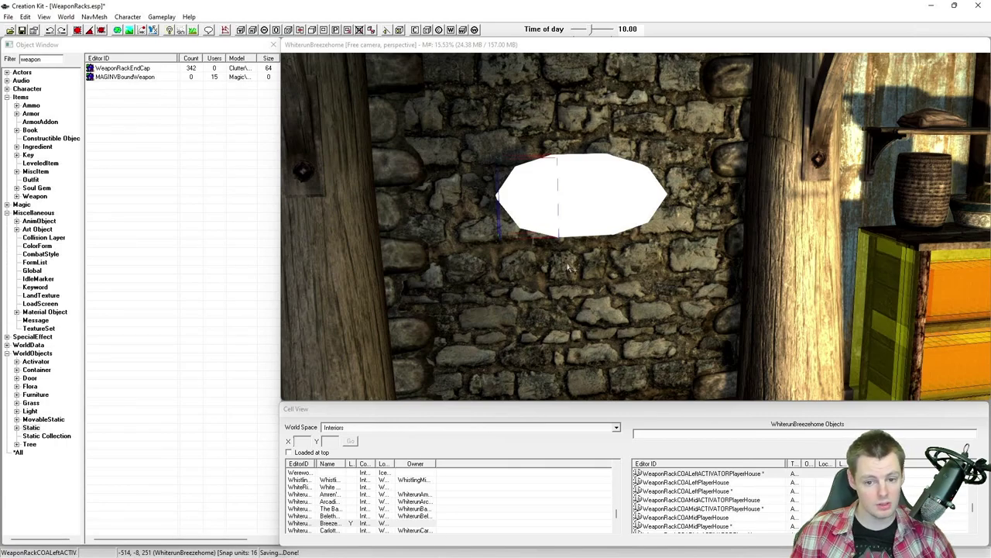
Hide the left, middle and right activators covering the wall plaque and select the left plaque piece.
left_click(594, 171)
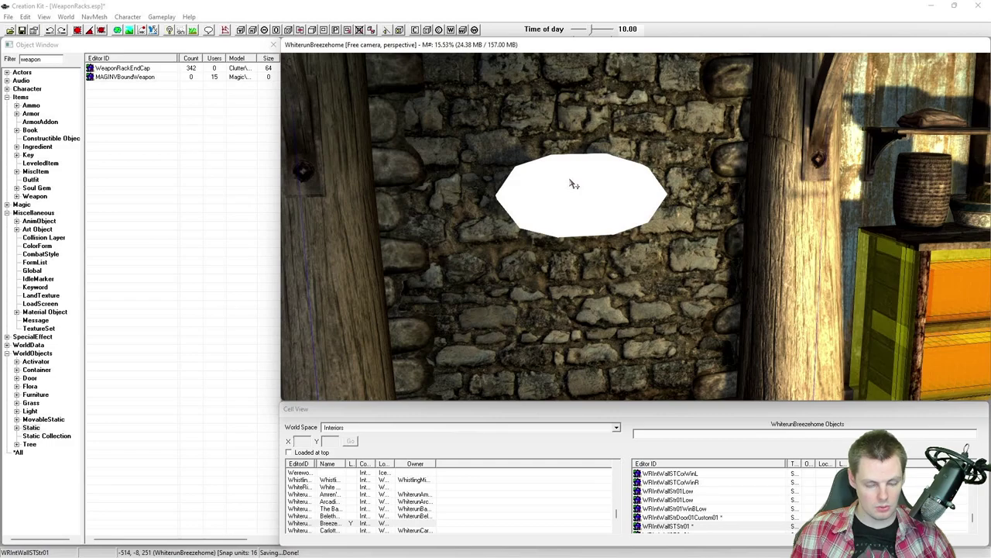
left_click(574, 183)
middle_click_drag(608, 188, 559, 180, "shift")
scroll(571, 192, "up", 1)
left_click(550, 178)
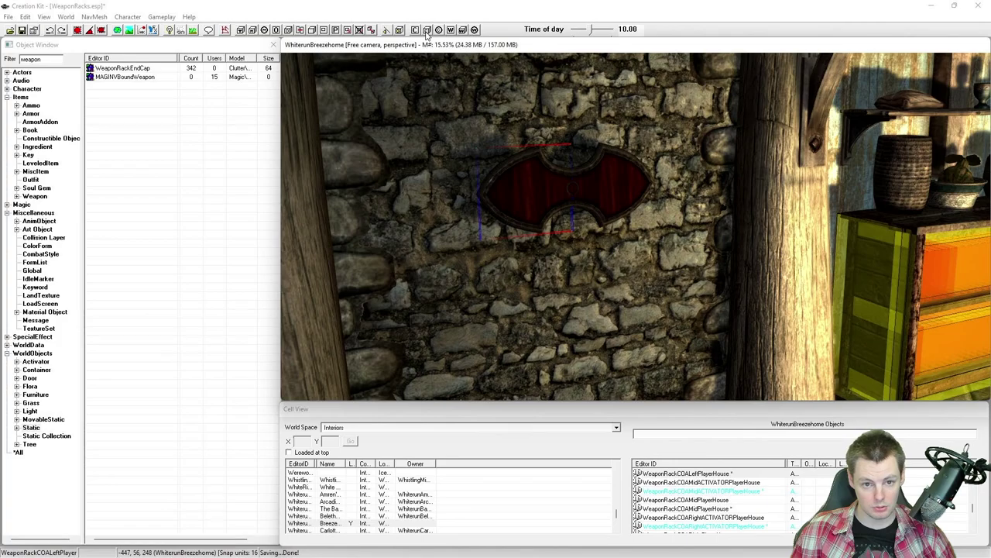
Add a collision box around the left plaque piece and enlarge it into the wall and toward the plaque's outer end.
left_click(426, 32)
middle_click_drag(504, 150, 558, 198, "shift")
scroll(476, 151, "up", 2)
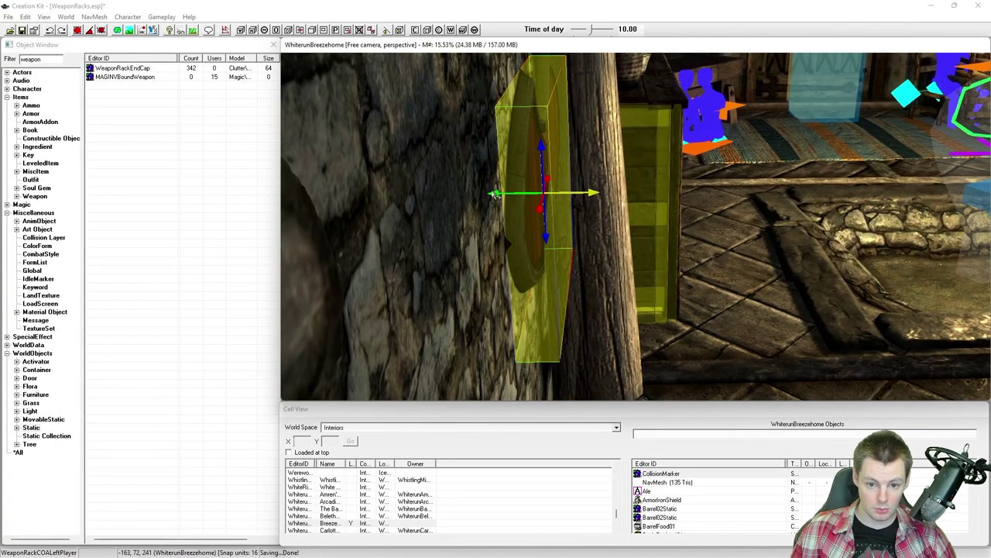
left_click_drag(493, 193, 477, 186)
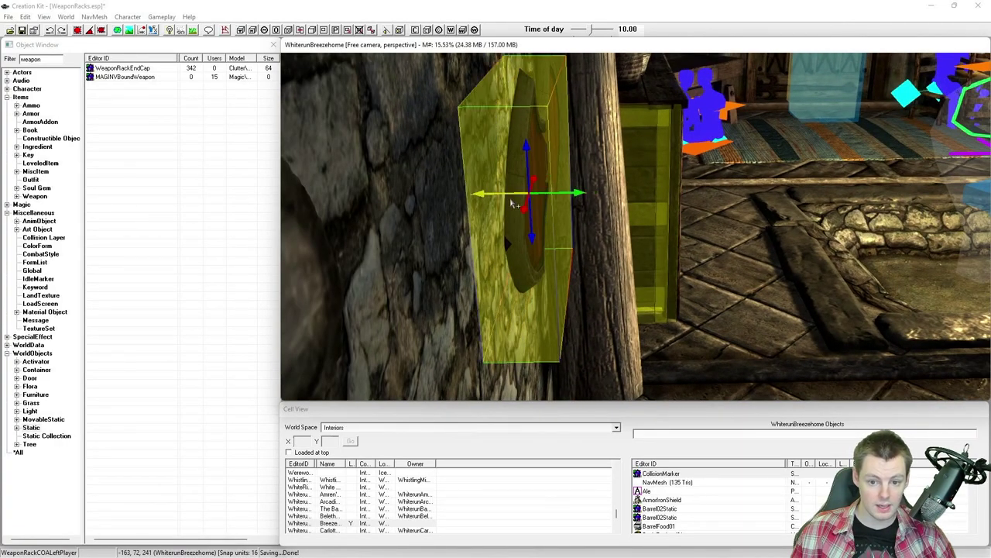
left_click_drag(523, 209, 522, 214)
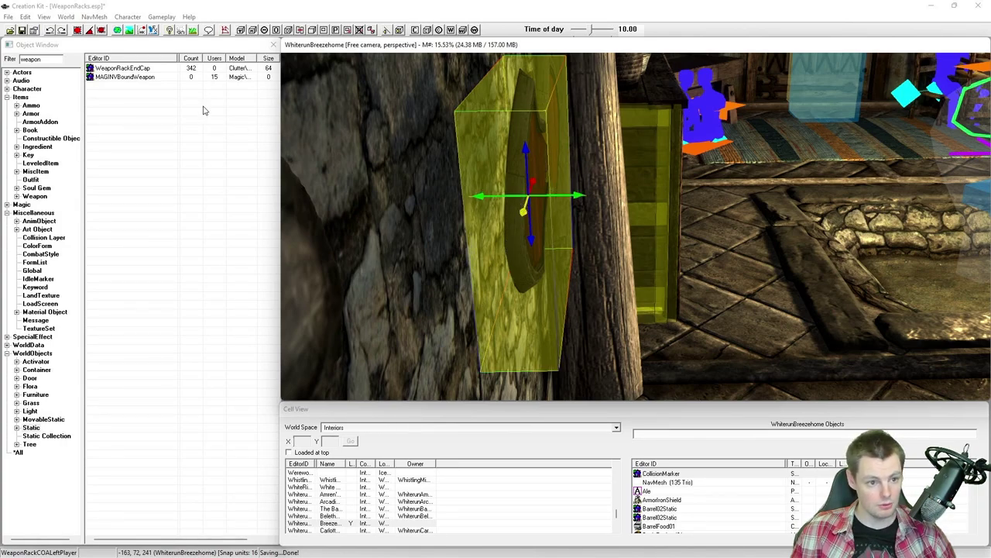
Open a preview of the MAGINVBoundWeapon object.
right_click(114, 78)
left_click(143, 130)
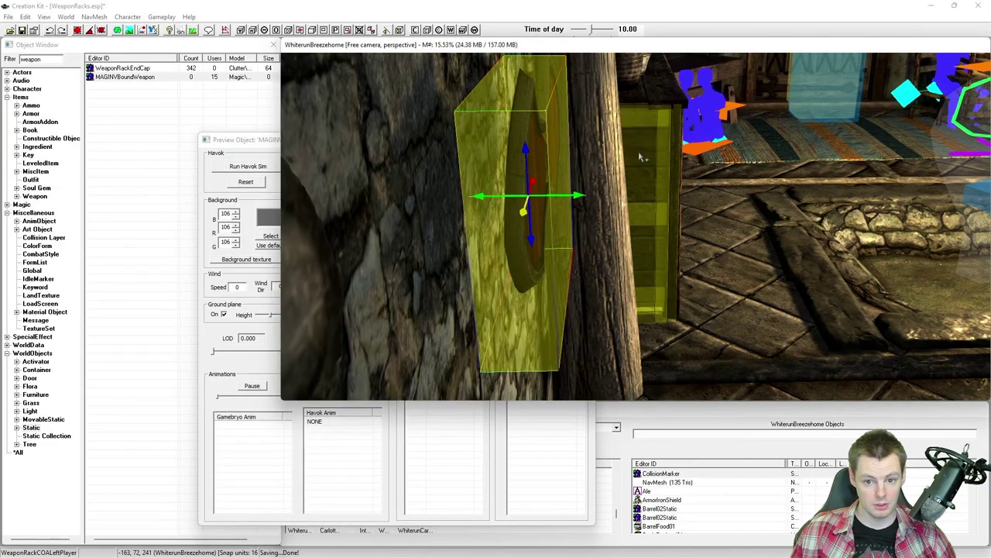
Slightly adjust the collision box's depth at the left plaque piece and close the MAGINVBoundWeapon preview.
key("shift")
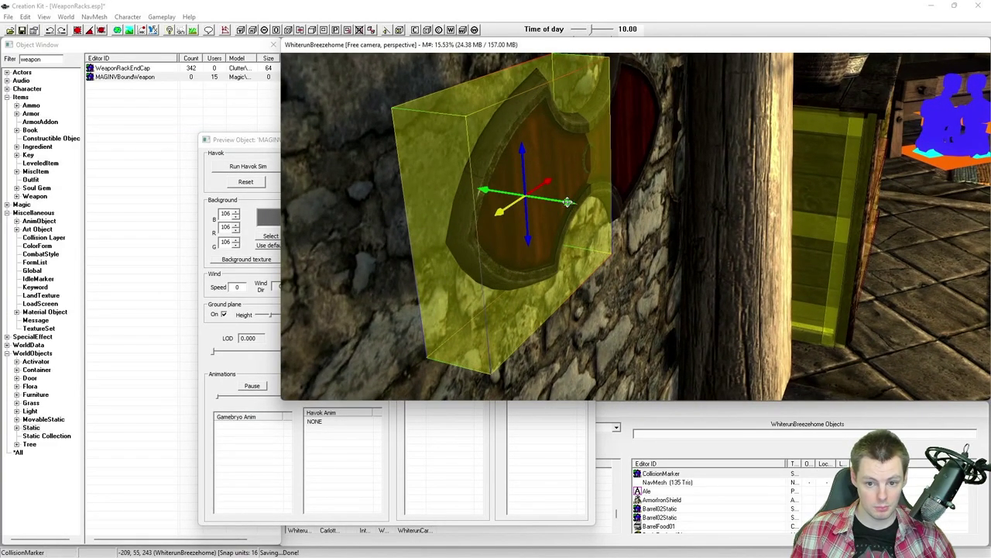
left_click_drag(566, 203, 564, 199)
key("shift")
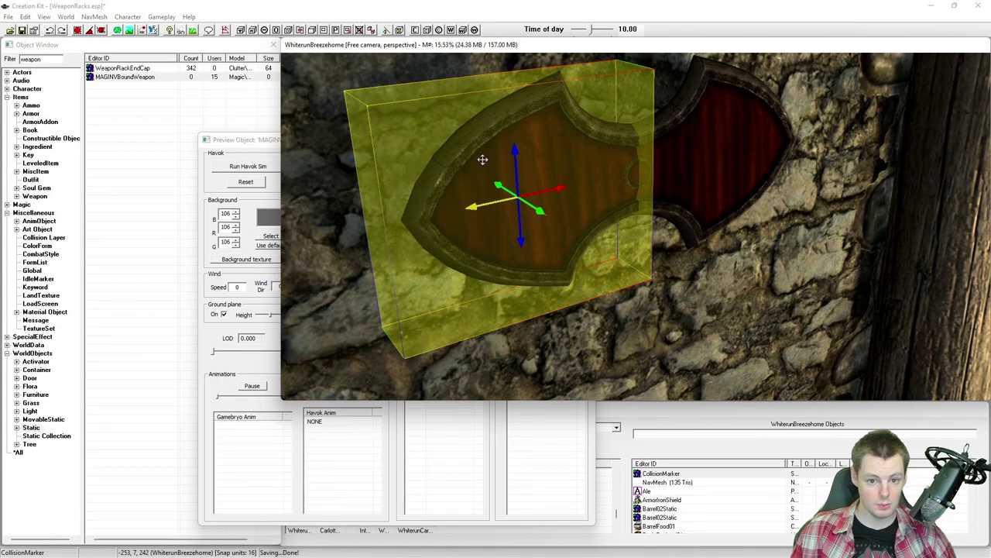
left_click(241, 148)
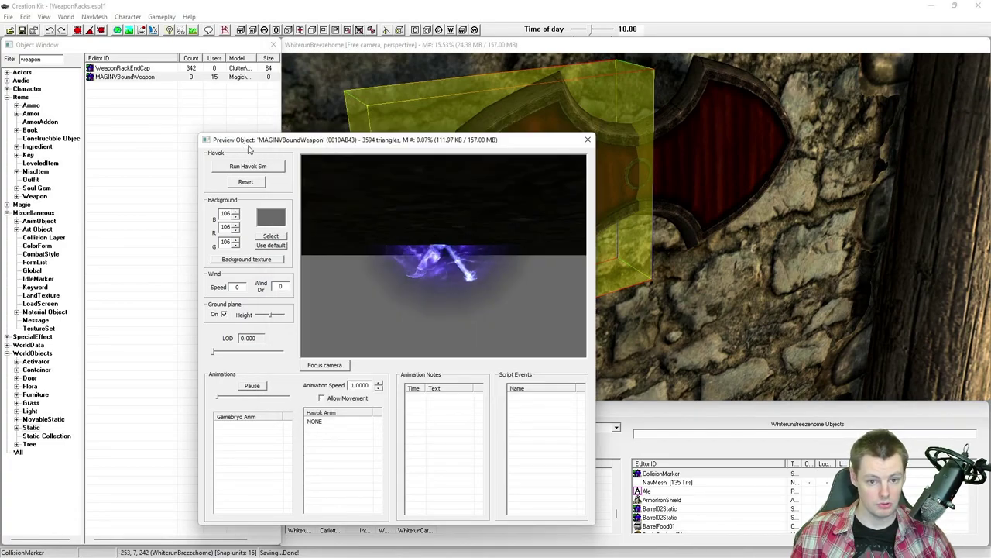
left_click(588, 140)
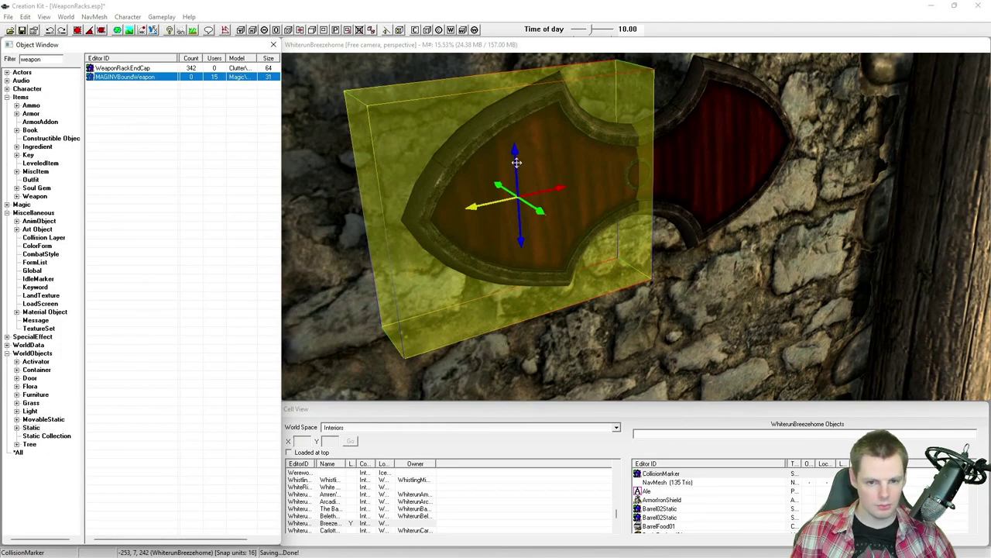
Fit the collision box's height above and below the plaque and widen the box across the plaque's right half.
middle_click_drag(553, 170, 482, 157, "shift")
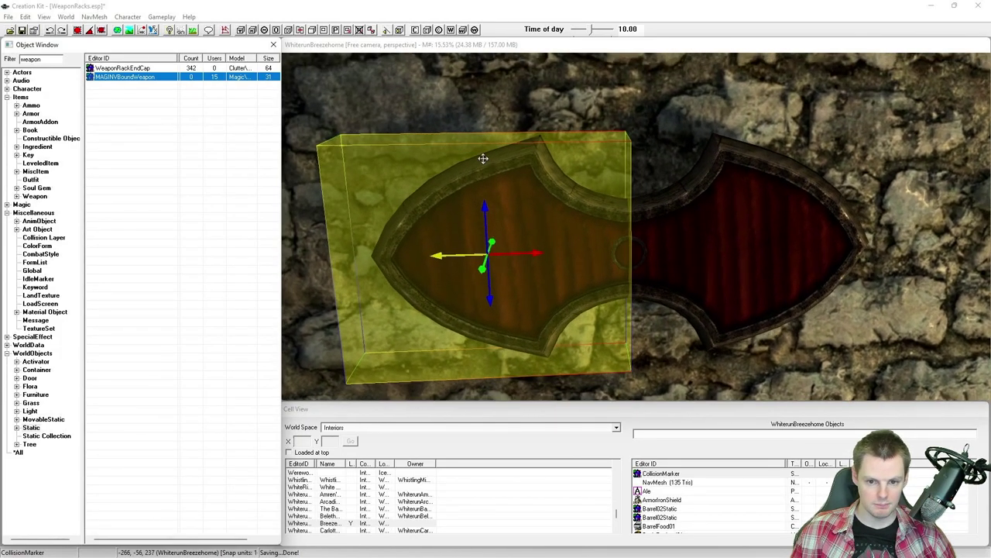
scroll(483, 156, "down", 3)
mouse_move(526, 200)
left_mouse_down()
mouse_move(526, 177)
mouse_move(527, 188)
left_mouse_up()
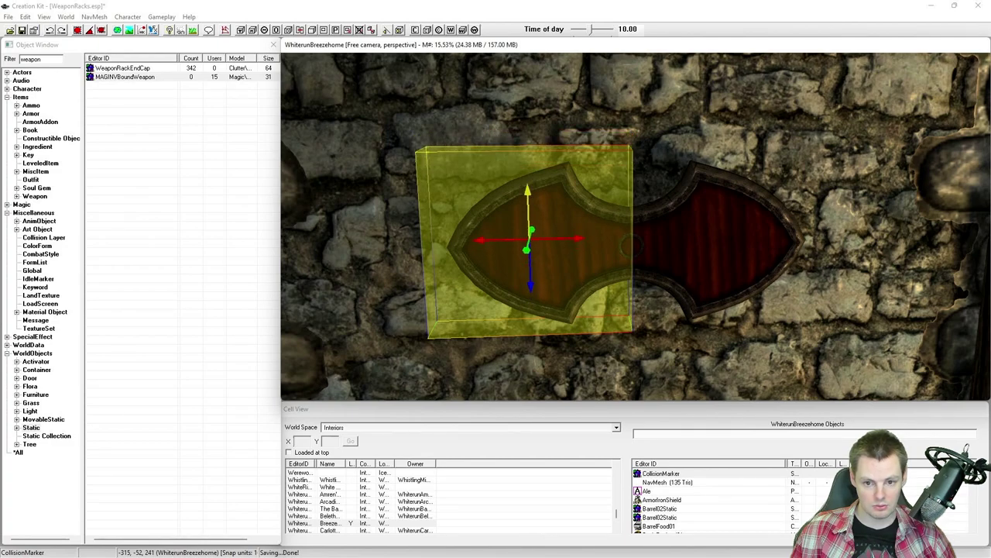
left_click_drag(532, 285, 531, 294)
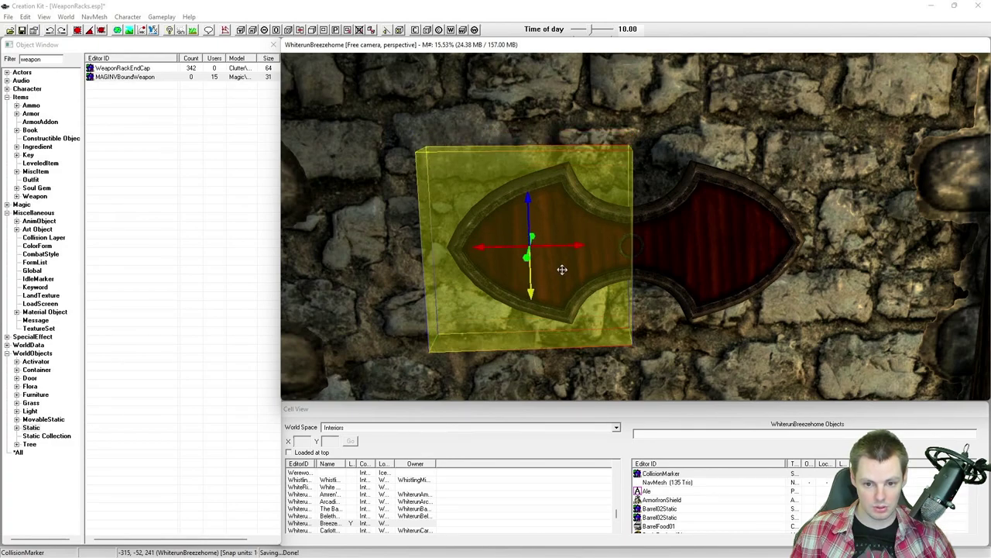
left_click_drag(580, 246, 686, 242)
Show the hidden plaque activators again and adjust the collision box's depth so it encloses the plaque and the activators.
middle_click_drag(682, 239, 708, 251, "shift")
scroll(708, 250, "up", 4)
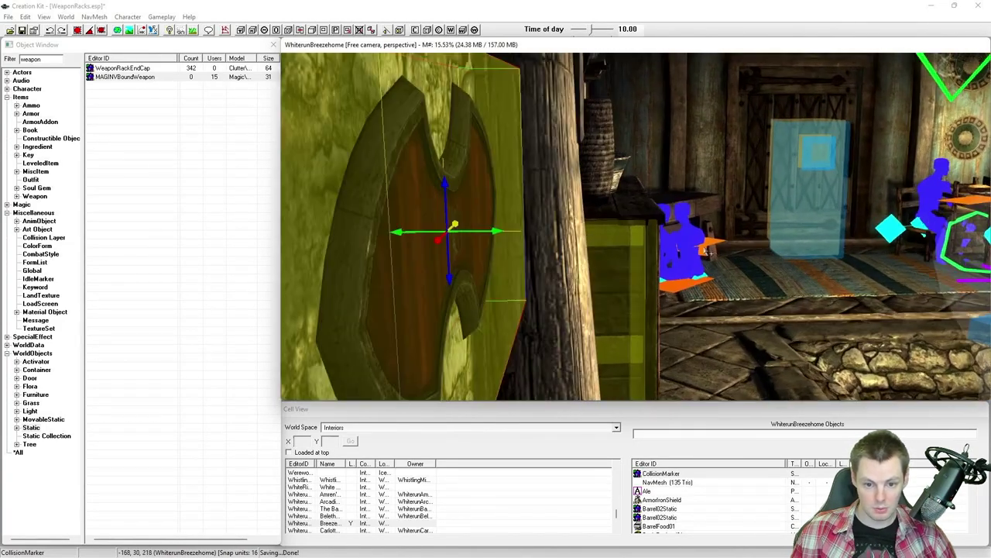
middle_click_drag(503, 225, 639, 227, "shift")
left_click_drag(639, 227, 570, 225)
mouse_move(564, 228)
middle_mouse_down("shift")
mouse_move(478, 206)
mouse_move(527, 203)
mouse_move(596, 243)
mouse_move(615, 232)
mouse_move(574, 239)
middle_mouse_up("shift")
scroll(601, 227, "up", 1)
scroll(609, 231, "down", 1)
key("F4")
left_click_drag(592, 231, 627, 231)
mouse_move(627, 231)
middle_mouse_down("shift")
mouse_move(648, 232)
mouse_move(597, 221)
mouse_move(668, 196)
mouse_move(558, 201)
mouse_move(581, 204)
mouse_move(580, 187)
mouse_move(642, 186)
mouse_move(527, 193)
mouse_move(618, 206)
mouse_move(634, 231)
mouse_move(671, 199)
mouse_move(556, 174)
mouse_move(579, 155)
mouse_move(683, 159)
mouse_move(641, 180)
mouse_move(619, 174)
mouse_move(596, 200)
mouse_move(621, 185)
mouse_move(654, 203)
mouse_move(645, 190)
middle_mouse_up("shift")
scroll(614, 202, "up", 3)
scroll(600, 208, "down", 3)
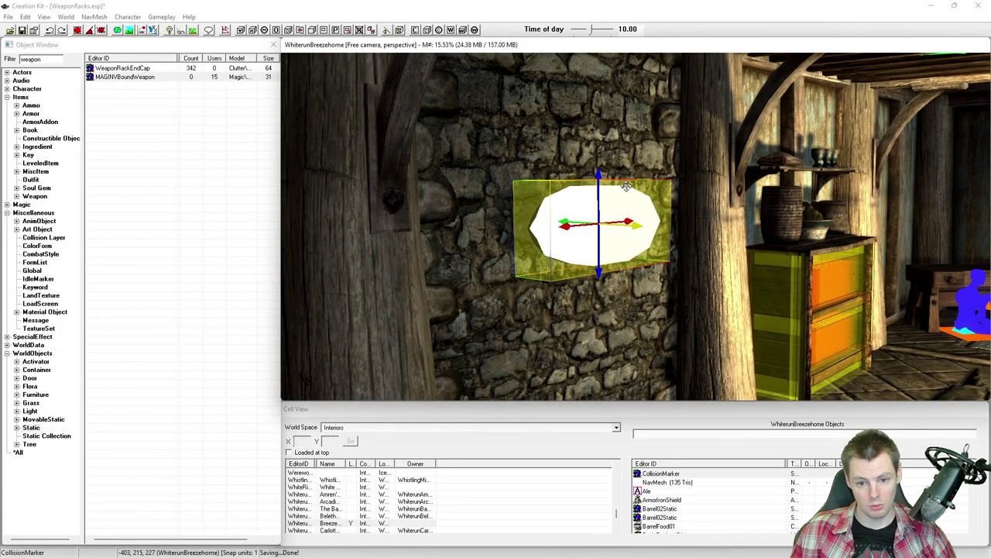
Review the reference data of the collision box and leave it without changes.
middle_click_drag(626, 185, 587, 186, "shift")
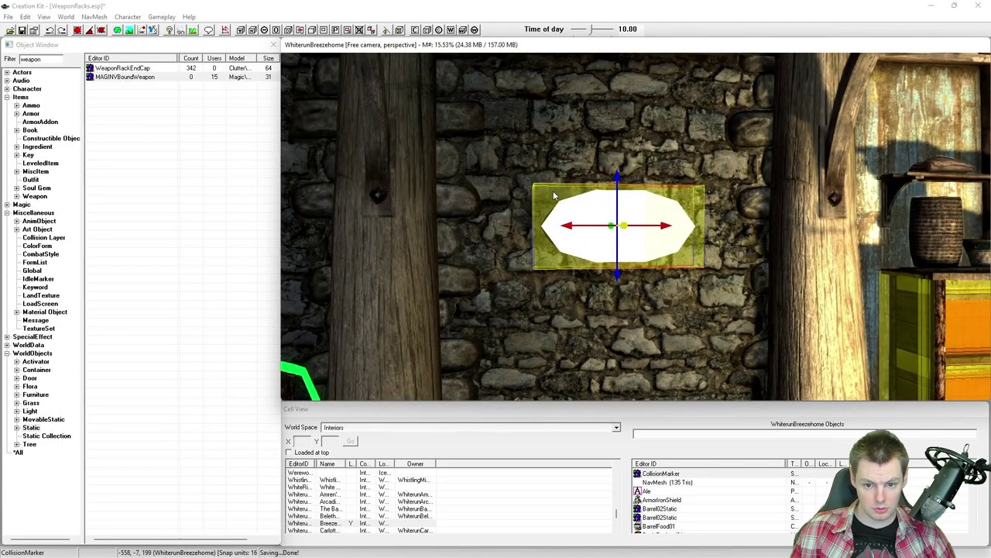
double_click(553, 194)
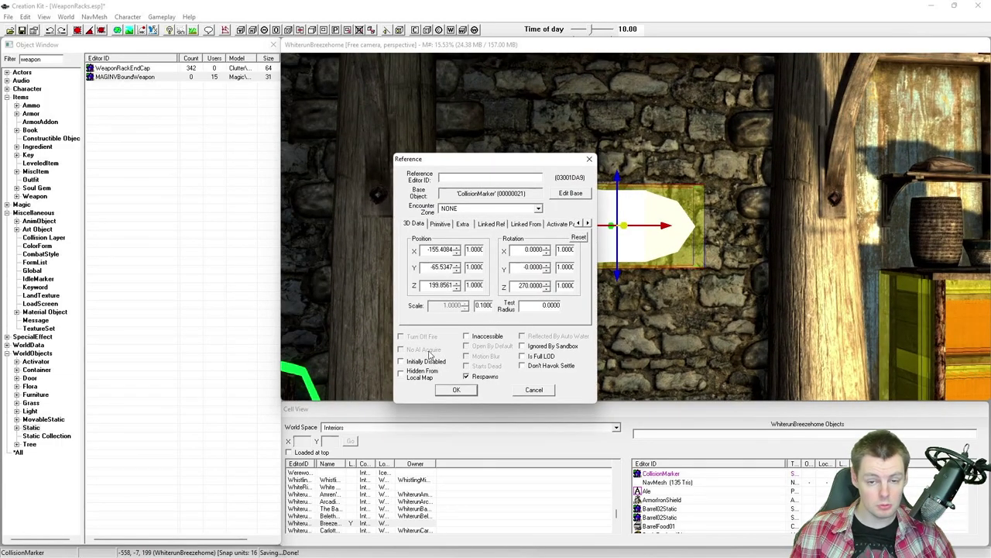
left_click(530, 391)
scroll(622, 300, "up", 4)
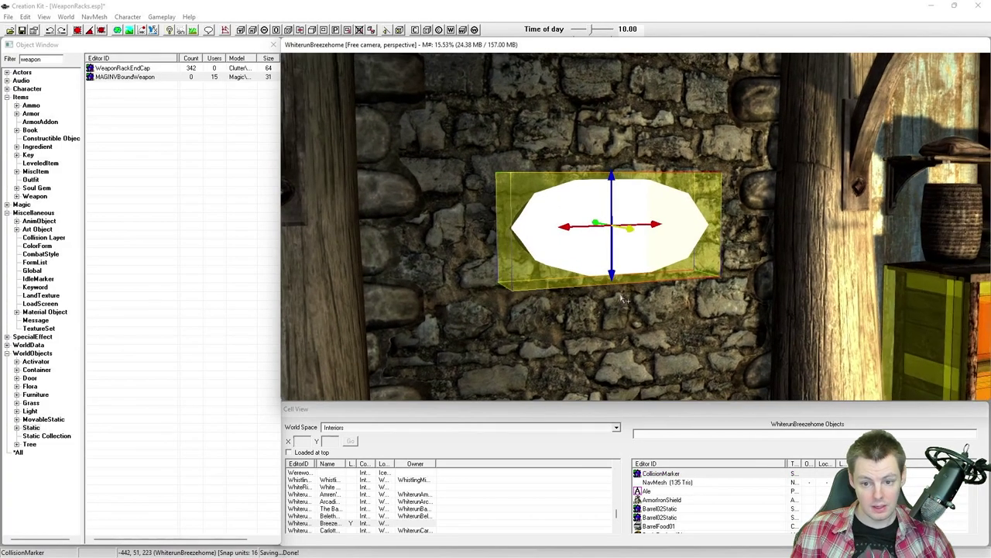
Find the XMarker object with the filter xmarker and place one on the floor beside the rug, near the wall plaque.
mouse_move(622, 300)
middle_mouse_down("shift")
mouse_move(706, 325)
mouse_move(682, 302)
middle_mouse_up("shift")
left_click_drag(47, 60, 21, 59)
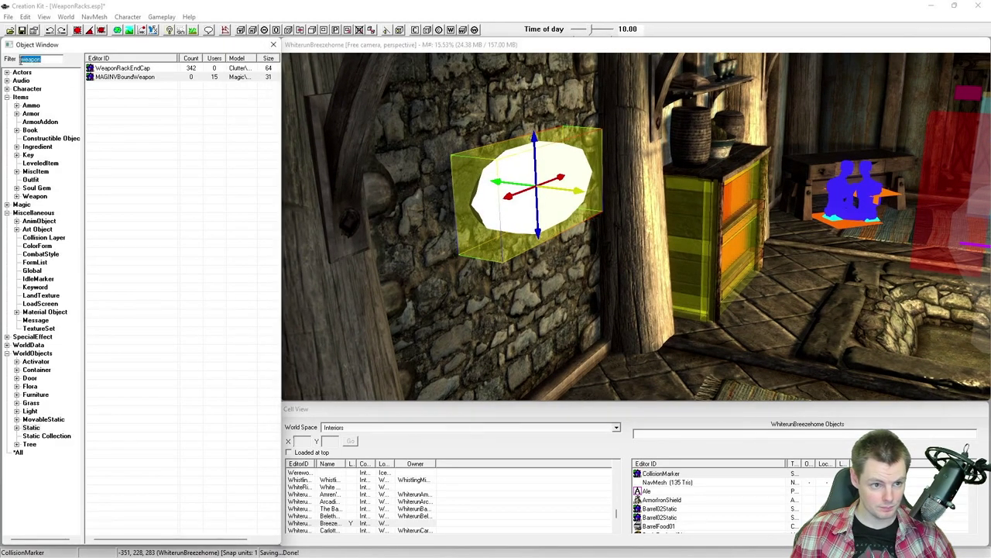
type("arker")
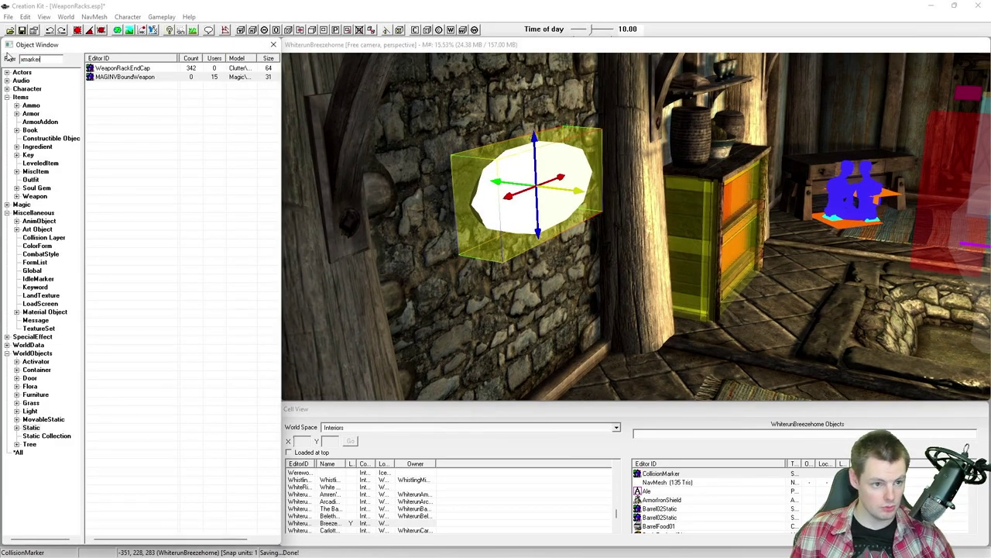
left_click(116, 80)
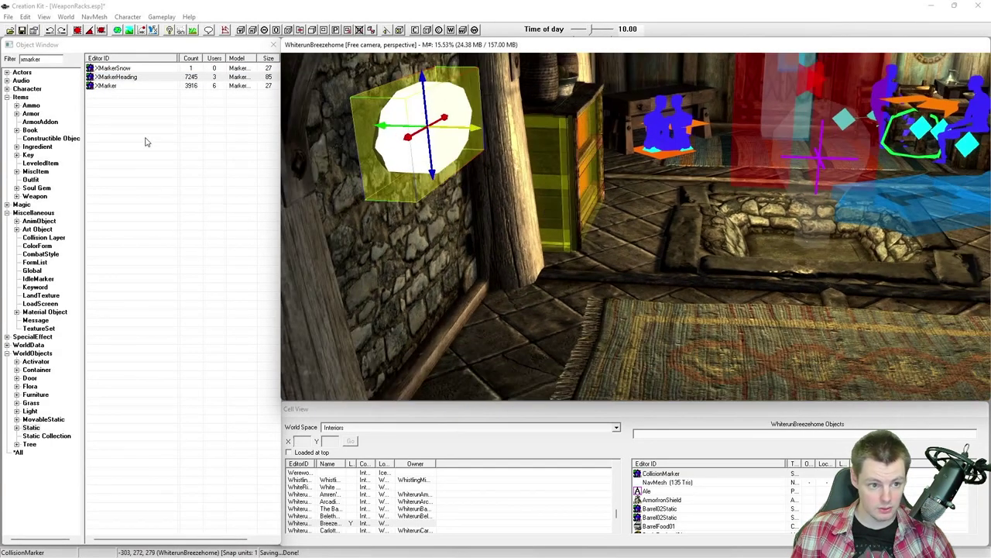
left_click(98, 86)
left_click_drag(98, 88, 573, 311)
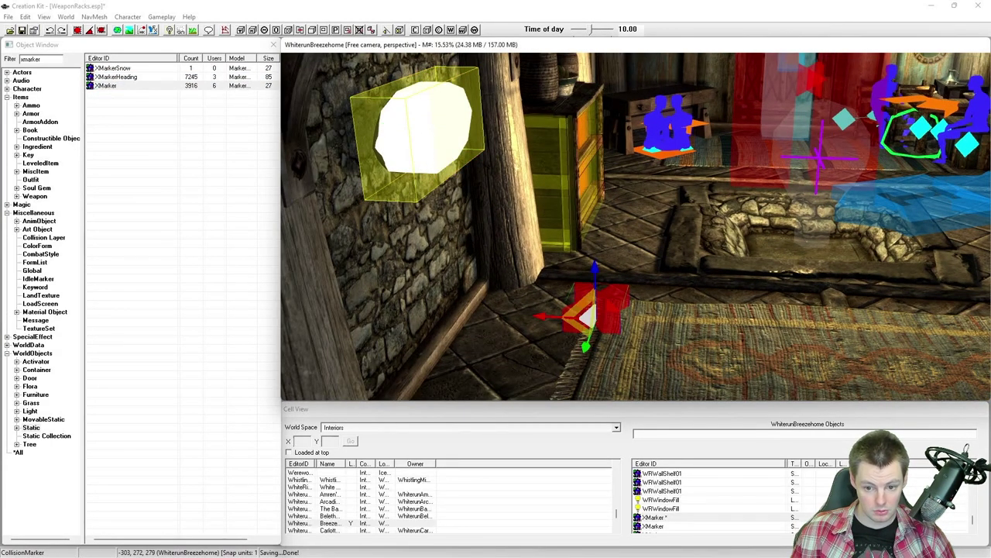
key("e")
key("shift")
mouse_move(596, 312)
left_mouse_down()
mouse_move(617, 346)
mouse_move(613, 331)
left_mouse_up()
key("z")
key("f")
key("shift")
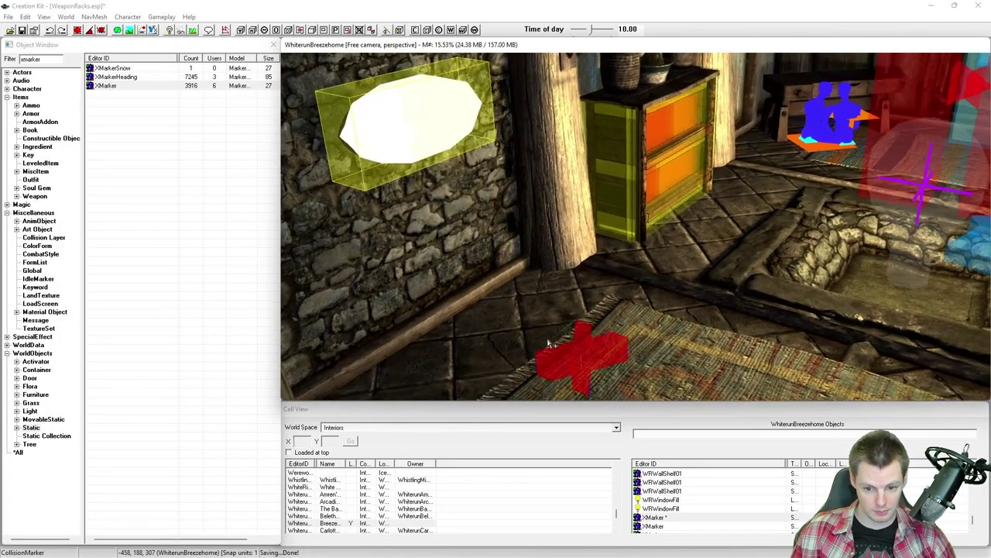
Give the new XMarker the reference ID DFRefPlaques and make it Initially Disabled.
double_click(594, 349)
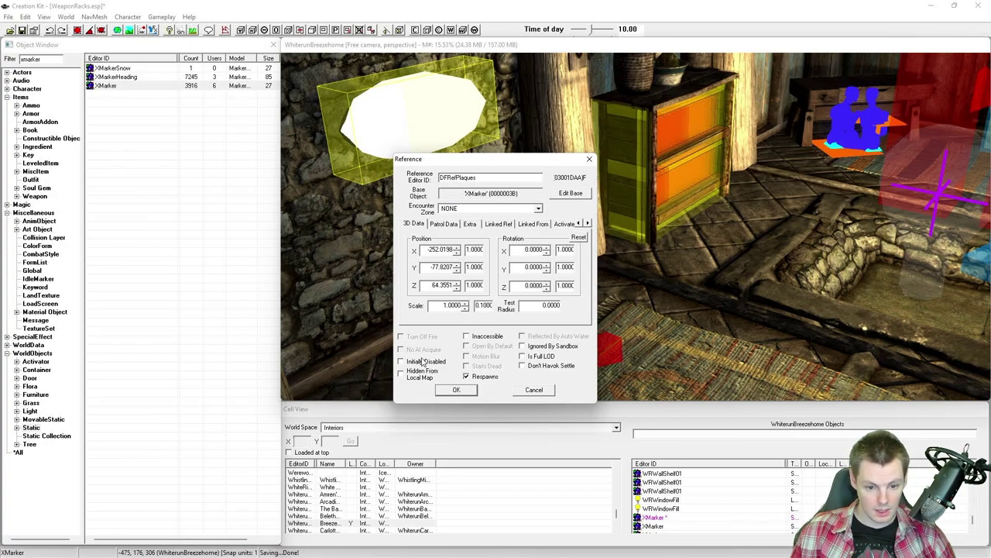
left_click(456, 391)
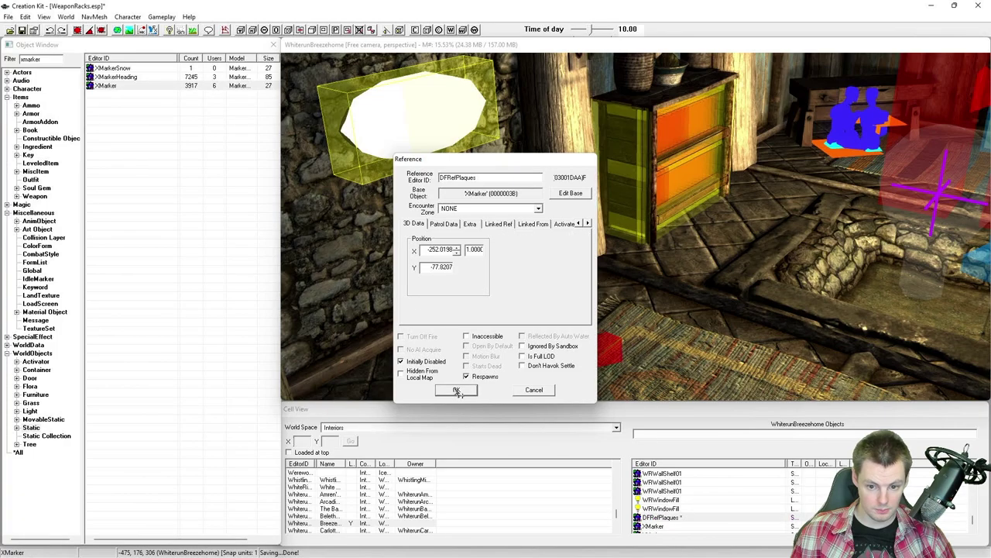
key("shift")
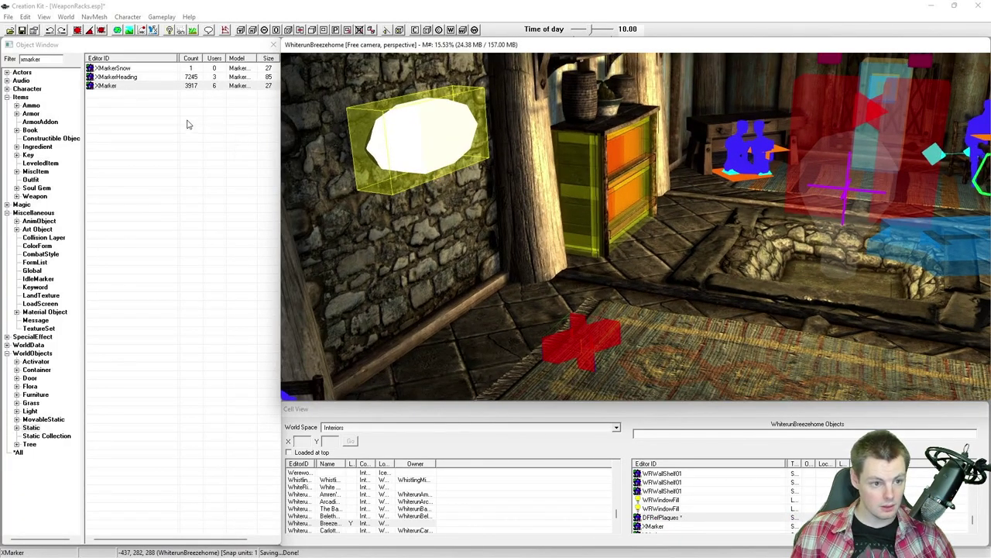
Find the misc item DFCraftPlaque with the filter craft and open the properties of its DFCraft script.
left_click(52, 106)
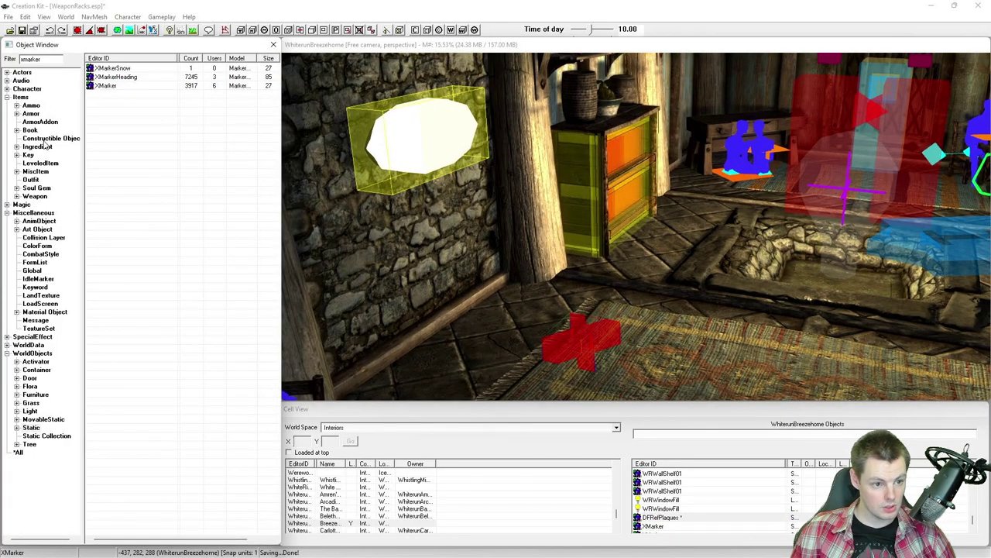
left_click(36, 174)
left_click_drag(43, 60, 3, 55)
type("craft")
double_click(113, 68)
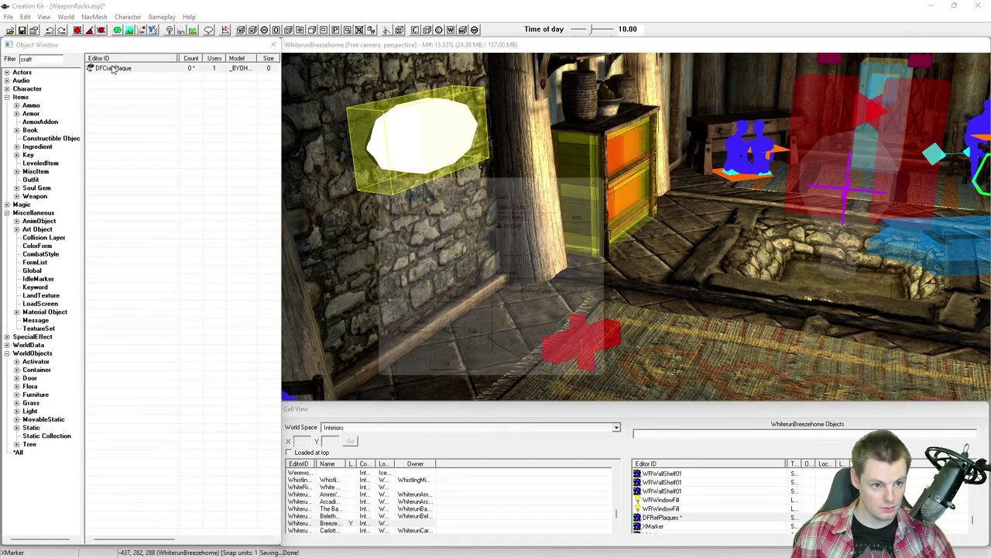
left_click(392, 187)
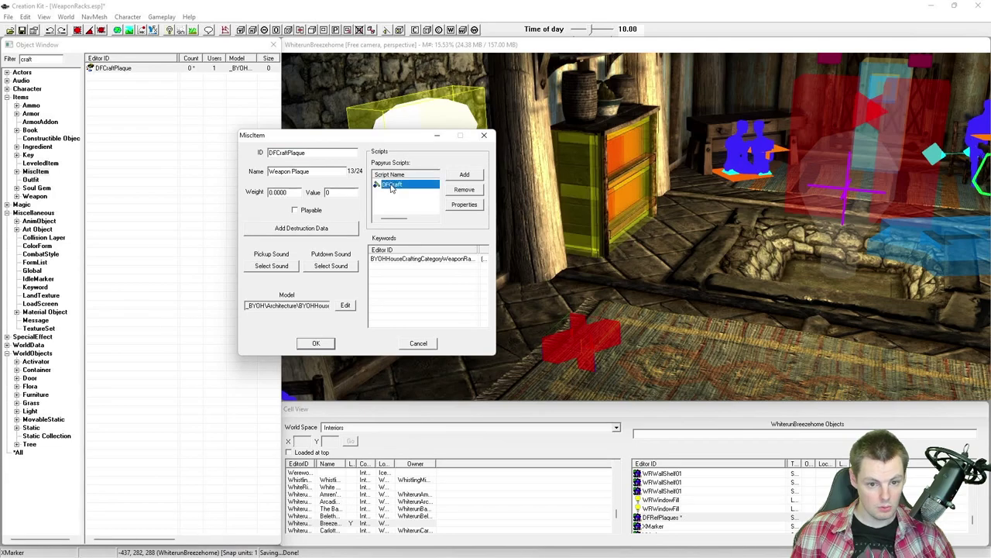
double_click(400, 185)
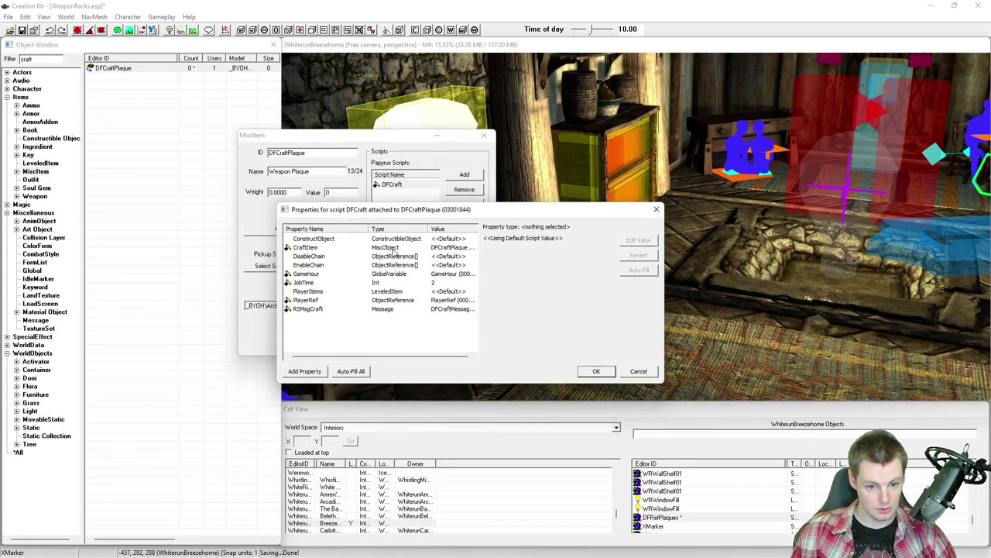
Add the plaque's collision box in WhiterunBreezehome as an entry of the script's DisableChain property.
left_click(378, 275)
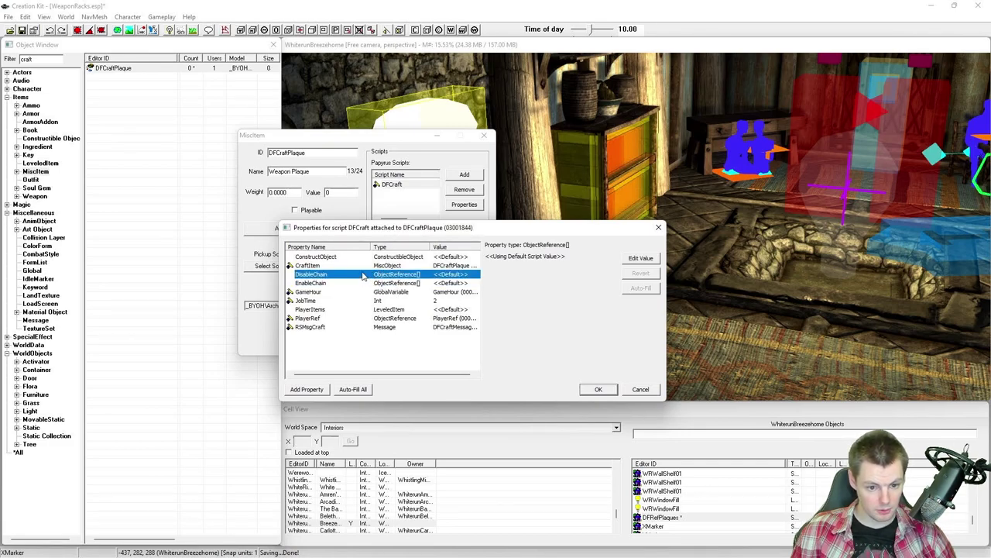
left_click(631, 261)
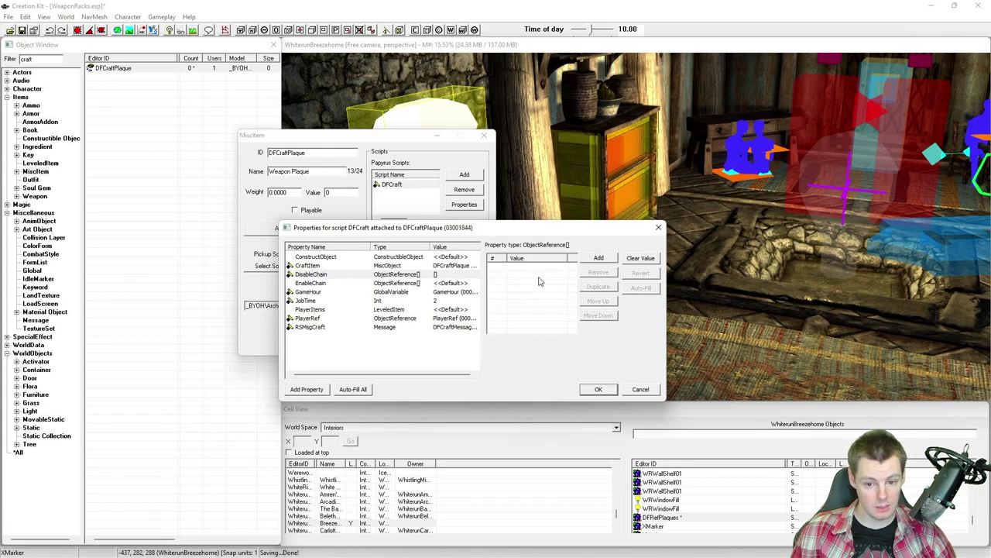
left_click(597, 259)
left_click(550, 343)
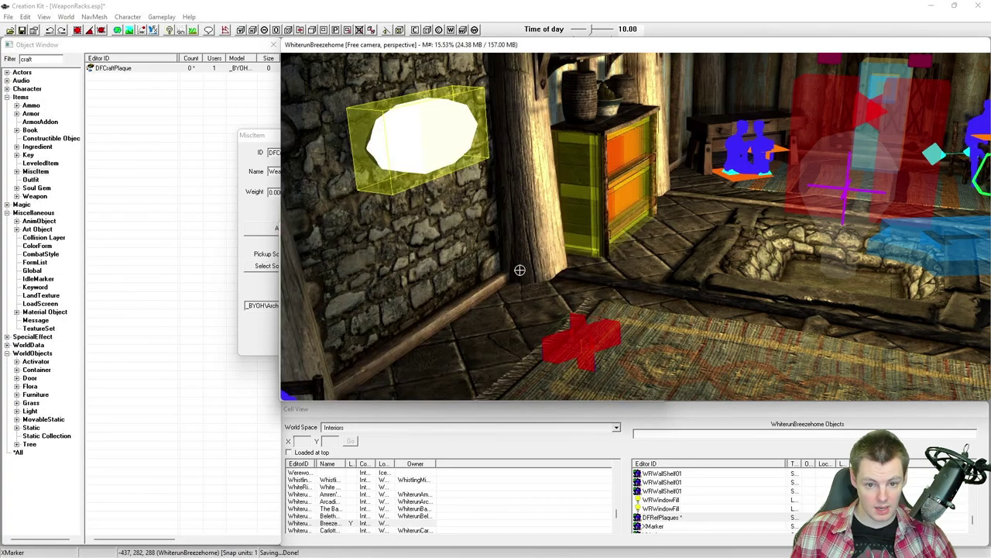
double_click(372, 161)
left_click(265, 143)
Add the DFRefPlaques XMarker as an entry of the EnableChain property and save the script properties and the misc item.
left_click(387, 283)
left_click(391, 275)
left_click(392, 283)
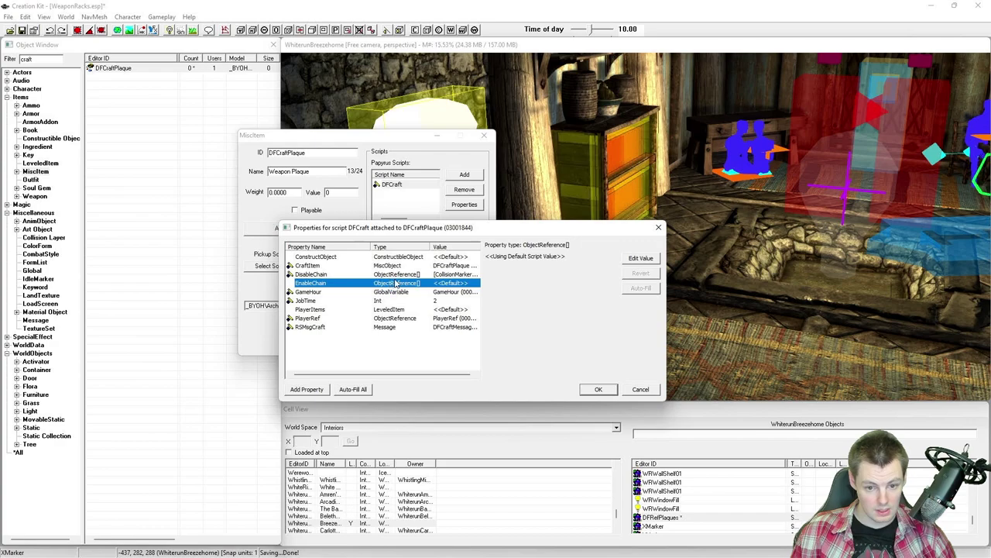
left_click(633, 258)
left_click(590, 260)
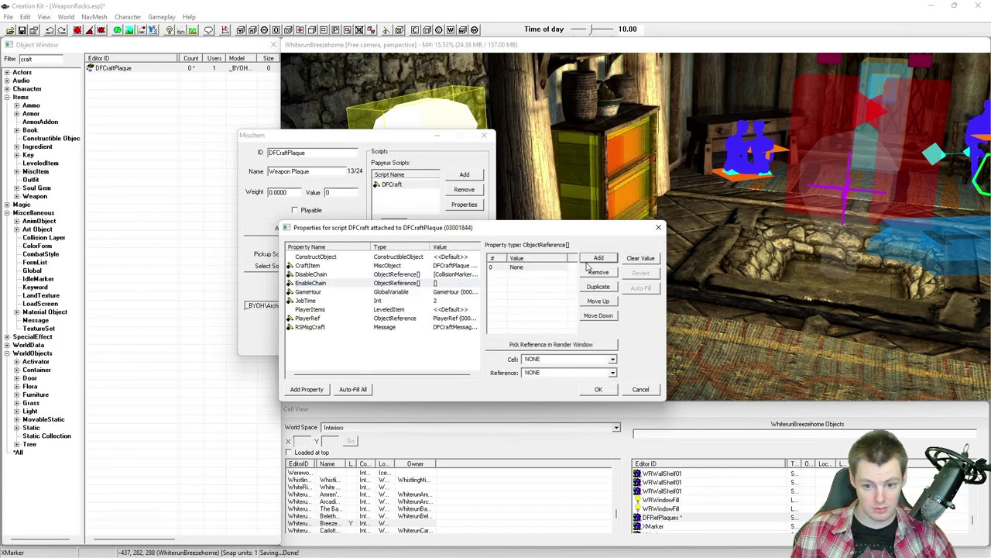
left_click(543, 344)
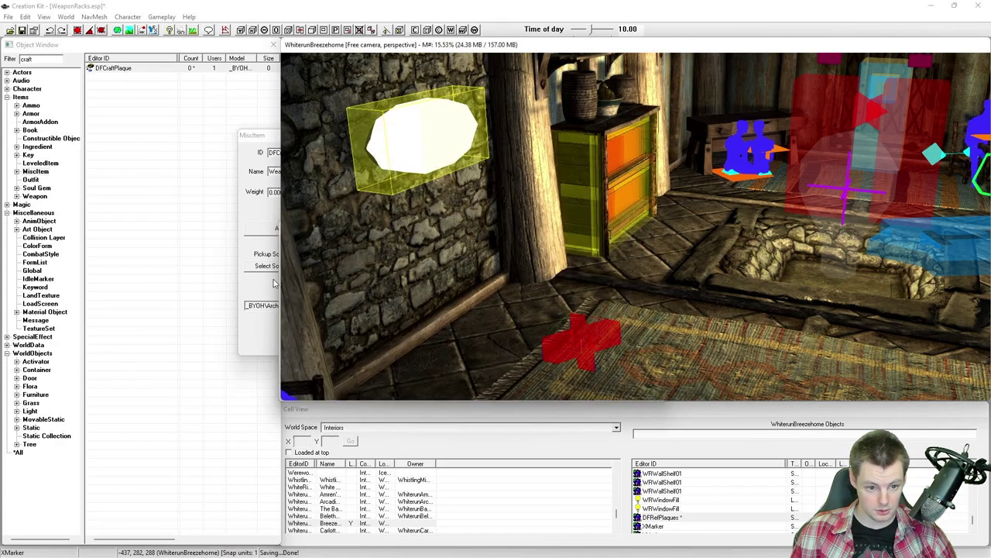
left_click(533, 268)
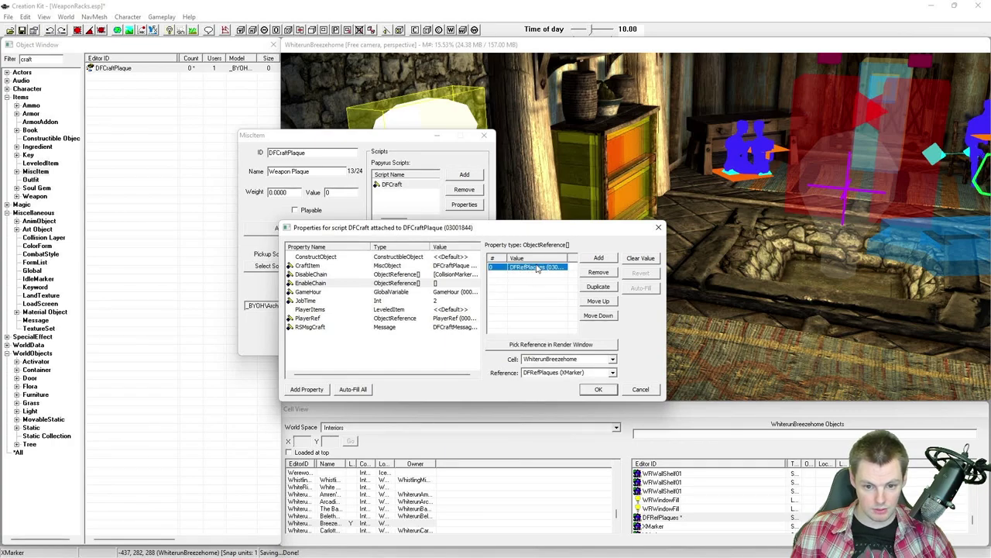
left_click(600, 389)
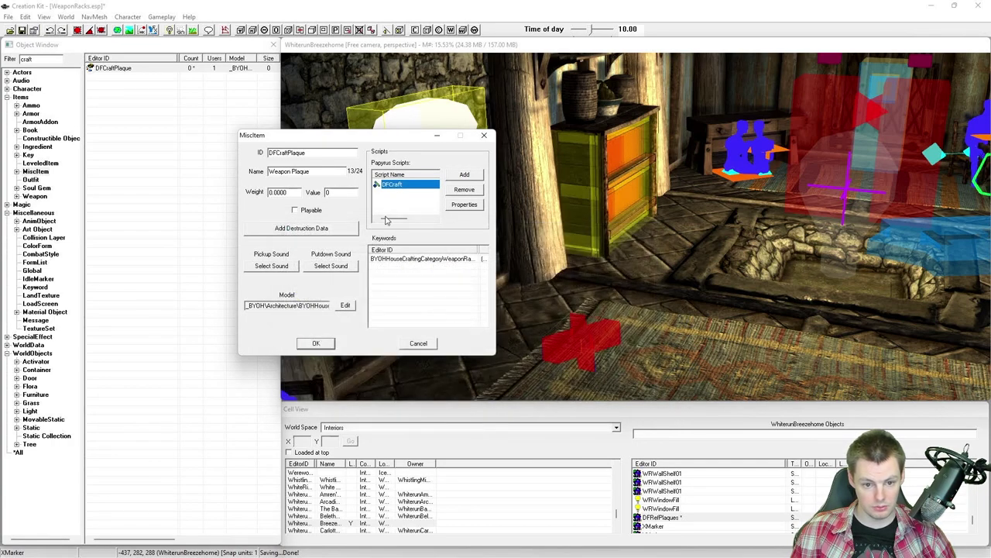
left_click(320, 344)
Hide the collision box and the left, middle and right activators over the wall plaque, and select the left plaque piece.
left_click(497, 309)
middle_click_drag(527, 279, 516, 262)
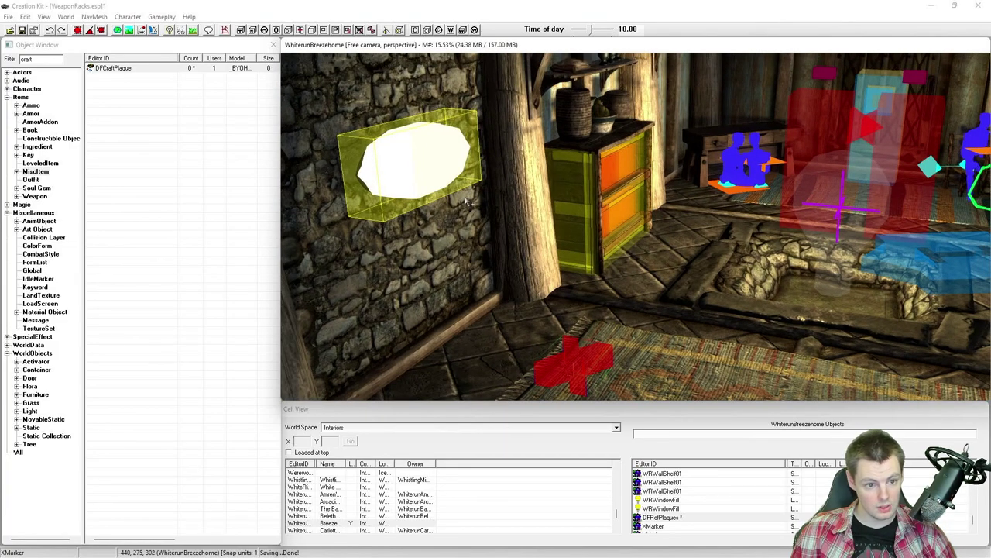
left_click(351, 159)
middle_click_drag(351, 159, 506, 179, "shift")
key("Delete")
left_click(506, 179)
key("1")
key("1")
left_click(562, 175)
key("1")
key("1")
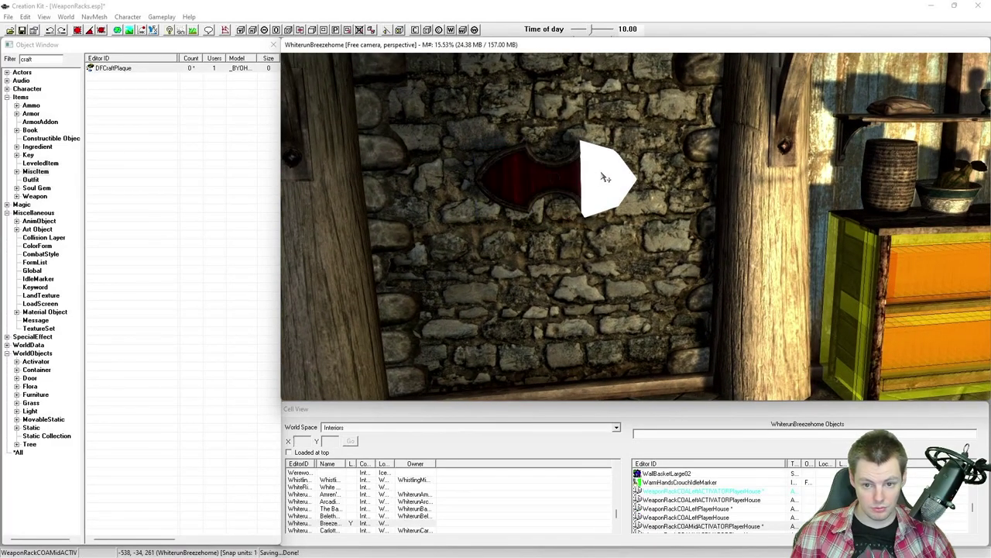
left_click(604, 177)
key("1")
key("1")
middle_click_drag(575, 179, 514, 171, "shift")
left_click(532, 176)
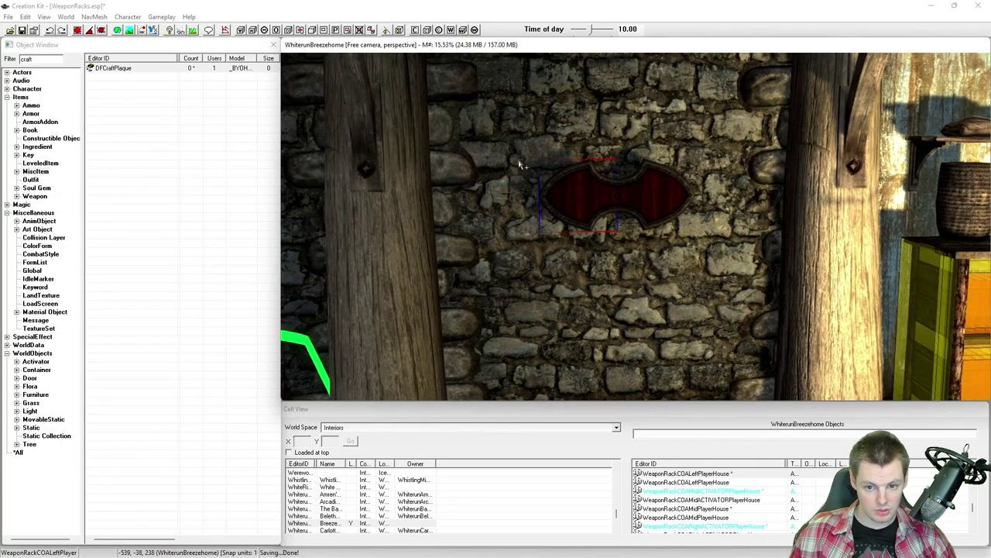
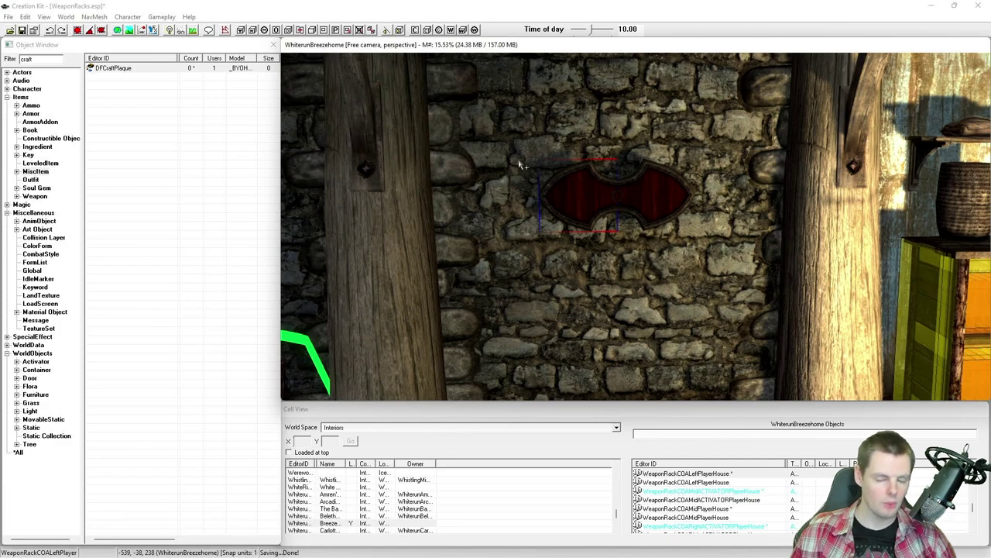
Open the left plaque piece's base activator and preview its model and alternate textures.
double_click(592, 184)
left_click_drag(522, 159, 368, 145)
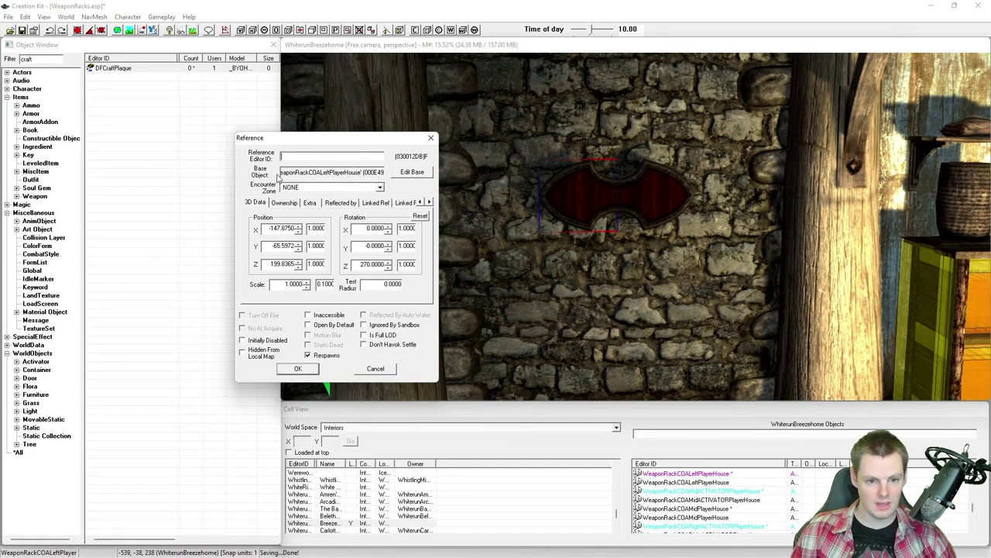
left_click(409, 172)
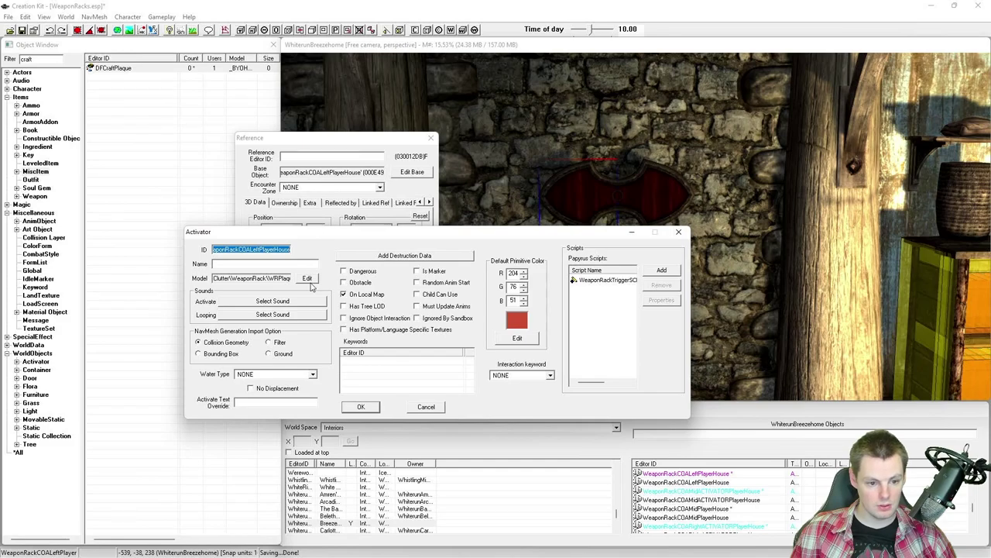
left_click(307, 279)
mouse_move(542, 256)
left_mouse_down()
mouse_move(713, 264)
mouse_move(522, 258)
mouse_move(529, 252)
mouse_move(548, 256)
mouse_move(532, 279)
mouse_move(540, 255)
left_mouse_up()
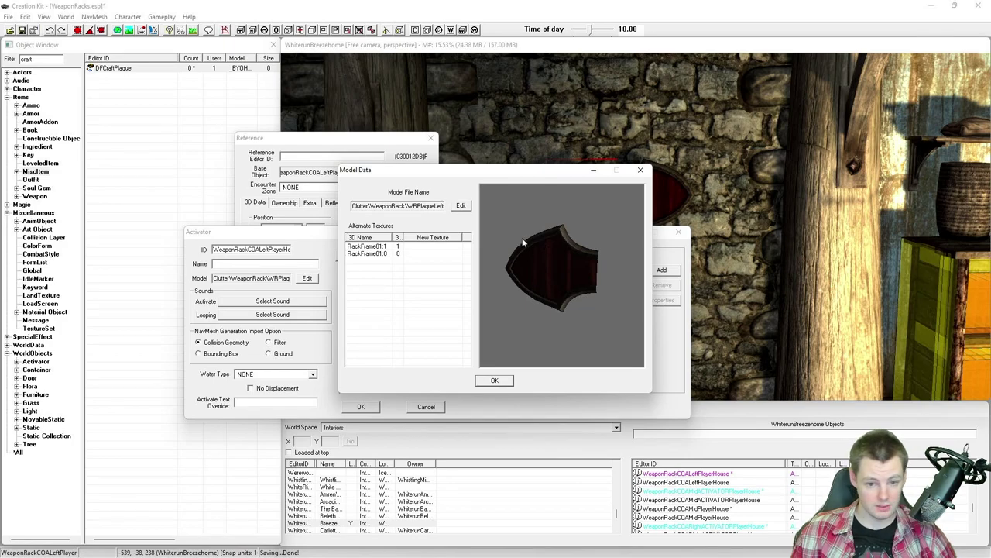
left_click(494, 379)
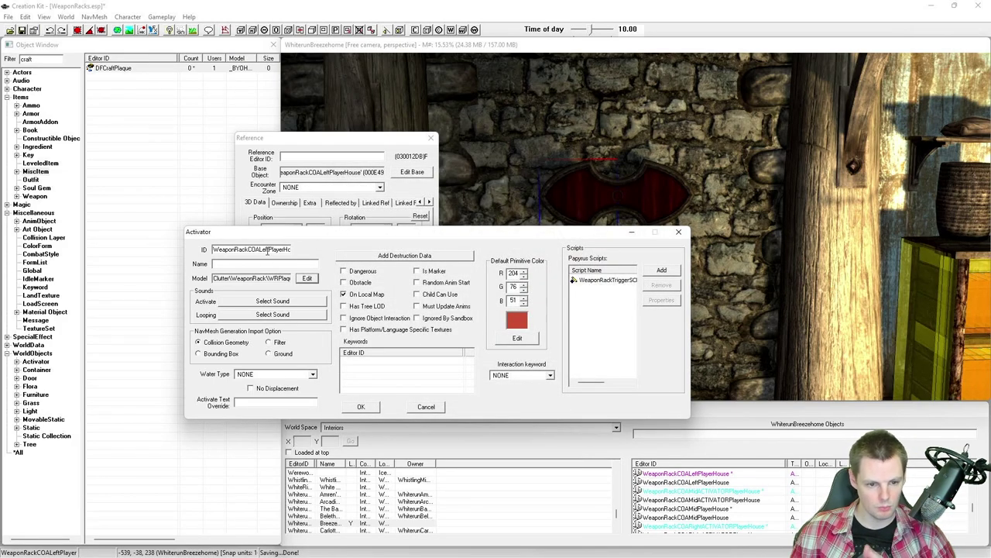
Set the left plaque activator's ID to DFWeaponRackCOALeftPlayerHouse, create it as a new form and save the reference.
left_click_drag(271, 250, 212, 249)
double_click(289, 249)
left_click(261, 248)
left_click(232, 249)
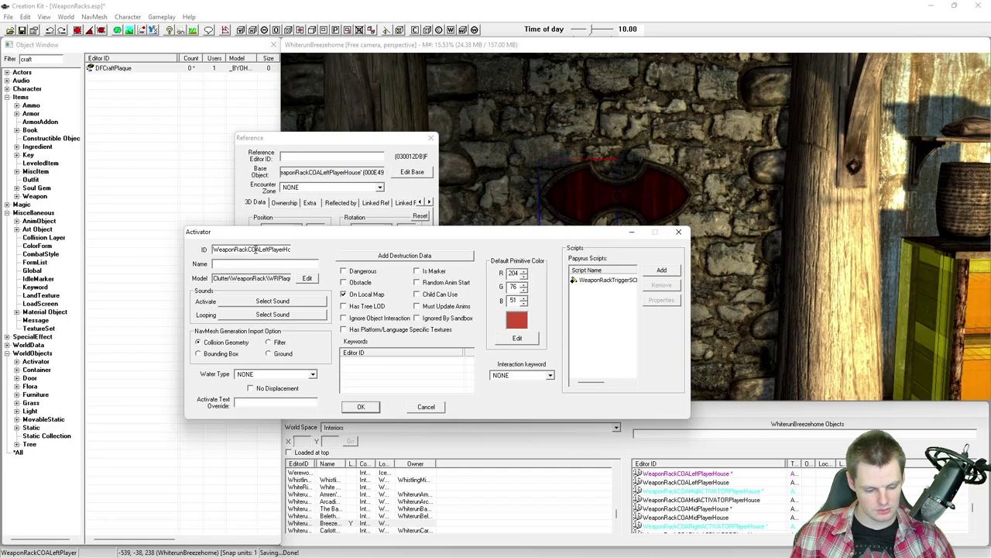
type("DF")
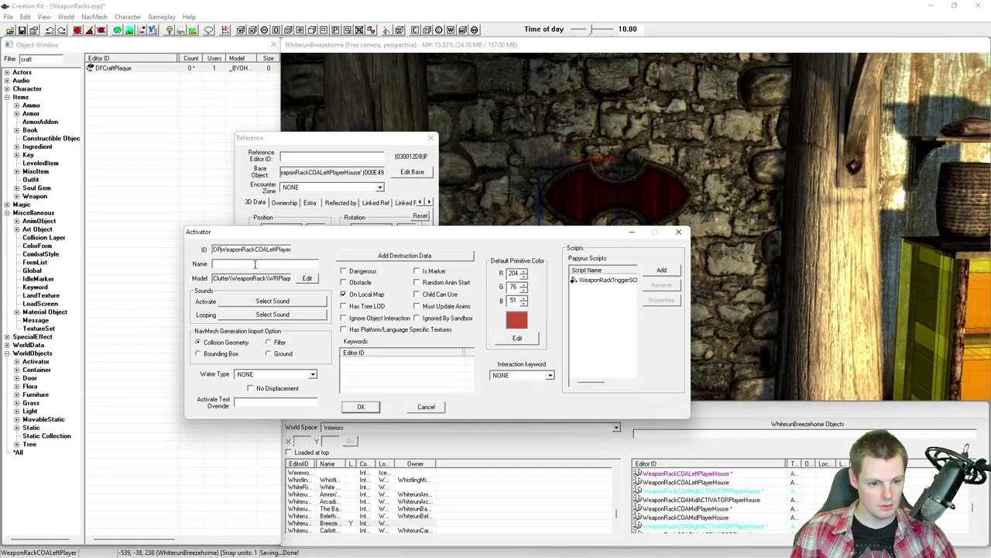
left_click(363, 406)
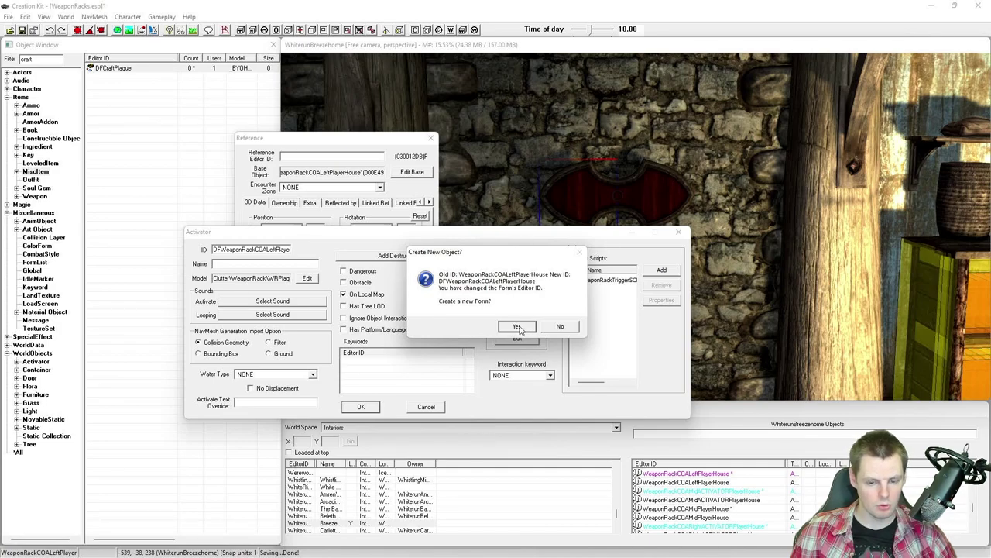
left_click(517, 326)
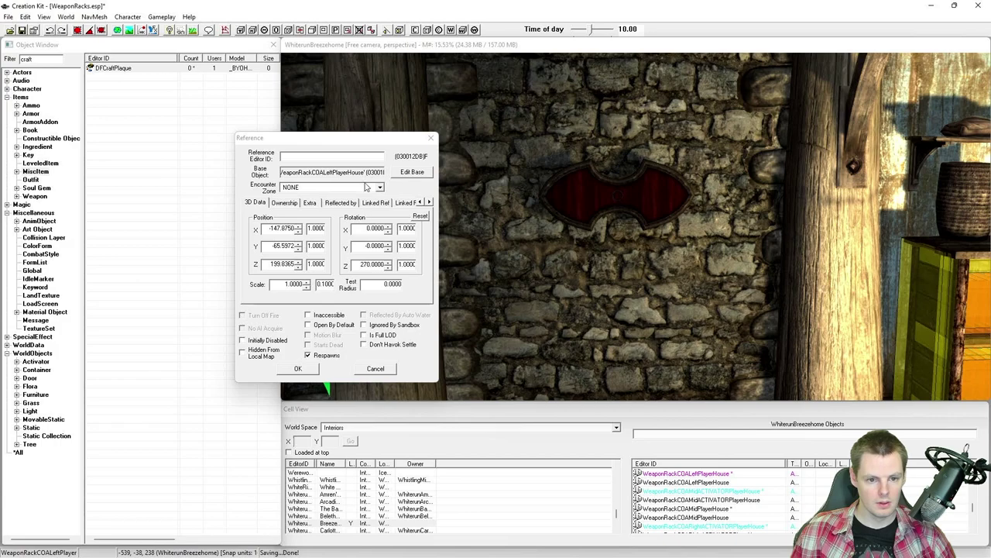
left_click(299, 368)
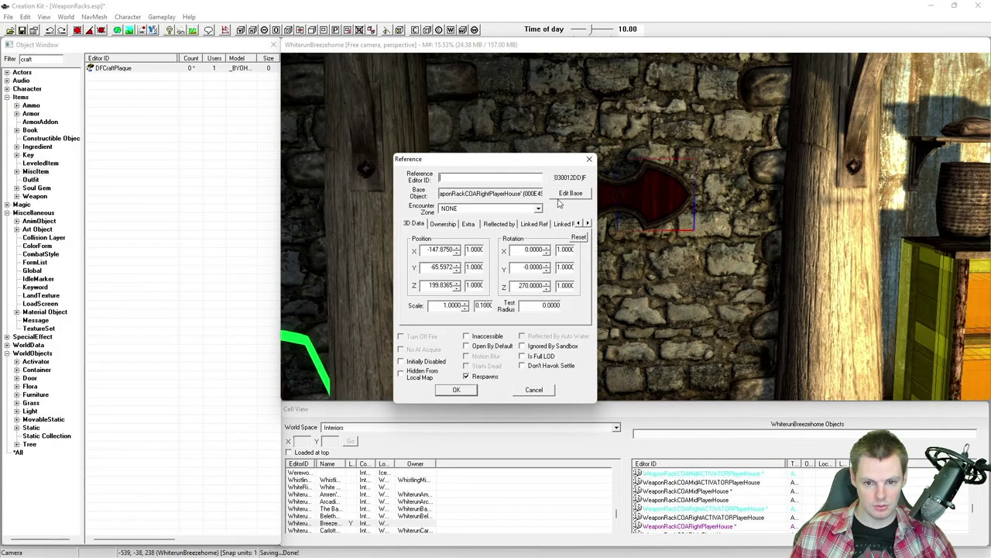
Duplicate the right plaque piece's base activator as a new form DFWeaponRackCOARightPlayerHouse and save the reference.
left_click(563, 191)
left_click(334, 206)
left_click_drag(333, 208, 242, 204)
left_click(272, 208)
type("DFWeaponRackCOARightPlay")
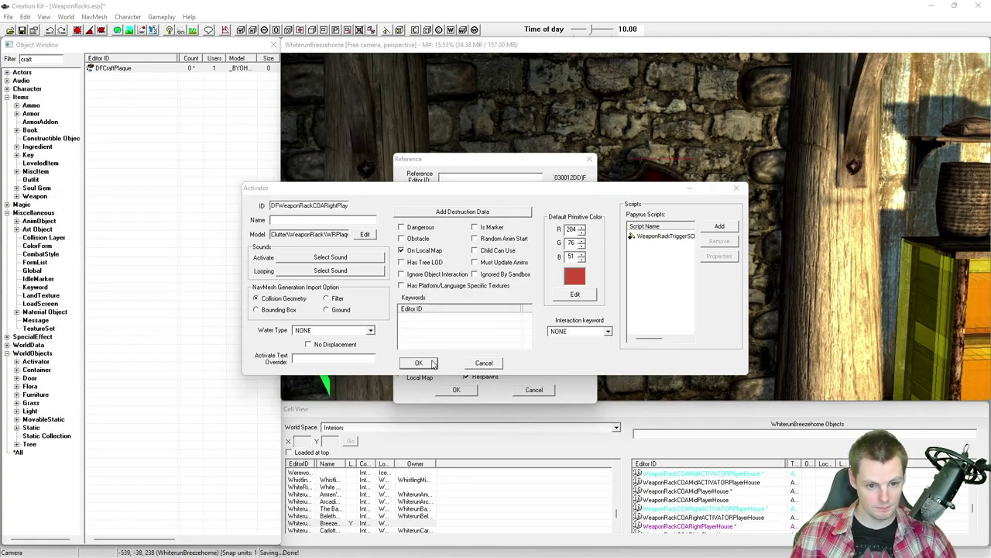
left_click(418, 363)
left_click(514, 326)
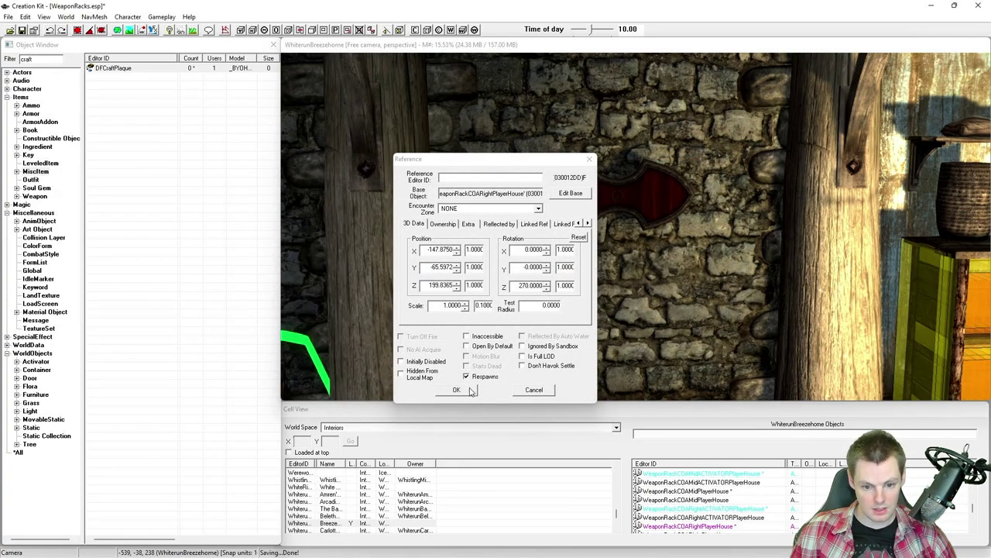
left_click(472, 389)
Duplicate the middle plaque piece's base activator as a new form DFWeaponRackCOAMidPlayerHouse and save the reference.
double_click(608, 184)
left_click(570, 193)
left_click(272, 206)
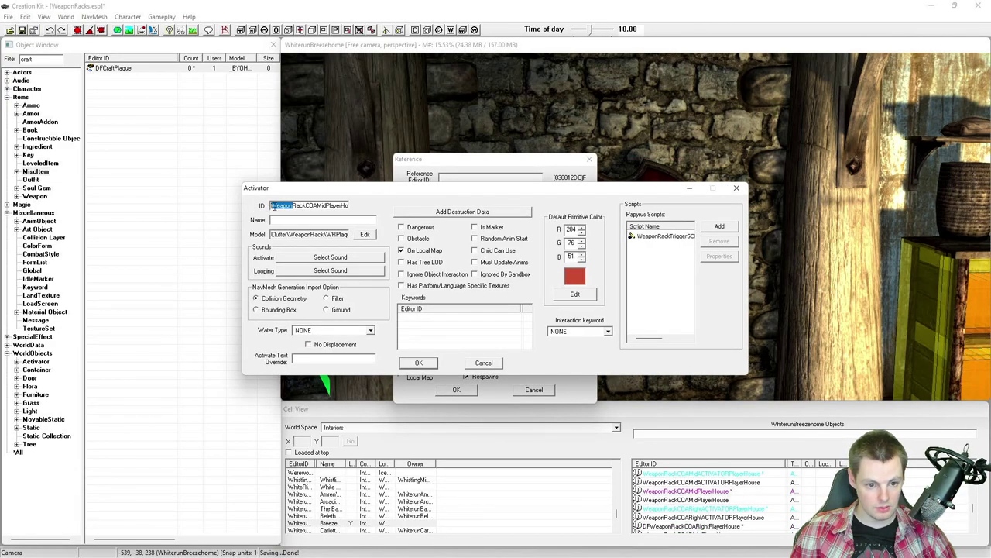
type("D")
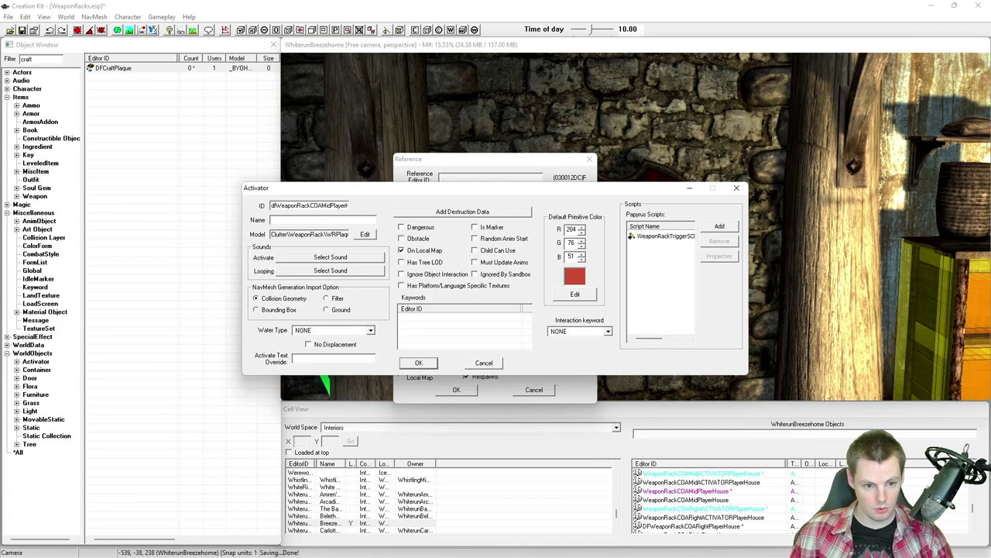
type("F")
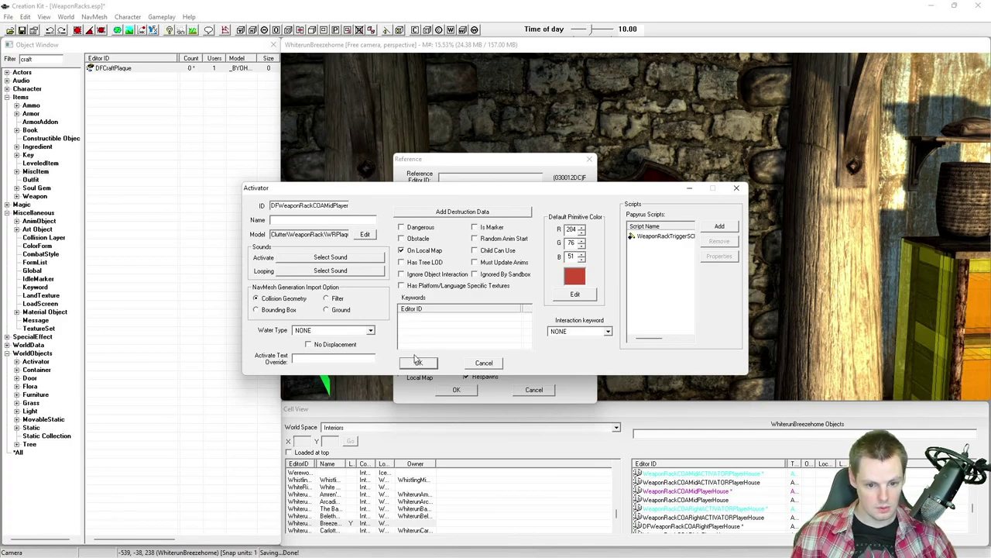
left_click(418, 362)
left_click(518, 327)
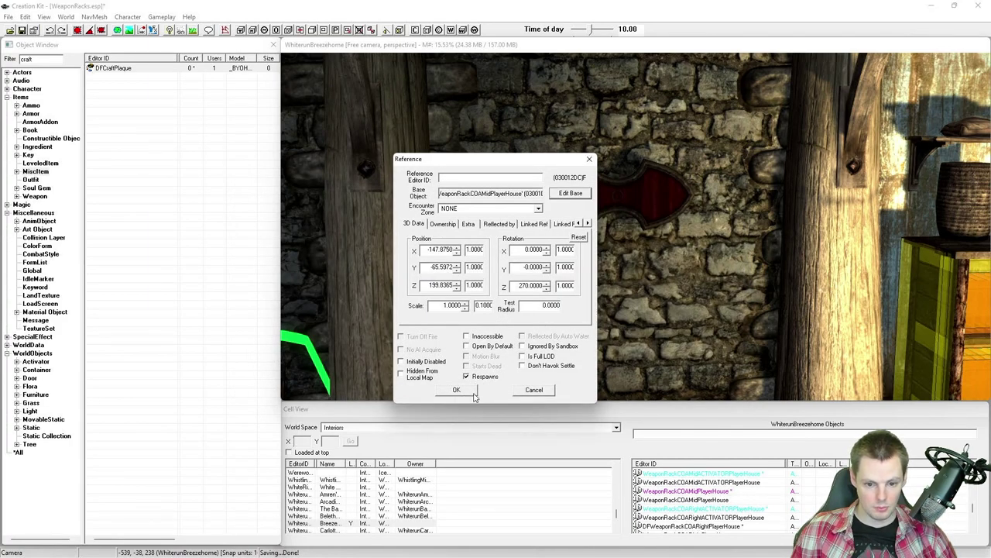
left_click(474, 391)
Assign NullTextureSet as the alternate texture for RackFrame01:1 in the left plaque activator's model.
double_click(562, 195)
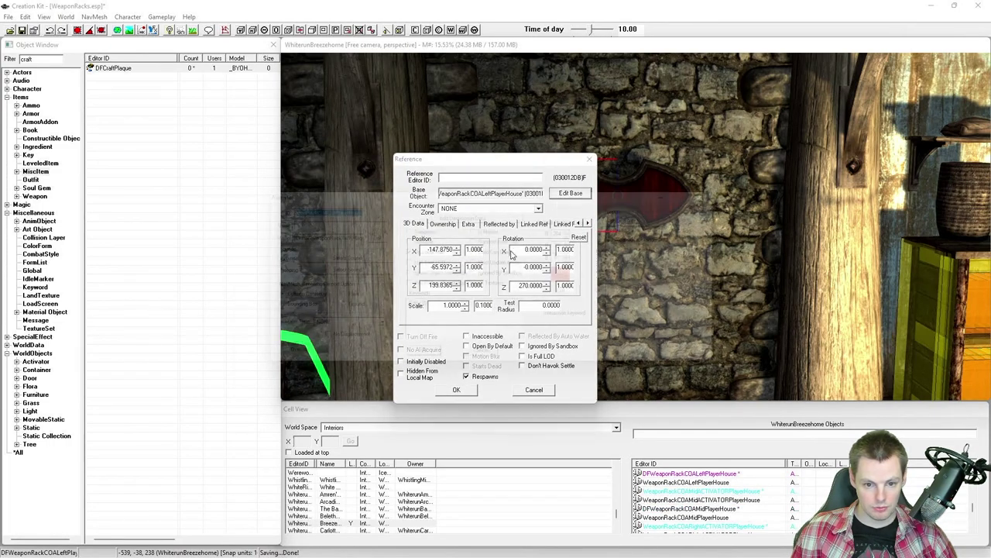
left_click(364, 239)
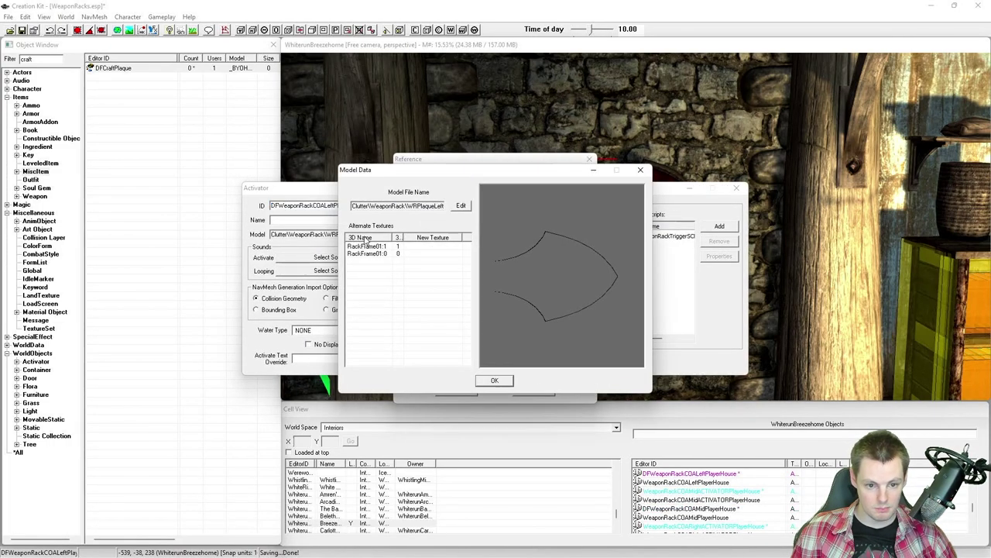
left_click(437, 249)
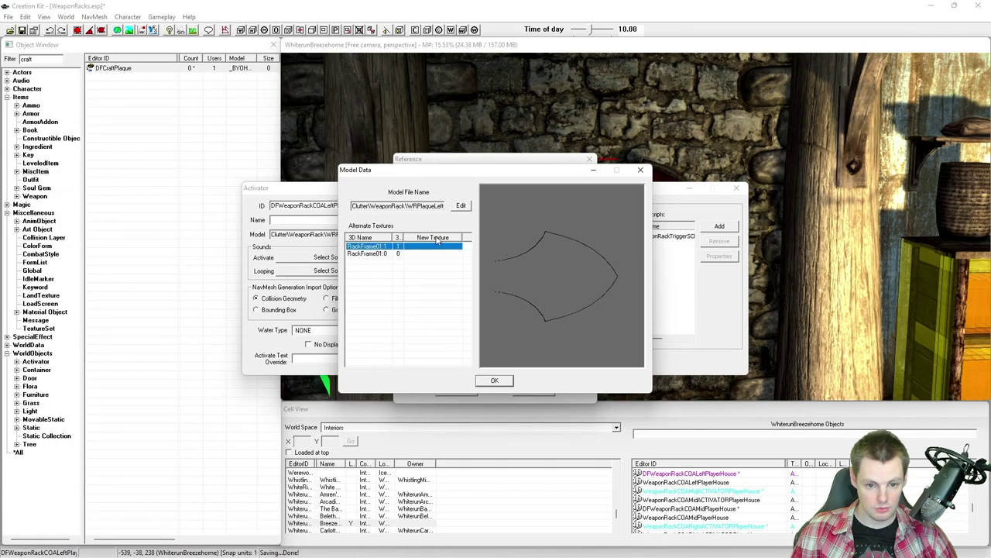
left_click(434, 253)
left_click(434, 246)
mouse_move(527, 256)
left_mouse_down()
mouse_move(666, 261)
mouse_move(553, 254)
mouse_move(547, 234)
mouse_move(554, 268)
mouse_move(542, 248)
left_mouse_up()
scroll(548, 250, "down", 2)
right_click(430, 247)
left_click(445, 251)
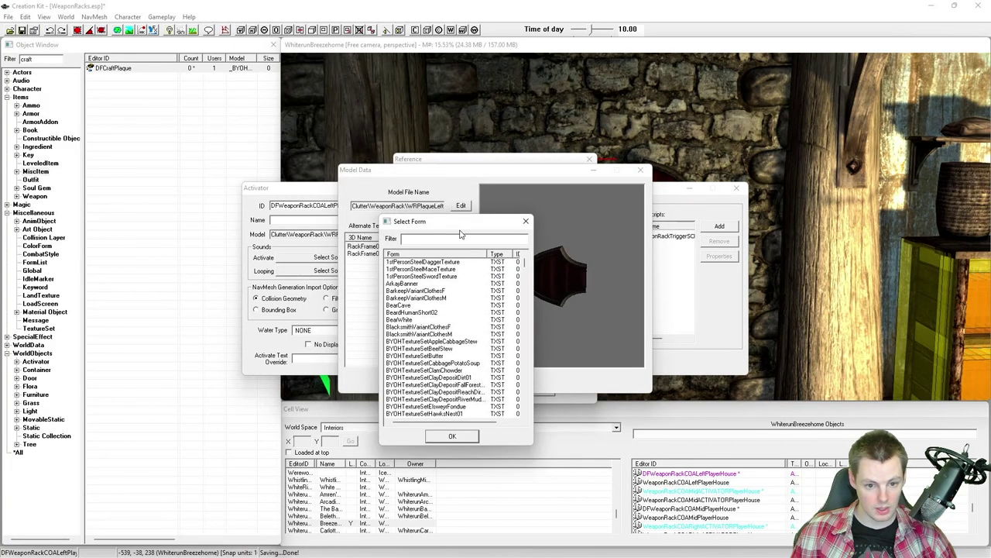
type("null")
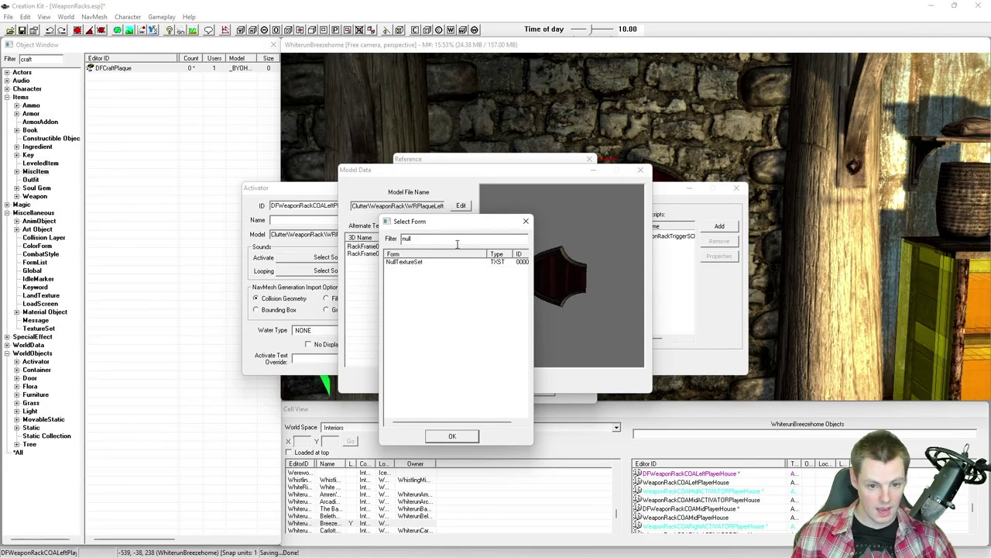
left_click(419, 263)
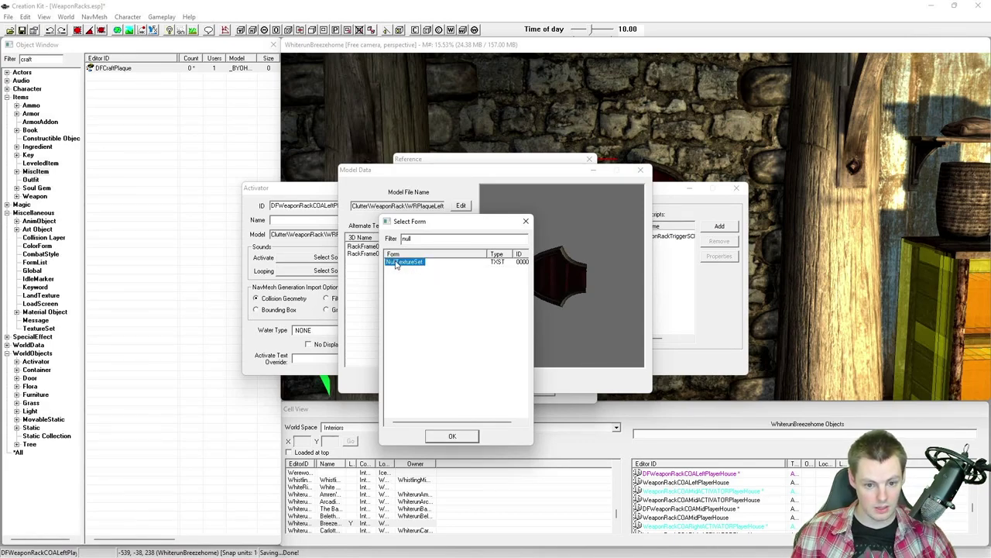
left_click(450, 436)
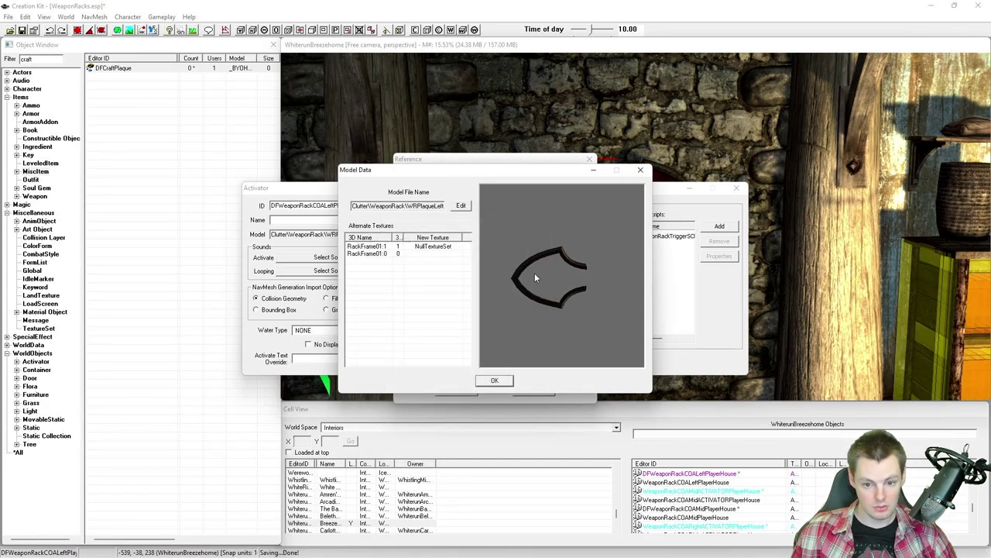
Assign NullTextureSet to RackFrame01:0 of the left plaque model and save the activator and its reference.
left_click_drag(546, 264, 559, 295)
right_click(440, 254)
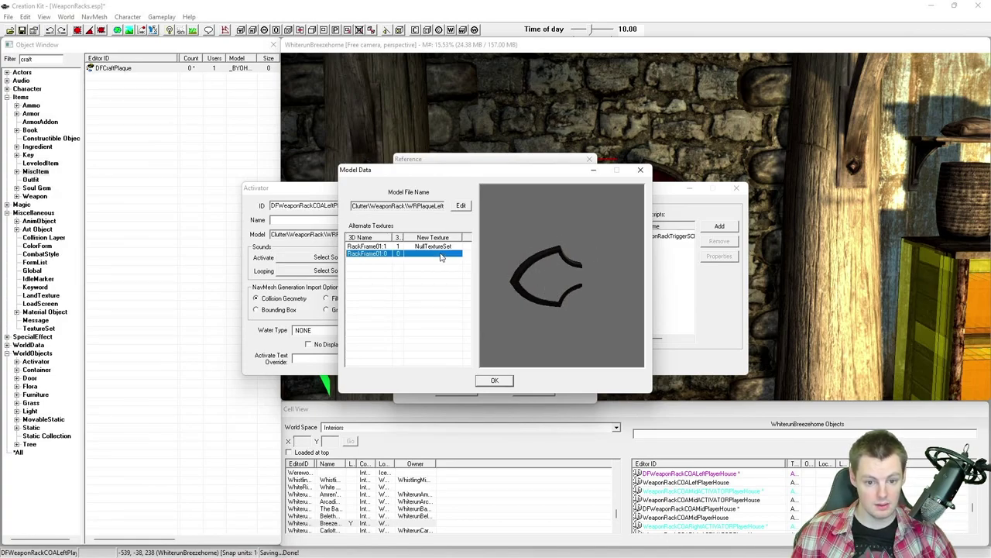
left_click(457, 258)
type("null")
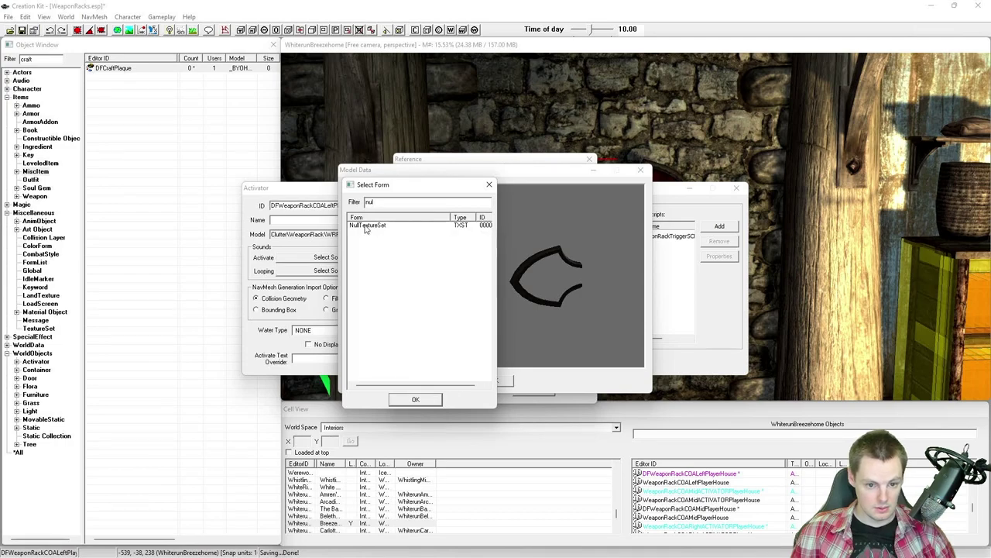
key("Return")
left_click(496, 382)
left_click(433, 363)
left_click(447, 391)
Assign NullTextureSet as the alternate texture for RackFrame01:1 in the right plaque activator's model.
left_click(632, 194)
double_click(632, 197)
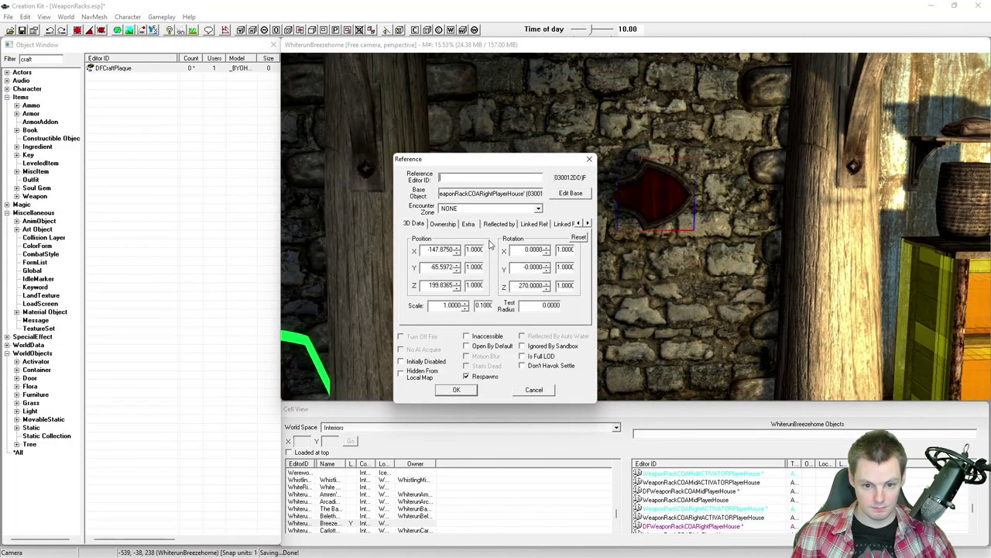
left_click(570, 193)
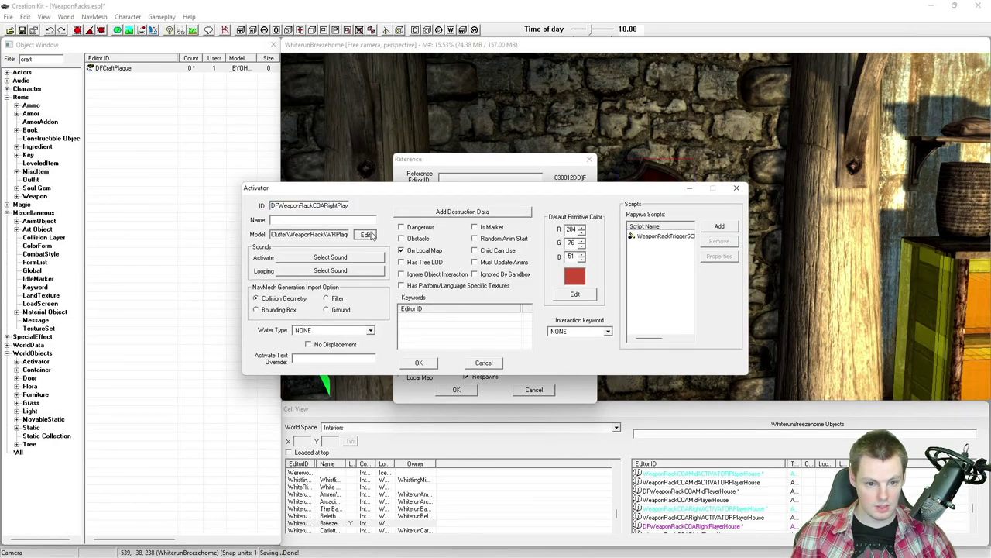
left_click(361, 233)
left_click(430, 246)
left_click(456, 263)
type("n")
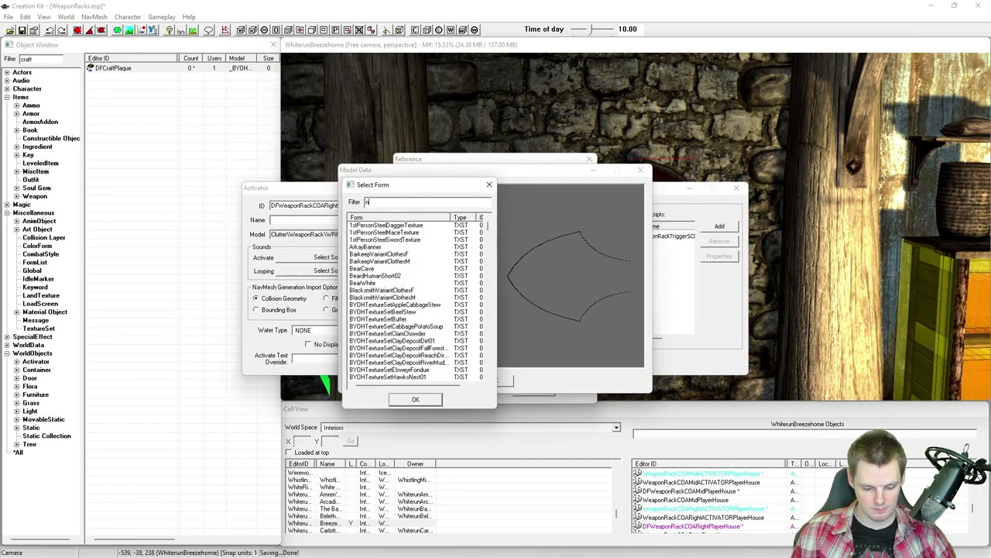
type("ull")
double_click(375, 225)
Assign NullTextureSet to RackFrame01:0 of the right plaque model and save the activator and its reference.
left_click(430, 253)
left_click(445, 266)
type("null")
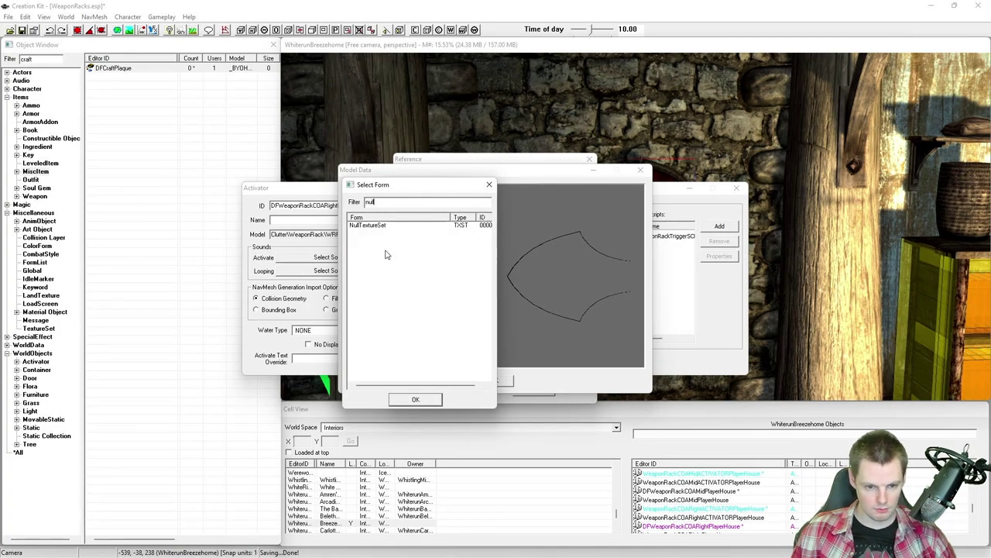
double_click(375, 227)
left_click(486, 380)
left_click(421, 363)
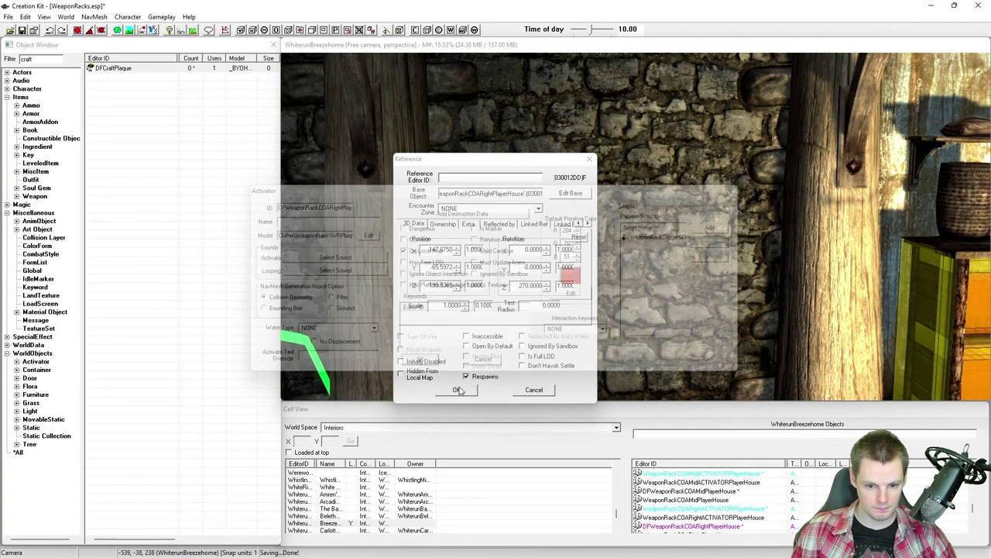
left_click(458, 389)
Open the base activator DFWeaponRackCOAMidPlayerHouse of the middle plaque piece.
middle_click_drag(540, 329, 540, 320)
double_click(614, 183)
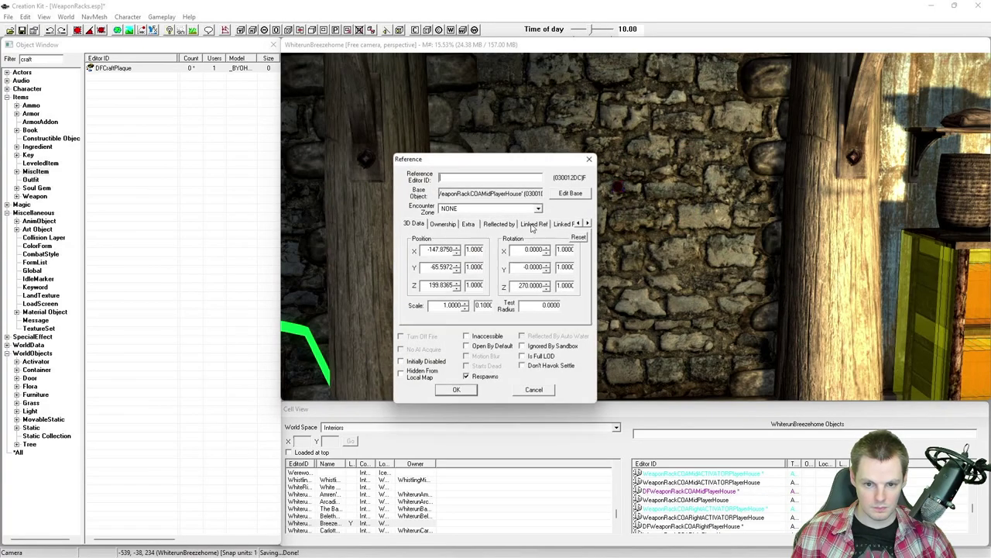
left_click(569, 191)
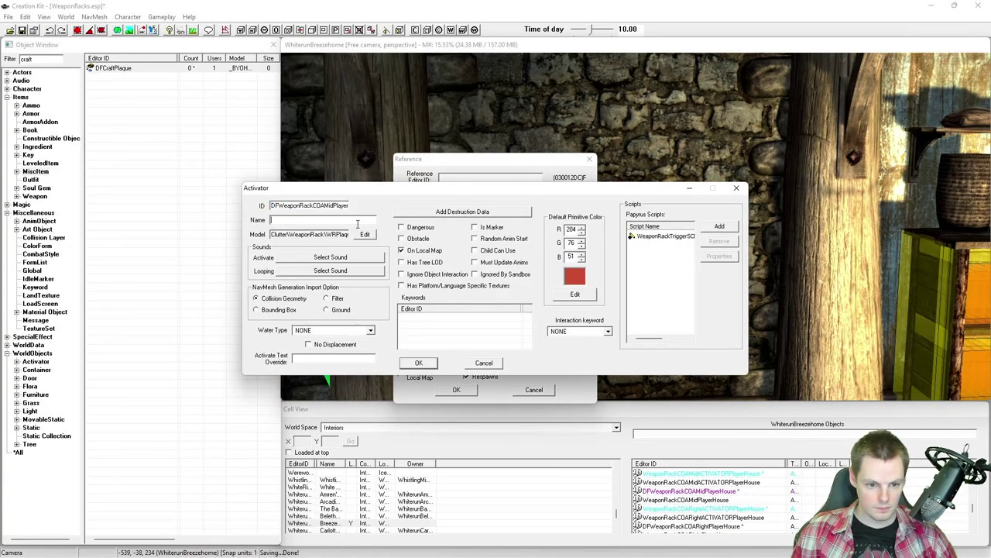
left_click(365, 235)
left_click(460, 206)
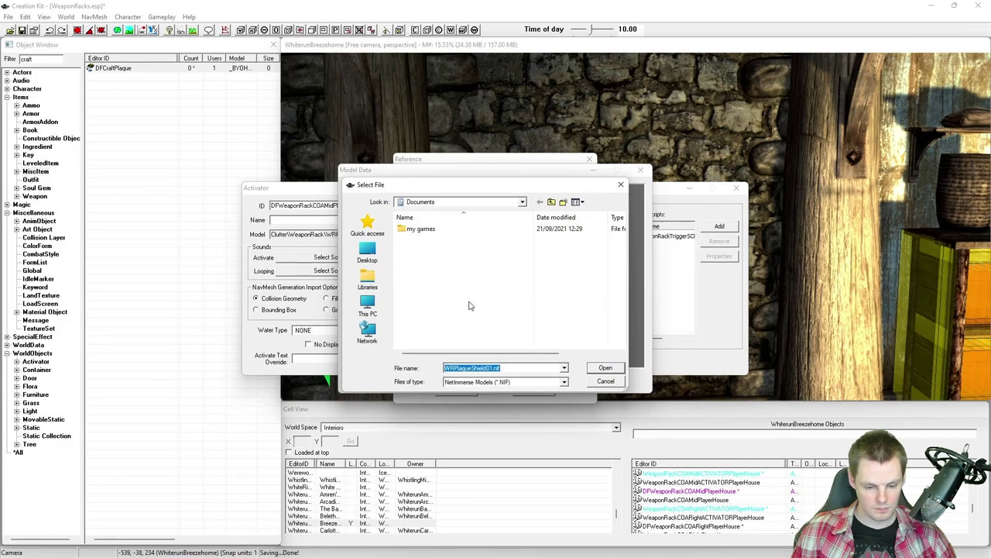
left_click(604, 381)
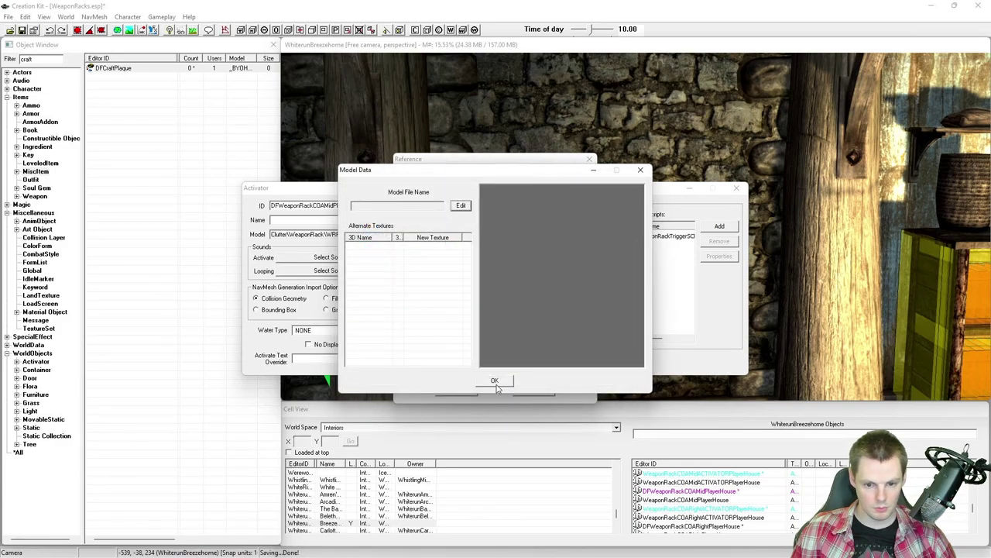
left_click(494, 380)
Assign NullTextureSet as the alternate texture for the RackFrame01 parts of the middle plaque model, and save the activator and its reference.
left_click(365, 234)
right_click(425, 251)
left_click(438, 256)
type("null")
double_click(368, 226)
right_click(420, 253)
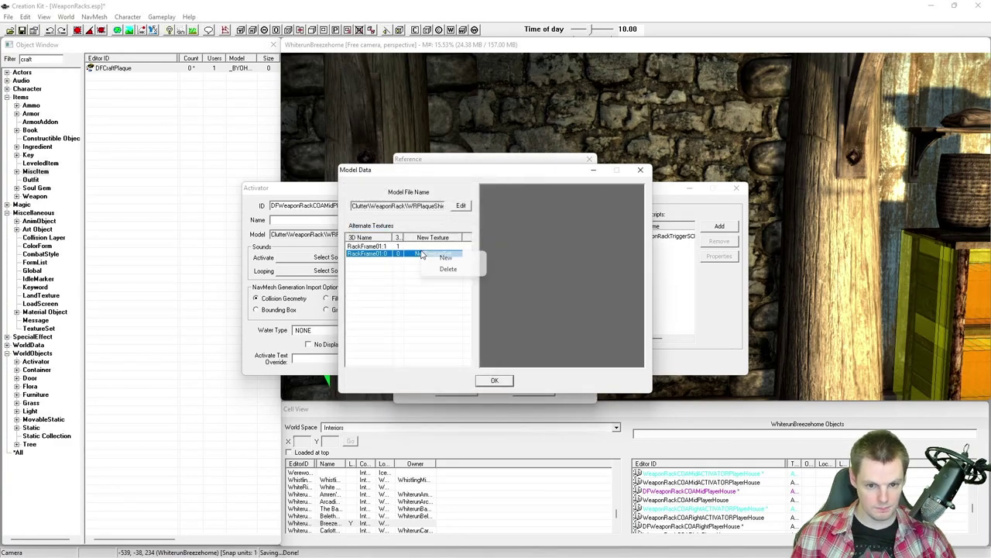
left_click(439, 257)
type("null")
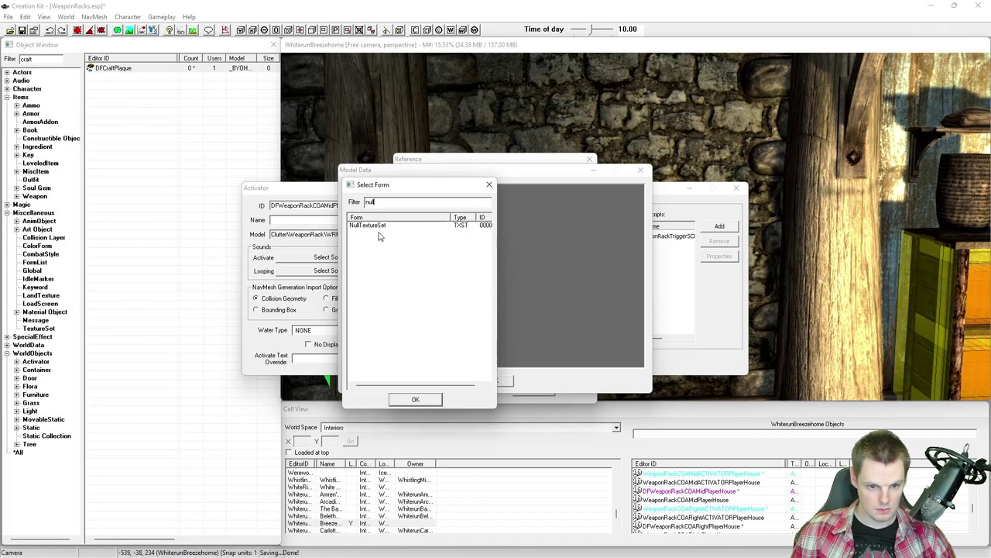
double_click(370, 225)
left_click(493, 381)
left_click(447, 394)
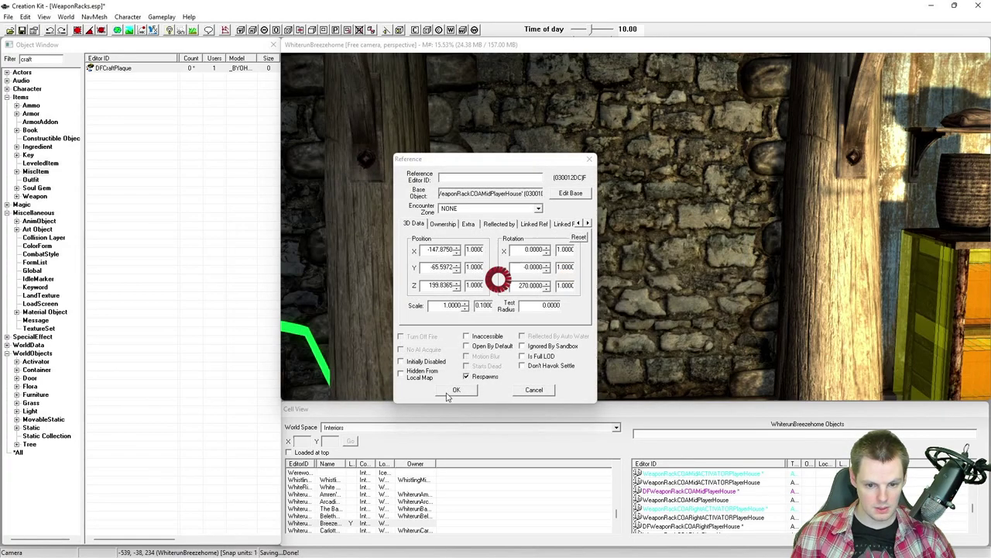
left_click(453, 391)
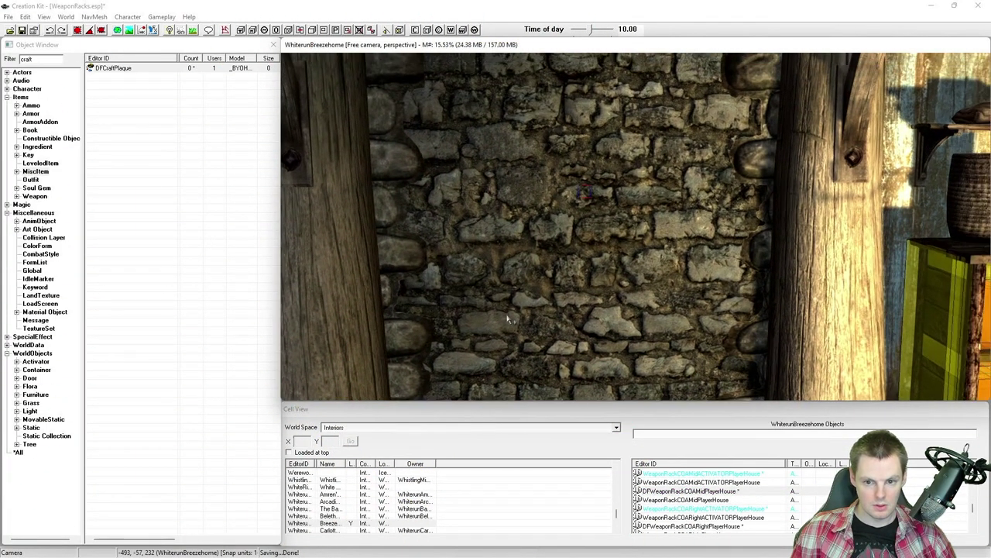
Unhide the plaque objects on the stone wall and hide the yellow collision marker around them.
scroll(481, 307, "down", 1)
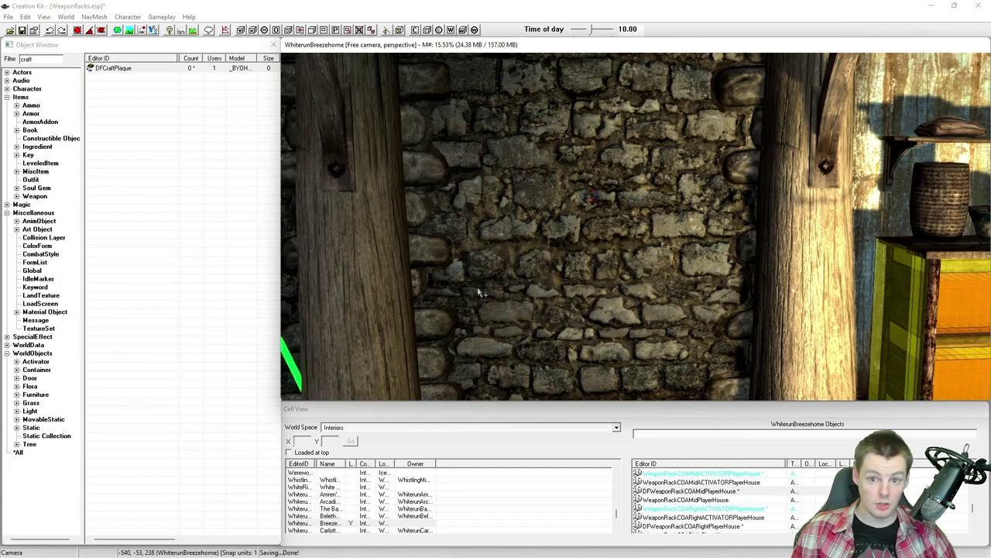
middle_click_drag(478, 292, 479, 294)
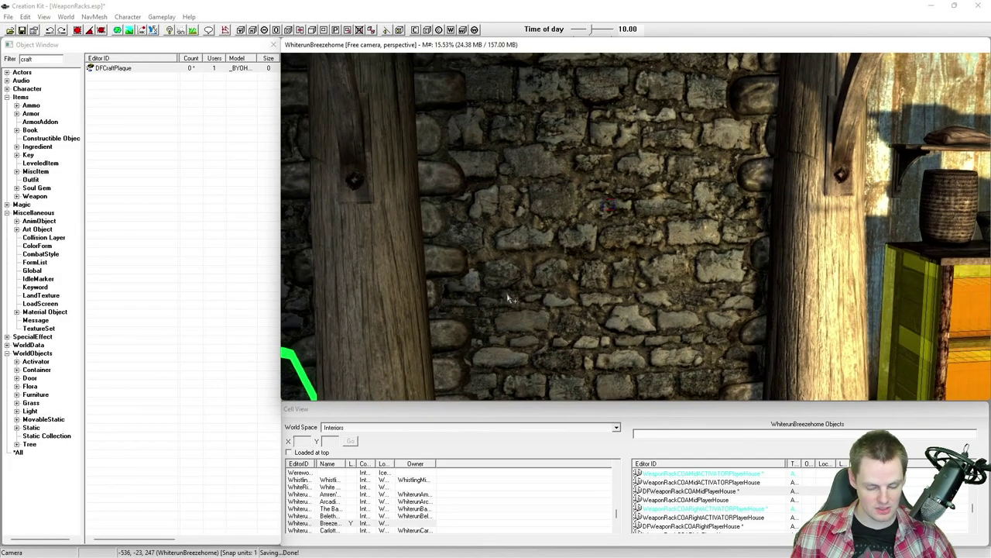
key("1")
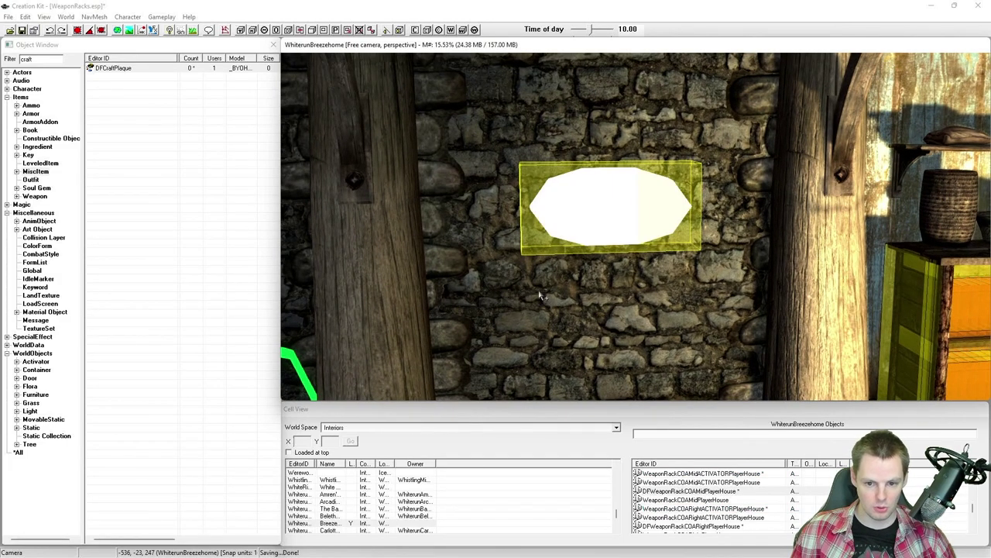
middle_click_drag(539, 292, 538, 291)
left_click(555, 222)
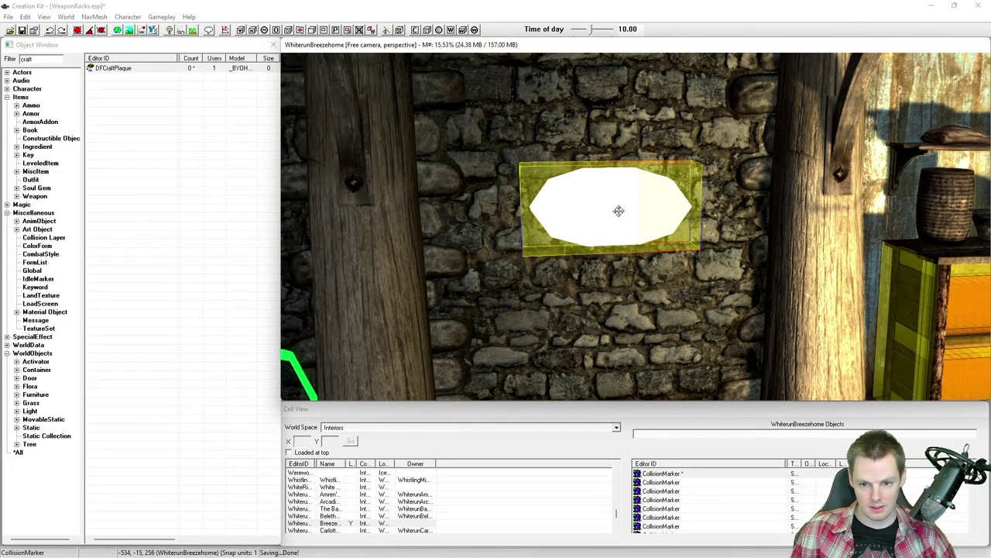
Hide the original left, middle and right ACTIVATORPlayerHouse plaque pieces in the view.
left_click(553, 208)
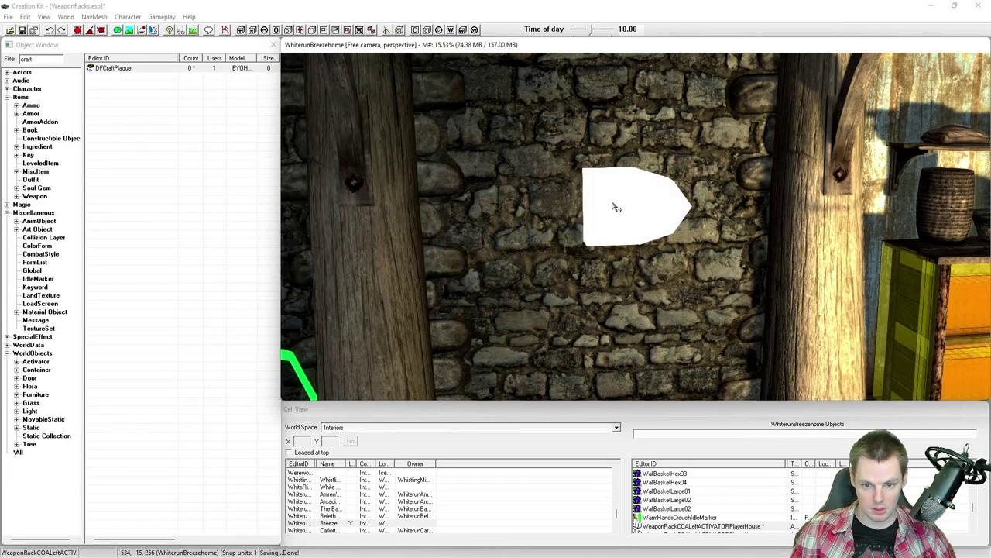
scroll(615, 211, "up", 5)
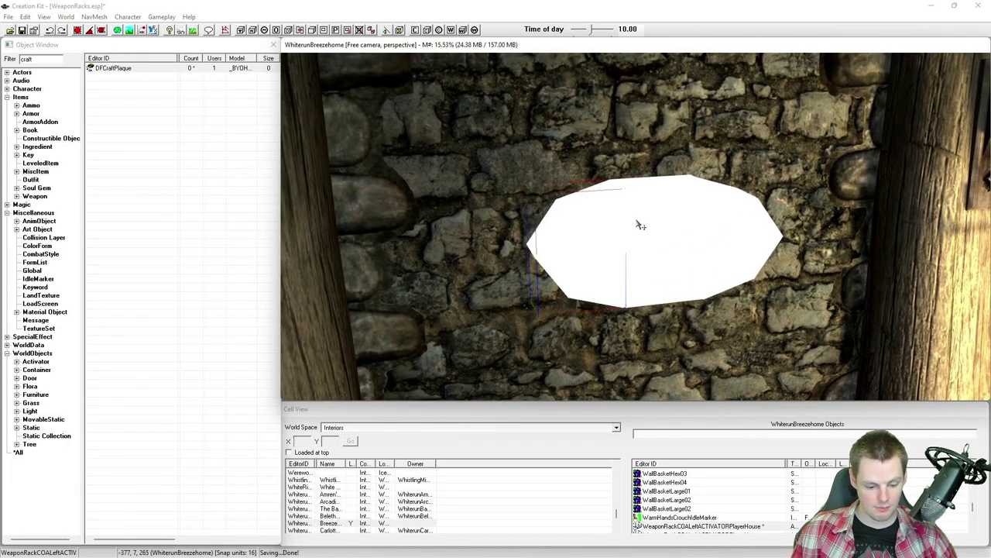
middle_click_drag(596, 224, 636, 219, "shift")
scroll(637, 219, "up", 1)
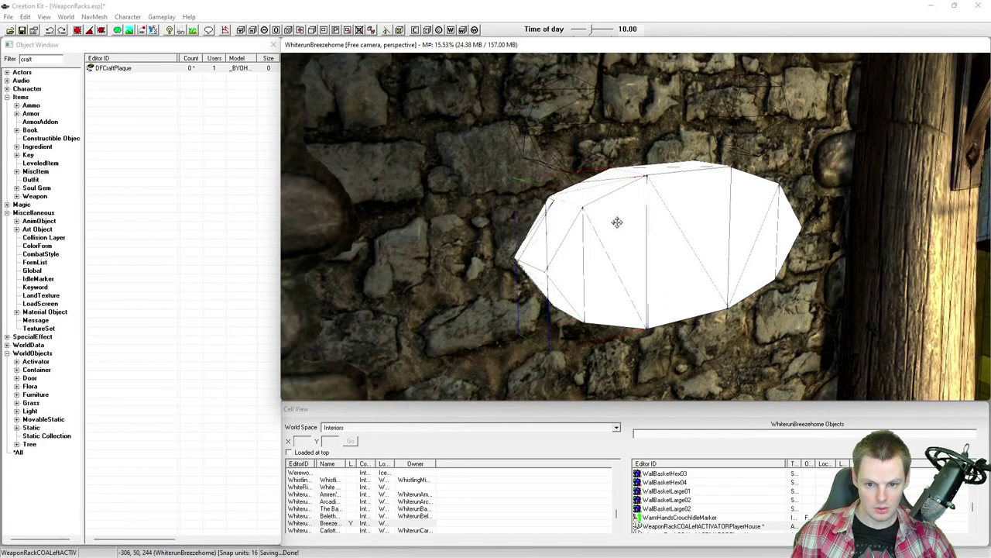
key("1")
key("1")
left_click(674, 226)
key("1")
key("1")
key("shift")
left_click(700, 222)
key("1")
key("1")
key("shift")
Copy the model path from the base activator DFWeaponRackCOALeftPlayerHouse of the left plaque piece, and close it without changes.
middle_click_drag(672, 228, 684, 250, "shift")
left_click(598, 246)
middle_click_drag(598, 246, 648, 243, "shift")
middle_click_drag(763, 261, 705, 257, "shift")
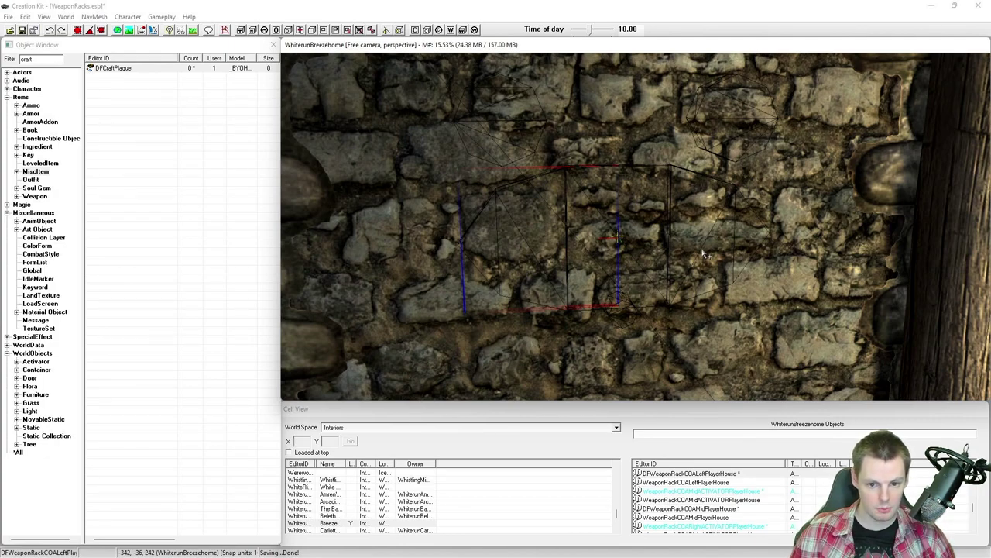
double_click(540, 221)
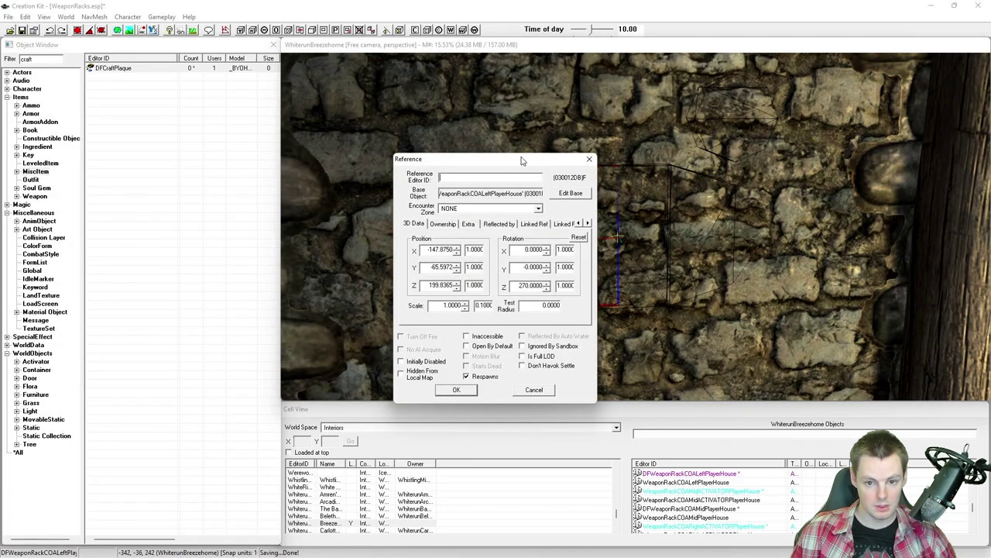
left_click_drag(521, 160, 330, 160)
left_click(367, 182)
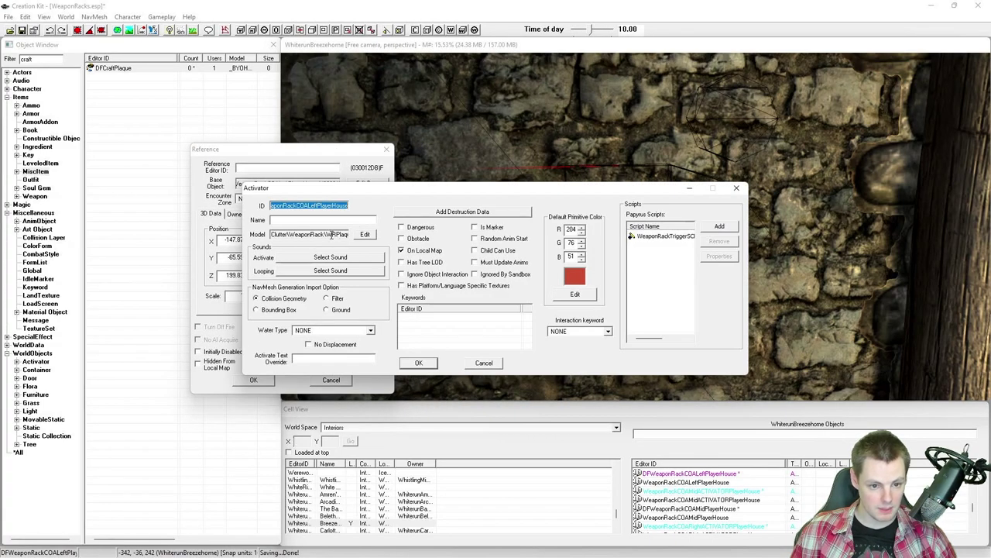
left_click_drag(272, 235, 399, 237)
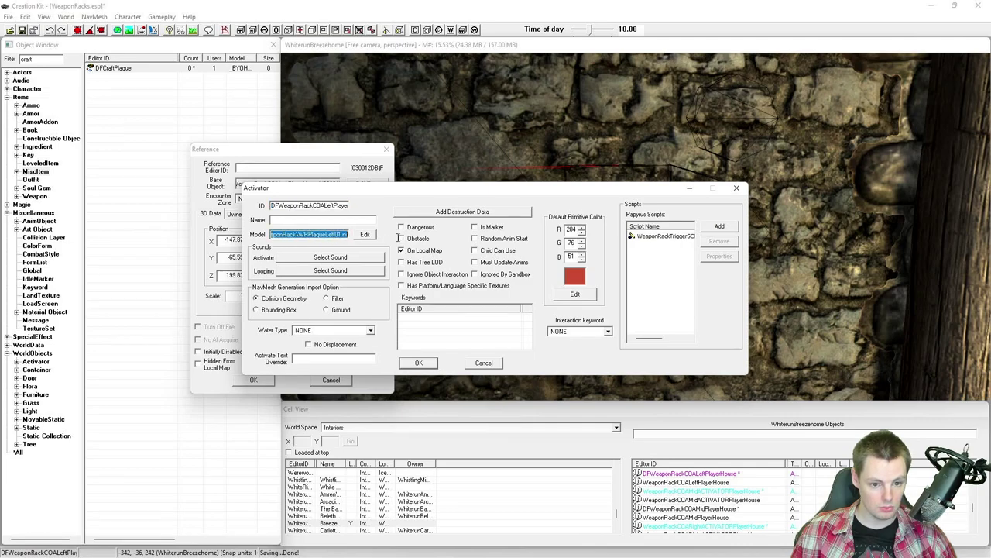
right_click(338, 236)
left_click(378, 271)
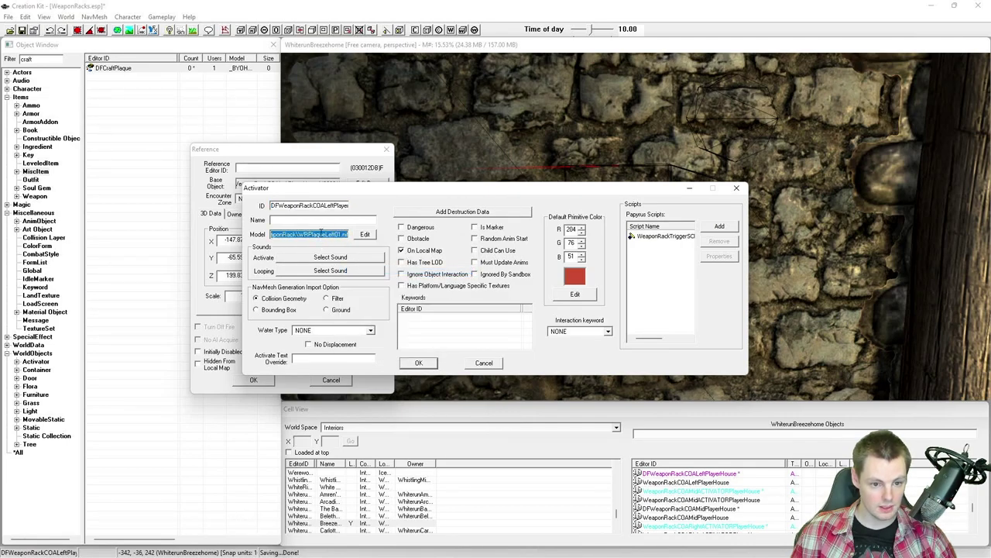
left_click(483, 362)
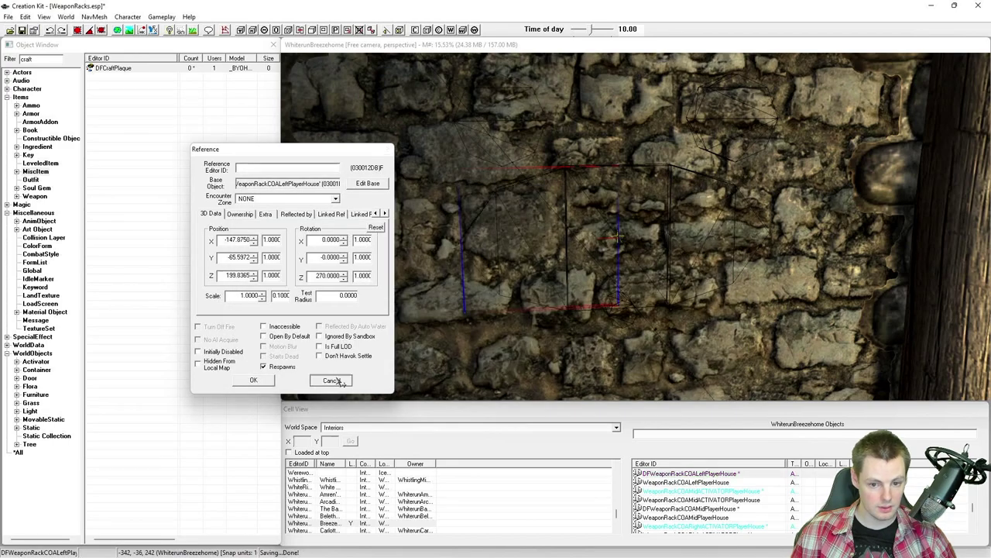
left_click(337, 380)
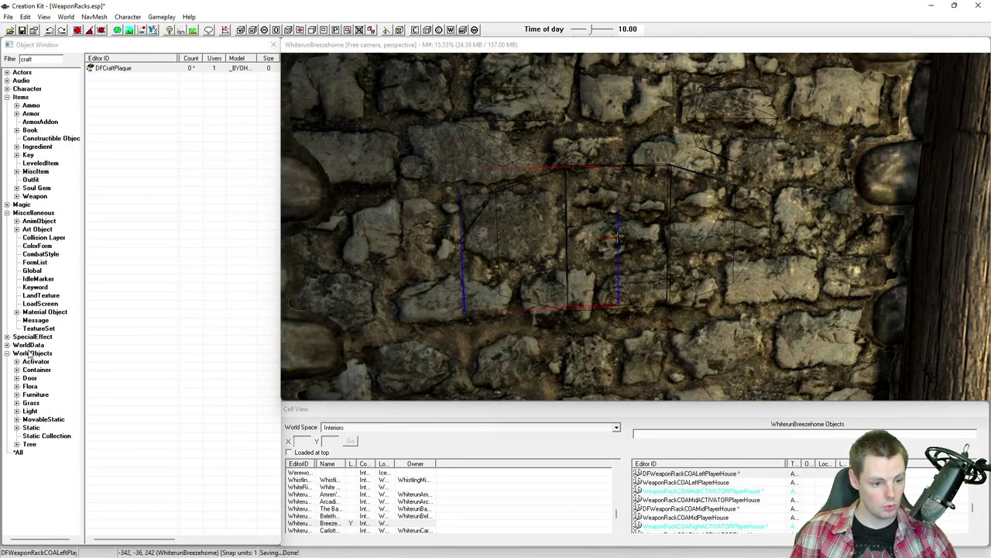
Create a new static object with the ID DFWeaponPlaqueLeftStatic.
left_click(31, 428)
right_click(144, 309)
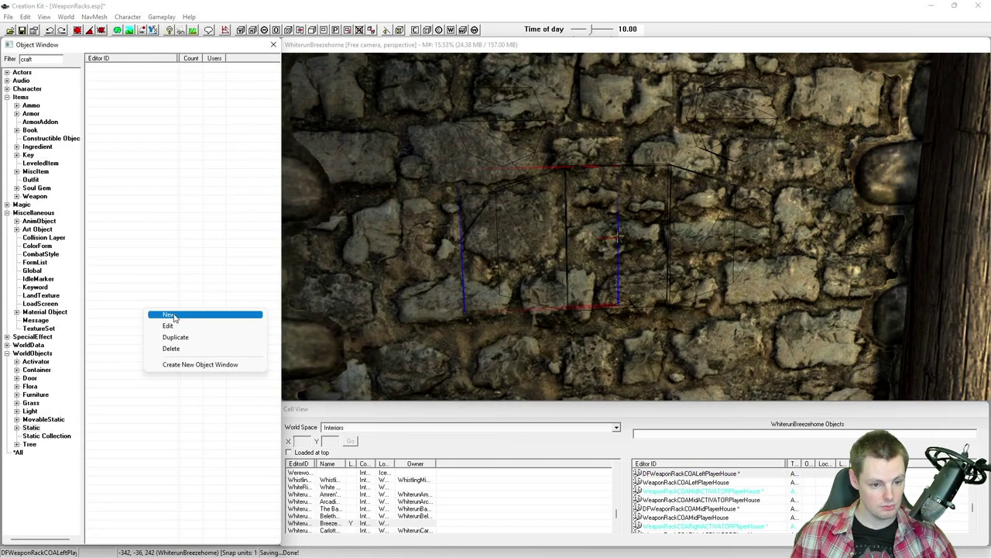
left_click(203, 314)
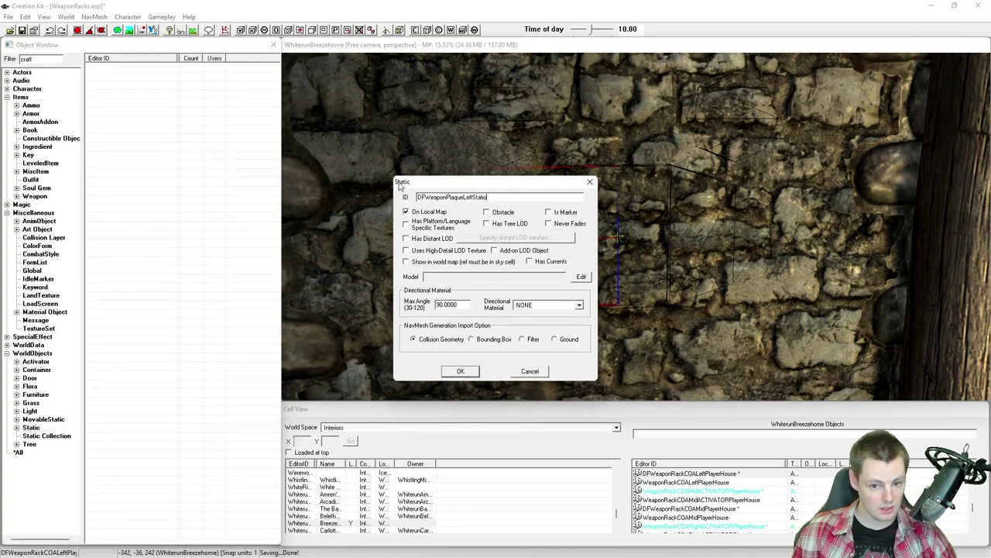
Browse for the static's model file in Program Files (x86)\Steam\steamapps\common\Skyrim\Data on drive C.
left_click(581, 276)
left_click(462, 205)
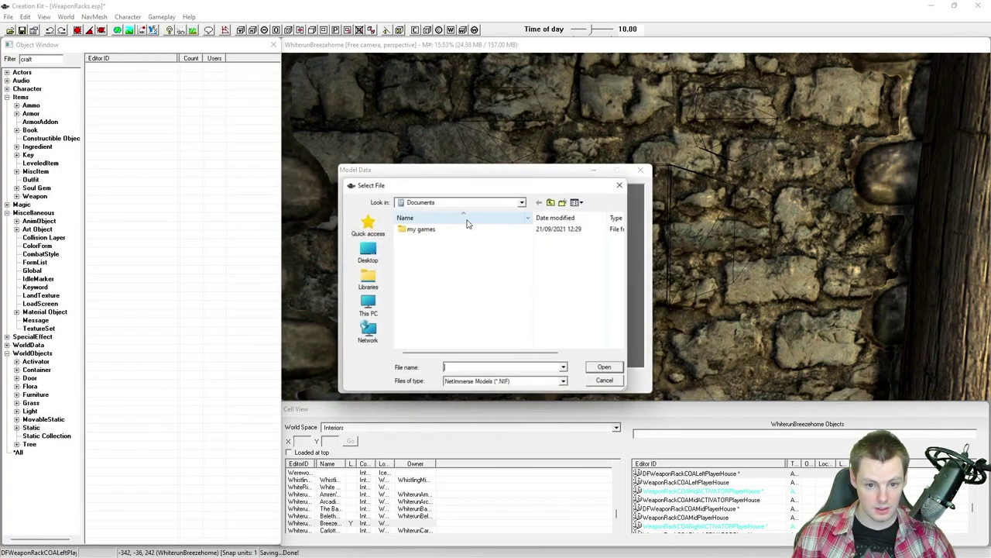
left_click(520, 202)
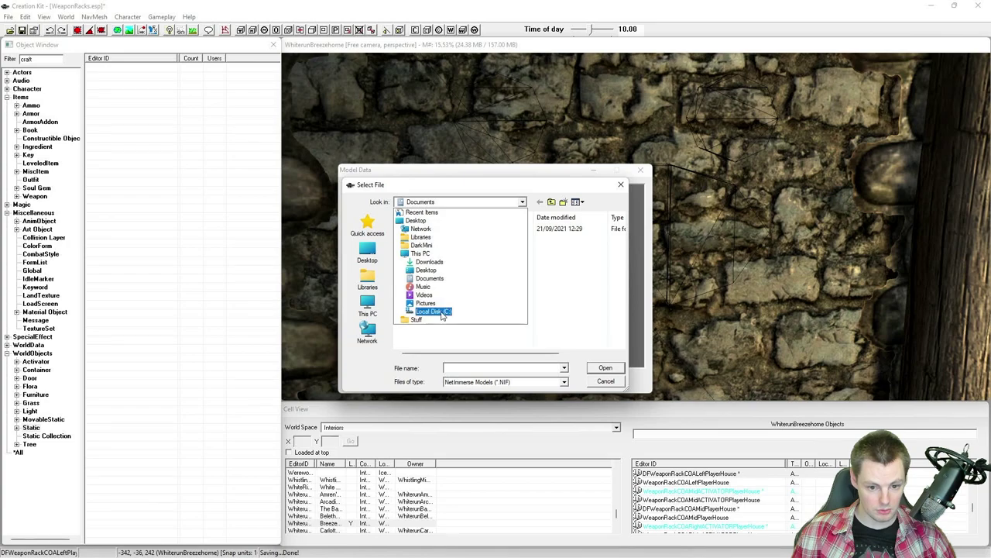
left_click(433, 312)
left_click(444, 317)
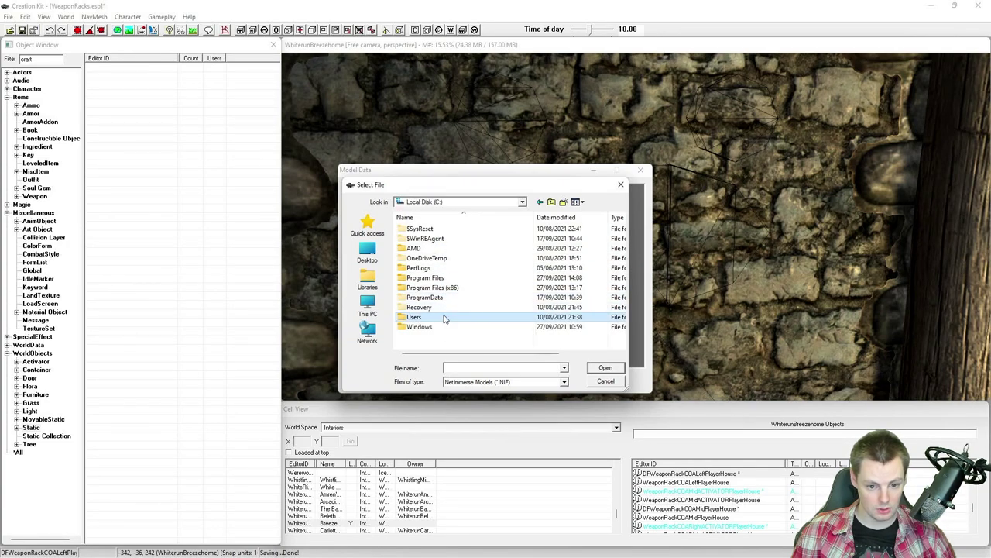
double_click(435, 288)
double_click(426, 278)
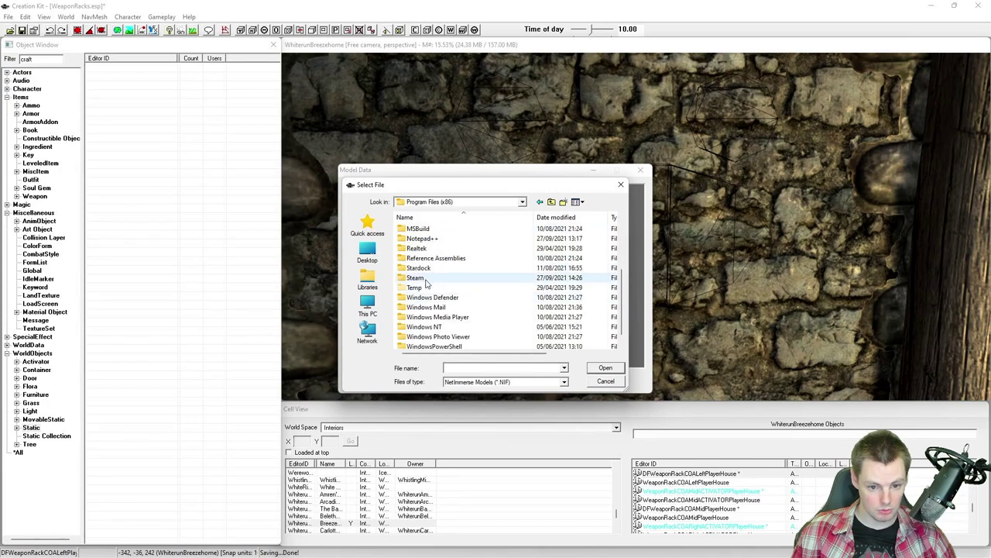
scroll(431, 241, "down", 3)
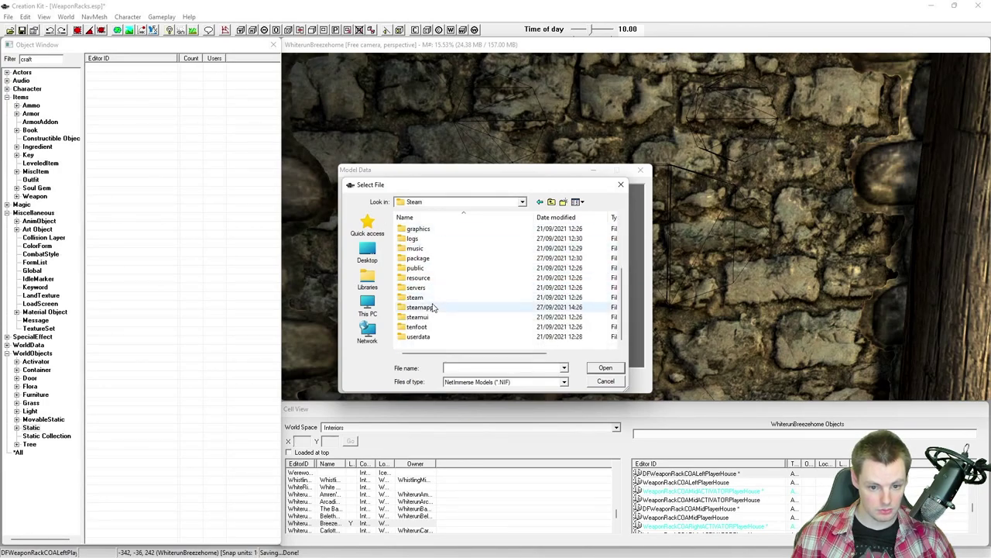
double_click(432, 305)
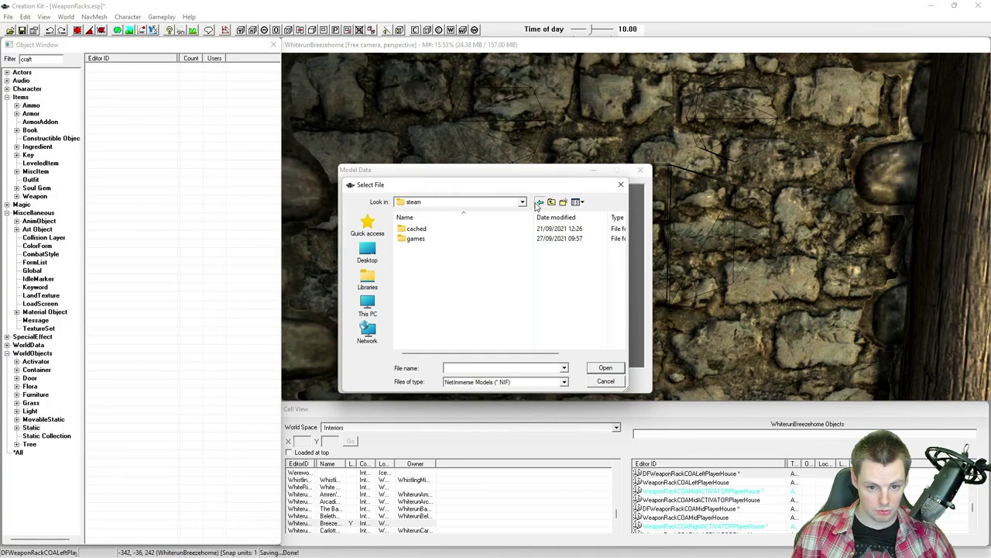
left_click(540, 201)
double_click(442, 318)
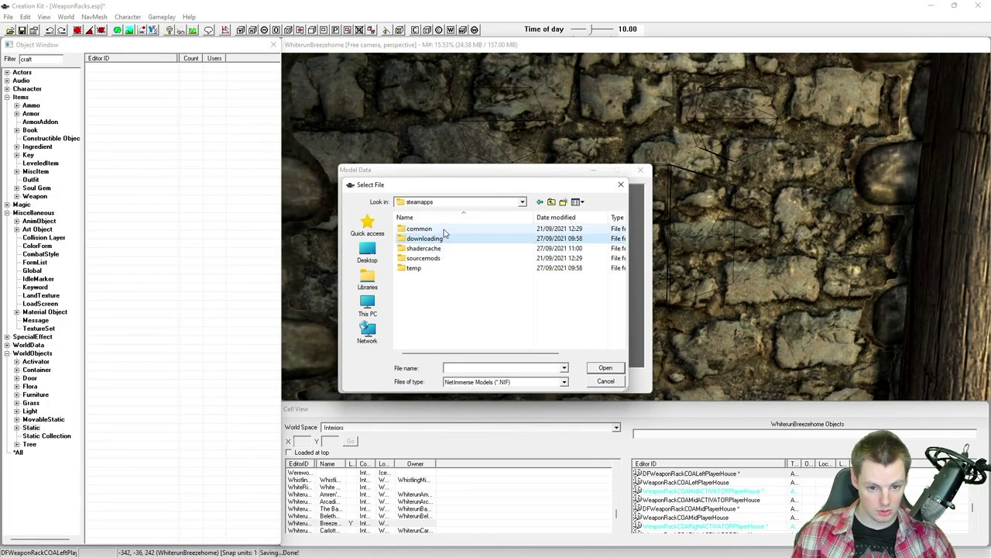
double_click(444, 229)
double_click(444, 230)
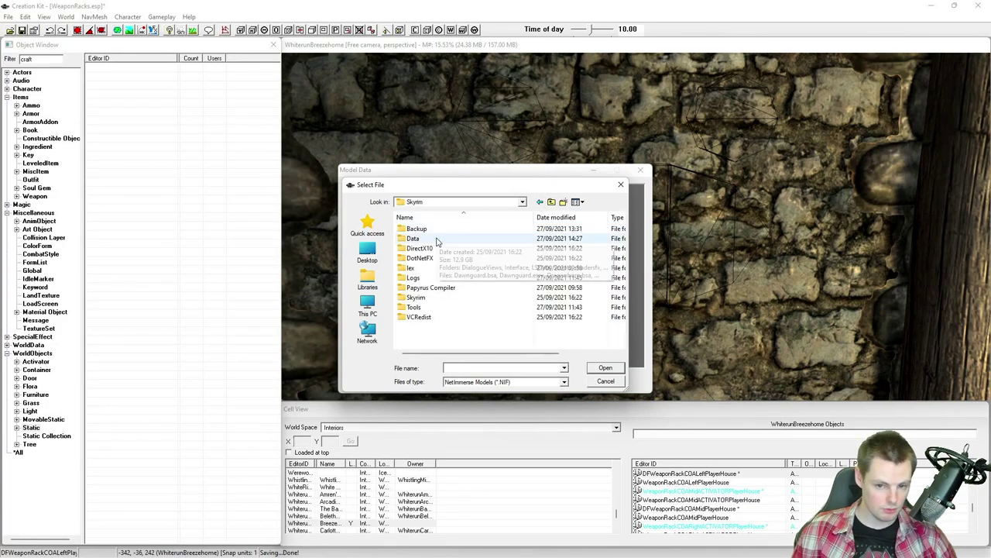
double_click(436, 239)
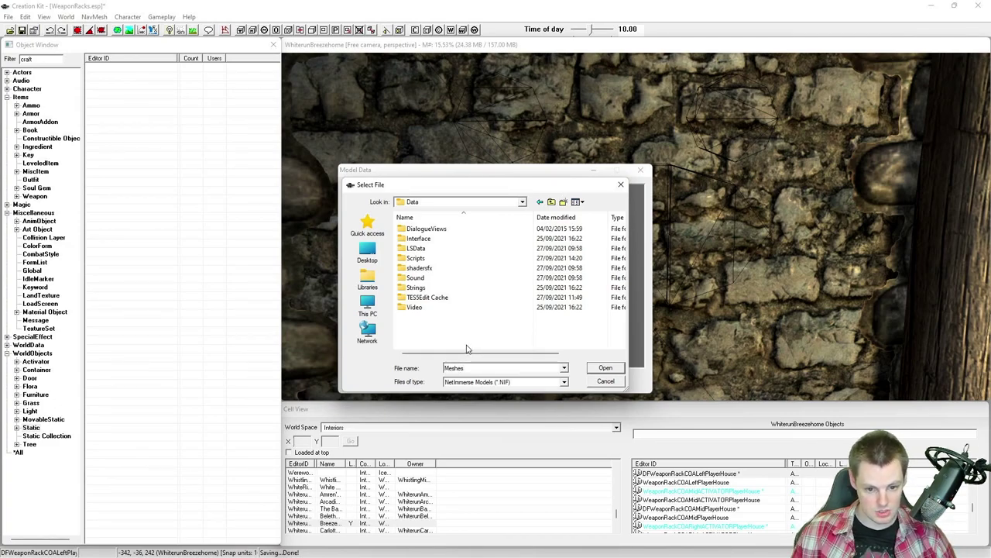
Create a folder named Meshes inside Skyrim's Data folder and open it.
right_click(456, 329)
mouse_move(544, 425)
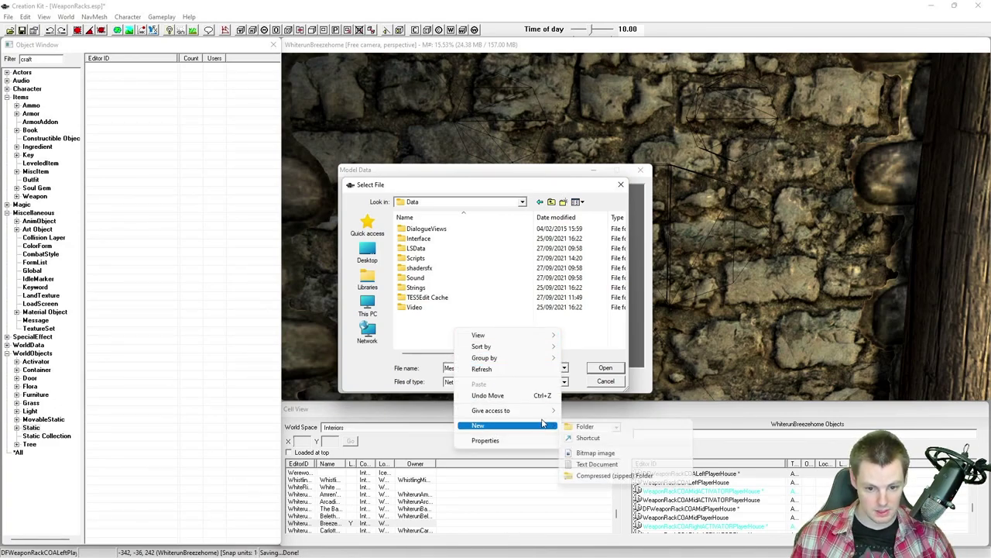
left_click(583, 427)
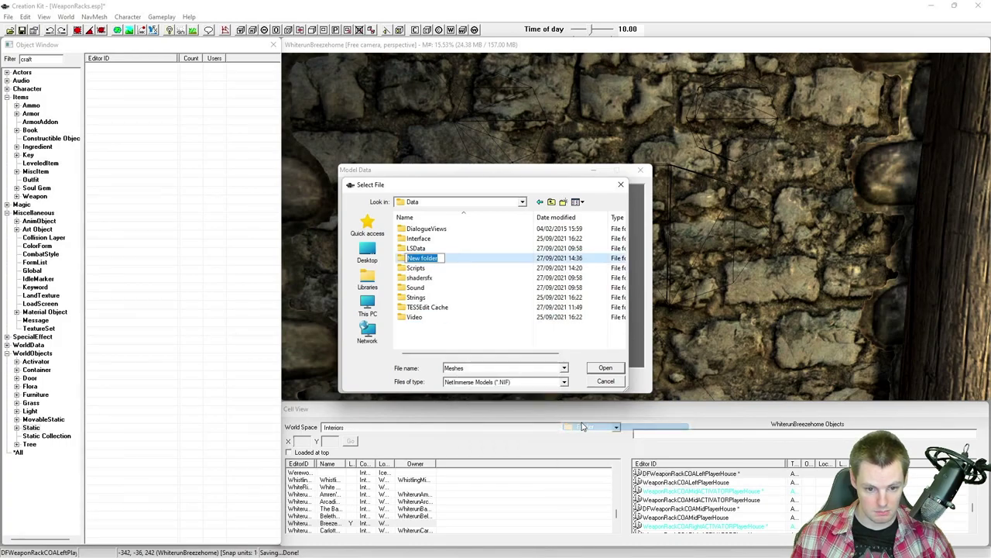
type("Meshes")
key("Return")
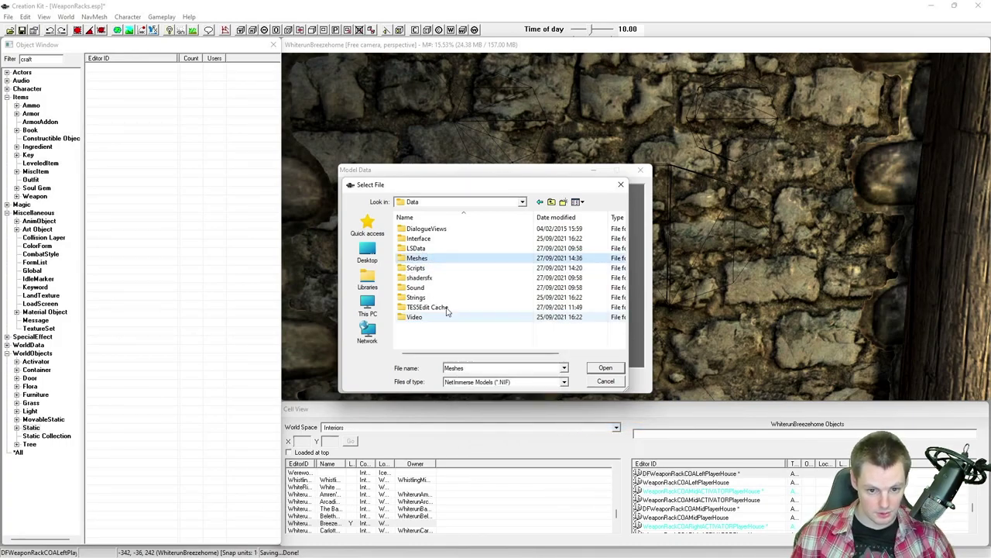
double_click(418, 258)
Assign the copied model path Clutter\WeaponRack\WRPlaqueLeft01.nif to DFWeaponPlaqueLeftStatic and save the static.
double_click(502, 367)
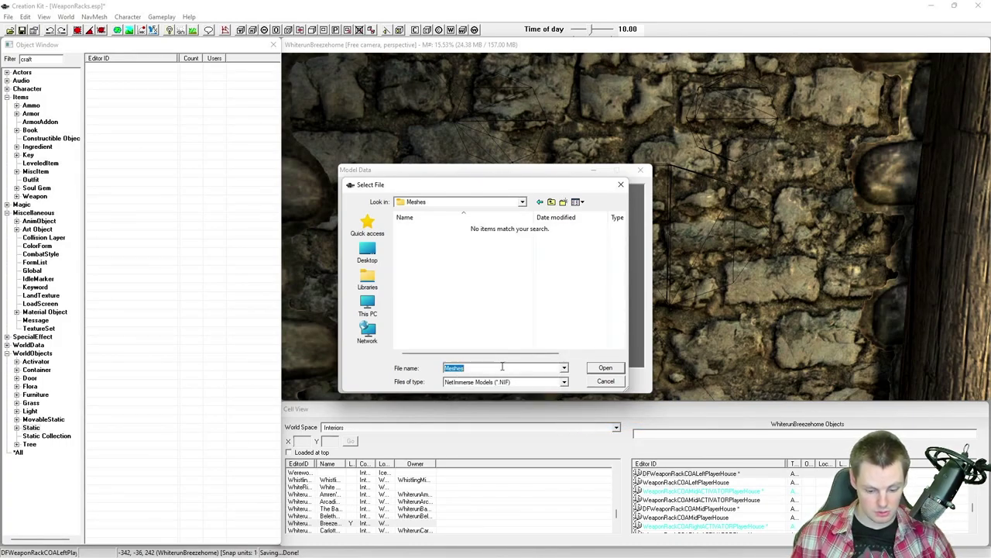
key("ctrl+v")
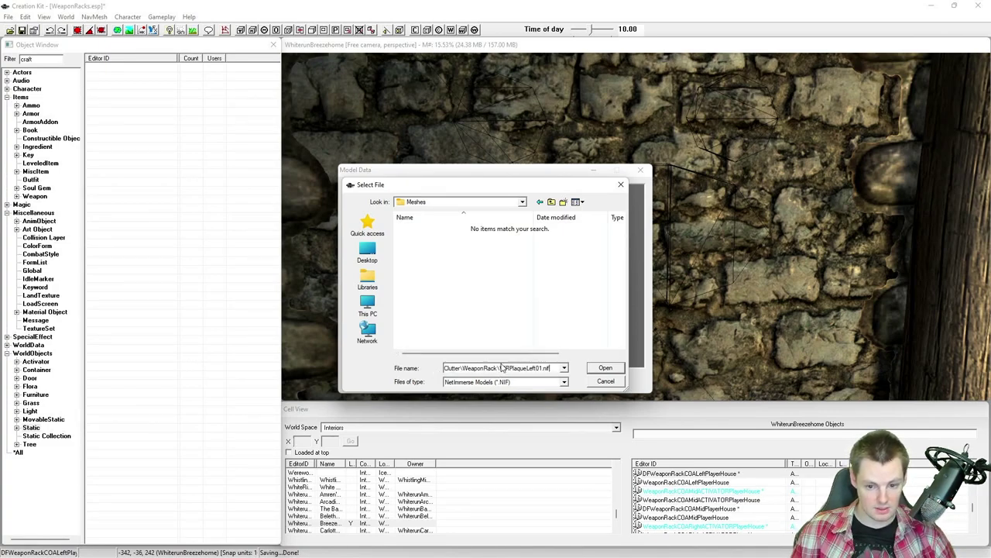
left_click(523, 205)
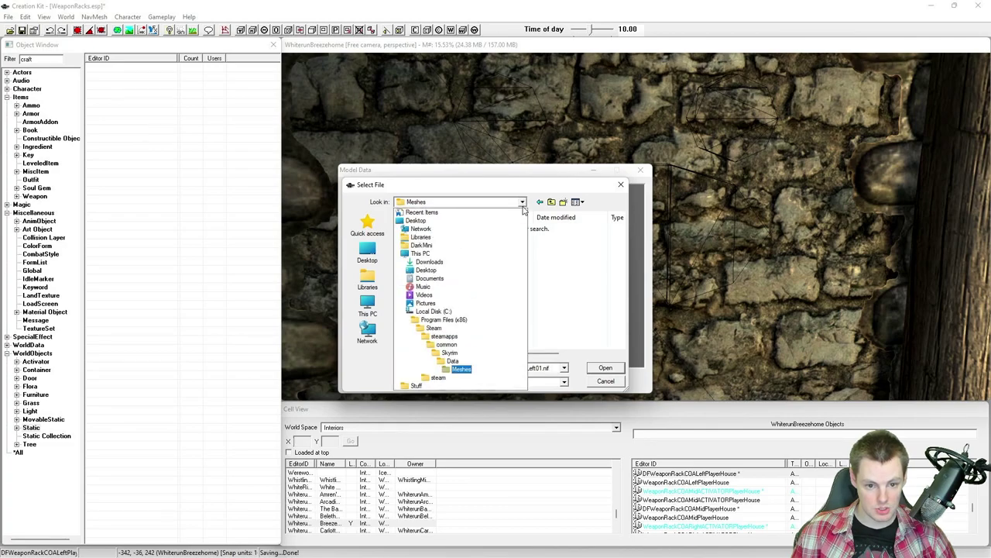
left_click(587, 271)
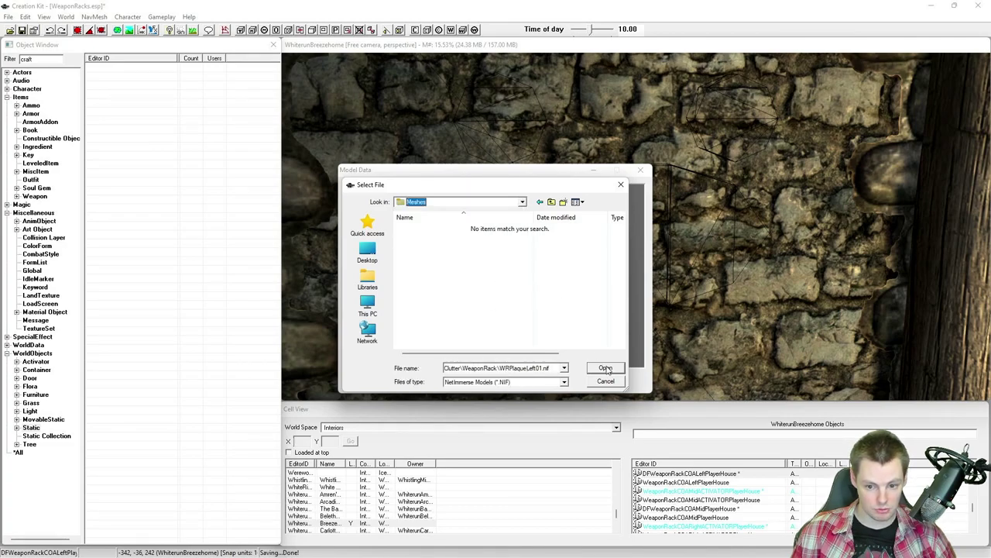
left_click(606, 369)
left_click(536, 276)
mouse_move(537, 279)
left_mouse_down()
mouse_move(578, 268)
mouse_move(521, 282)
left_mouse_up()
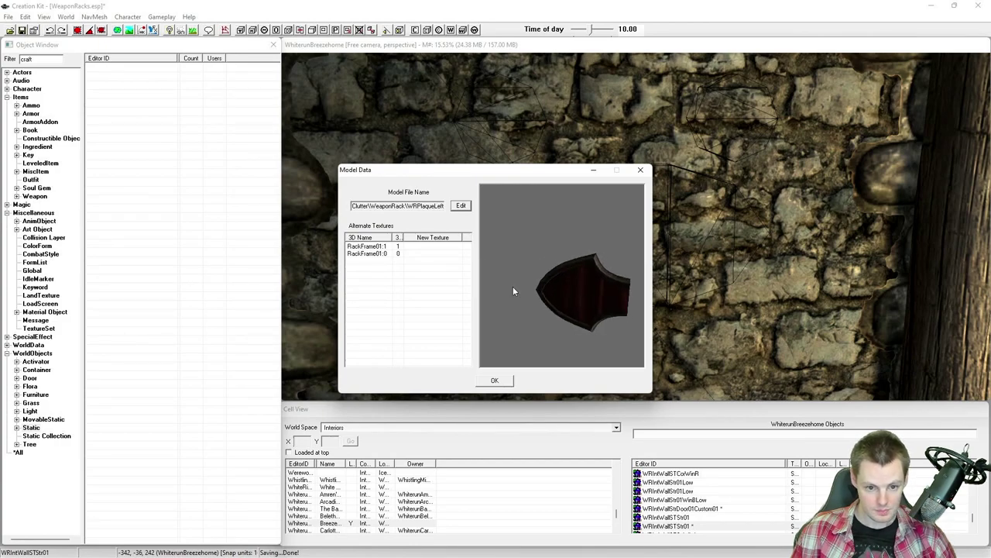
left_click(494, 379)
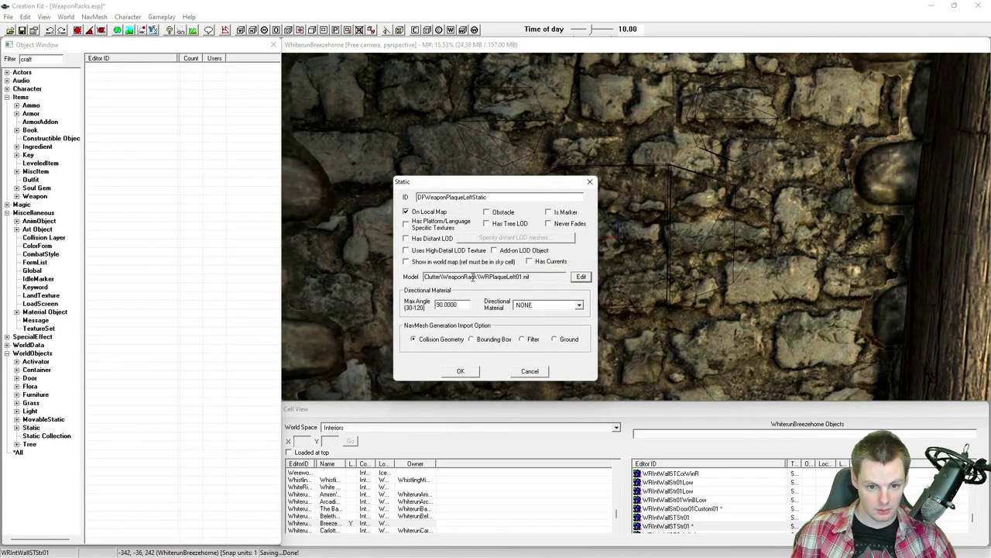
left_click(463, 370)
Copy the model path from the base activator DFWeaponRackCOARightPlayerHouse of the right plaque piece, and close it without changes.
double_click(712, 210)
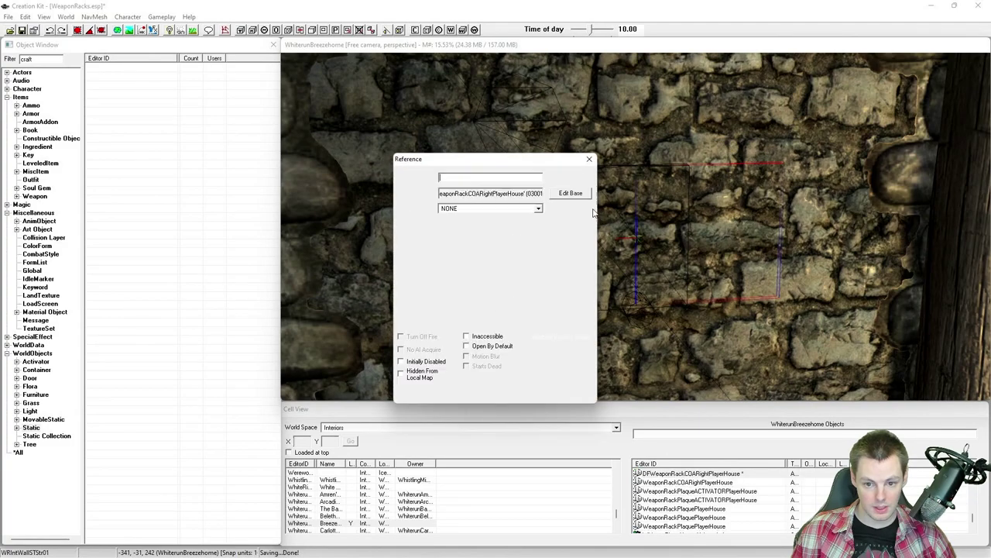
left_click(568, 193)
left_click_drag(272, 235, 370, 236)
right_click(325, 235)
left_click(353, 270)
left_click(483, 362)
left_click(534, 390)
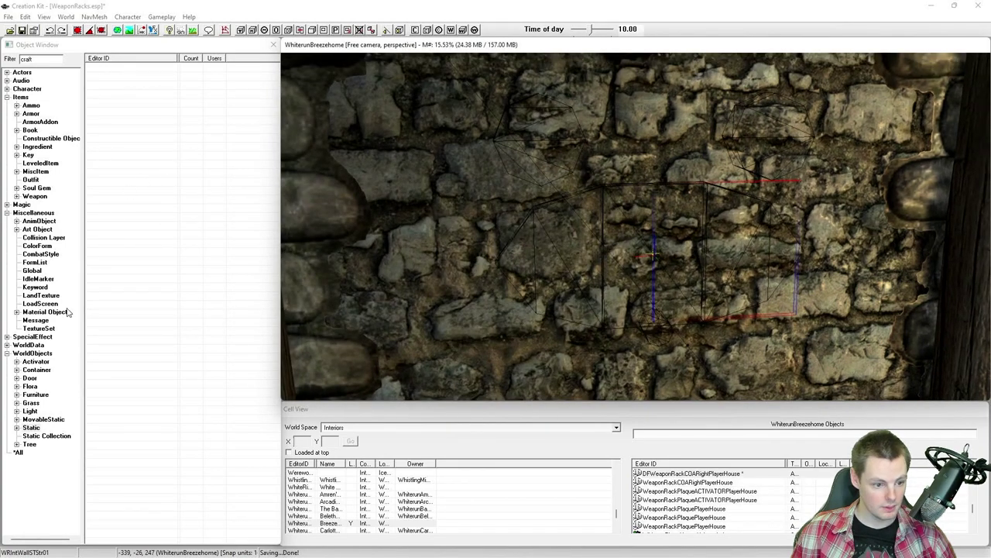
List the static objects filtered by "plaque".
left_click(31, 427)
left_click_drag(49, 62, 3, 59)
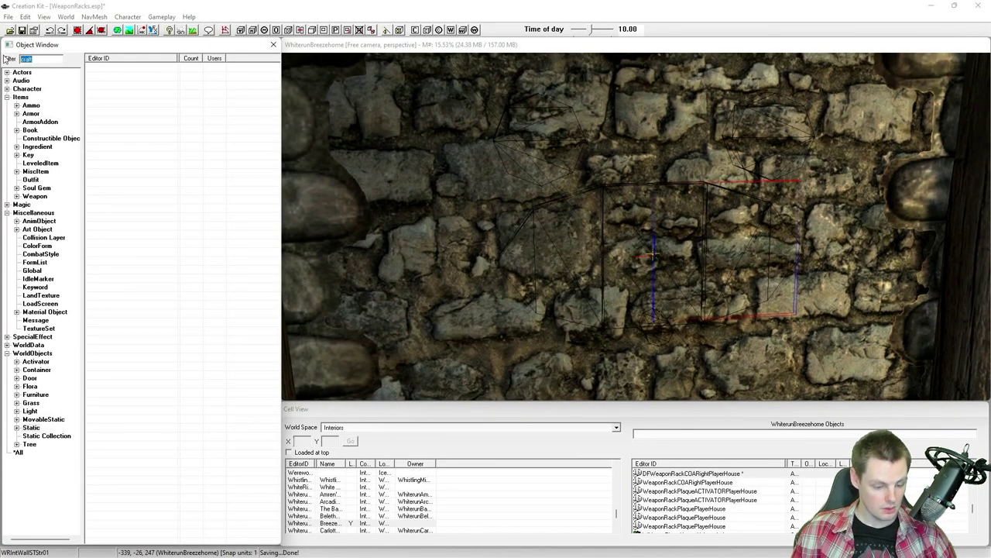
type("plaque")
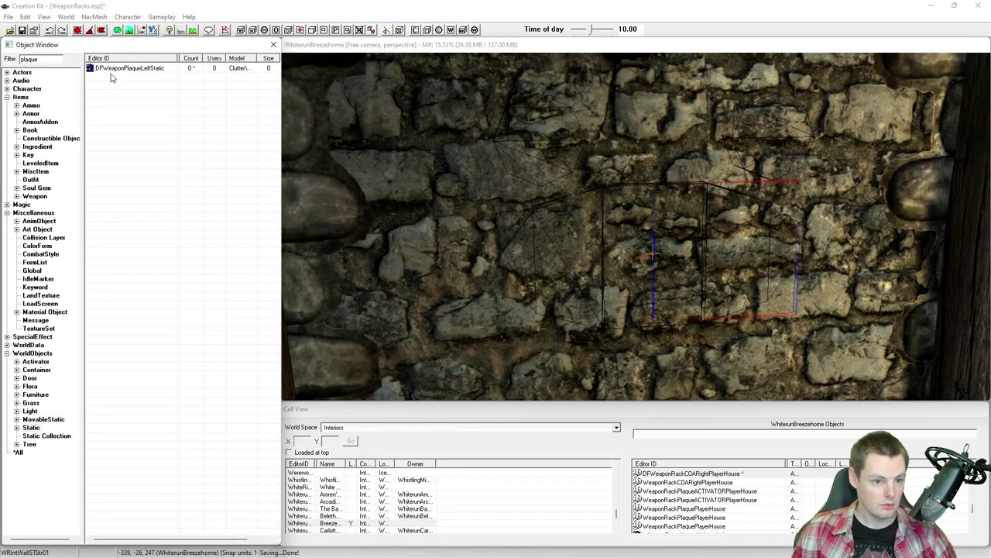
Create DFWeaponPlaqueRightStatic as a new form from DFWeaponPlaqueLeftStatic, using the copied right plaque model from Clutter\WeaponRack.
double_click(116, 68)
left_click(485, 198)
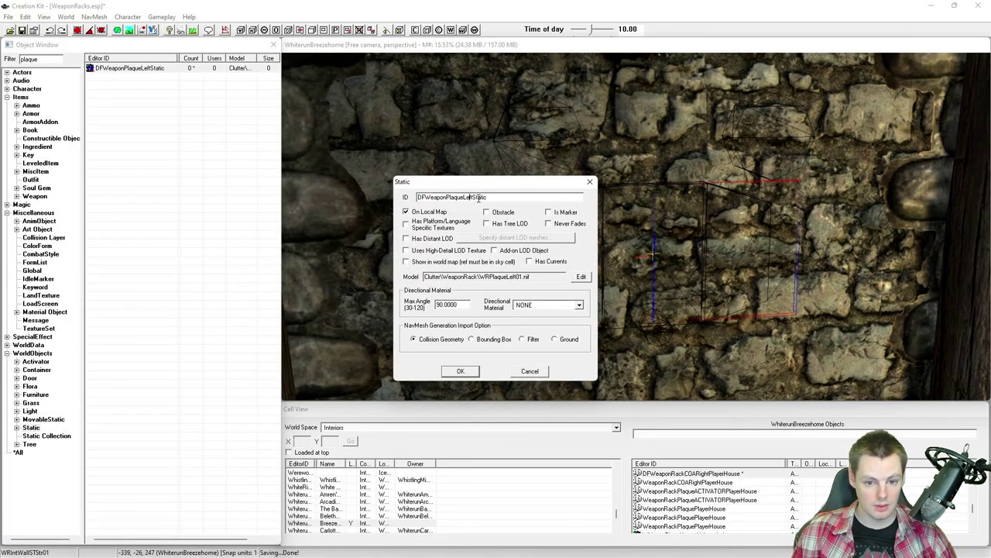
type("Left")
left_click(581, 277)
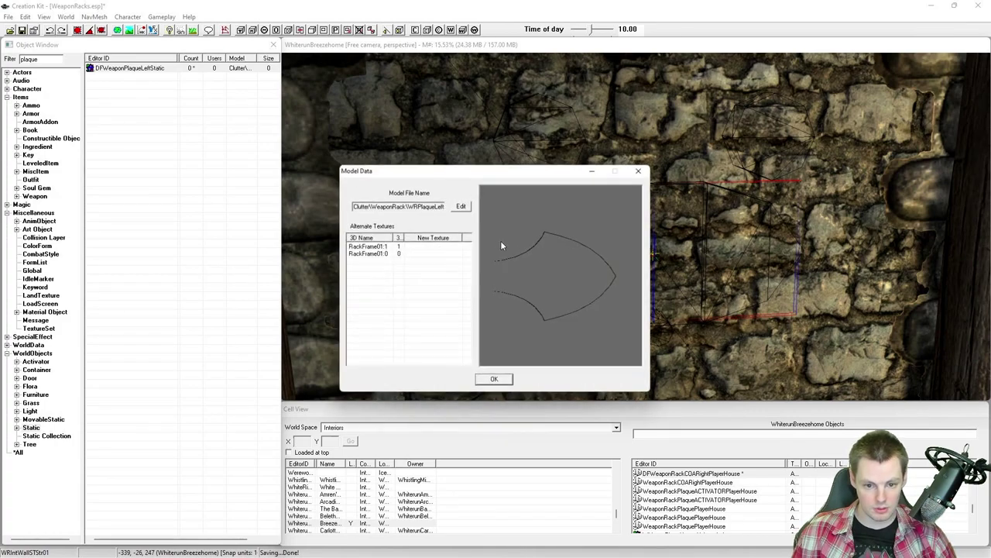
left_click(462, 207)
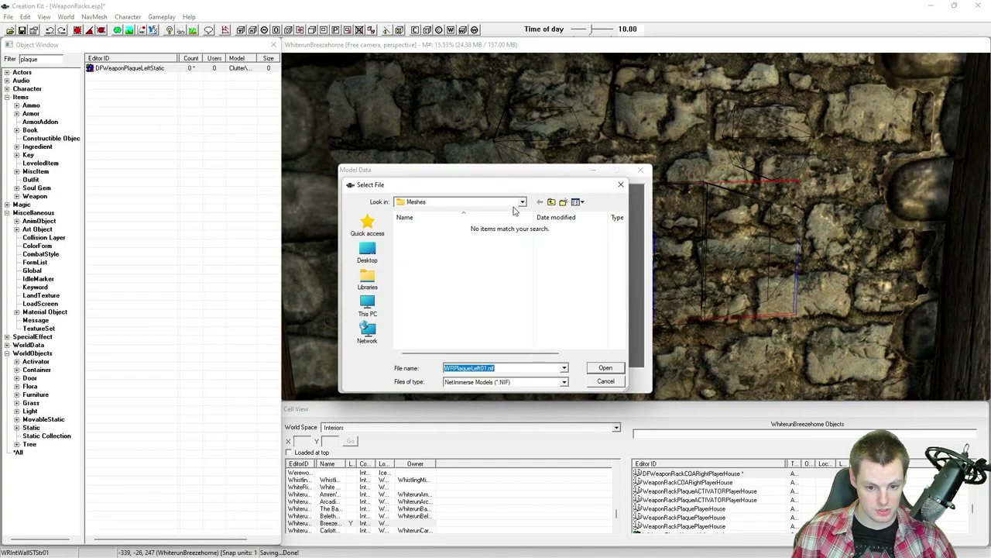
key("ctrl+v")
left_click(605, 369)
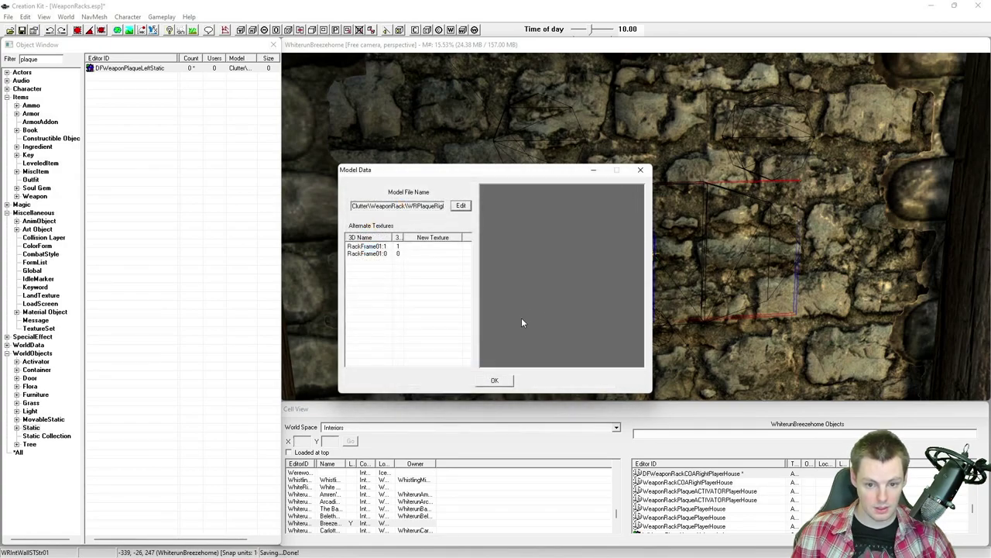
left_click(501, 380)
left_click(470, 373)
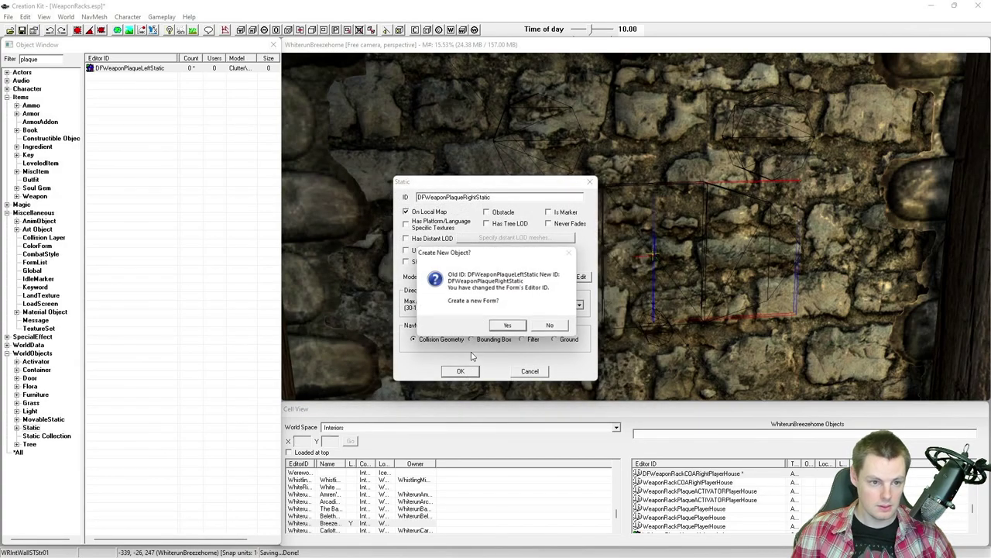
left_click(506, 326)
Preview the model of DFWeaponPlaqueRightStatic and close the preview.
left_click(130, 68)
right_click(129, 69)
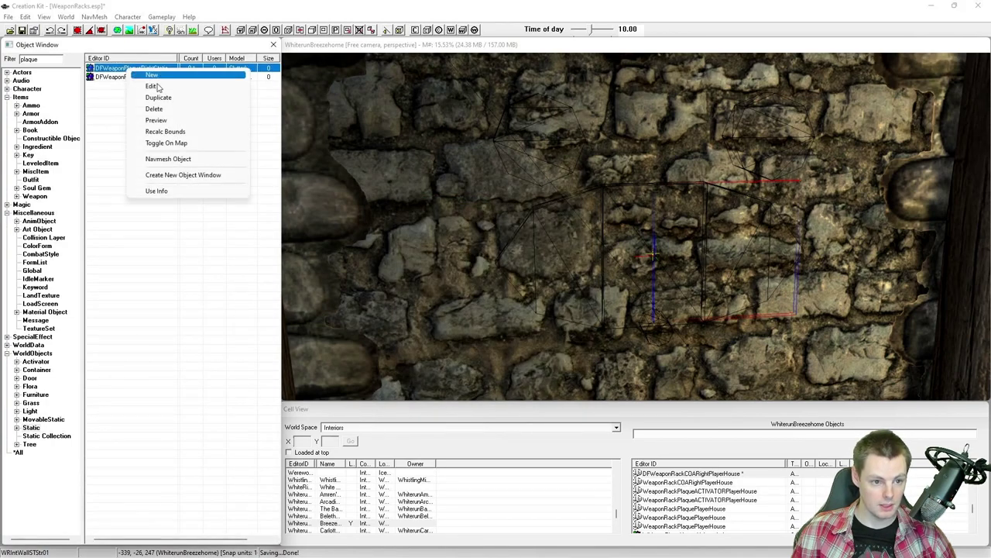
left_click(155, 120)
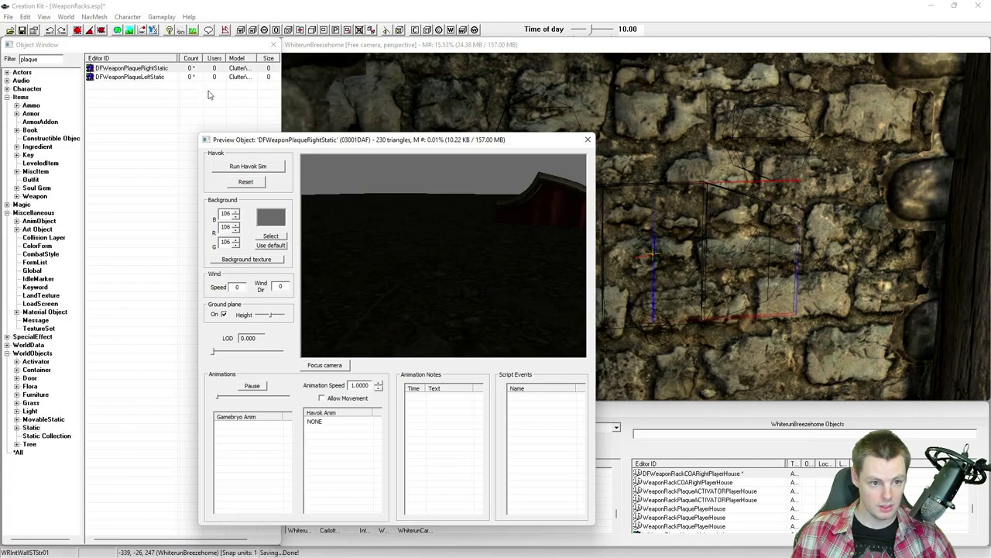
left_click(587, 139)
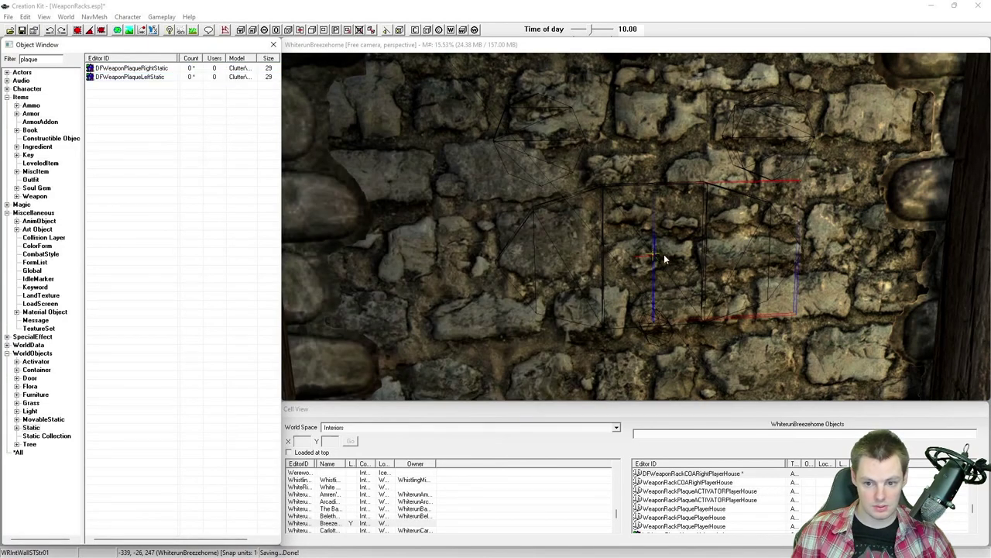
Copy the model path from the middle plaque piece's base activator DFWeaponRackCOAMidPlayerHouse, and close it without changes.
double_click(657, 252)
left_click(563, 196)
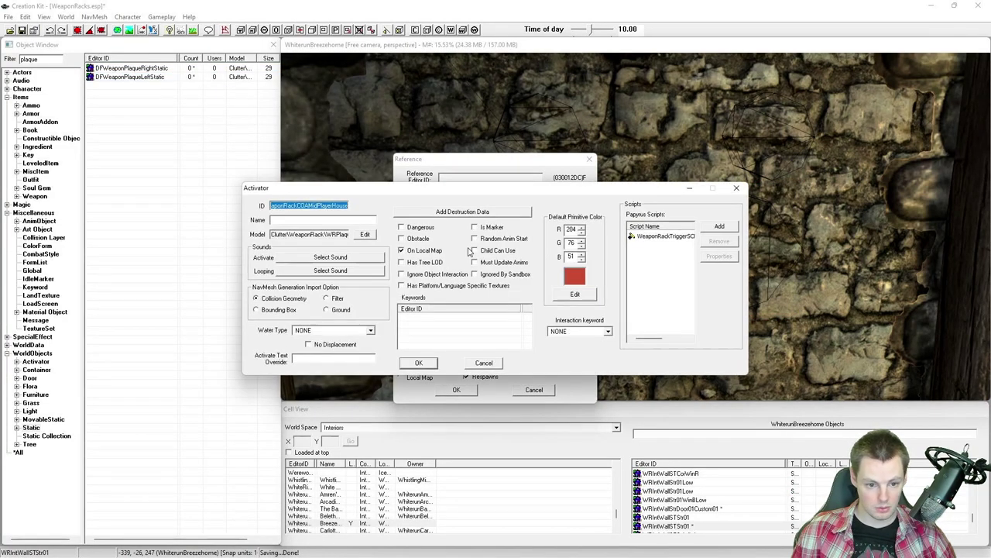
left_click_drag(273, 234, 383, 237)
right_click(328, 232)
left_click(359, 269)
left_click(483, 362)
left_click(533, 389)
key("Escape")
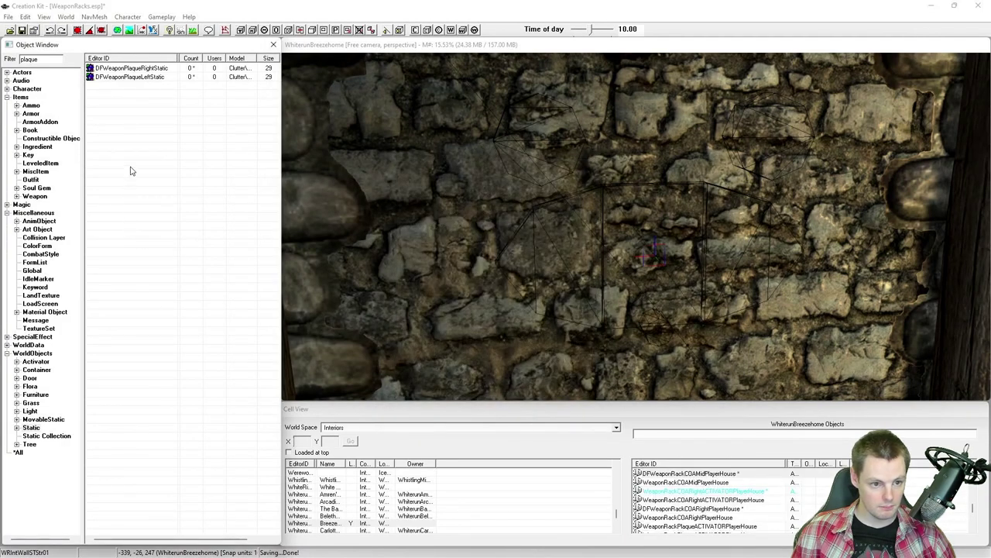
Open DFWeaponPlaqueLeftStatic and change its ID to DFWeaponPlaqueMiddleStatic.
double_click(139, 77)
left_click(474, 198)
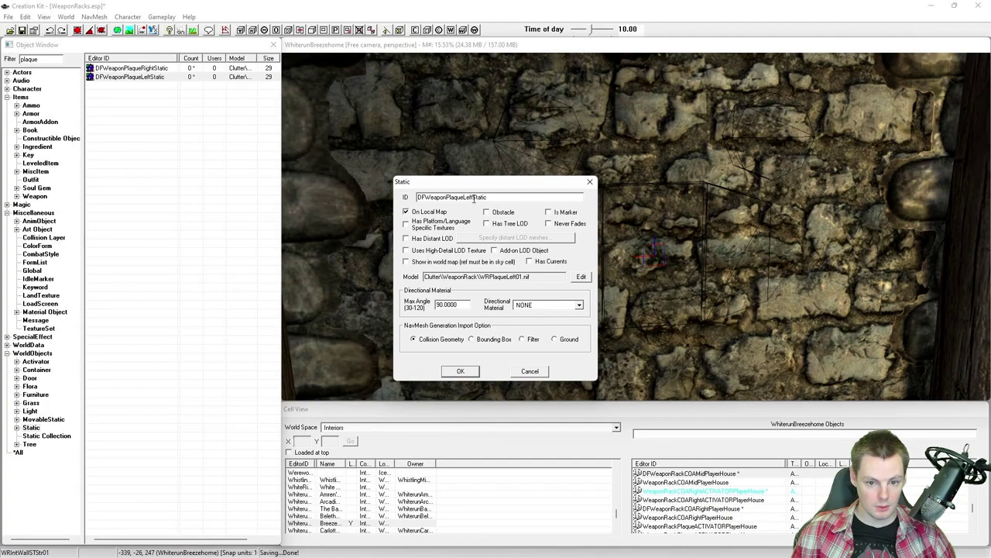
key("BackSpace")
key("BackSpace")
key("BackSpace")
key("BackSpace")
type("Middle")
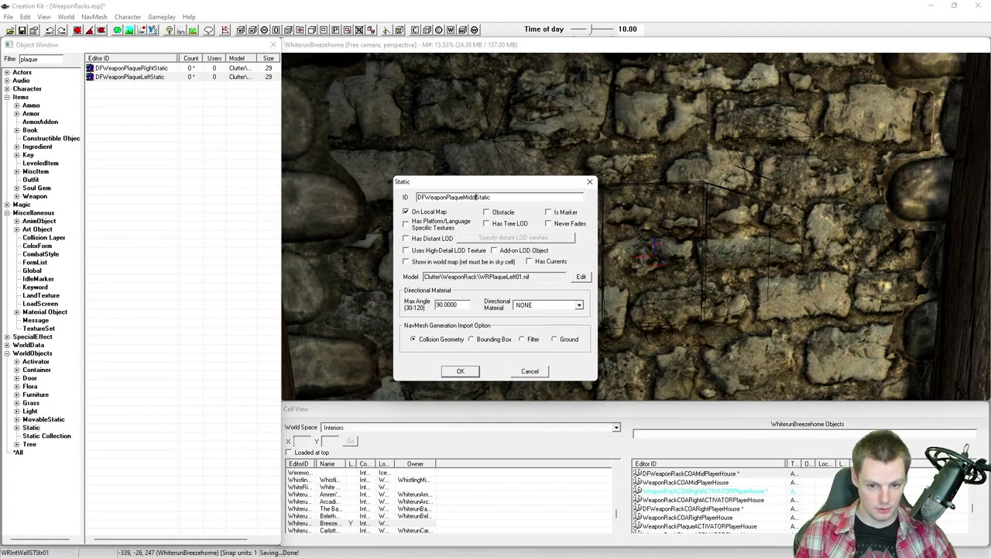
Replace the static's model with the copied middle plaque path from Clutter\WeaponRack and save it as a new form.
left_click(581, 277)
left_click(463, 206)
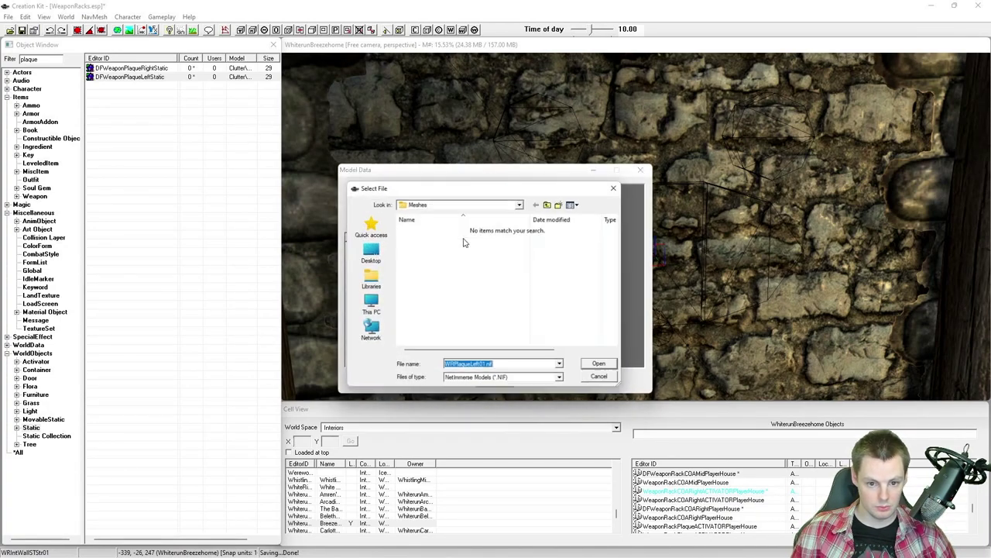
key("ctrl+v")
left_click(605, 368)
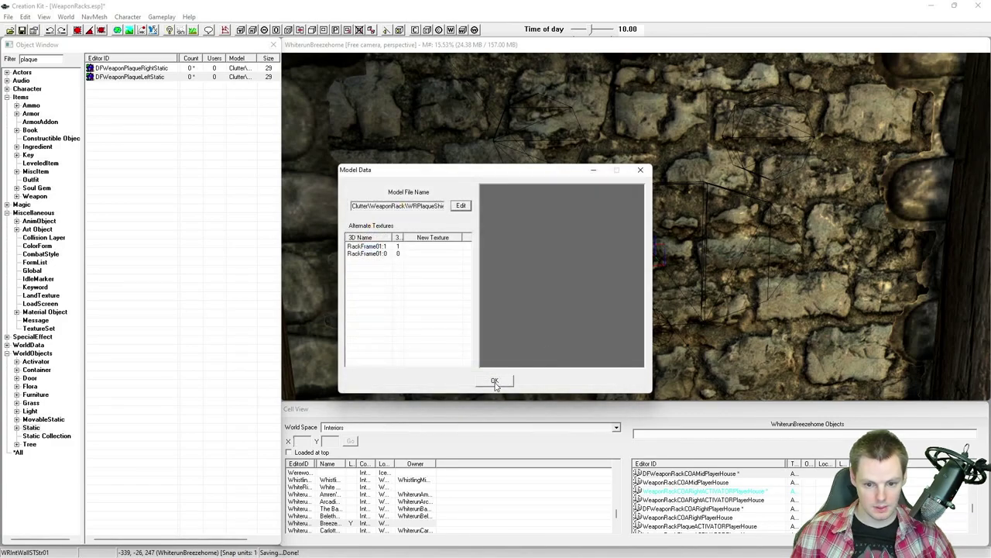
left_click(495, 381)
left_click(460, 371)
left_click(506, 325)
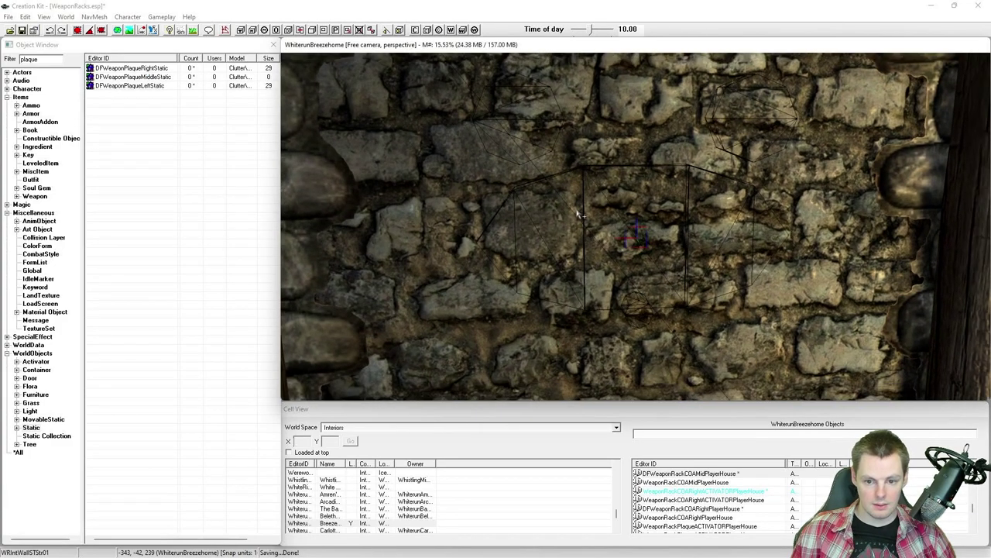
Duplicate the left and right plaque pieces on the wall in place, and clear the selection.
left_click(581, 203)
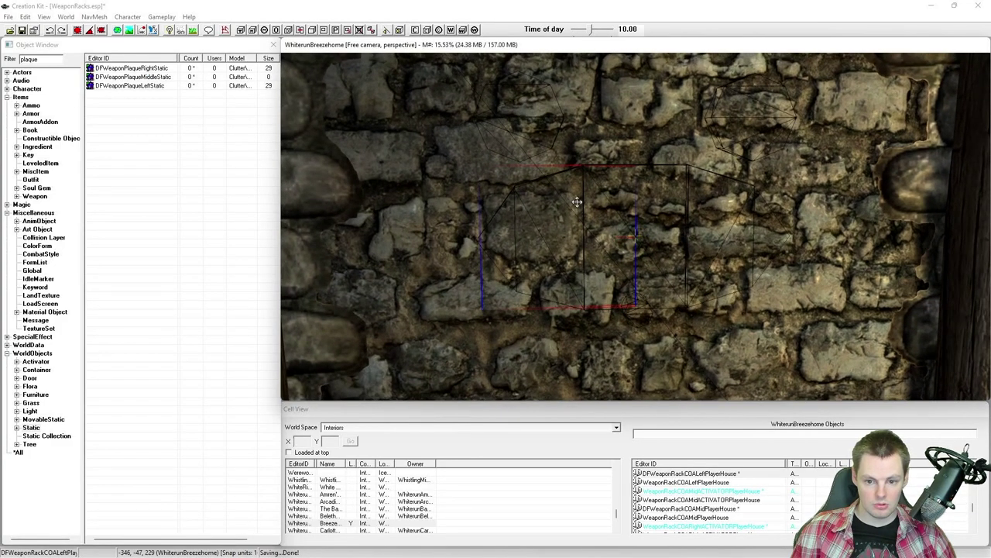
left_click(703, 198, "ctrl")
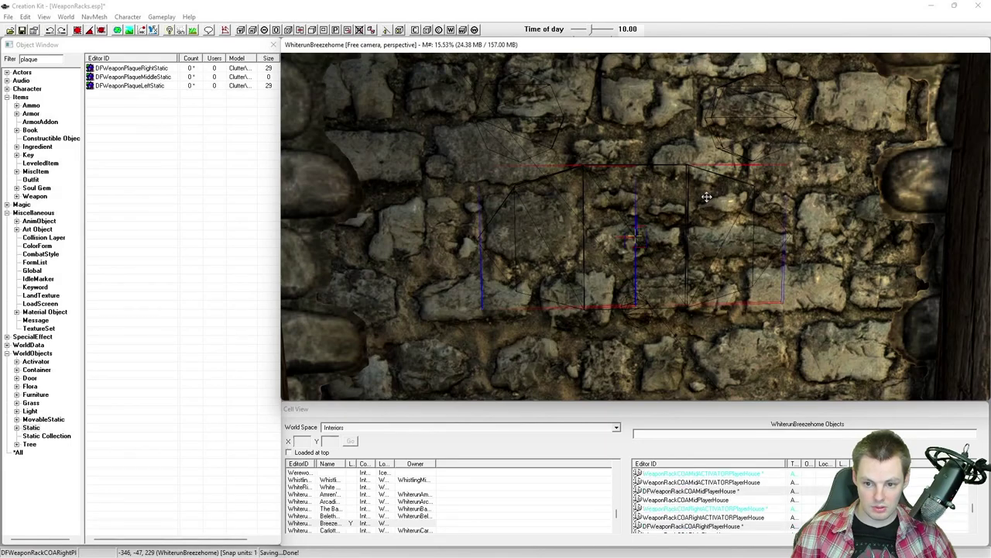
middle_click_drag(705, 203, 730, 204)
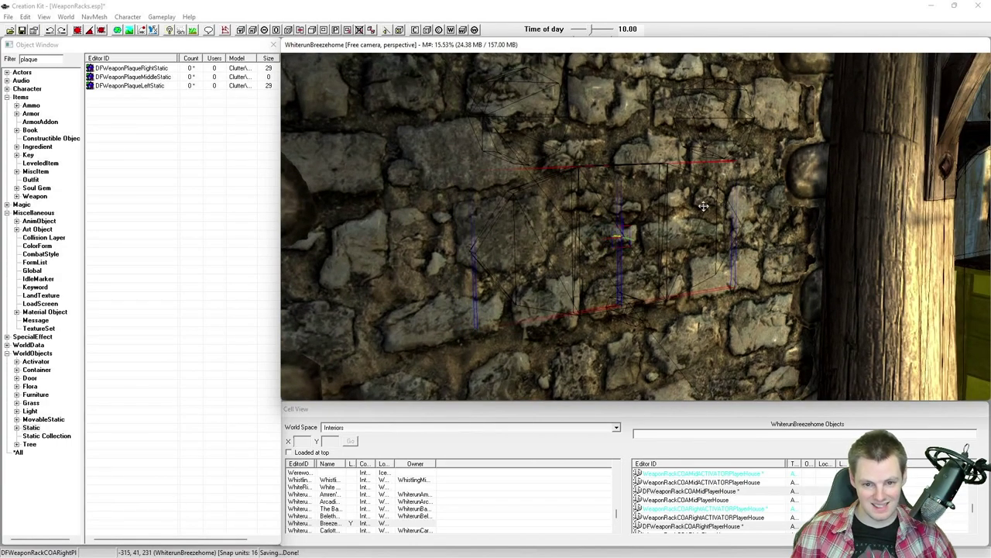
key("ctrl+d")
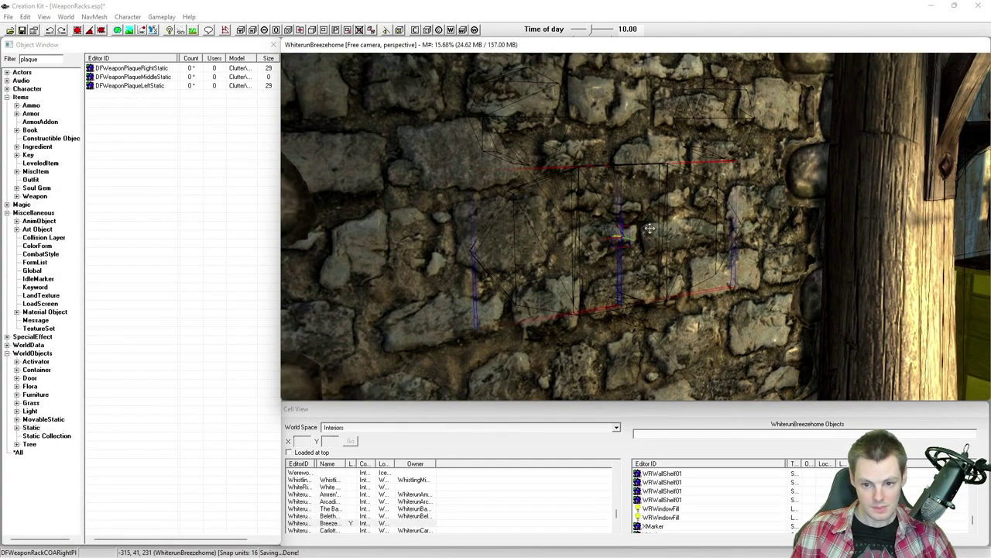
middle_click_drag(651, 229, 642, 232, "shift")
scroll(631, 223, "up", 1)
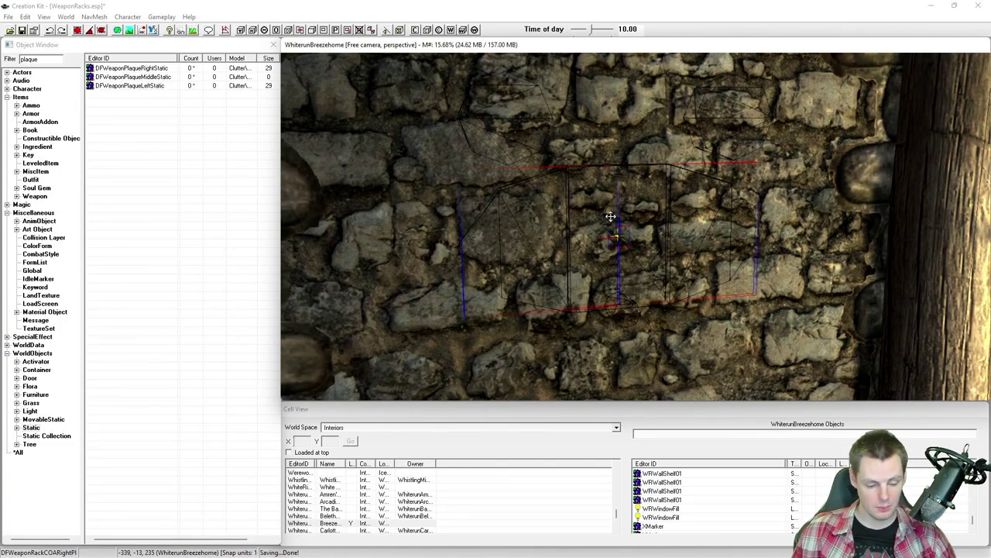
key("d")
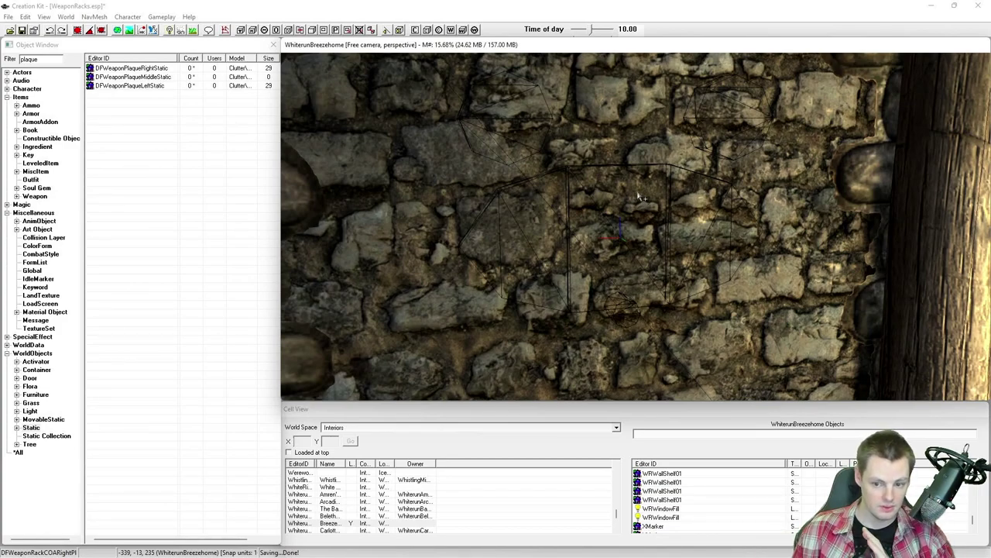
Filter the WhiterunBreezehome objects by "plaqu" and select the first WeaponRackPlaqueACTIVATORPlayerHouse reference.
left_click(660, 435)
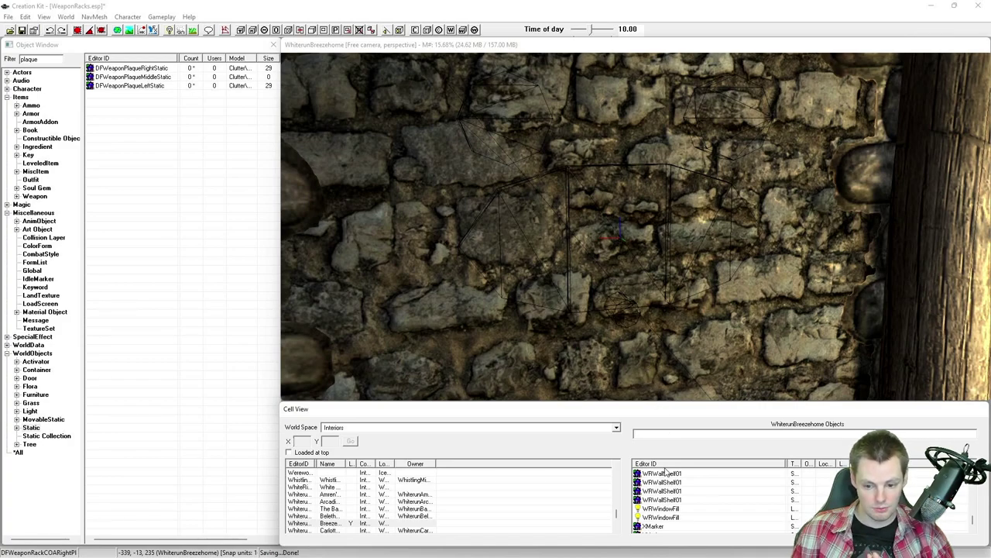
type("plaqu")
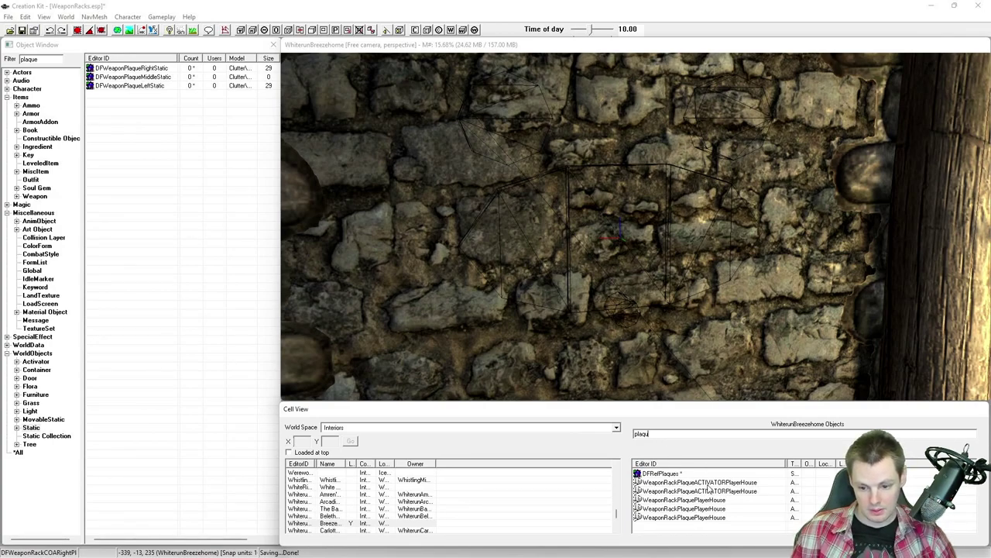
left_click(705, 500)
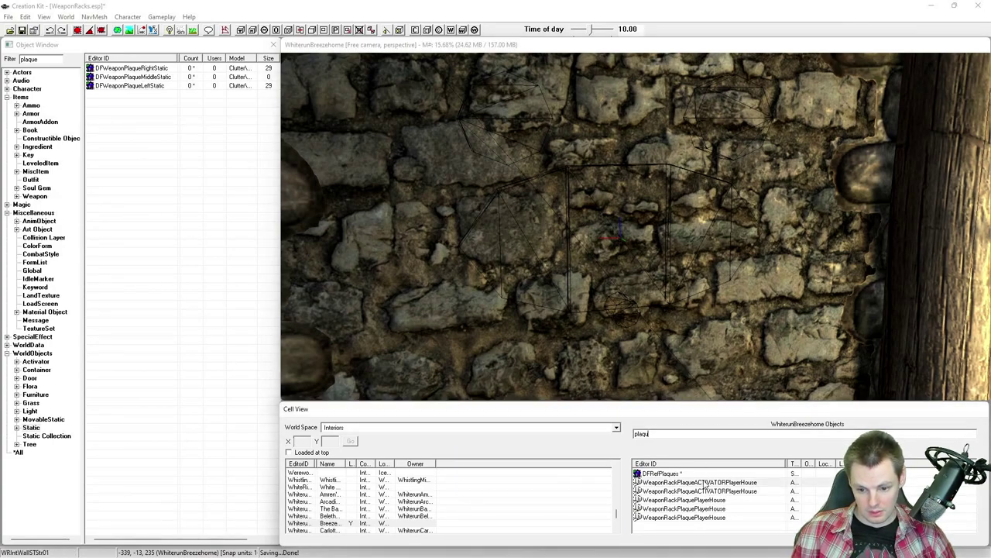
left_click(701, 482)
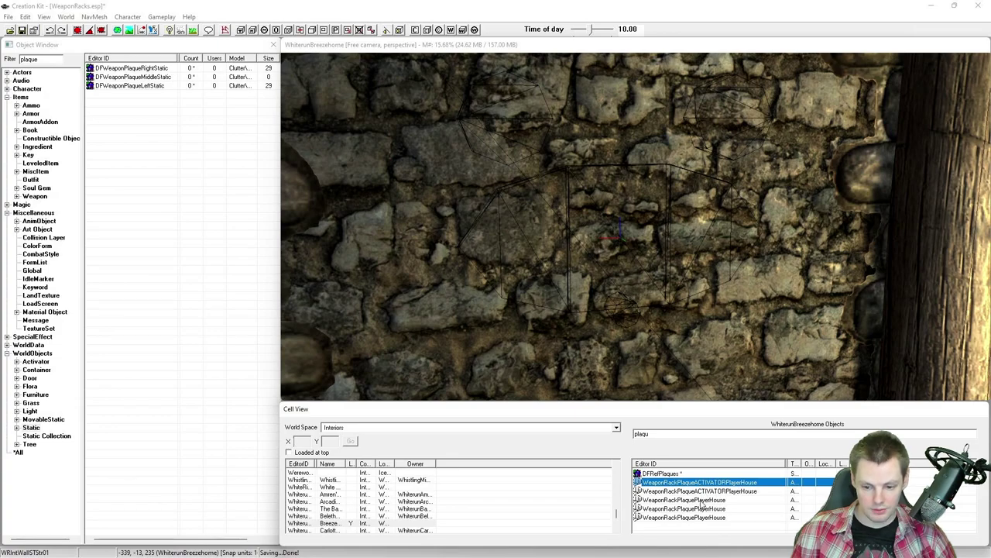
Check which parts on the wall the listed WeaponRackPlaque references belong to, and select the left rack activator on the wall.
left_click(700, 500)
left_click(702, 509)
left_click(703, 517)
left_click(711, 491)
left_click(712, 483)
mouse_move(647, 297)
middle_mouse_down("shift")
mouse_move(543, 281)
mouse_move(634, 292)
middle_mouse_up("shift")
left_click(544, 281)
scroll(625, 289, "down", 3)
scroll(634, 291, "up", 2)
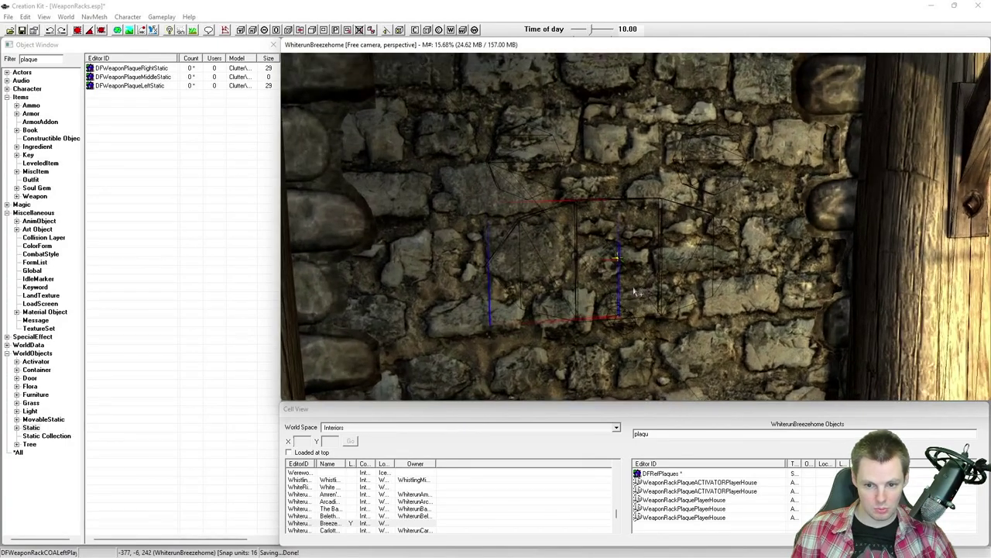
Filter the WhiterunBreezehome objects by "df" and select the newly duplicated DFWeaponRackCOALeftPlayerHouse reference.
double_click(659, 432)
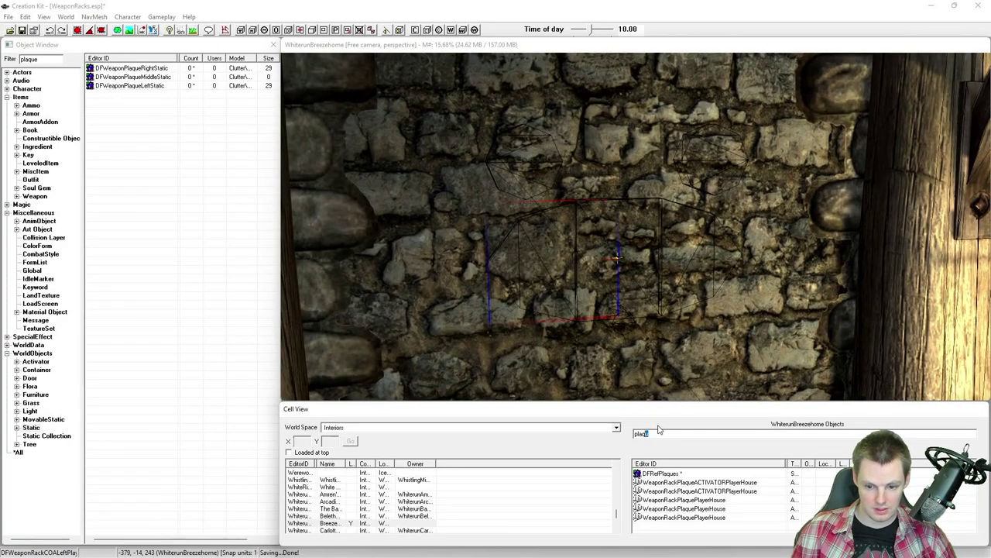
type("df")
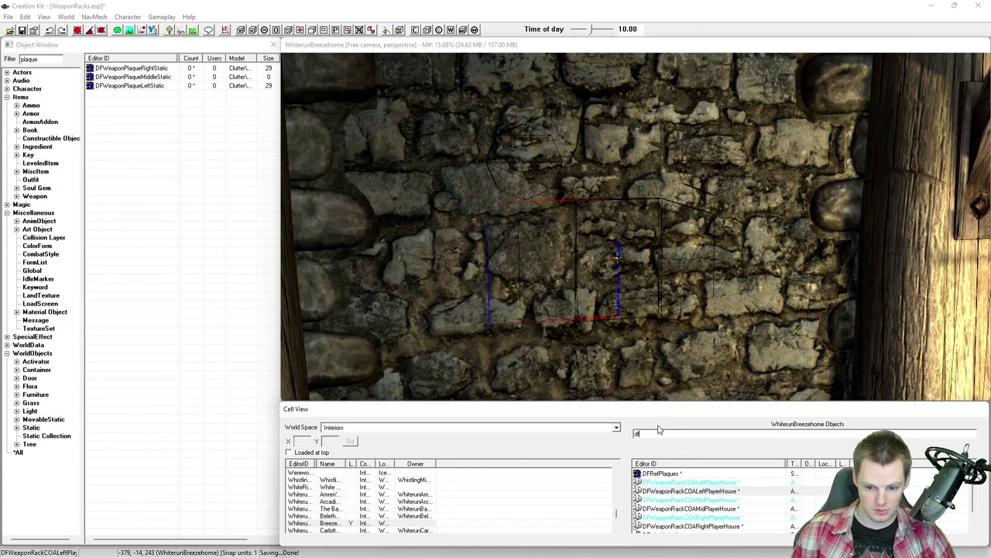
left_click(652, 482)
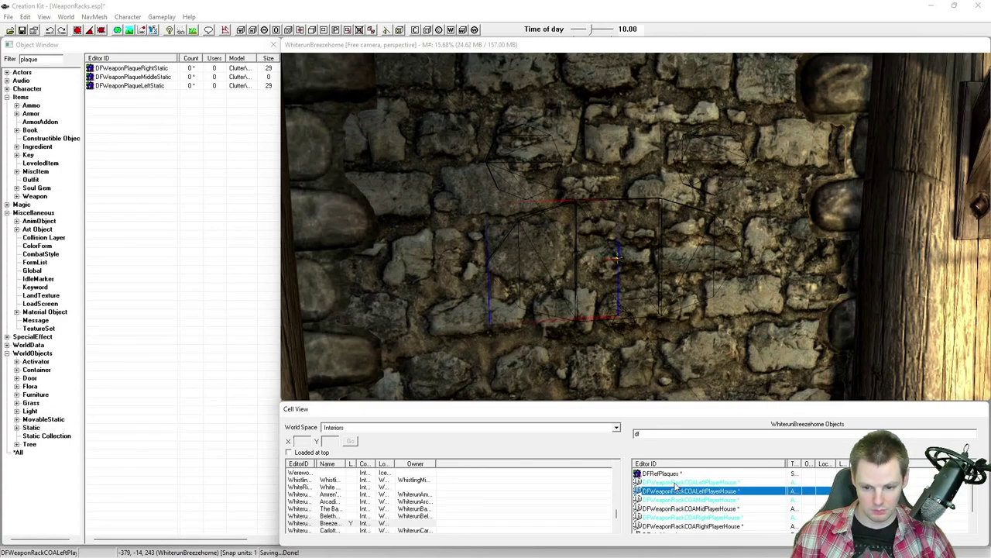
left_click(678, 491)
left_click(683, 481)
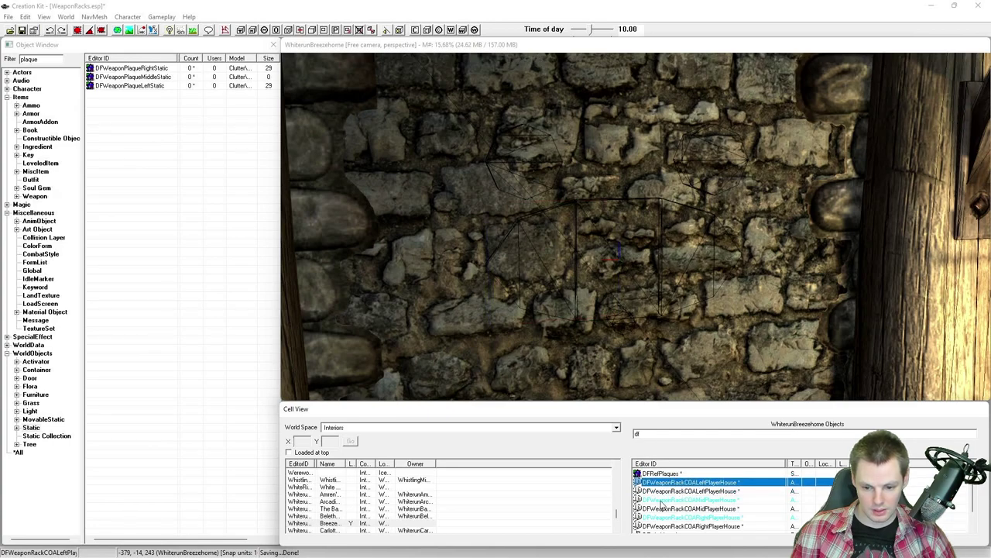
left_click(662, 500)
left_click(664, 517)
left_click(665, 503)
left_click(665, 485)
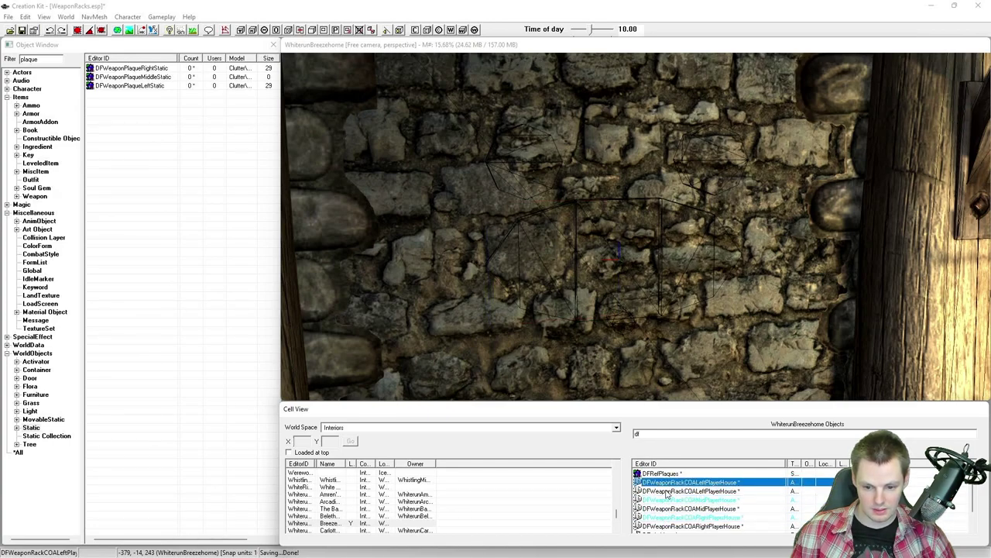
left_click(668, 492)
left_click(668, 483)
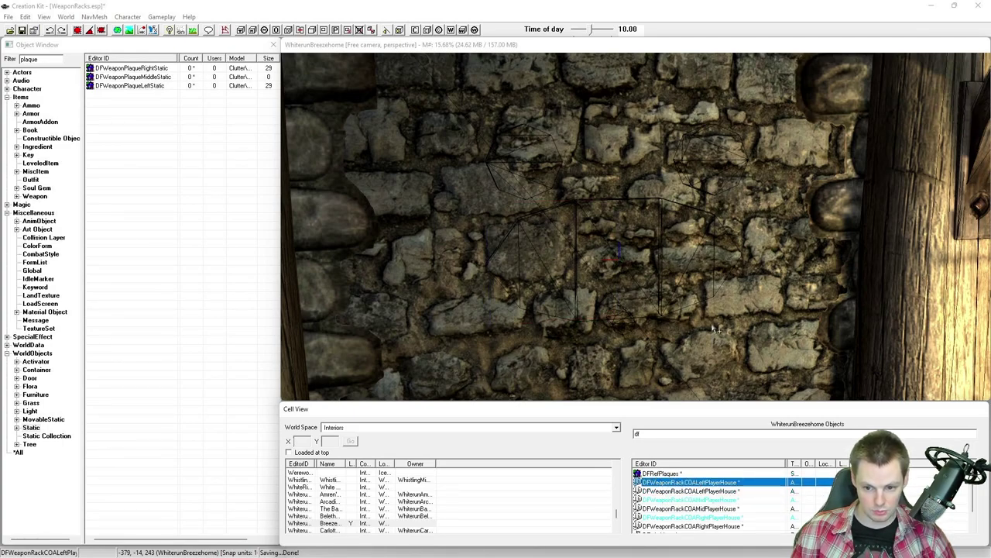
middle_click_drag(709, 323, 679, 307)
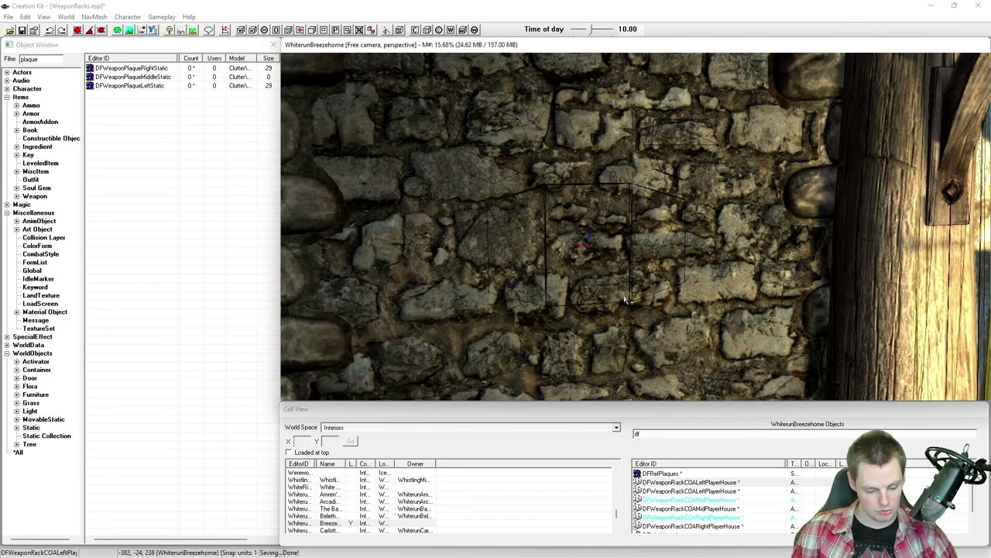
Search and replace the selected left rack copy with DFWeaponPlaqueLeftStatic, with the same base object type restriction off and selection only on.
key("ctrl+f")
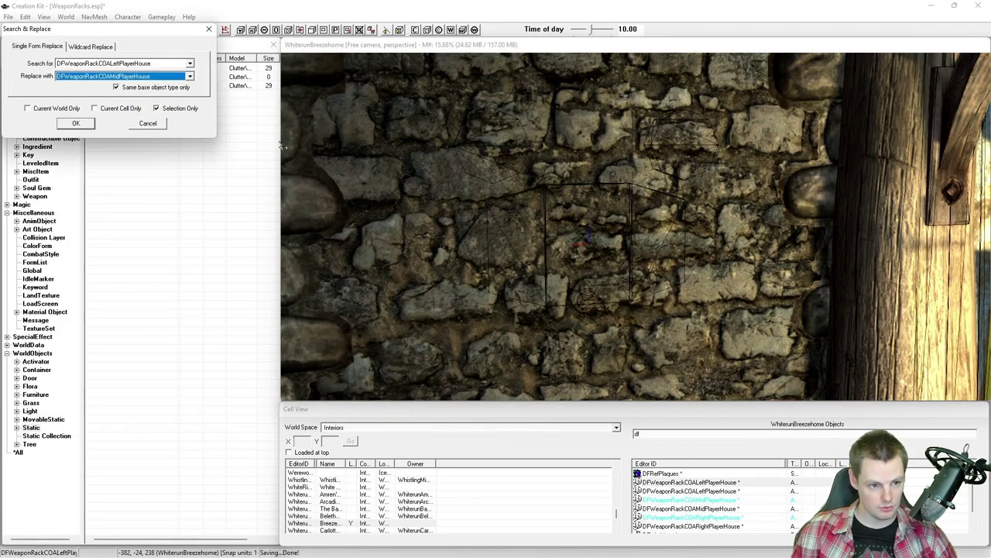
left_click(156, 89)
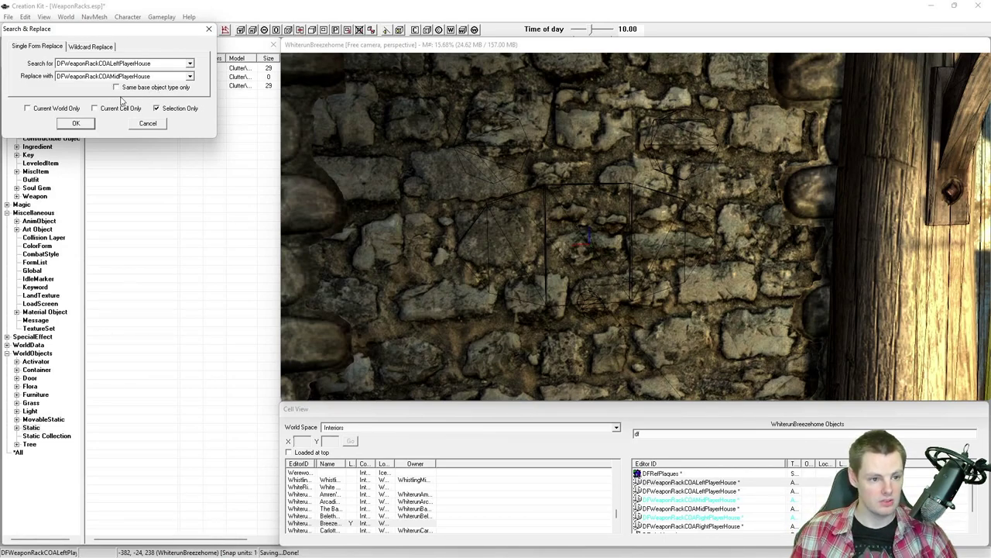
left_click(157, 77)
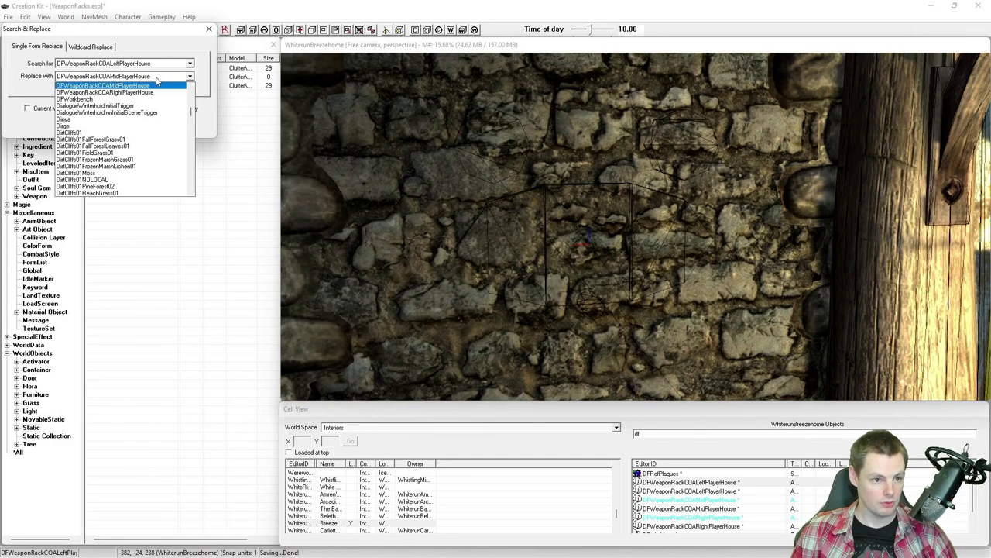
left_click(156, 77)
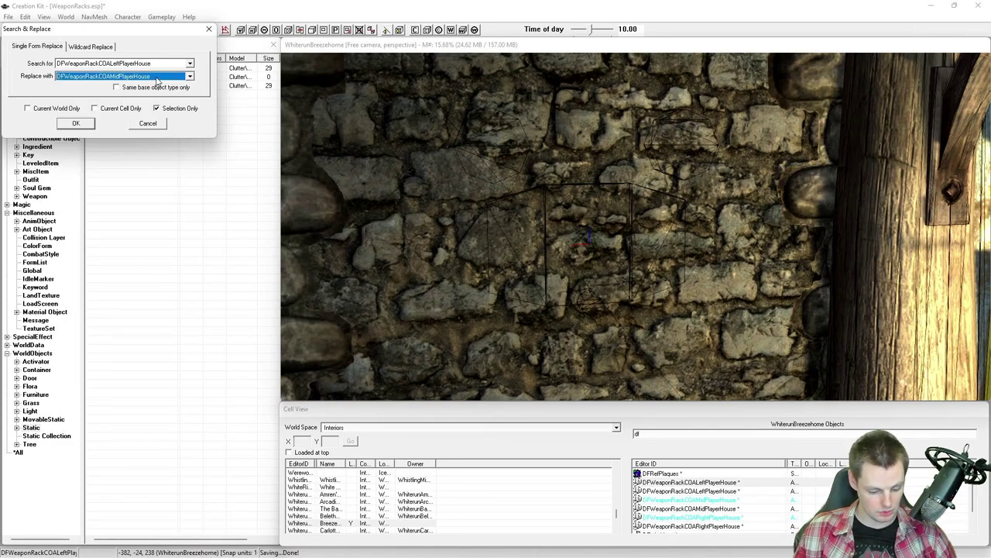
type("dfw")
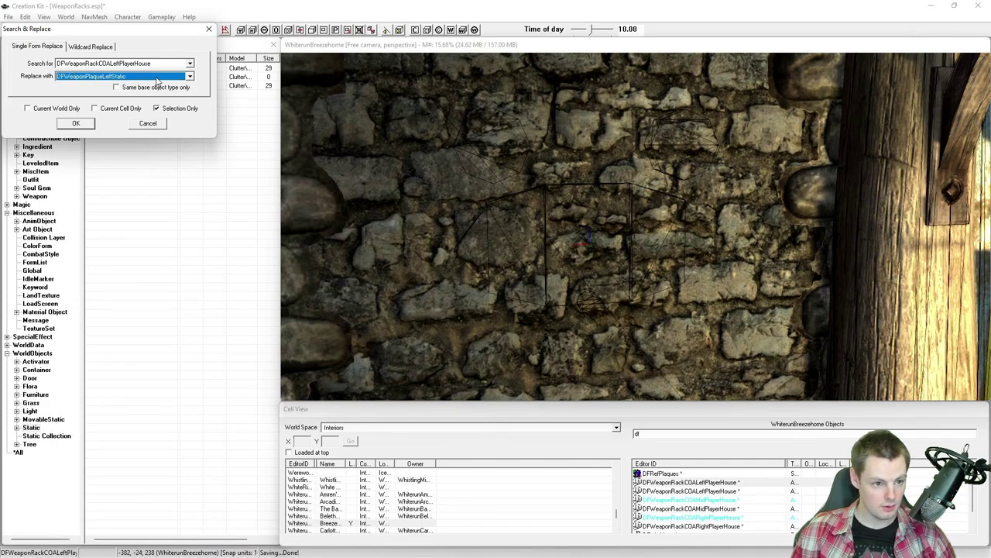
left_click(155, 77)
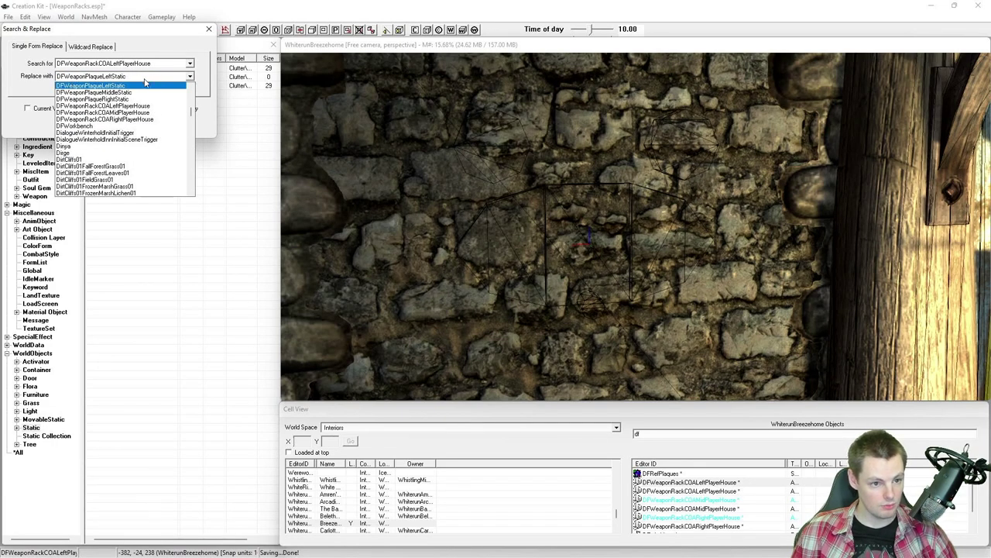
left_click(112, 86)
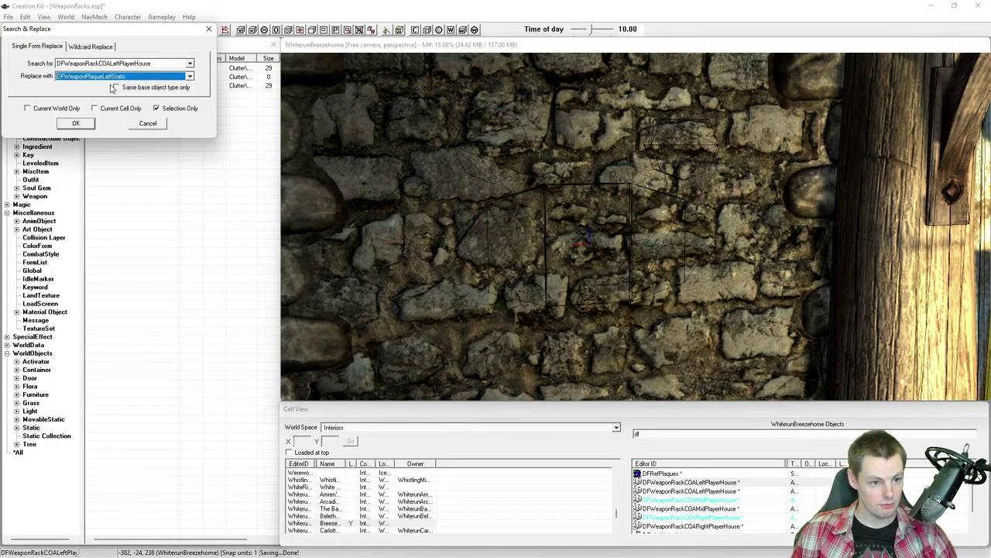
left_click(76, 123)
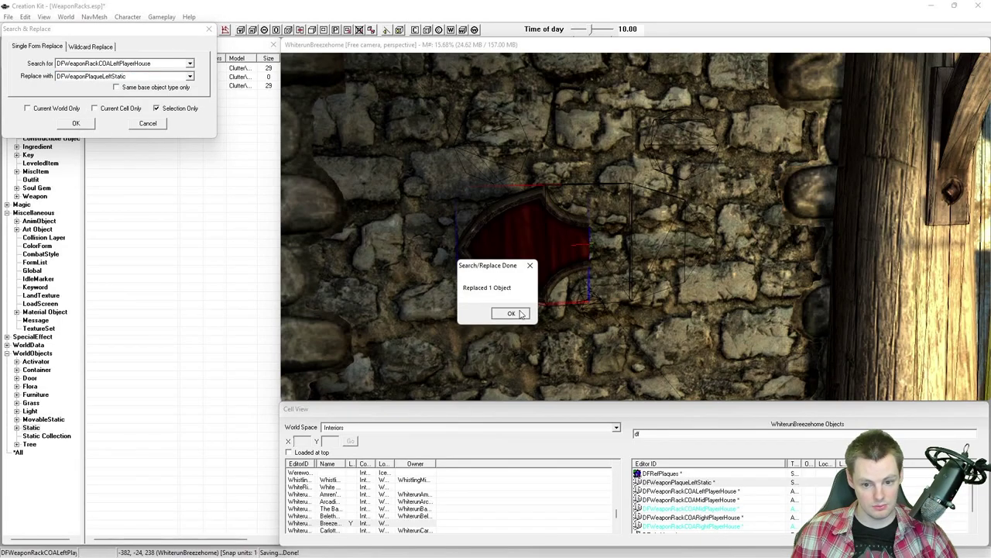
left_click(520, 312)
Select the duplicated DFWeaponRackCOARightPlayerHouse reference and replace it with DFWeaponPlaqueRightStatic.
left_click(687, 509)
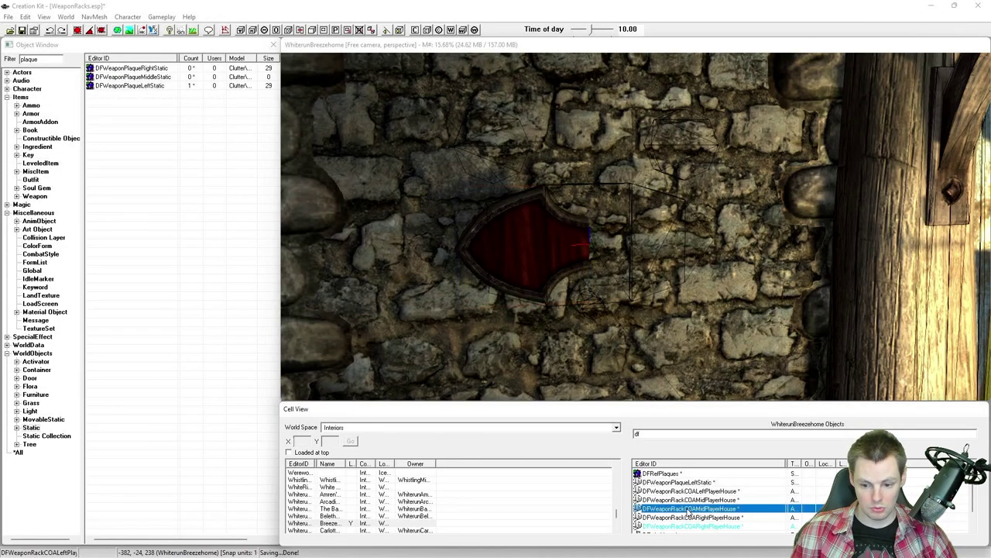
left_click(693, 526)
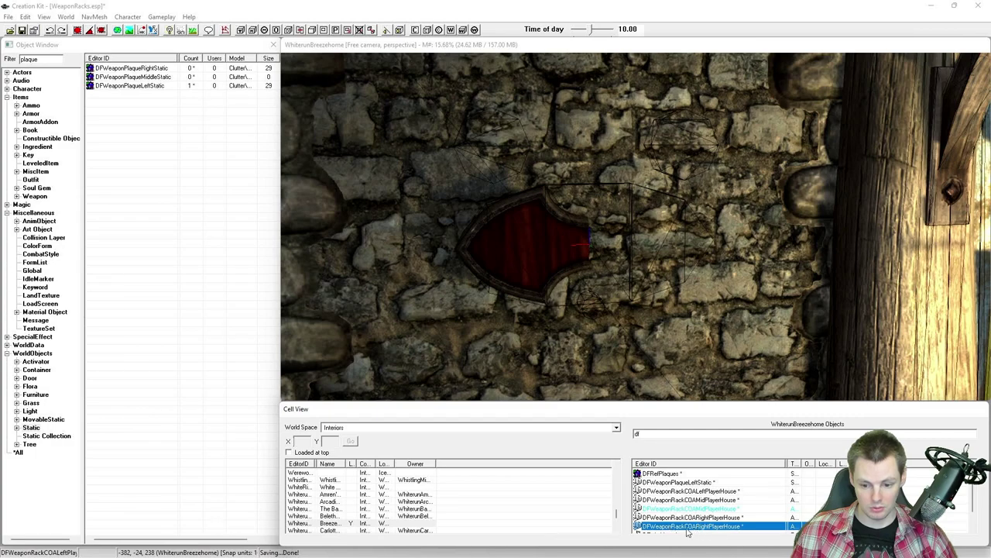
left_click(697, 319)
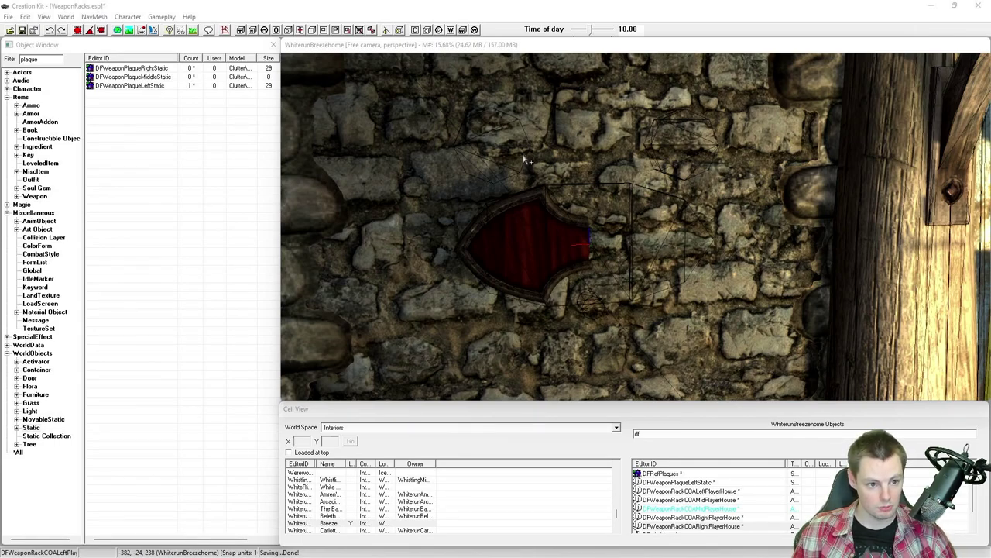
key("ctrl+h")
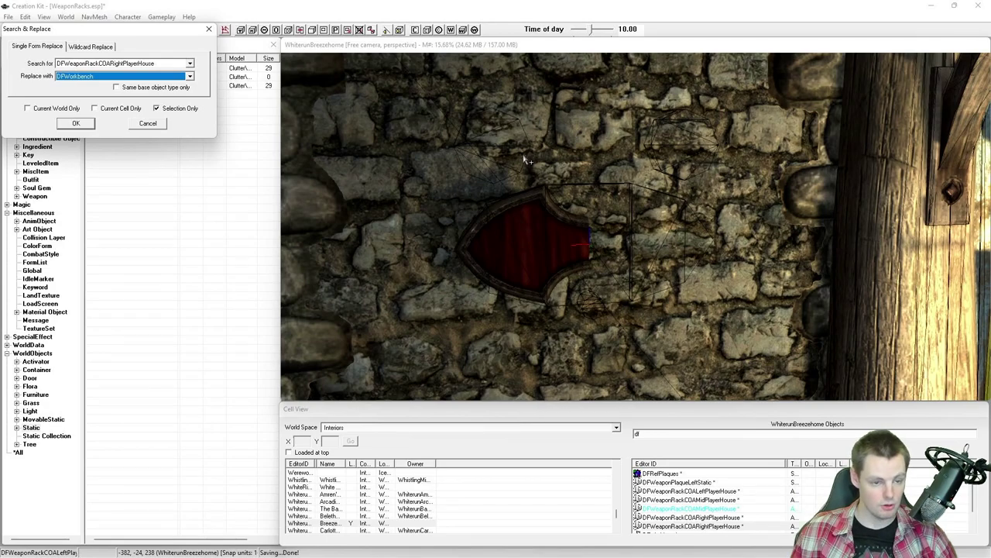
type("dfw")
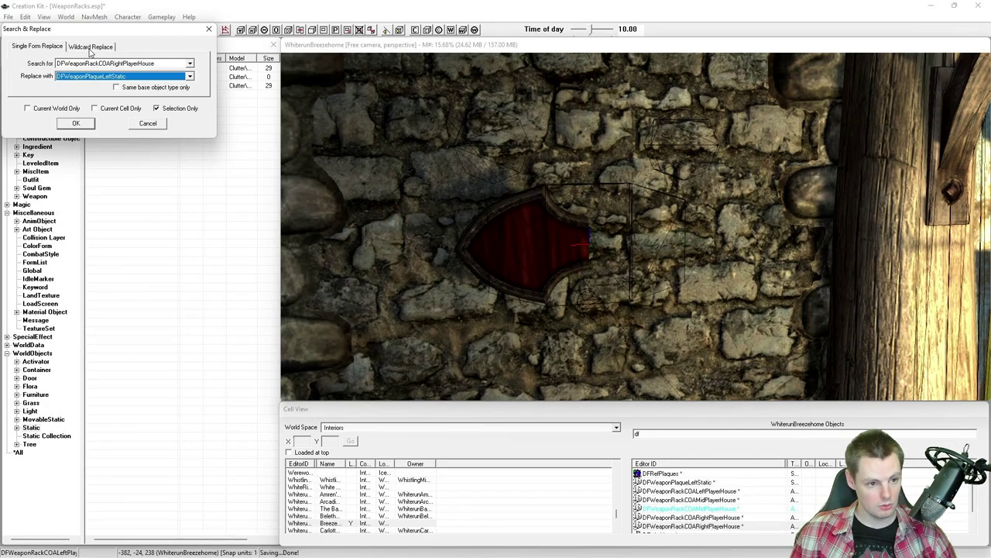
left_click(99, 81)
left_click(105, 101)
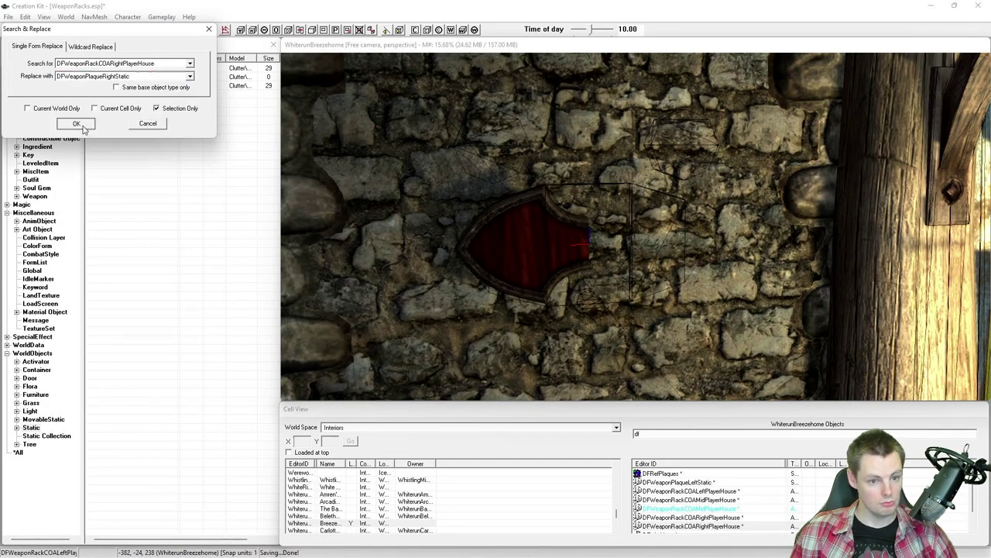
left_click(79, 122)
left_click(523, 314)
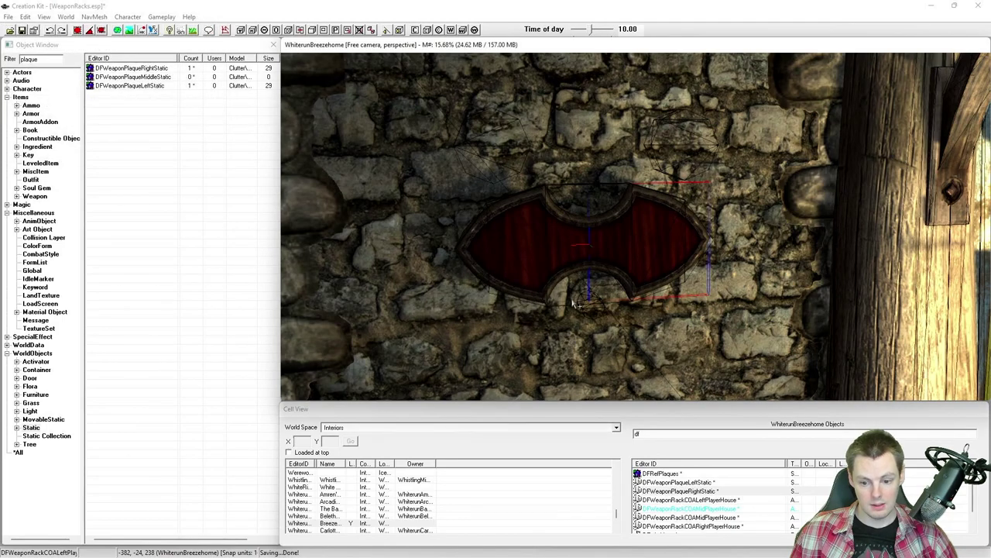
Select the duplicated DFWeaponRackCOAMidPlayerHouse reference and replace it with DFWeaponPlaqueMiddleStatic.
double_click(701, 507)
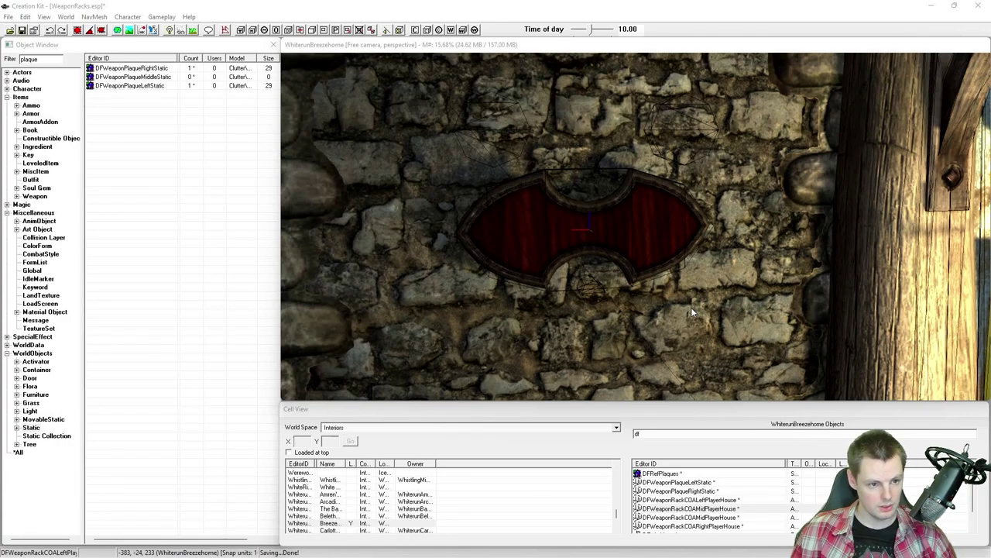
key("ctrl+f")
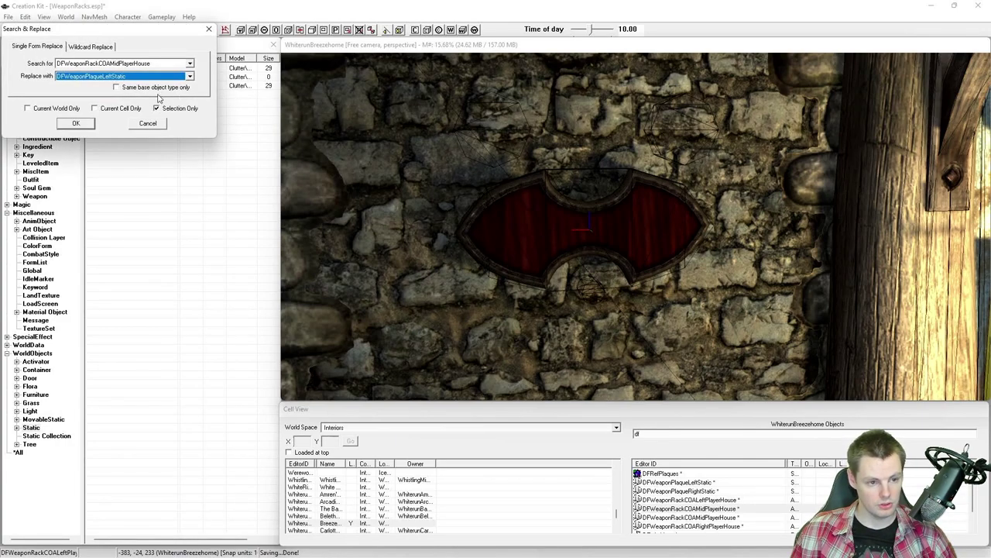
left_click(126, 76)
left_click(126, 93)
left_click(75, 121)
middle_click_drag(564, 291, 620, 239)
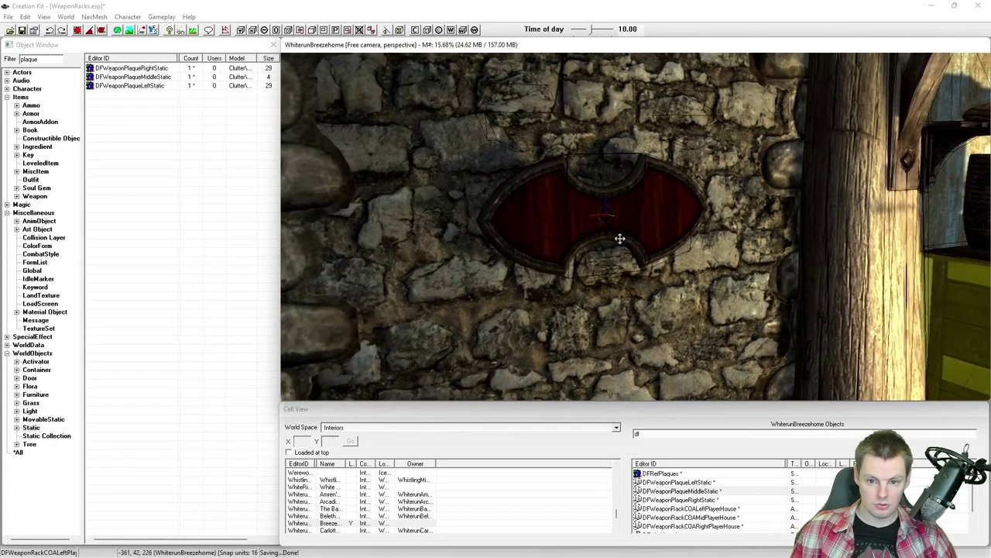
double_click(561, 212)
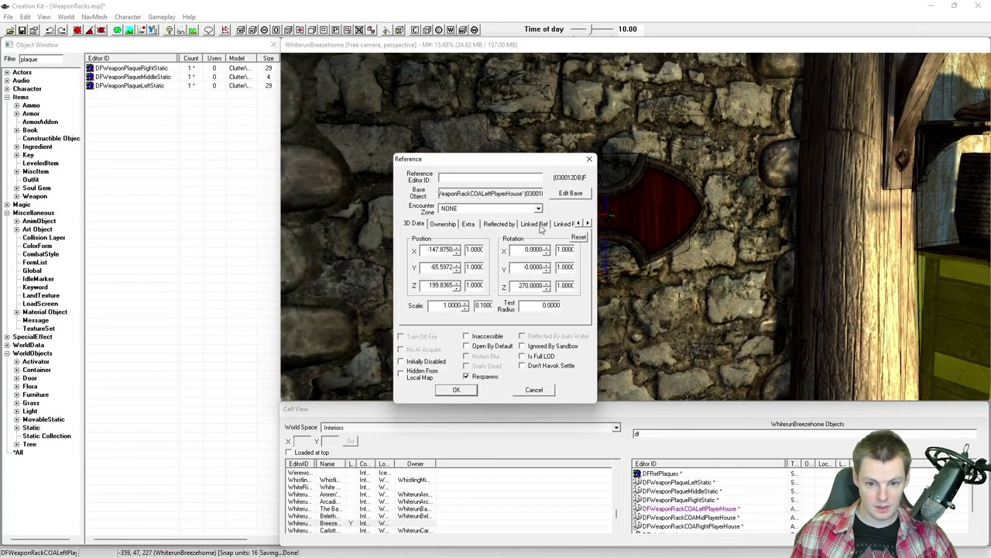
left_click(539, 224)
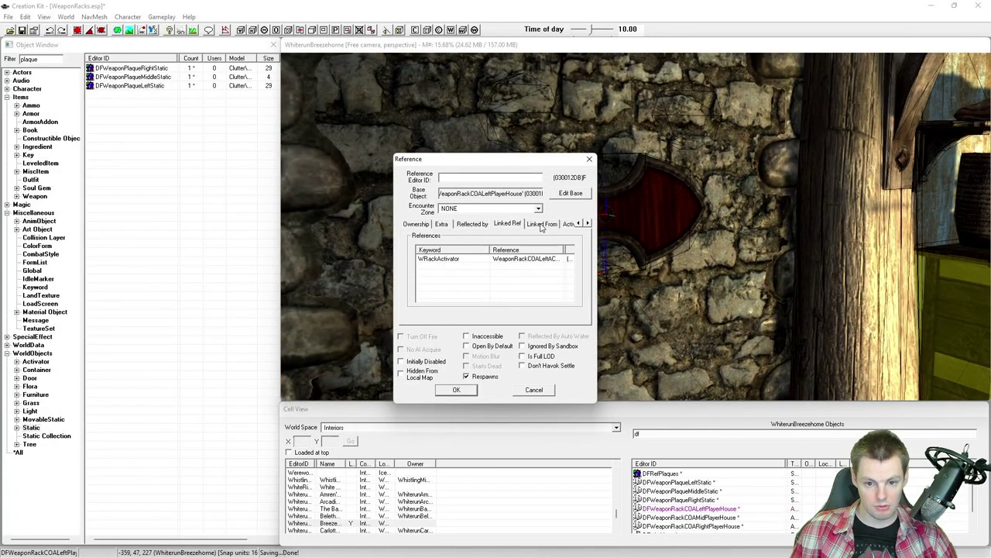
left_click(505, 260)
key("Delete")
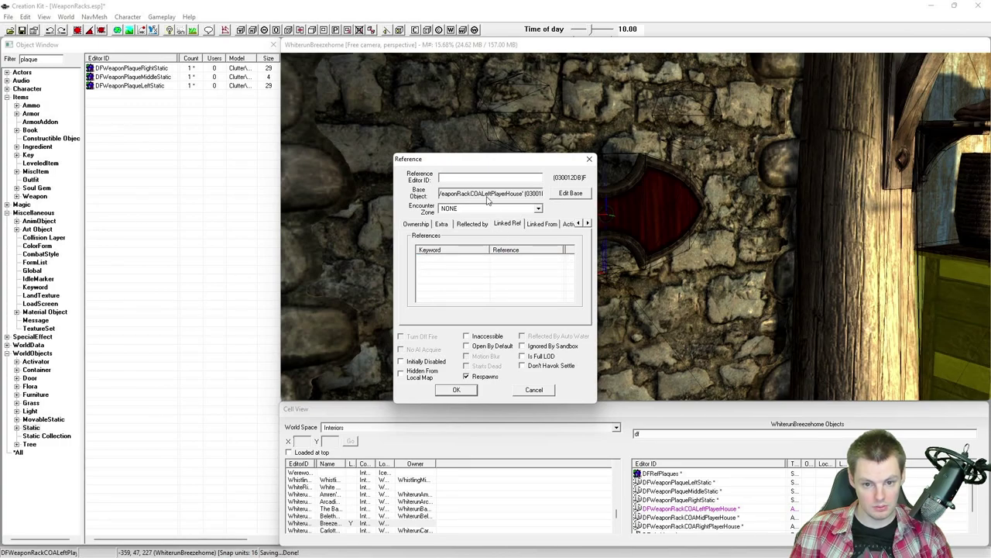
left_click(544, 390)
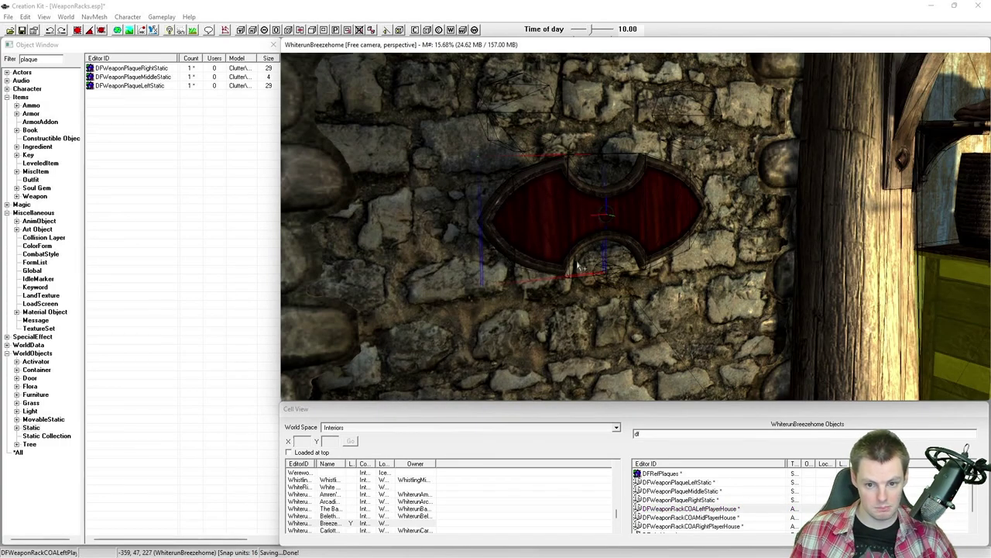
Hide the markers and check the linked references of the DFWeaponPlaqueLeftStatic piece on the wall.
key("m")
scroll(574, 263, "up", 2)
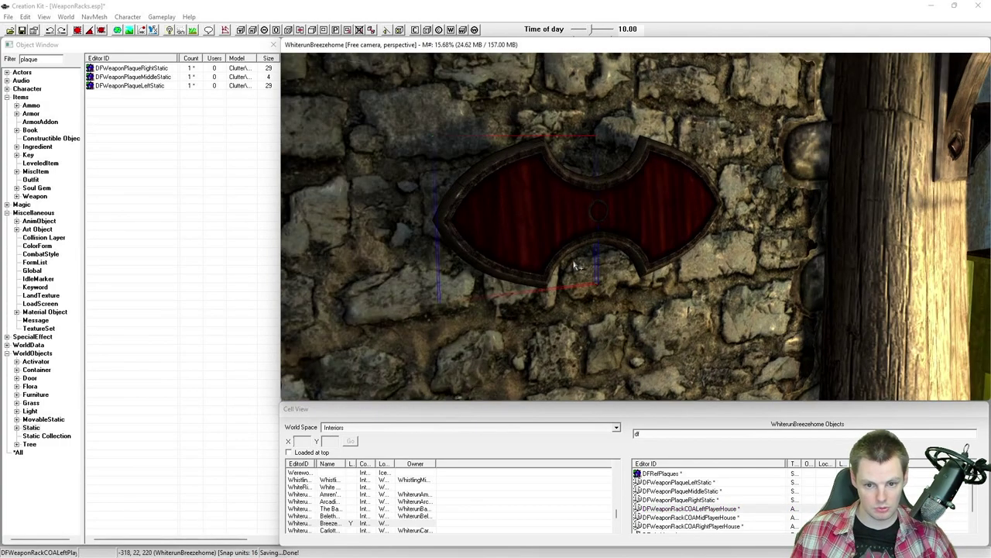
middle_click_drag(573, 264, 598, 260)
left_click(545, 238)
middle_click_drag(548, 238, 557, 239, "shift")
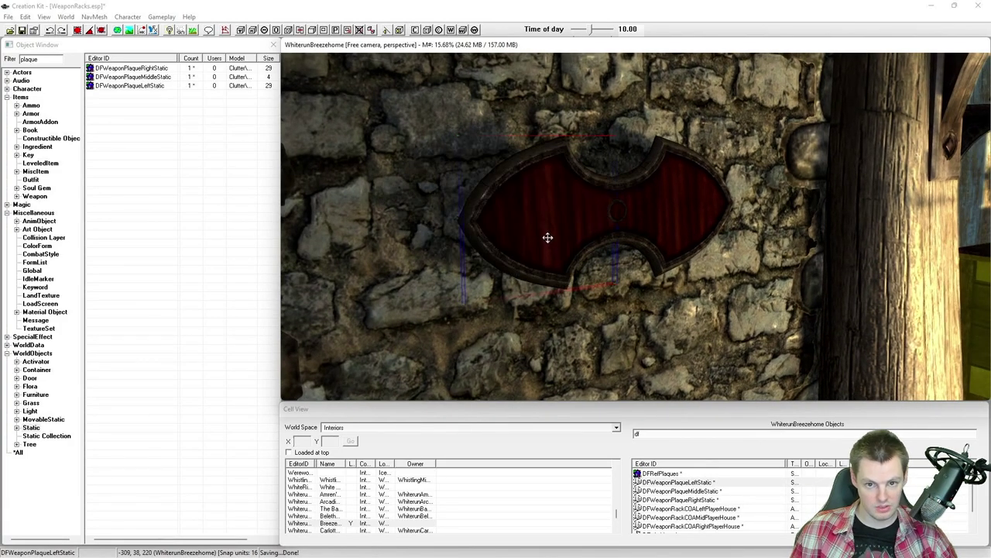
double_click(548, 241)
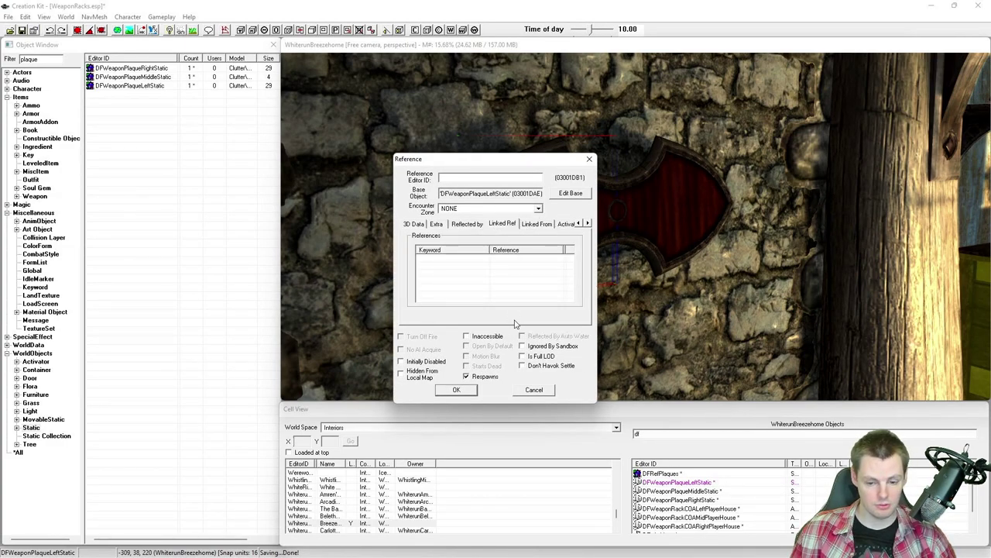
left_click(538, 391)
Select the middle plaque static and examine how the three plaque pieces fit together on the wall.
left_click(650, 217)
scroll(603, 188, "down", 3)
left_click(618, 213)
scroll(682, 212, "up", 1)
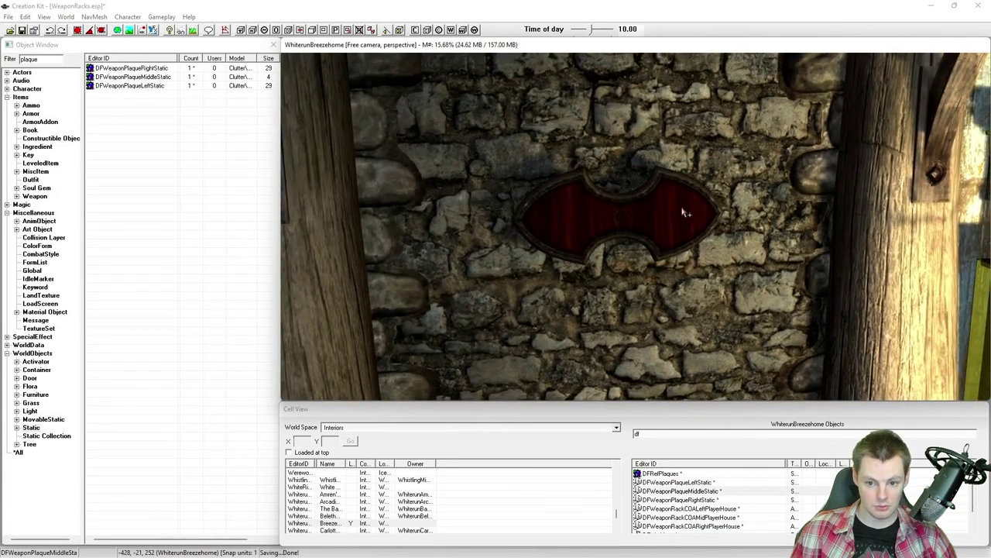
middle_click_drag(697, 206, 719, 206, "shift")
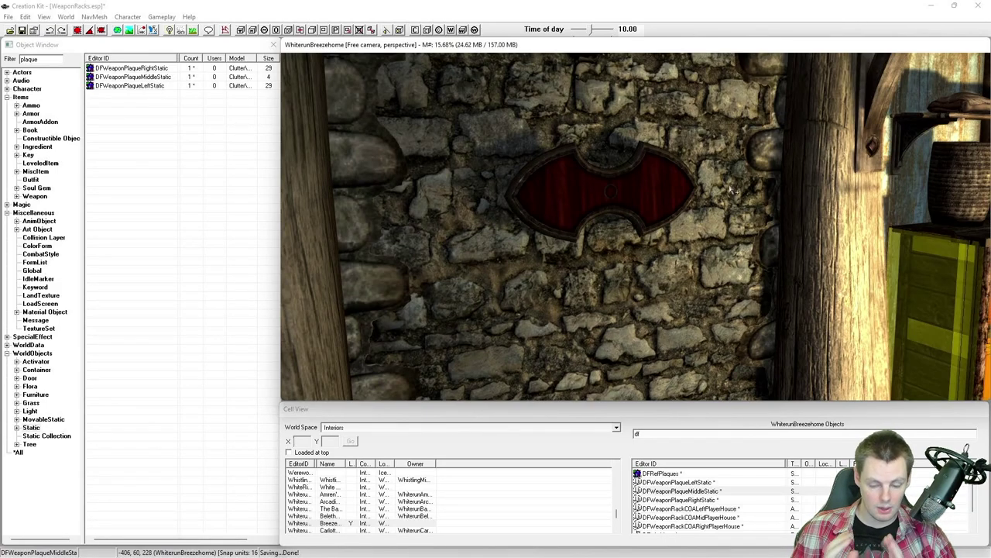
Show the markers and hide the collision box and the rack activators that cover the wall plaque in WhiterunBreezehome.
middle_click_drag(726, 182, 688, 211)
key("m")
left_click(579, 186)
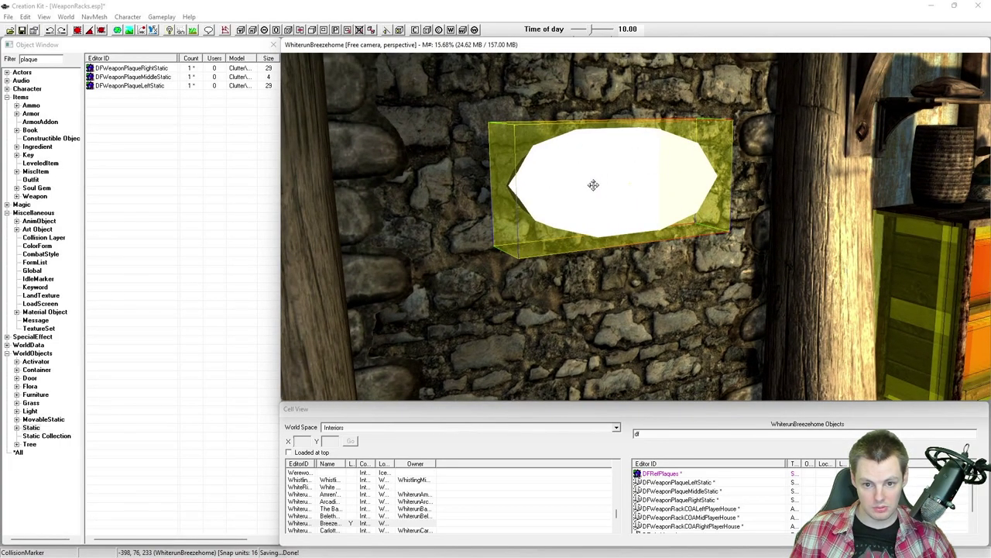
key("1")
key("1")
left_click(593, 182)
key("1")
key("1")
left_click(631, 175)
key("1")
key("1")
left_click(676, 177)
key("1")
key("1")
Batch-set DFRefPlaques (XMarker) in WhiterunBreezehome as the enable parent of the left, middle and right weapon plaque statics.
scroll(674, 180, "up", 3)
mouse_move(675, 181)
middle_mouse_down("shift")
mouse_move(606, 184)
mouse_move(568, 163)
middle_mouse_up("shift")
left_click(595, 166)
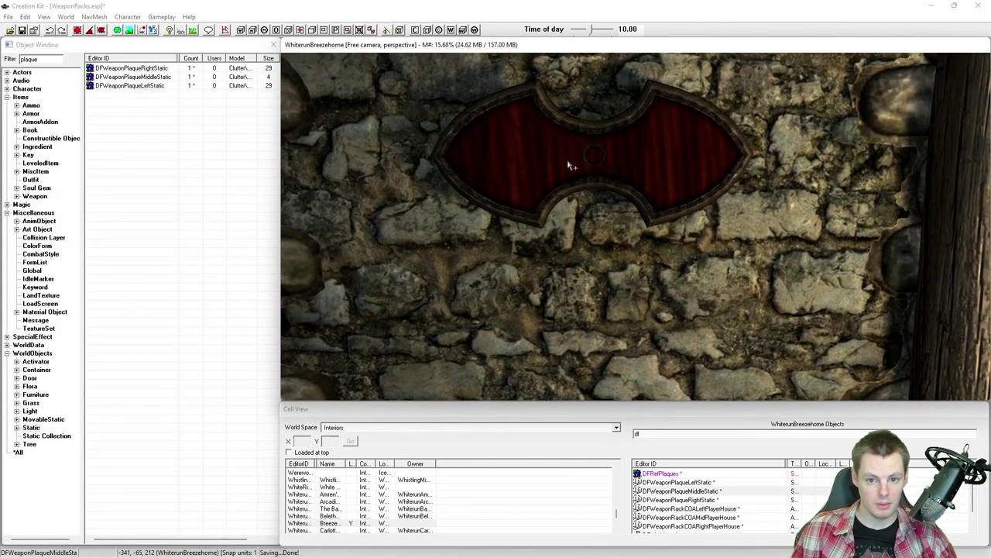
left_click(535, 144)
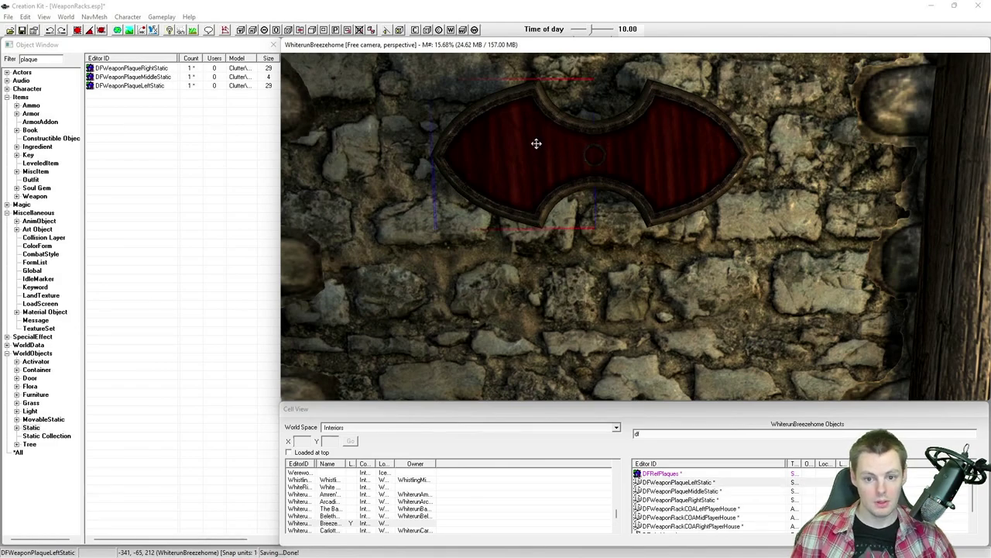
left_click(629, 159)
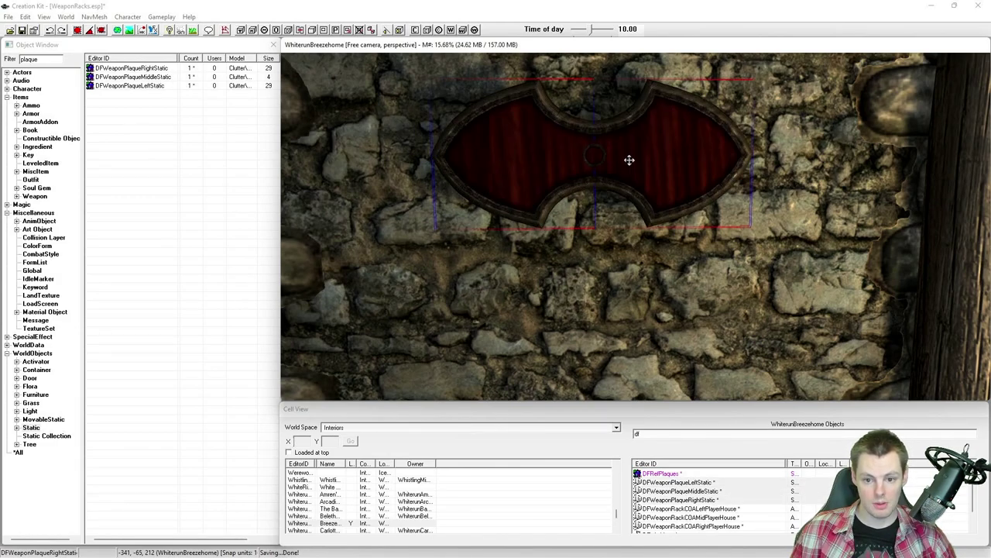
scroll(683, 161, "down", 3)
middle_click_drag(683, 161, 701, 164, "shift")
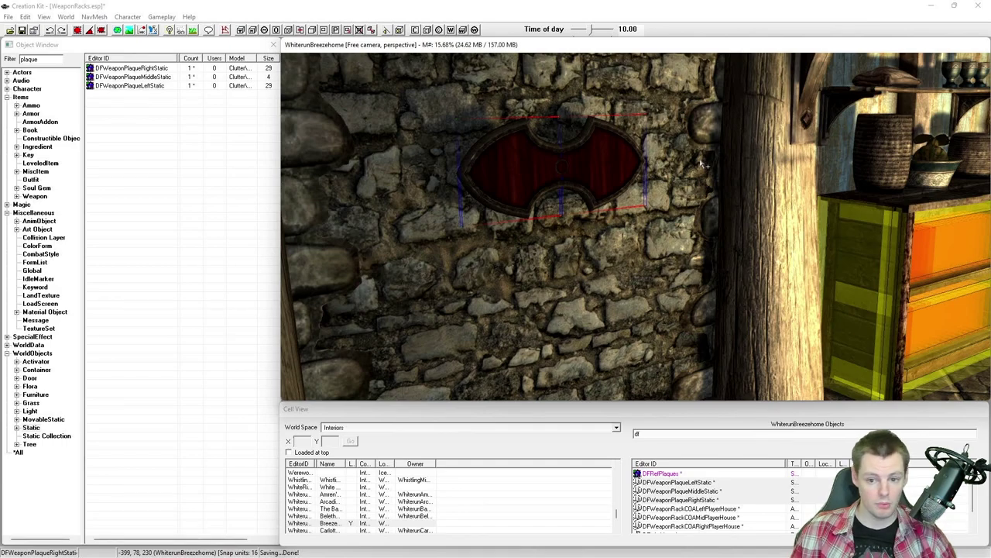
middle_click_drag(614, 194, 637, 198)
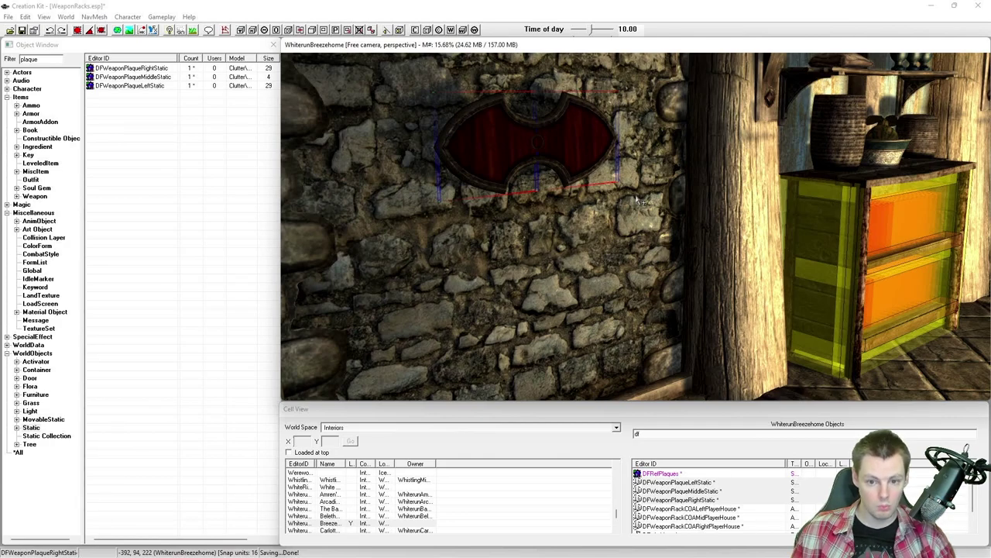
mouse_move(586, 203)
middle_mouse_down()
mouse_move(612, 186)
mouse_move(659, 222)
mouse_move(653, 217)
middle_mouse_up()
key("minus")
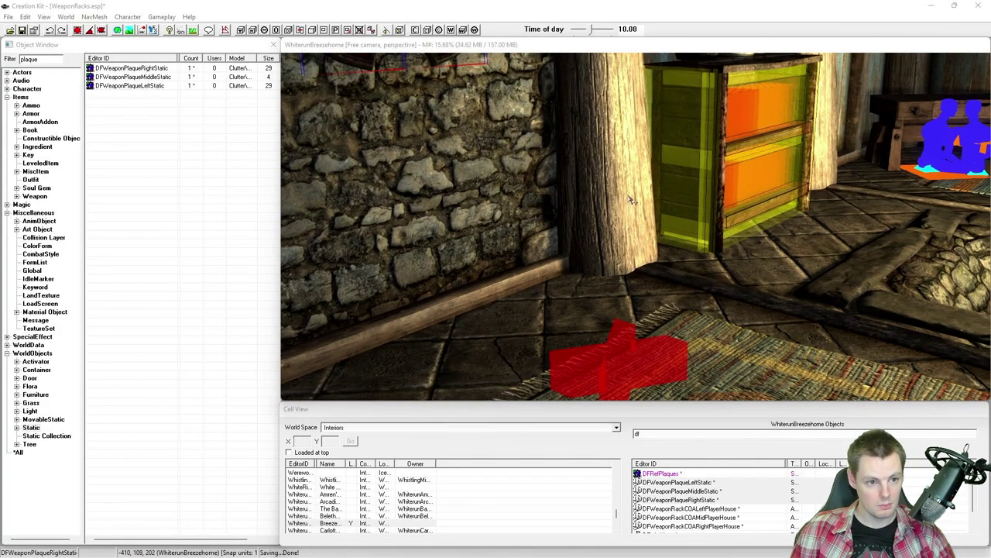
left_click_drag(174, 29, 234, 62)
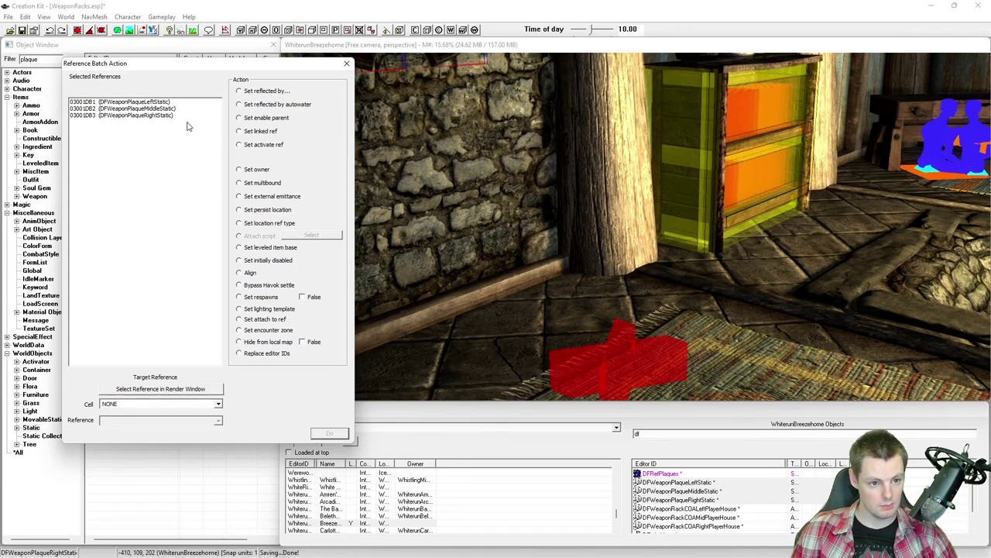
left_click(263, 118)
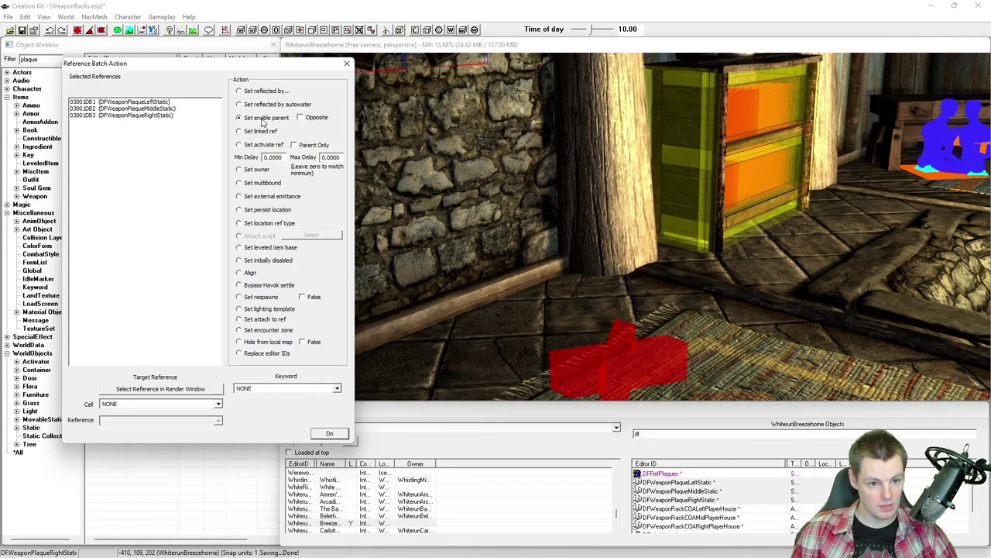
left_click(193, 389)
left_click(610, 366)
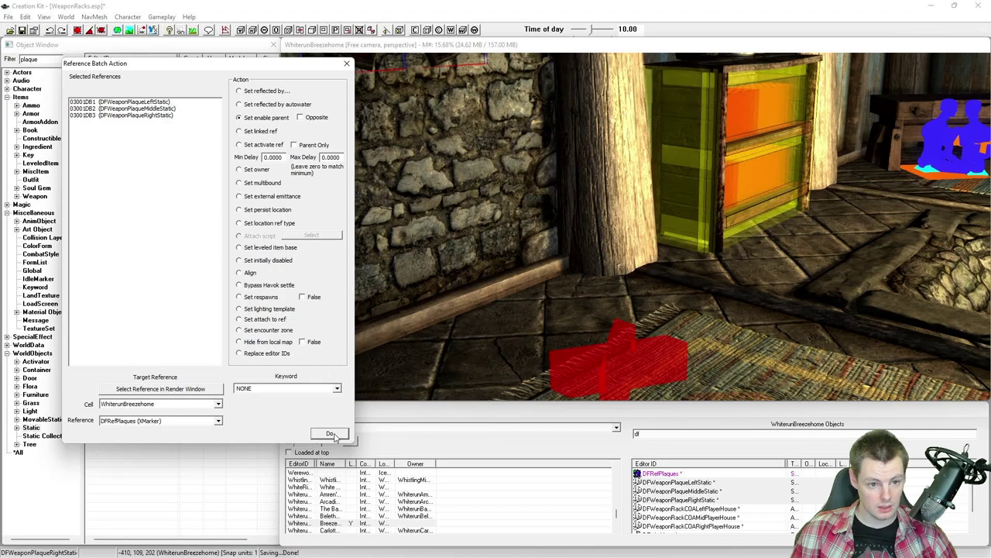
left_click(266, 120)
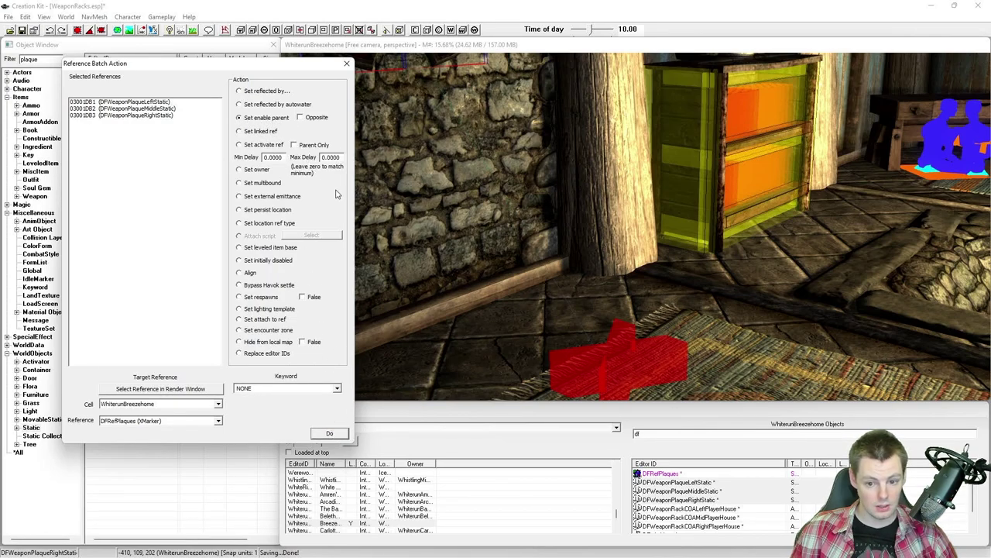
left_click(347, 64)
Check the left plaque static's link to the floor marker and examine the collision marker on the nearby dresser.
middle_click_drag(512, 215, 408, 194, "shift")
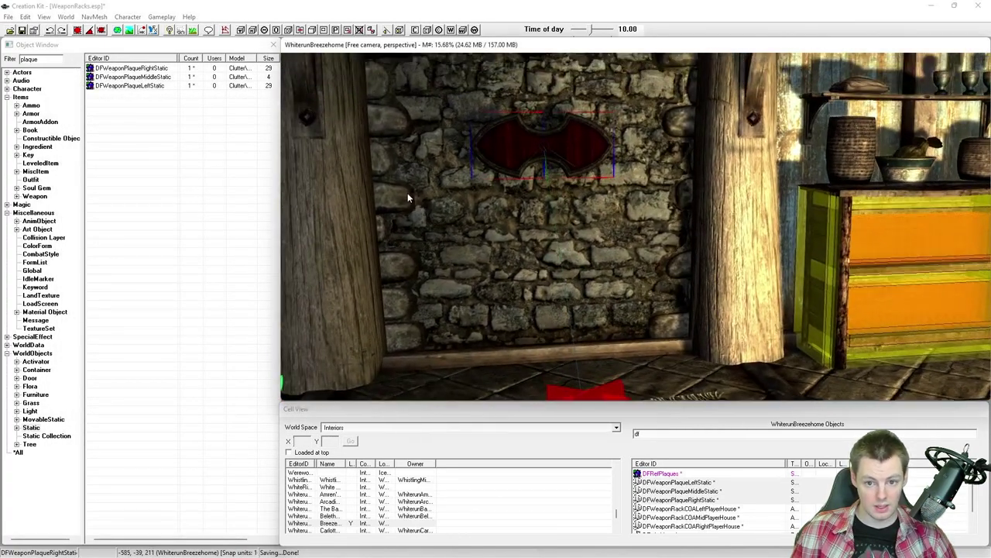
left_click(524, 127)
scroll(531, 124, "up", 2)
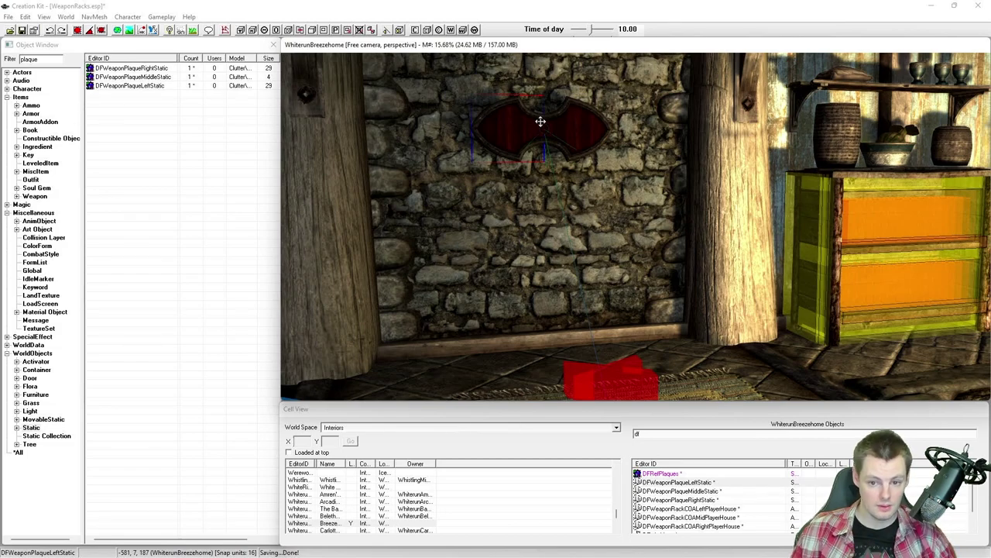
middle_click_drag(563, 151, 687, 170, "shift")
left_click(670, 171)
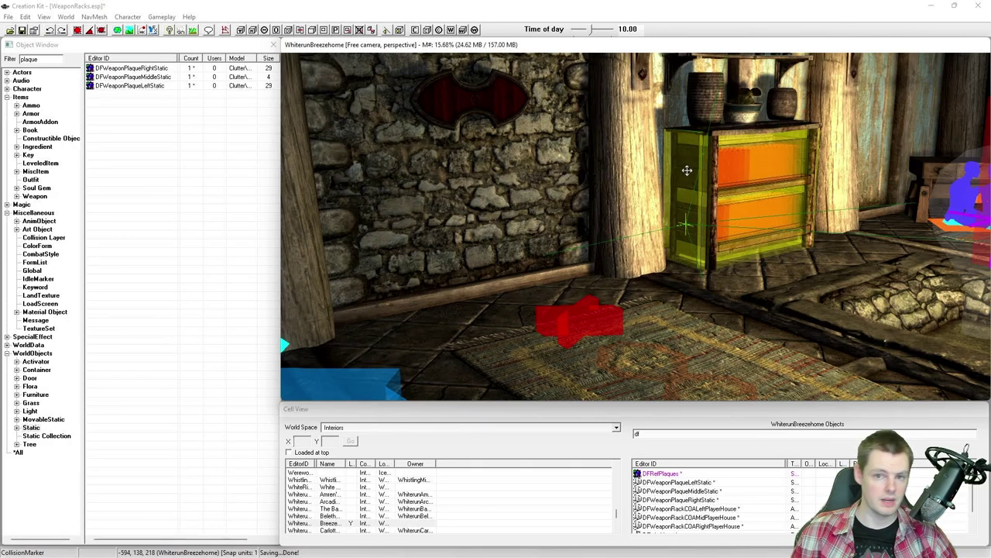
middle_click_drag(647, 201, 661, 194, "shift")
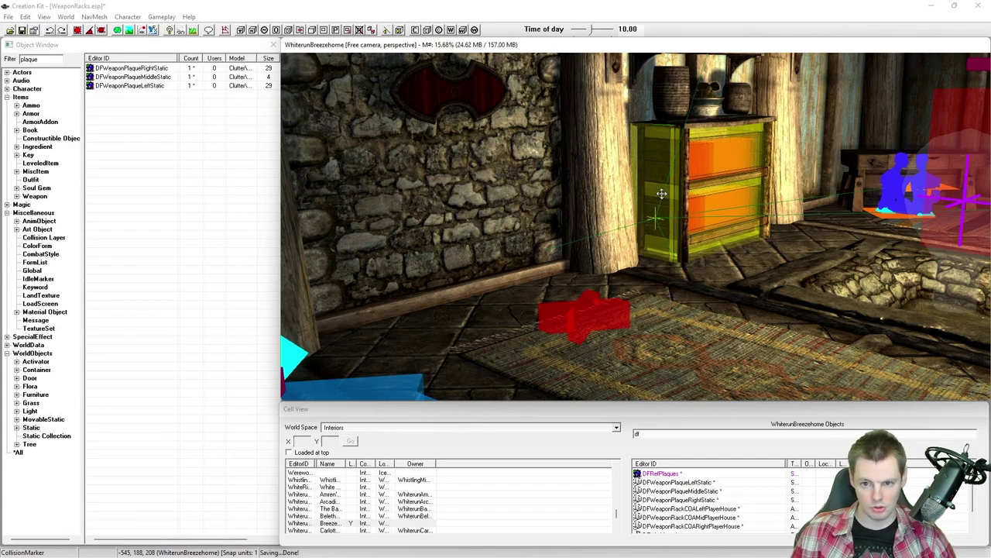
scroll(650, 196, "up", 2)
middle_click_drag(649, 194, 650, 195)
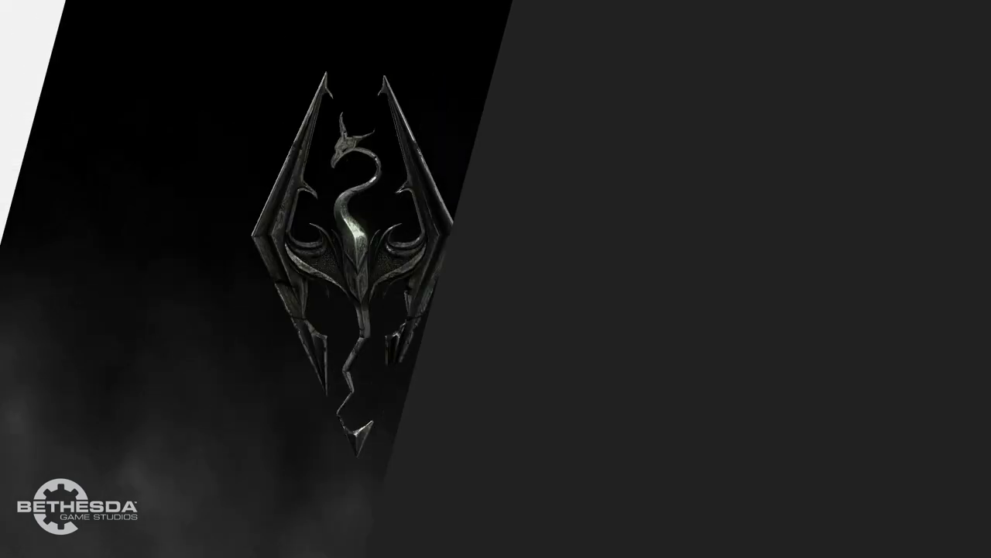
Switch to Skyrim and run the console command "coc whiterunbreezehome" to load the edited house.
key("grave")
type("coc ")
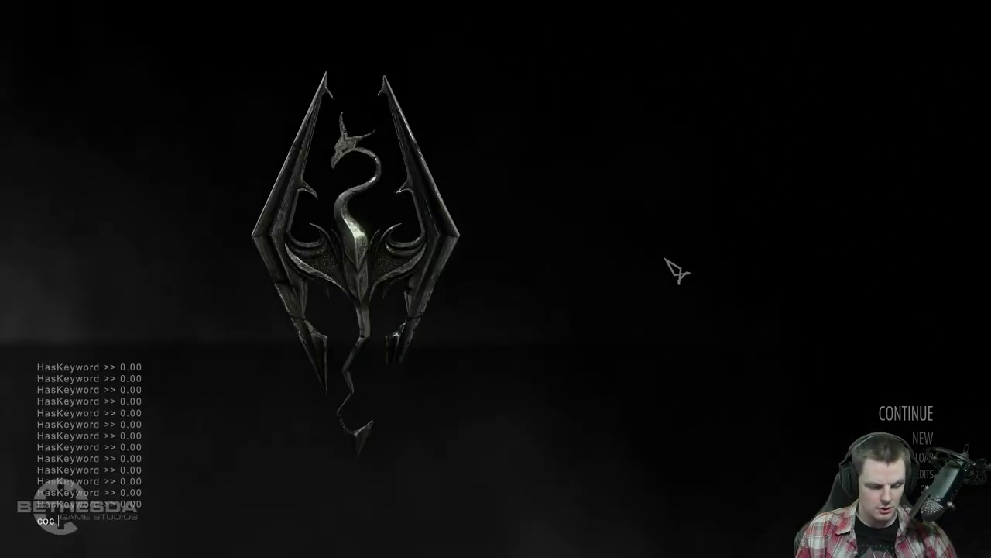
type("whiterunbreezehome")
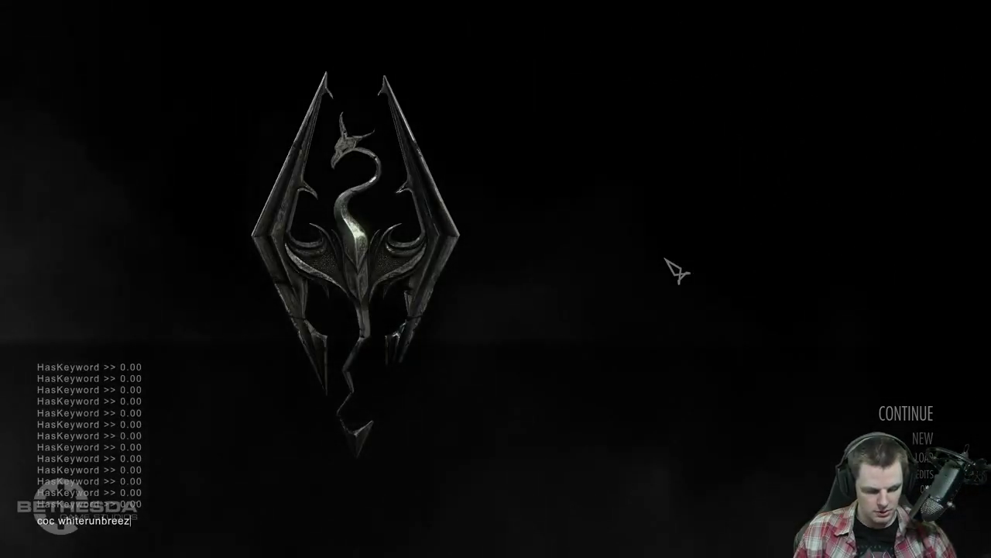
key("Return")
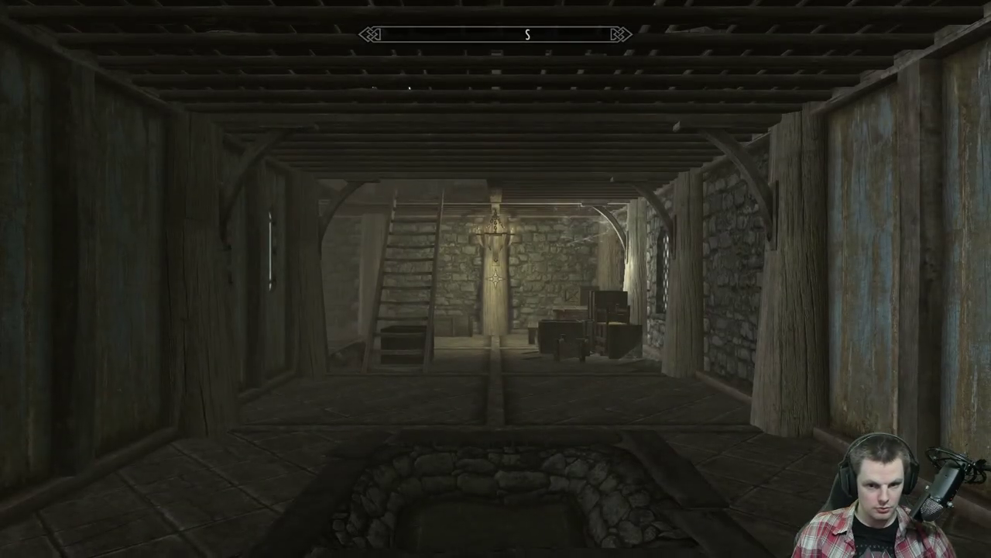
Walk through the house to the stone wall between the pillars and inspect the spot intended for the weapon plaque.
key("w")
key("s")
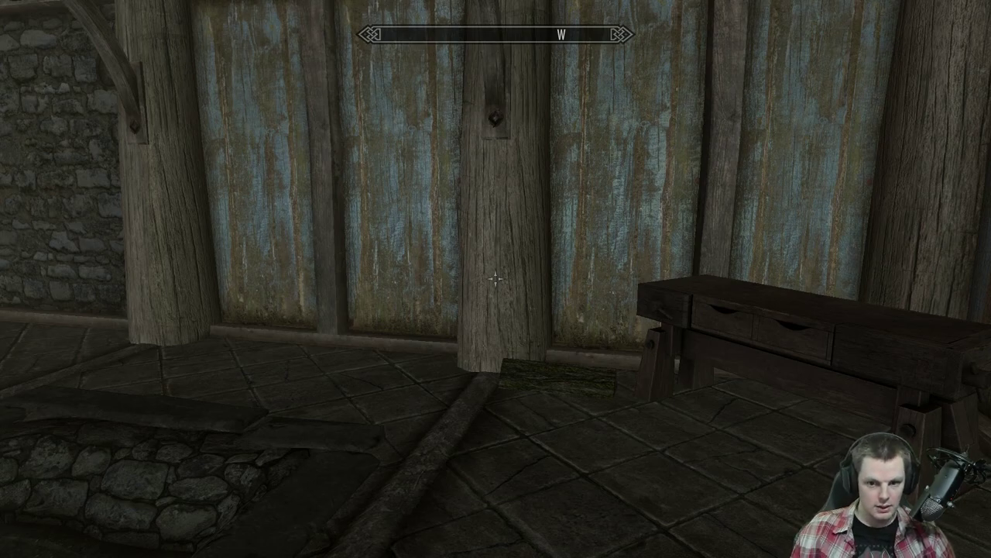
key("w")
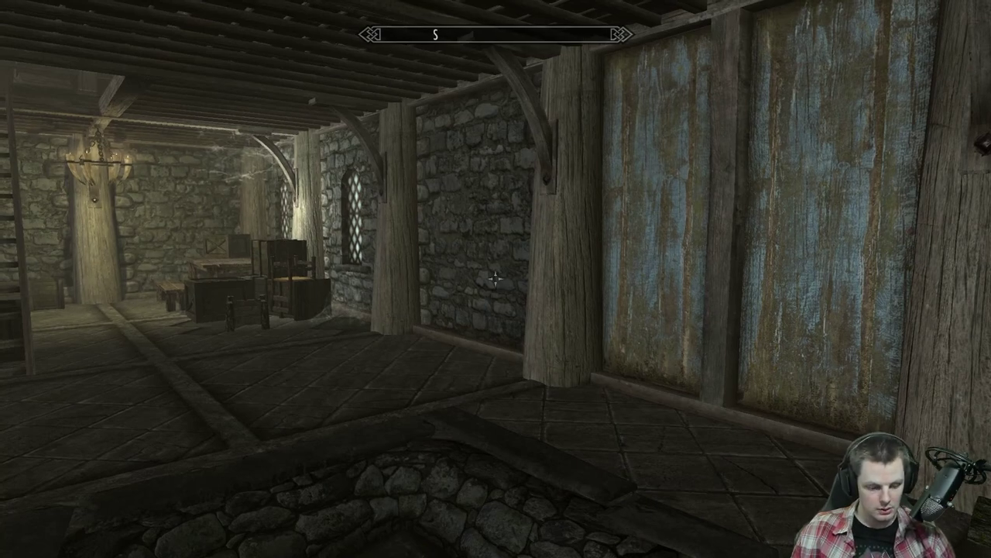
key("w")
mouse_move(496, 278)
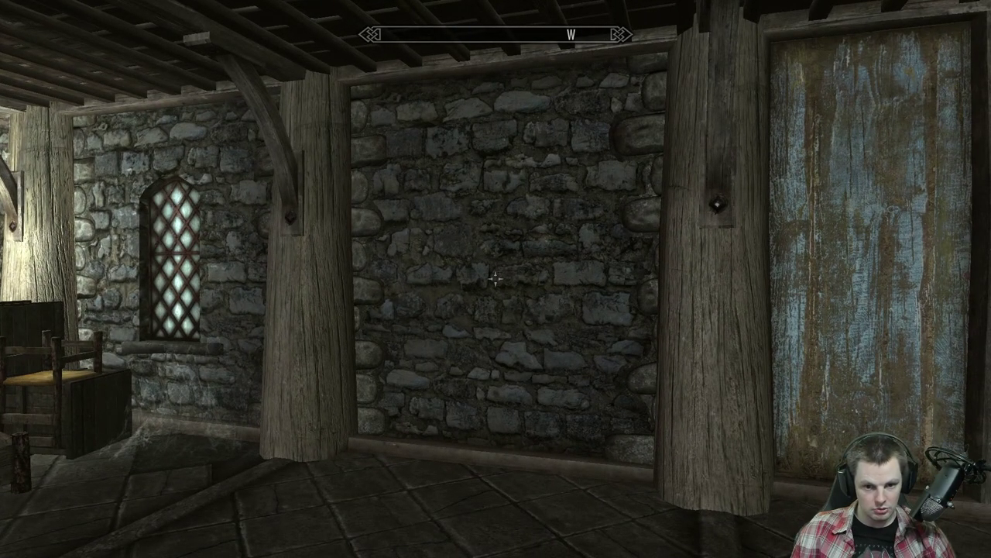
key("w")
key("w")
key("w")
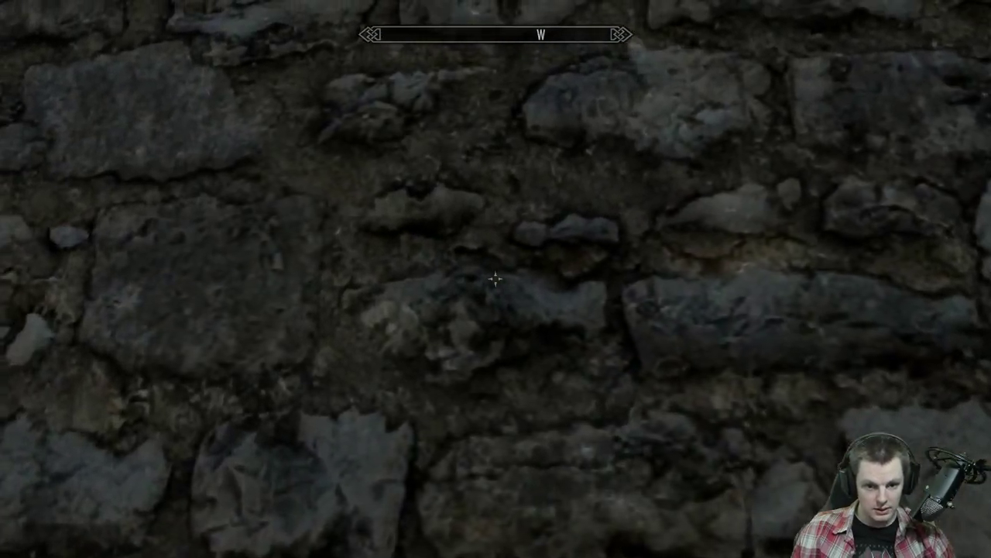
Inspect the plaque on the wall in-game, aiming at its left weapon rack and shield rack activators, from near and far.
key("s")
key("d")
key("s")
key("s")
key("w")
key("s")
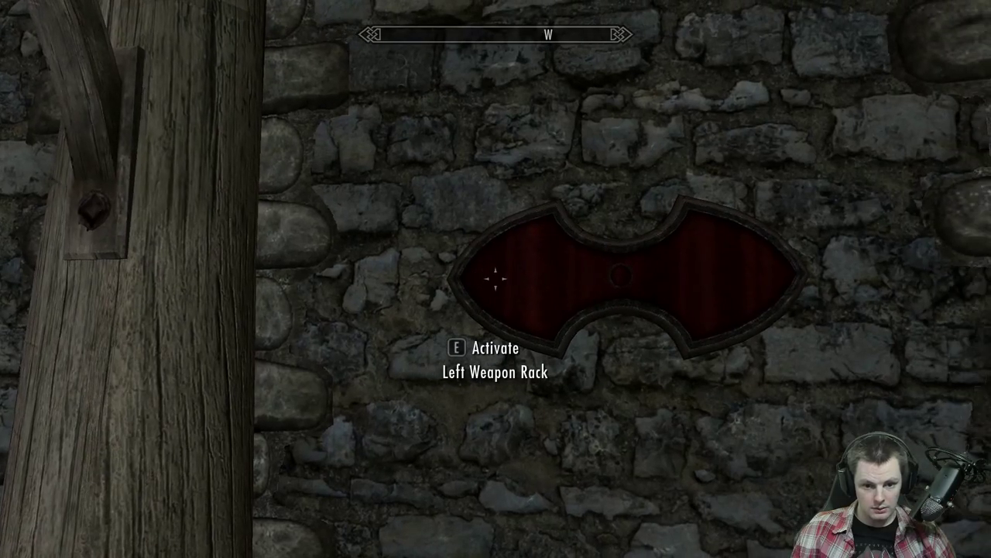
key("d")
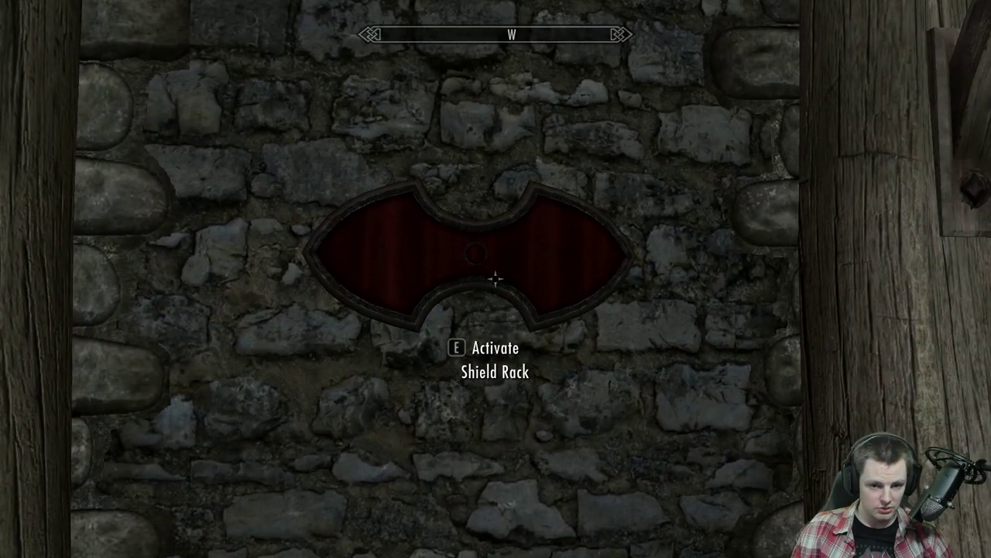
key("s")
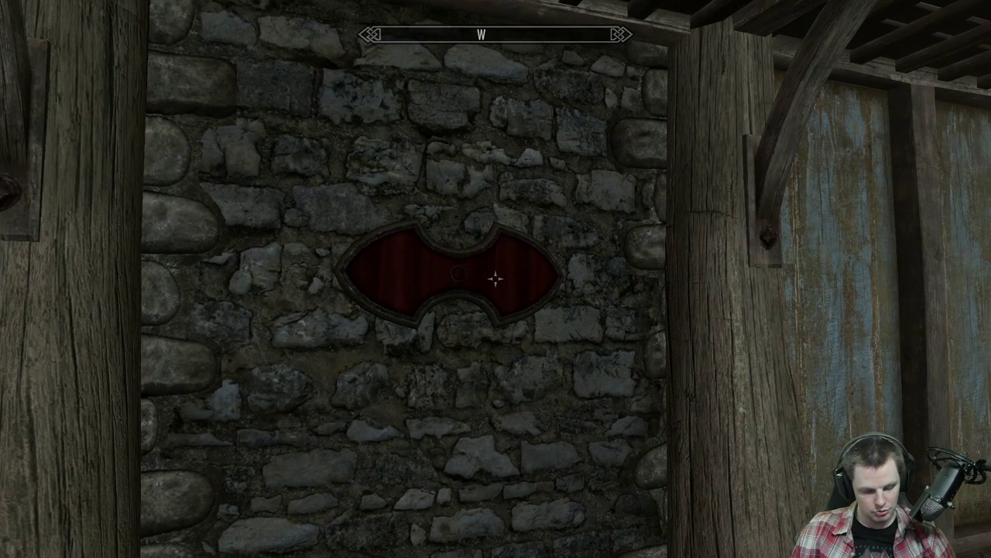
key("s")
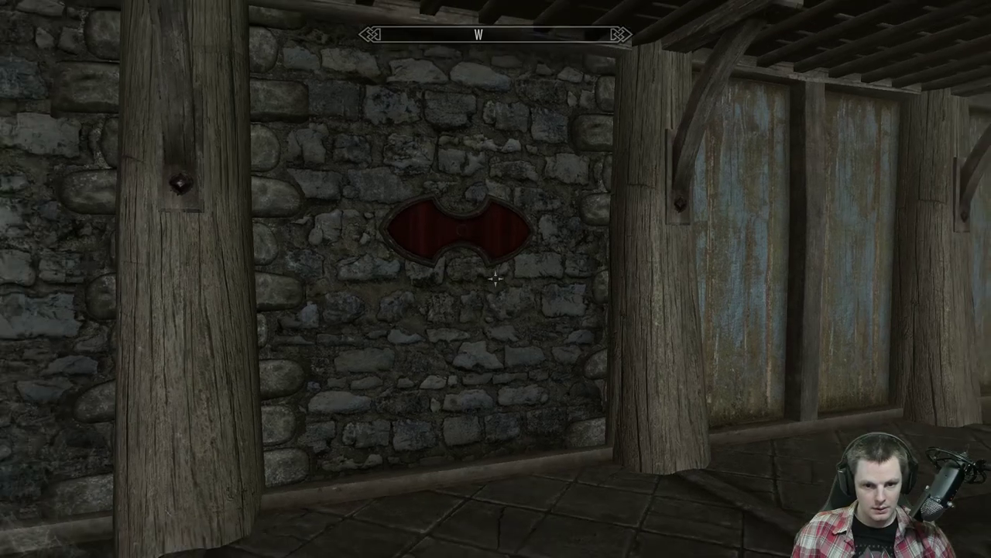
key("w")
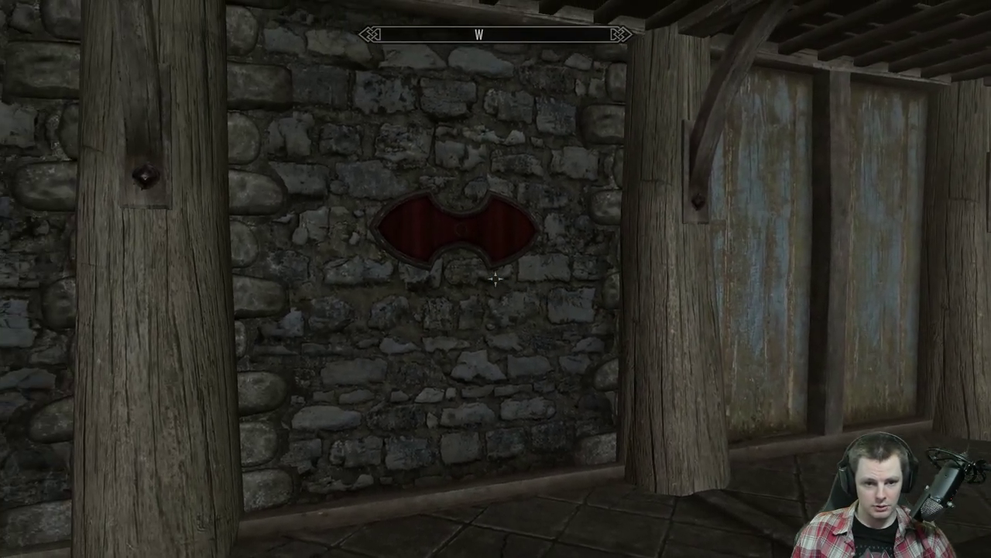
key("w")
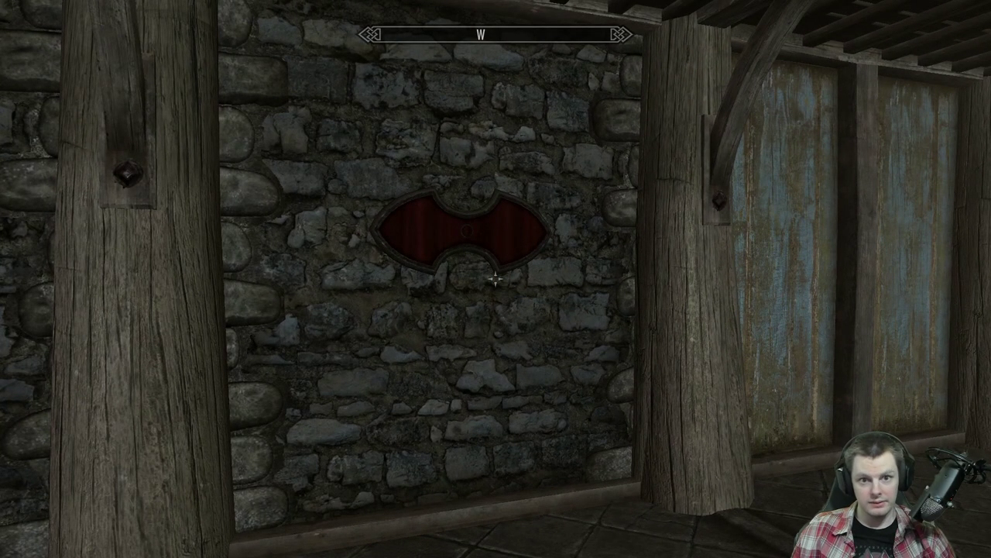